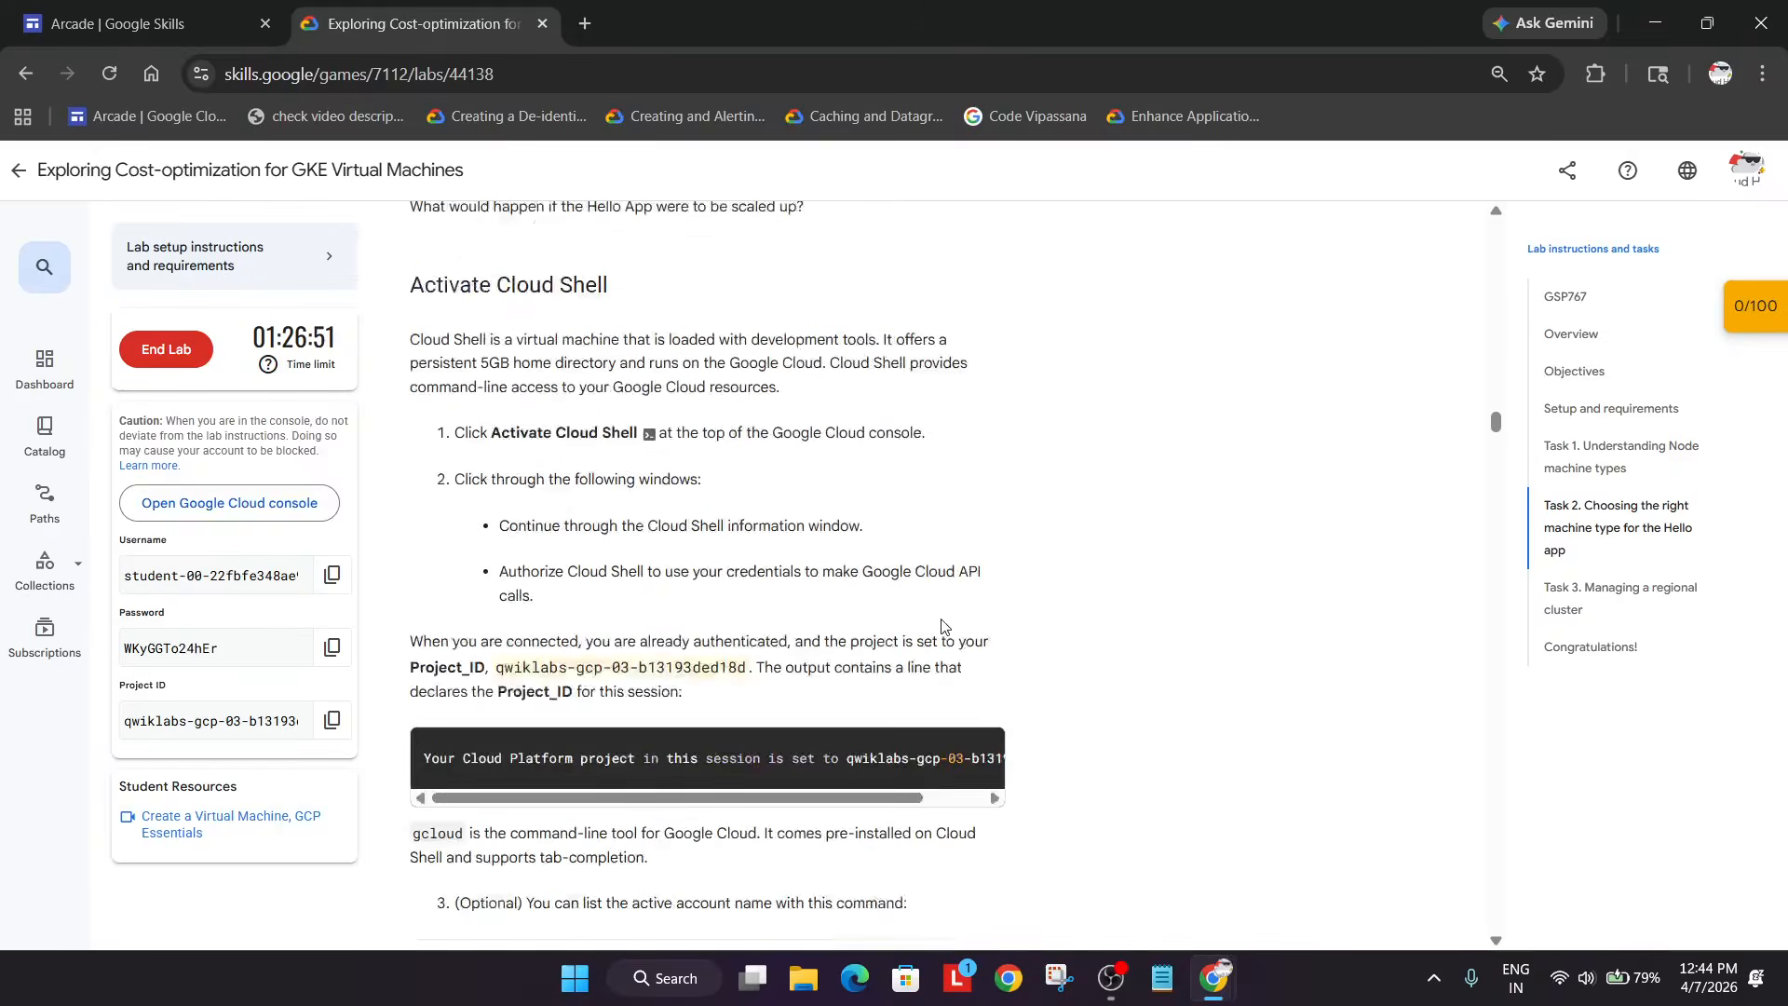
- Copy the hello-demo-cluster get-credentials command from the Scale up Hello app step
scroll(968, 610, "up", 6)
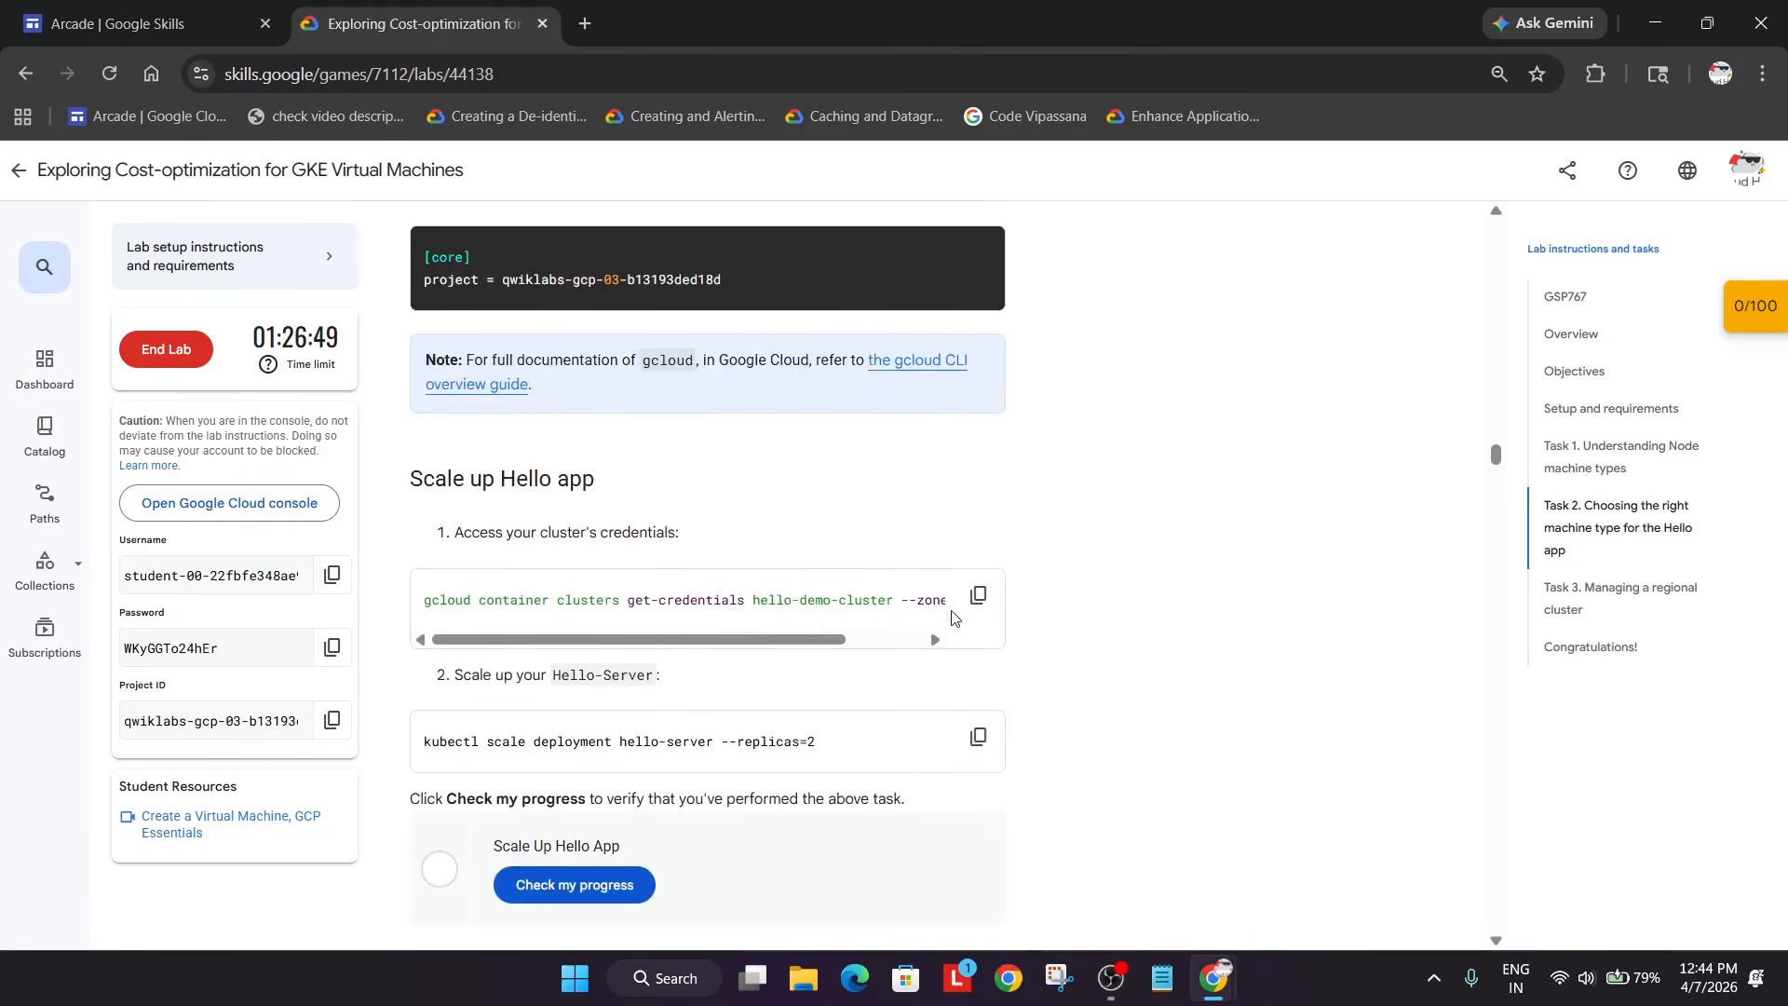
scroll(1001, 620, "down", 5)
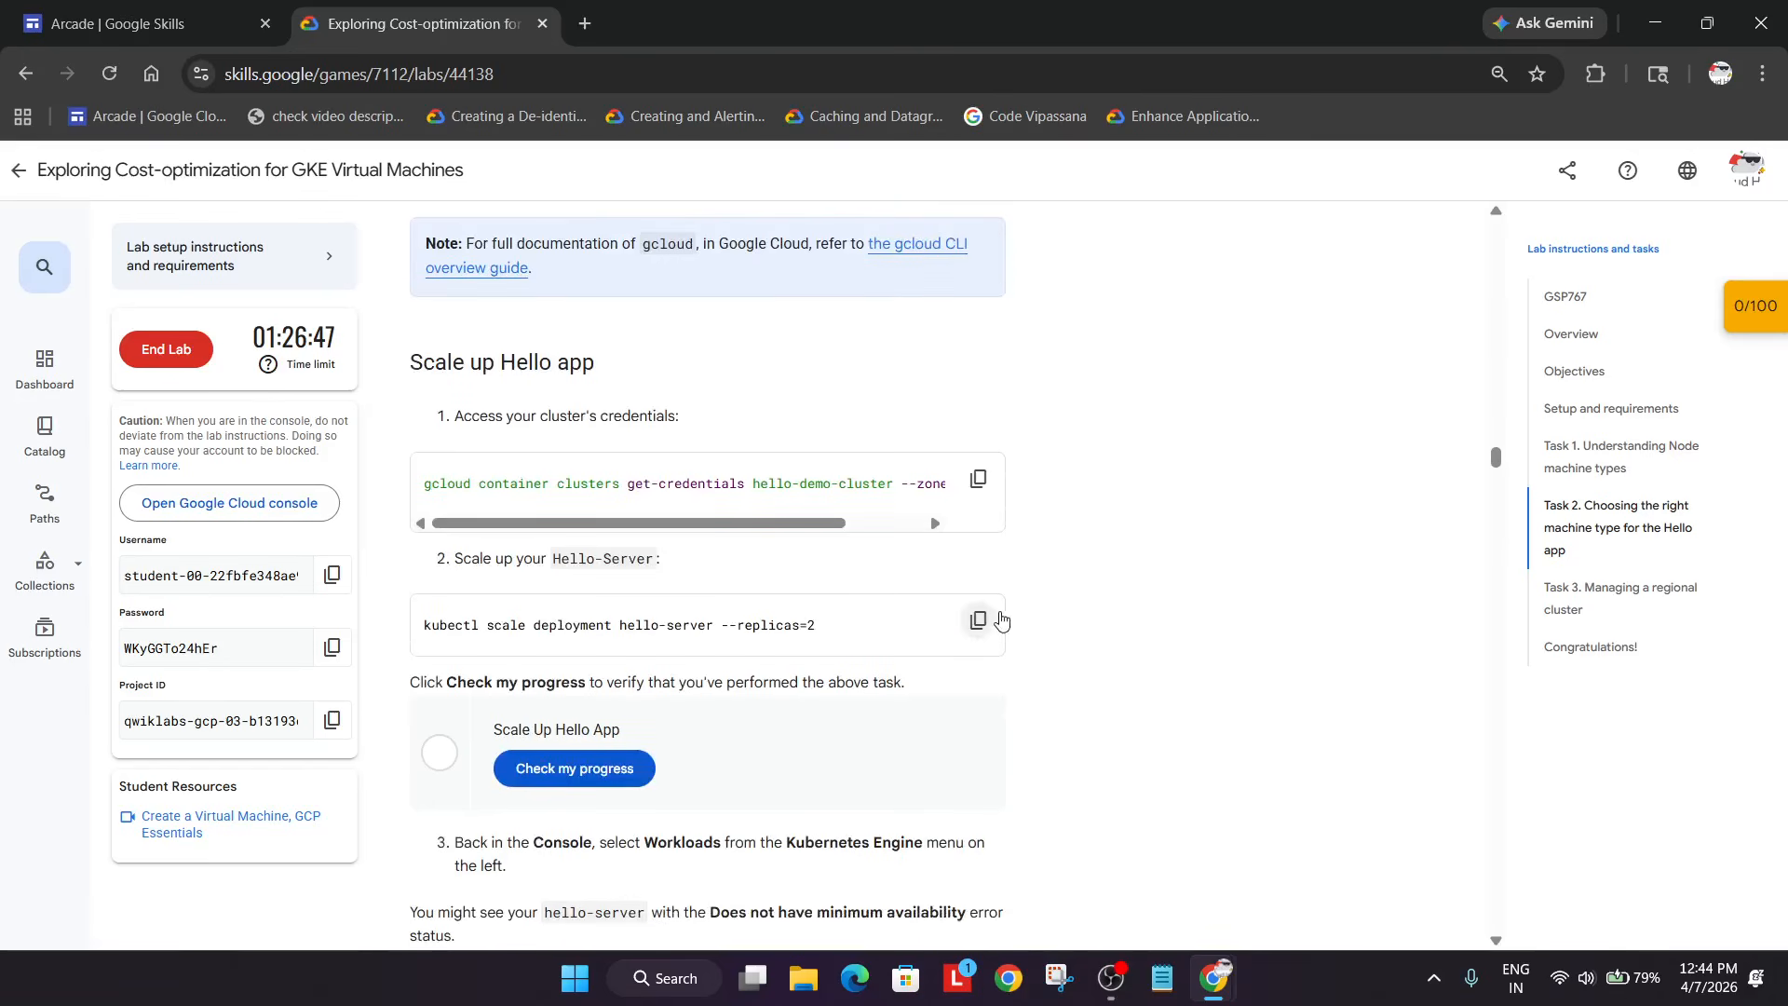
left_click(980, 480)
- Fetch hello-demo-cluster credentials in Cloud Shell with the copied get-credentials command
key("alt+Tab")
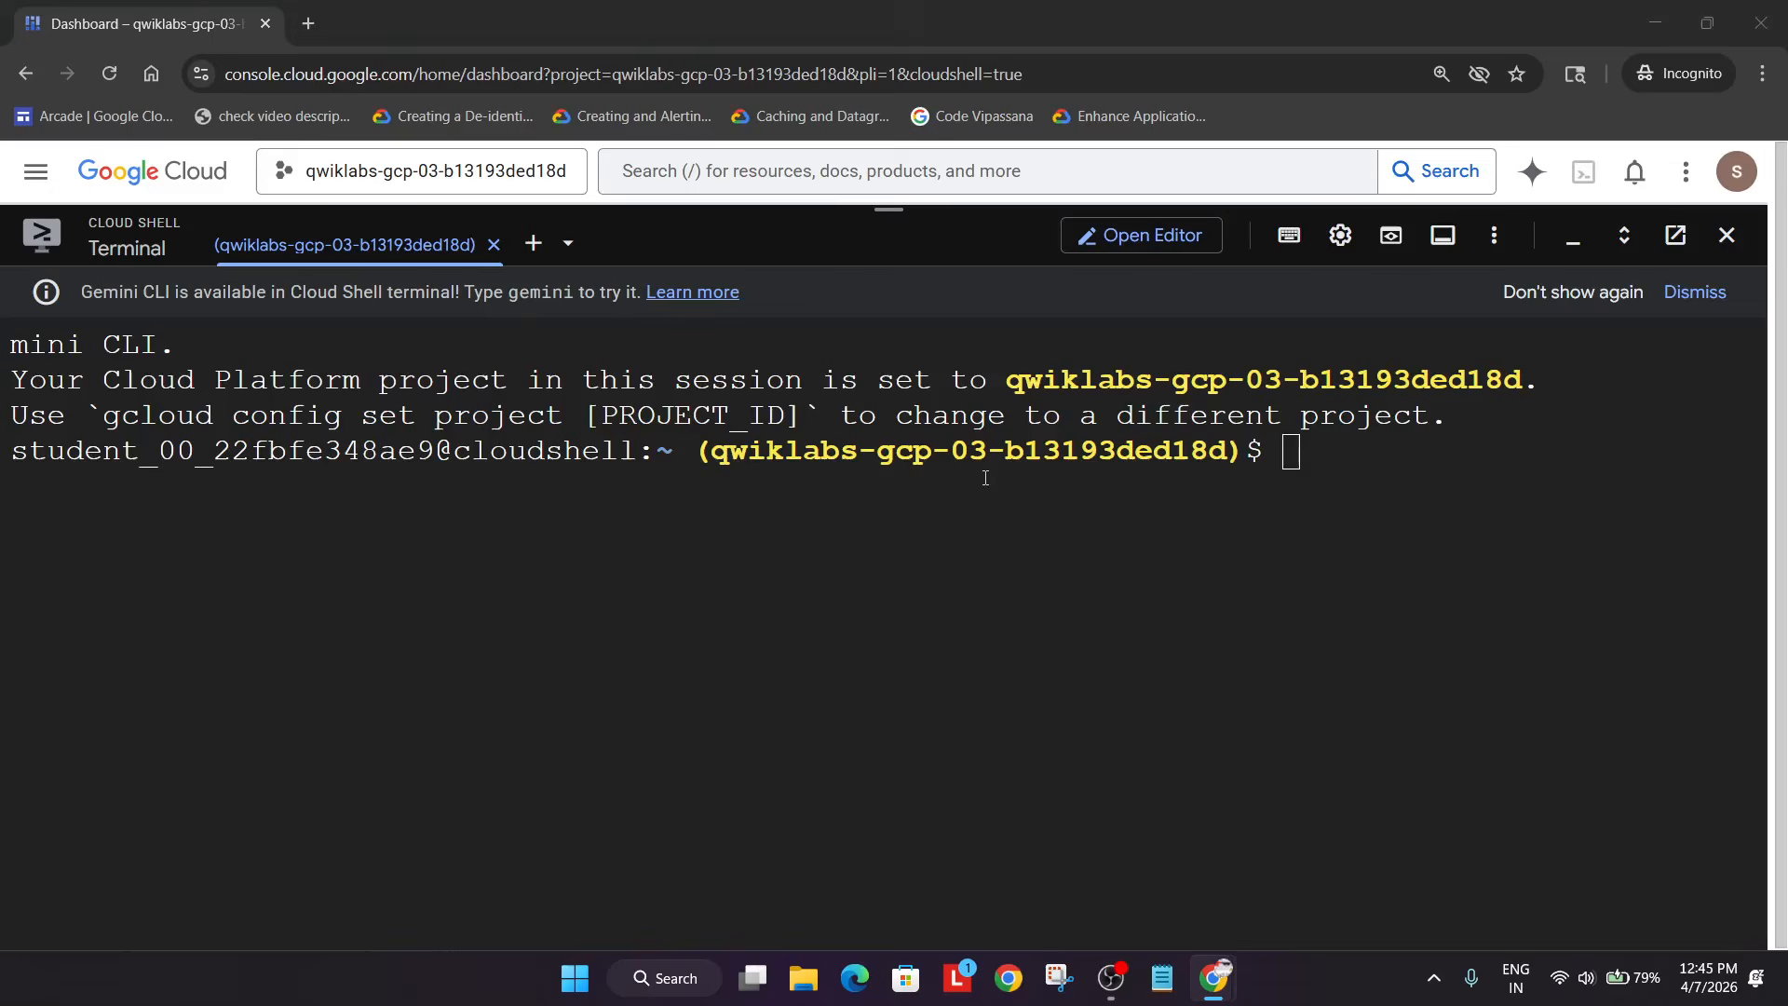
key("ctrl+v")
key("Return")
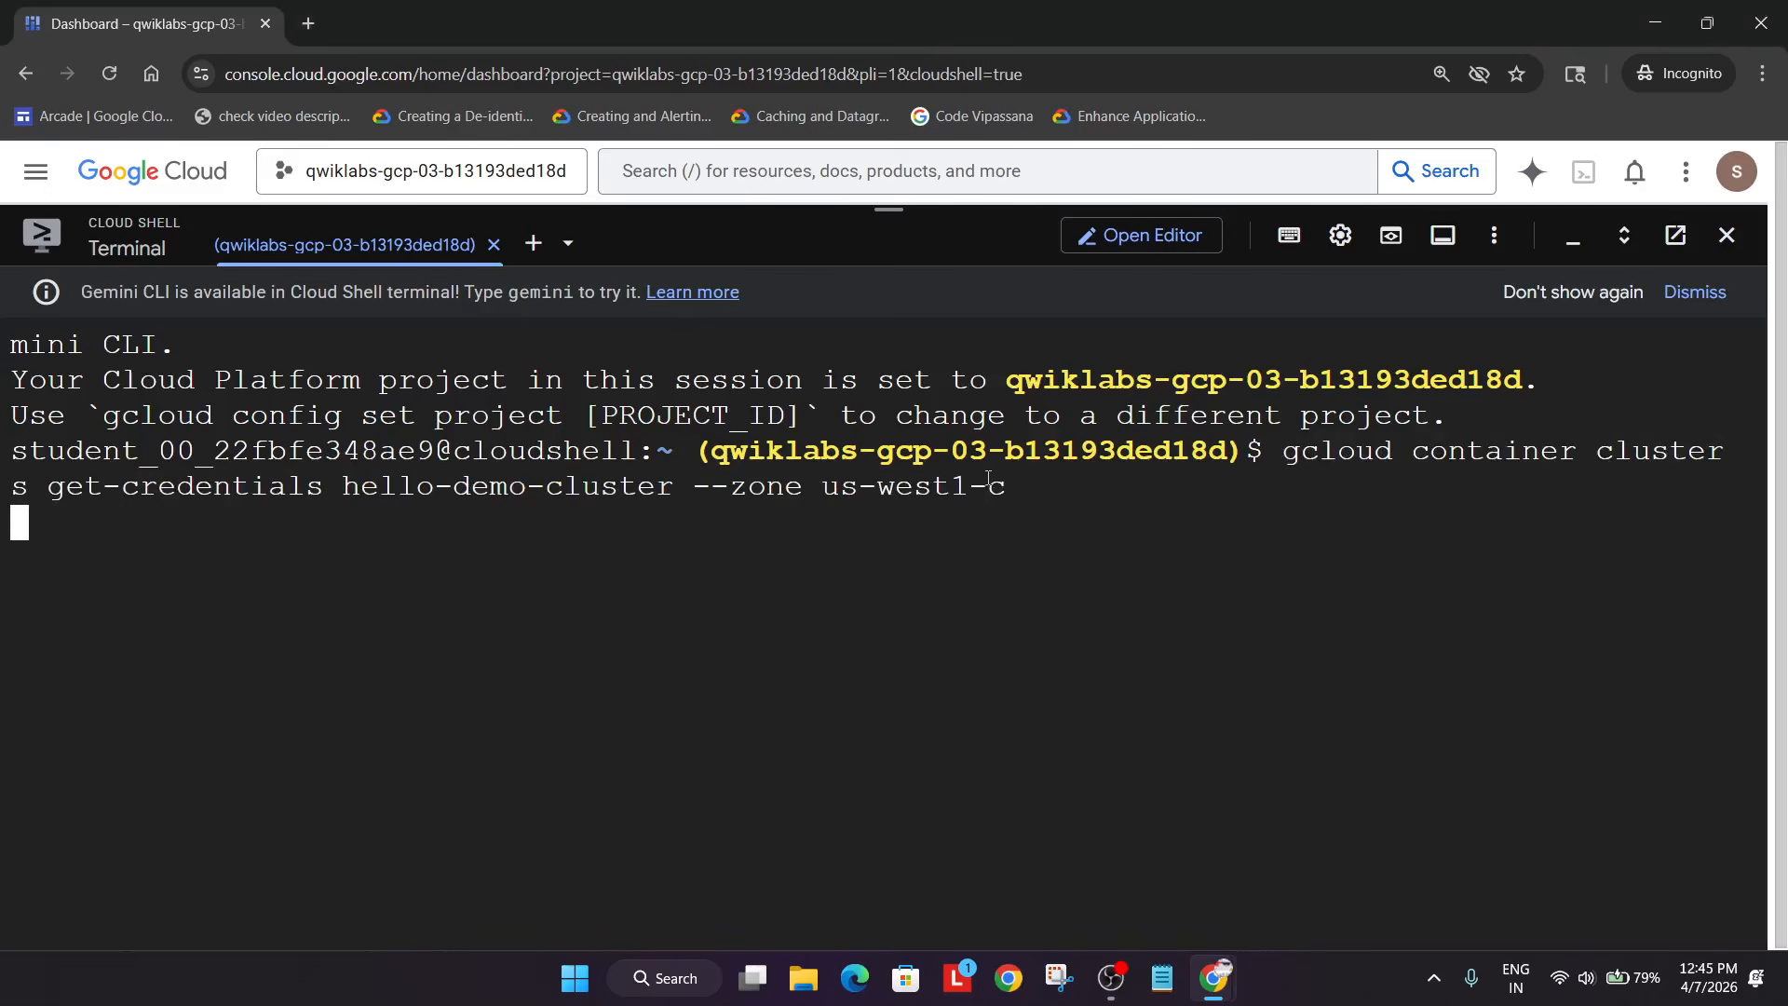
- Scale the hello-server deployment to 2 replicas with kubectl scale
key("alt+Tab")
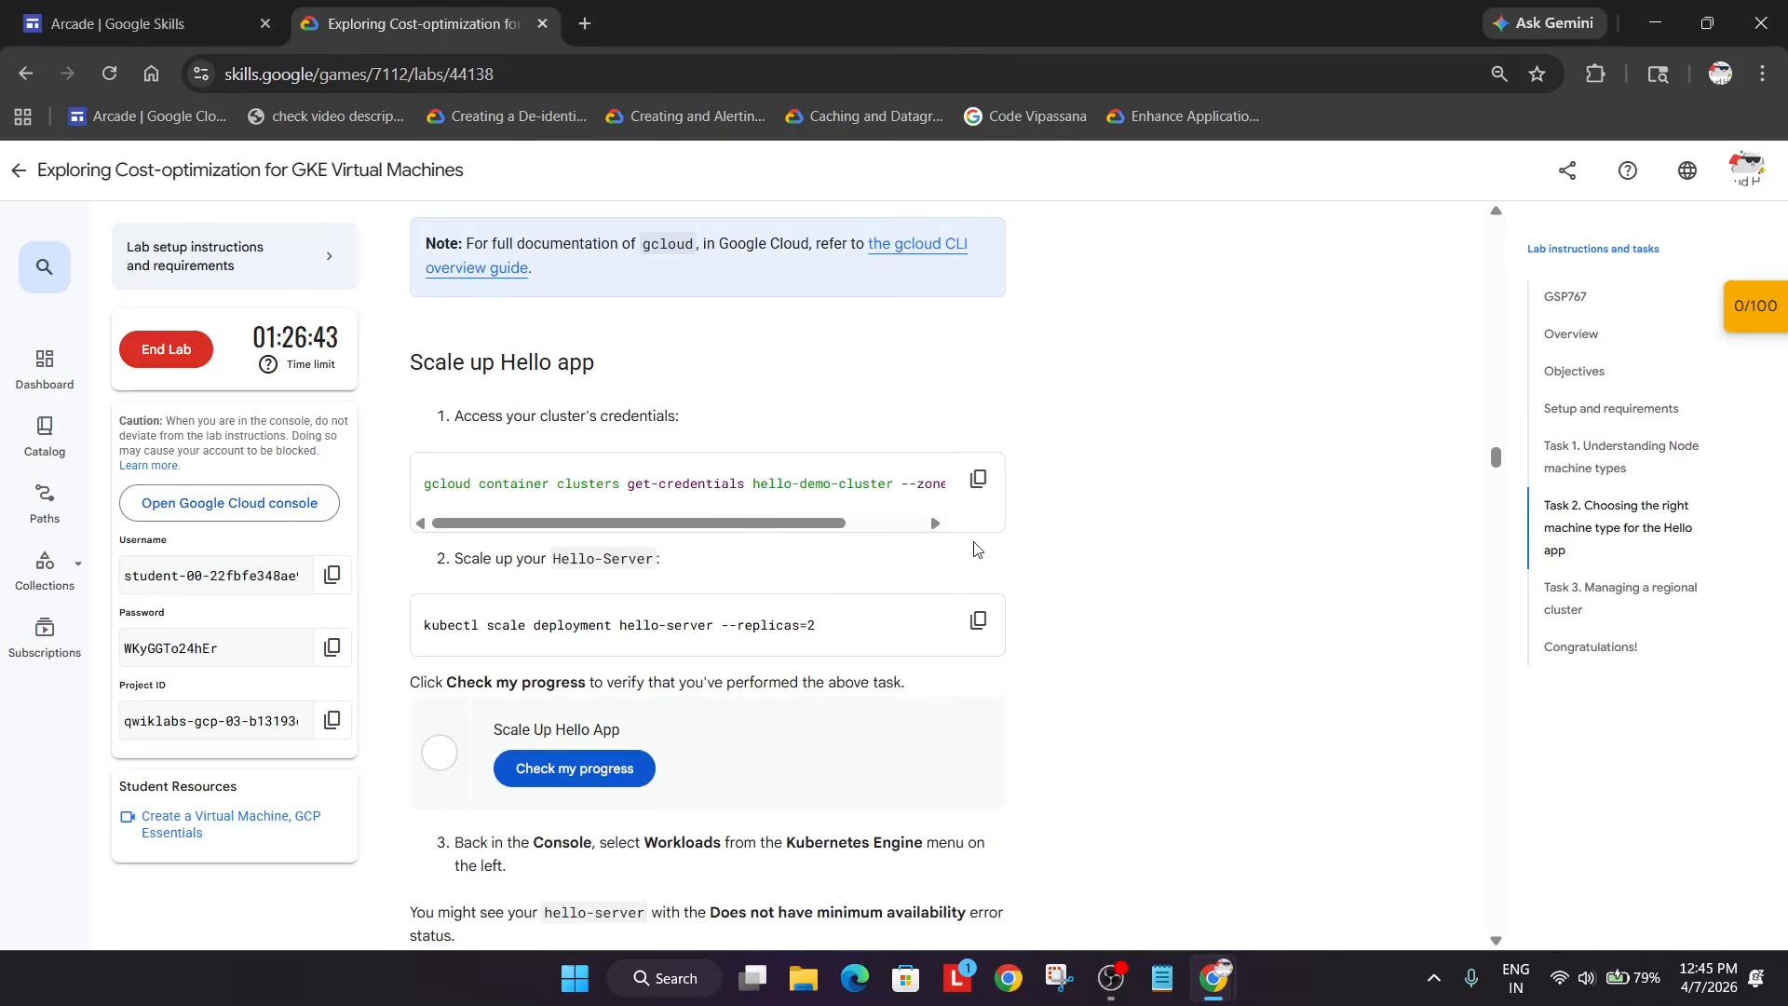
scroll(947, 560, "down", 1)
left_click(975, 503)
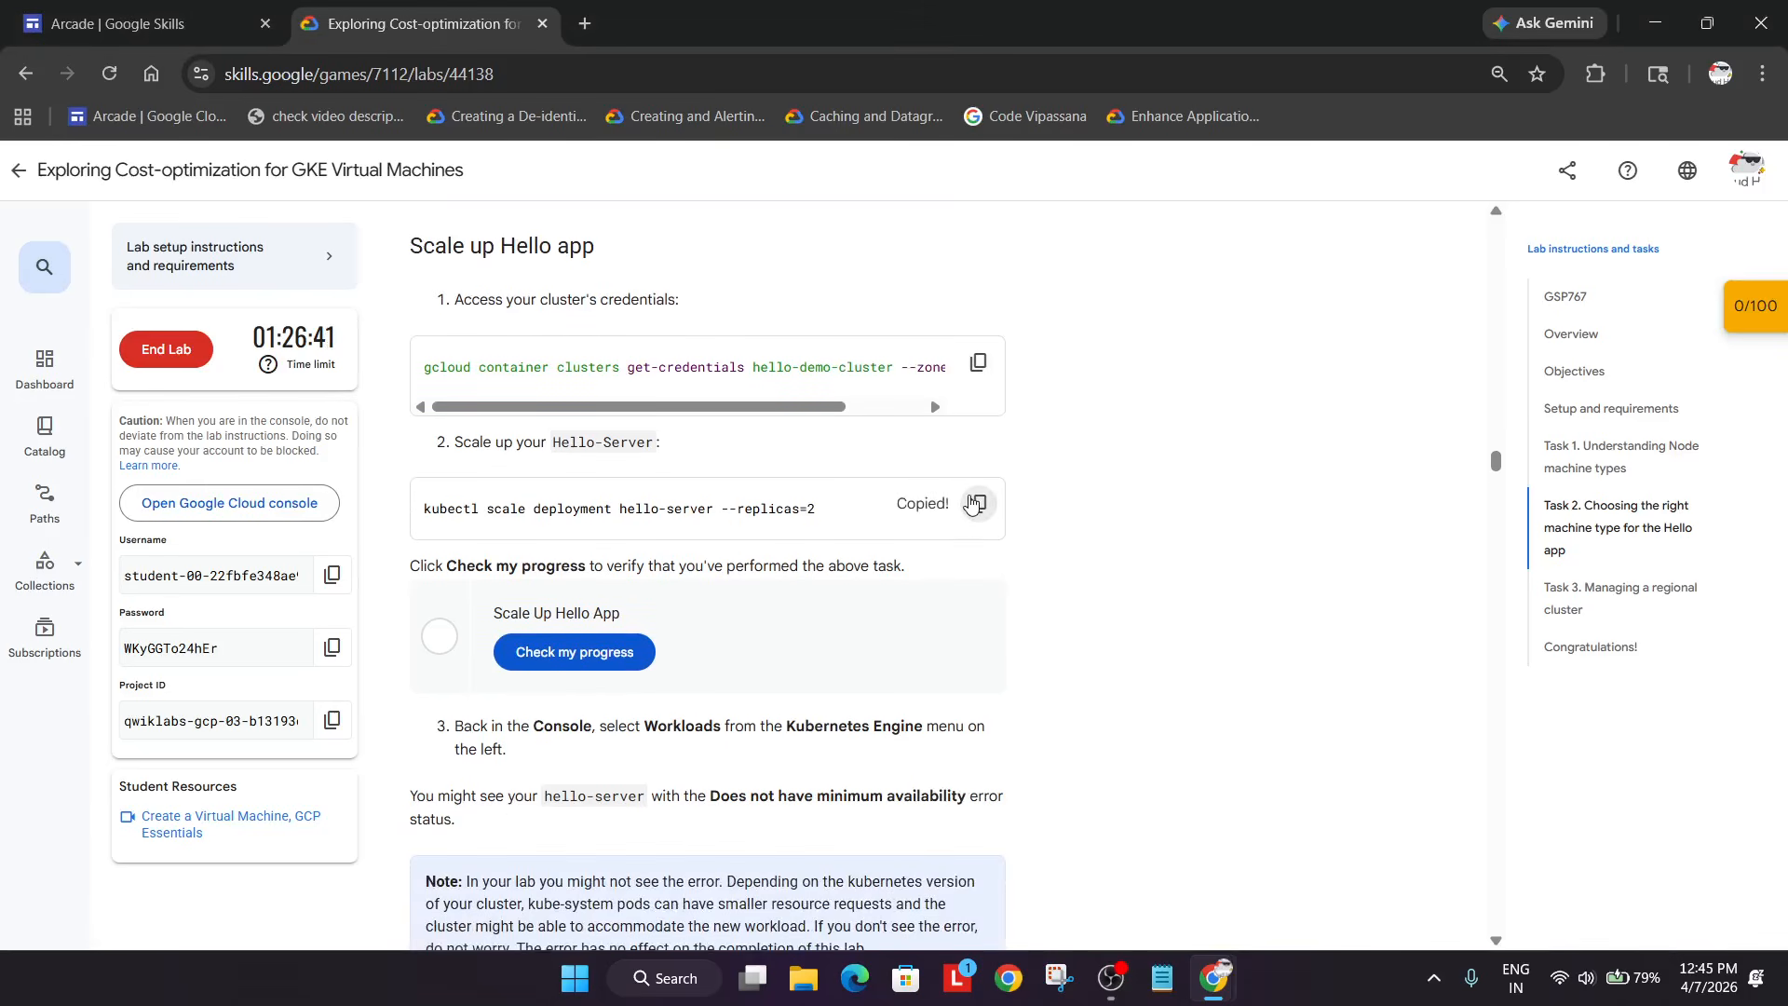
key("alt+Tab")
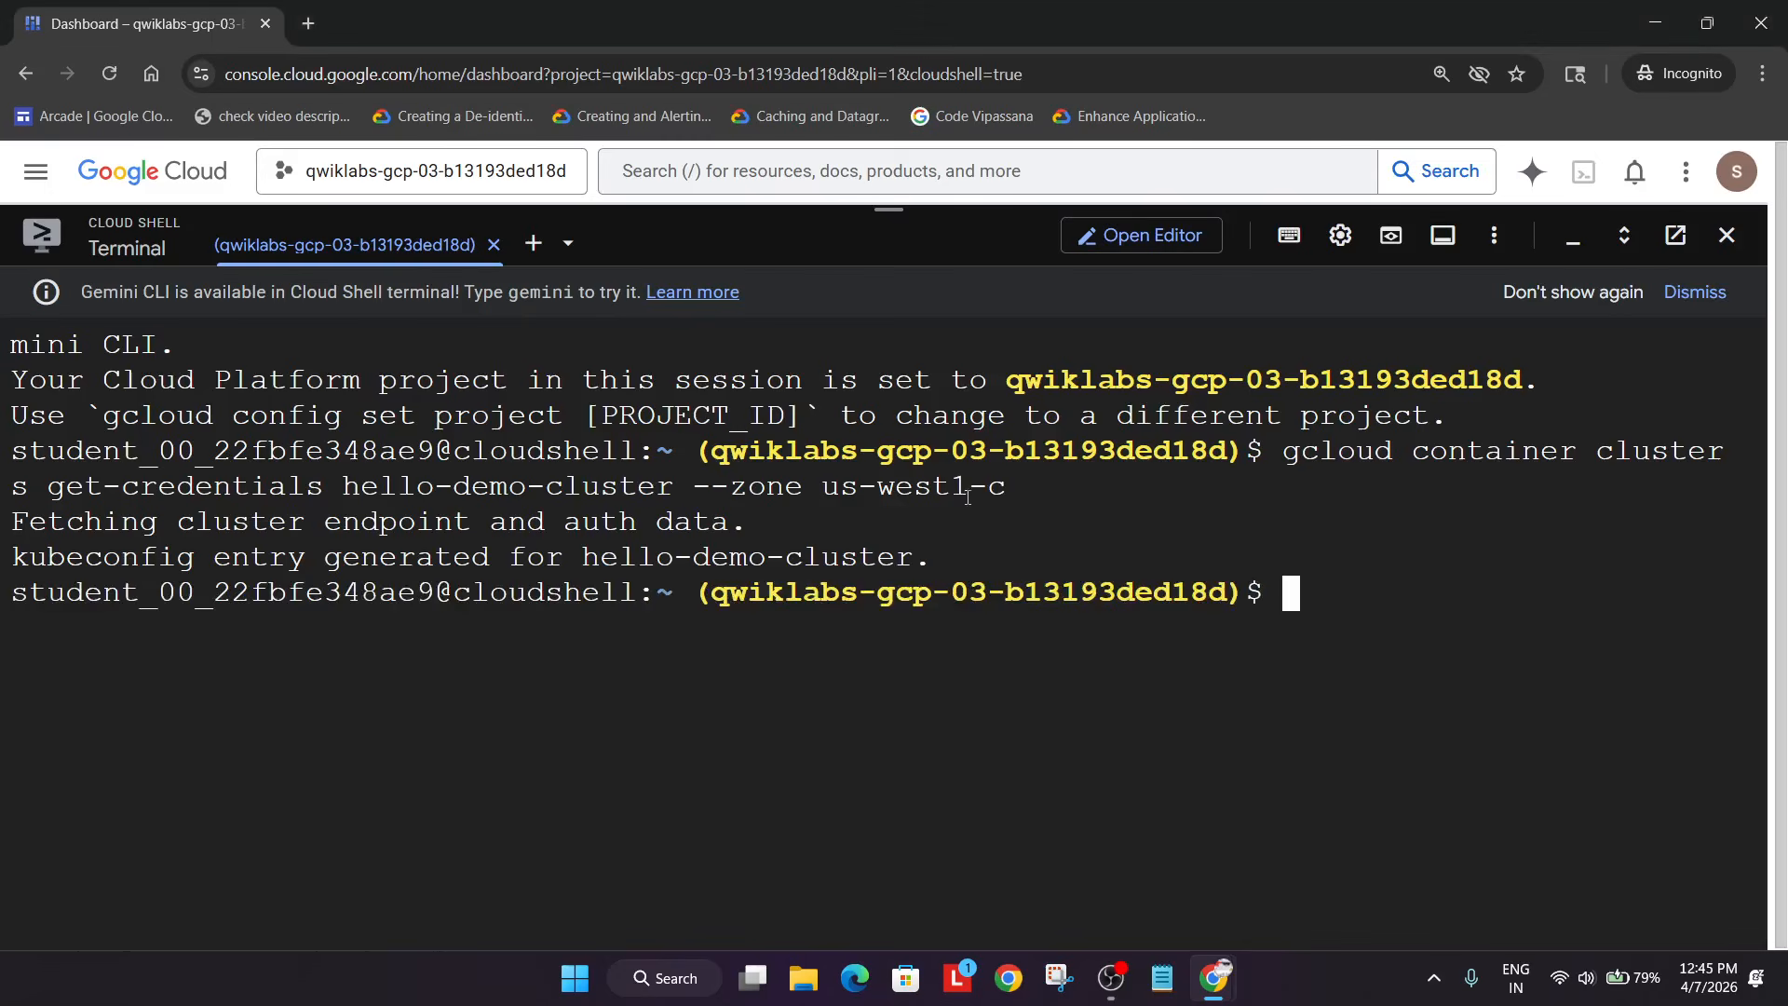
key("ctrl+v")
key("Return")
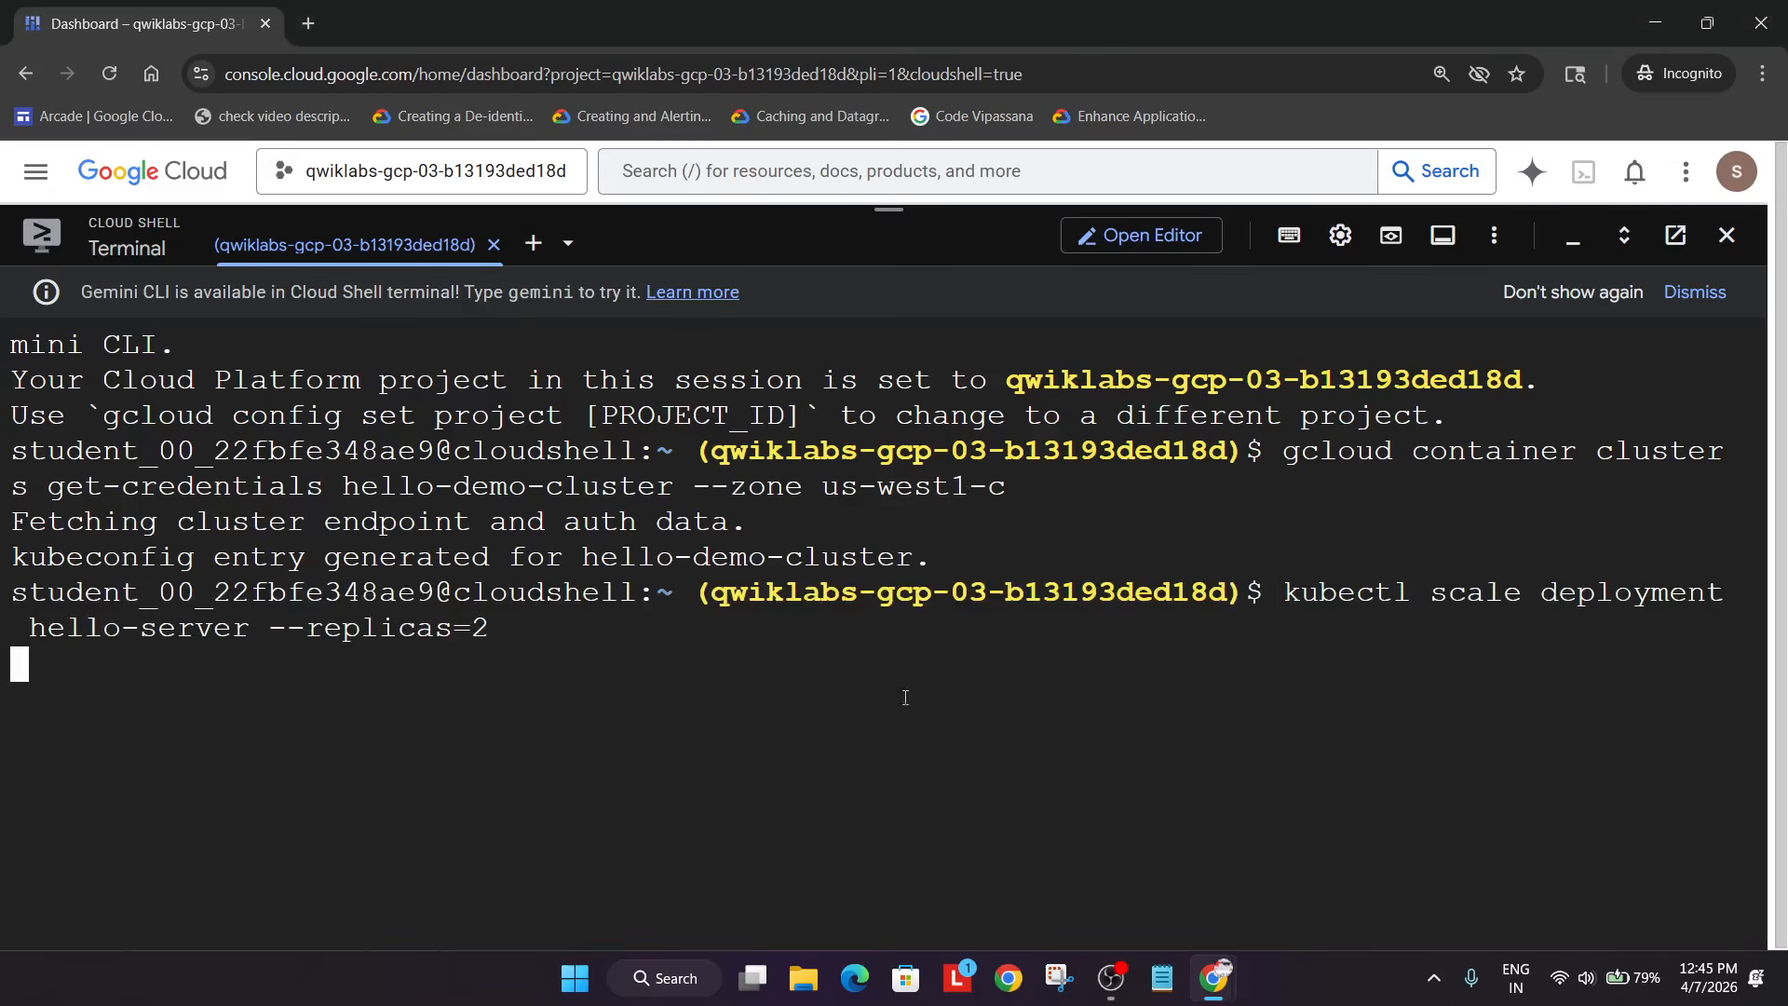
- Verify the Scale Up Hello App task, bringing the lab score to 30/100
left_click(1119, 980)
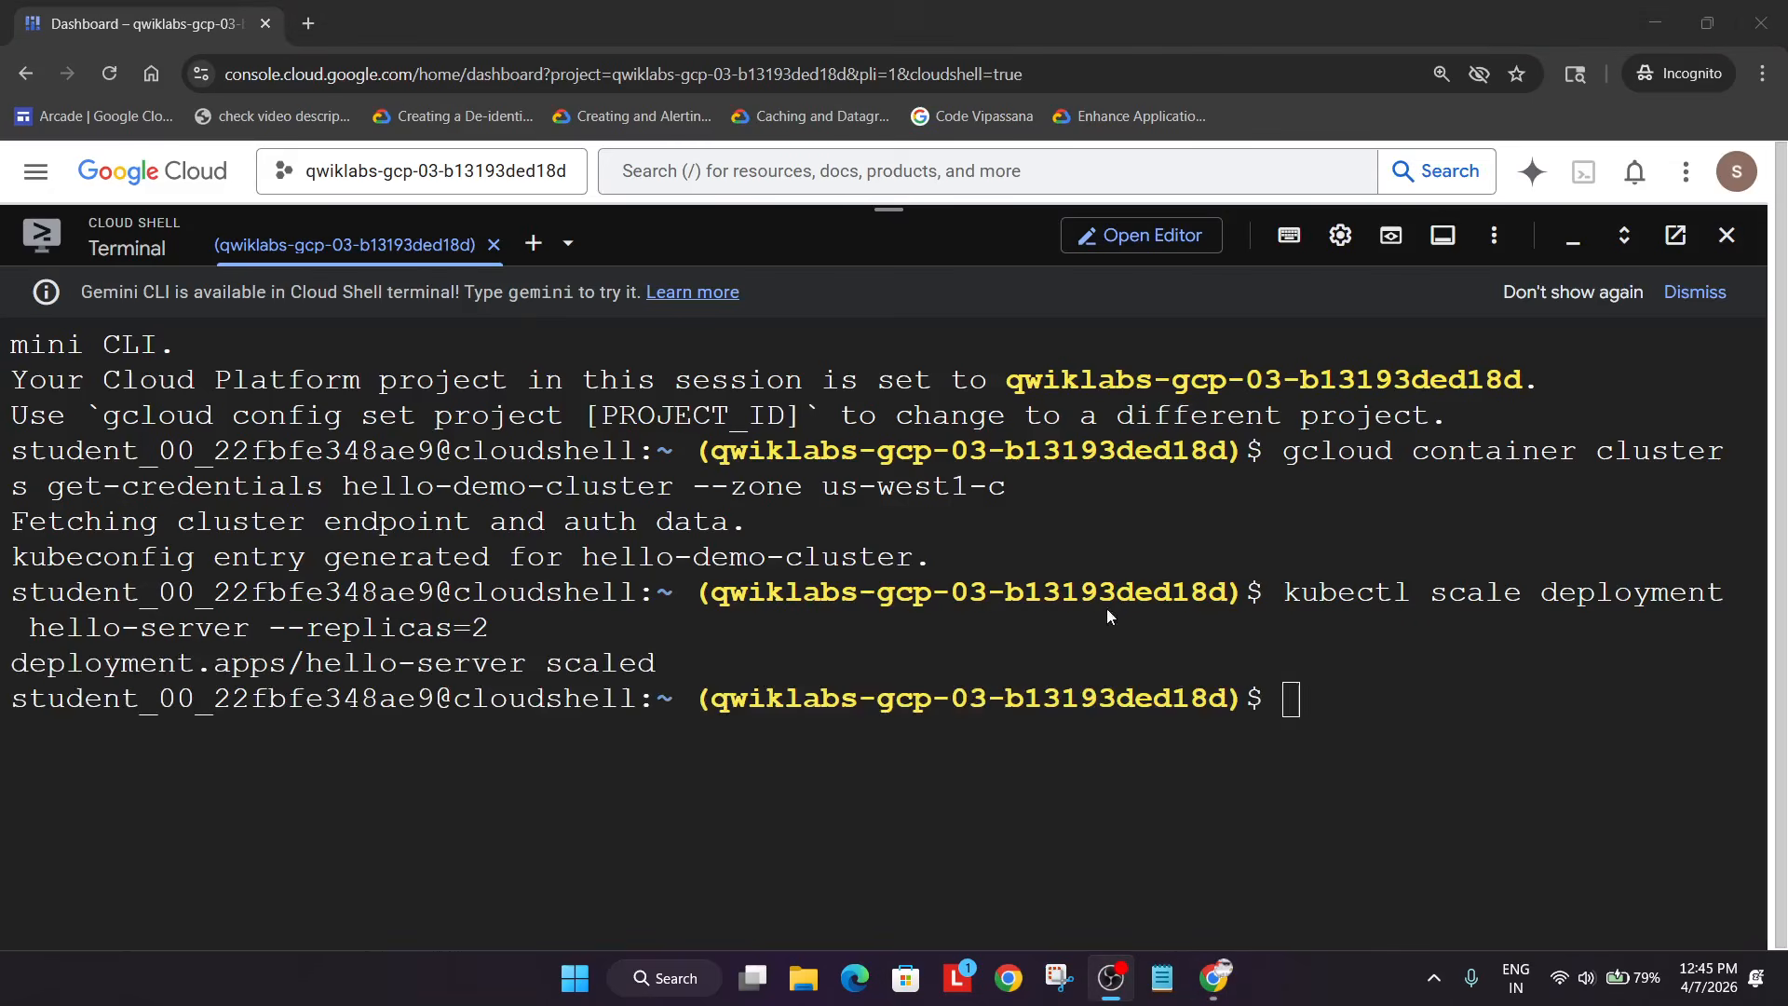
left_click(1431, 662)
key("alt+Tab")
key("alt+Tab")
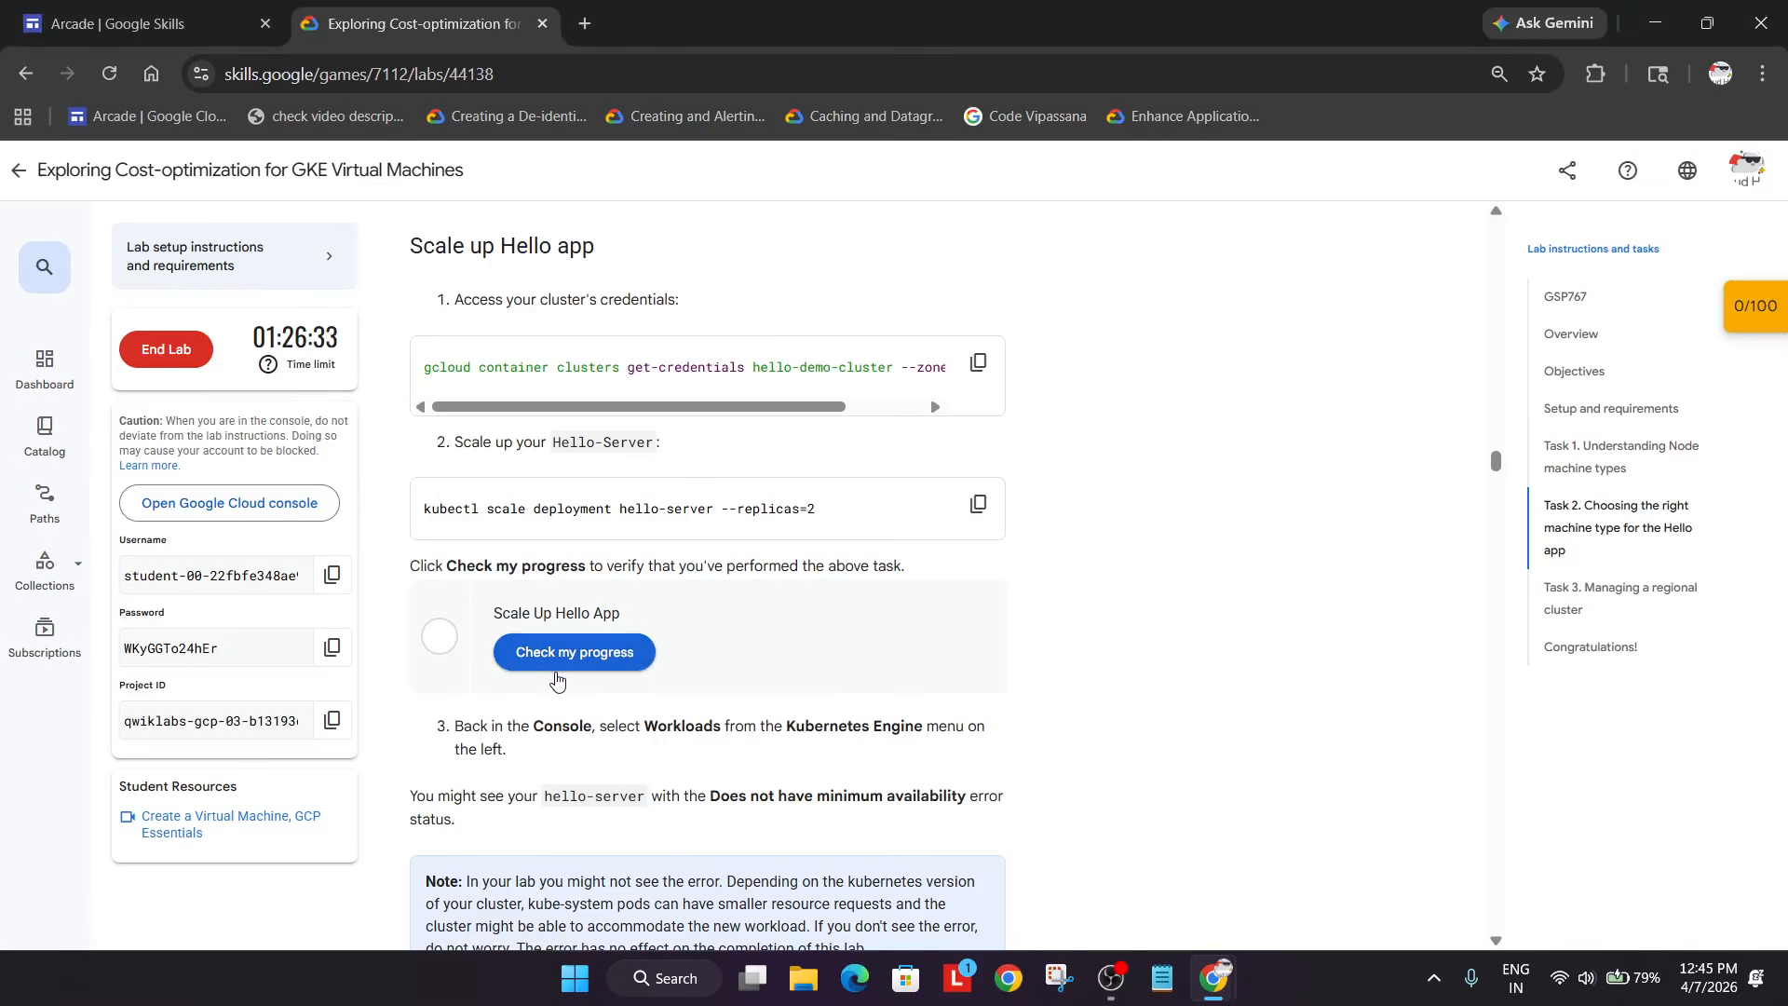
left_click(571, 650)
scroll(652, 658, "down", 3)
scroll(652, 659, "down", 3)
scroll(658, 663, "up", 1)
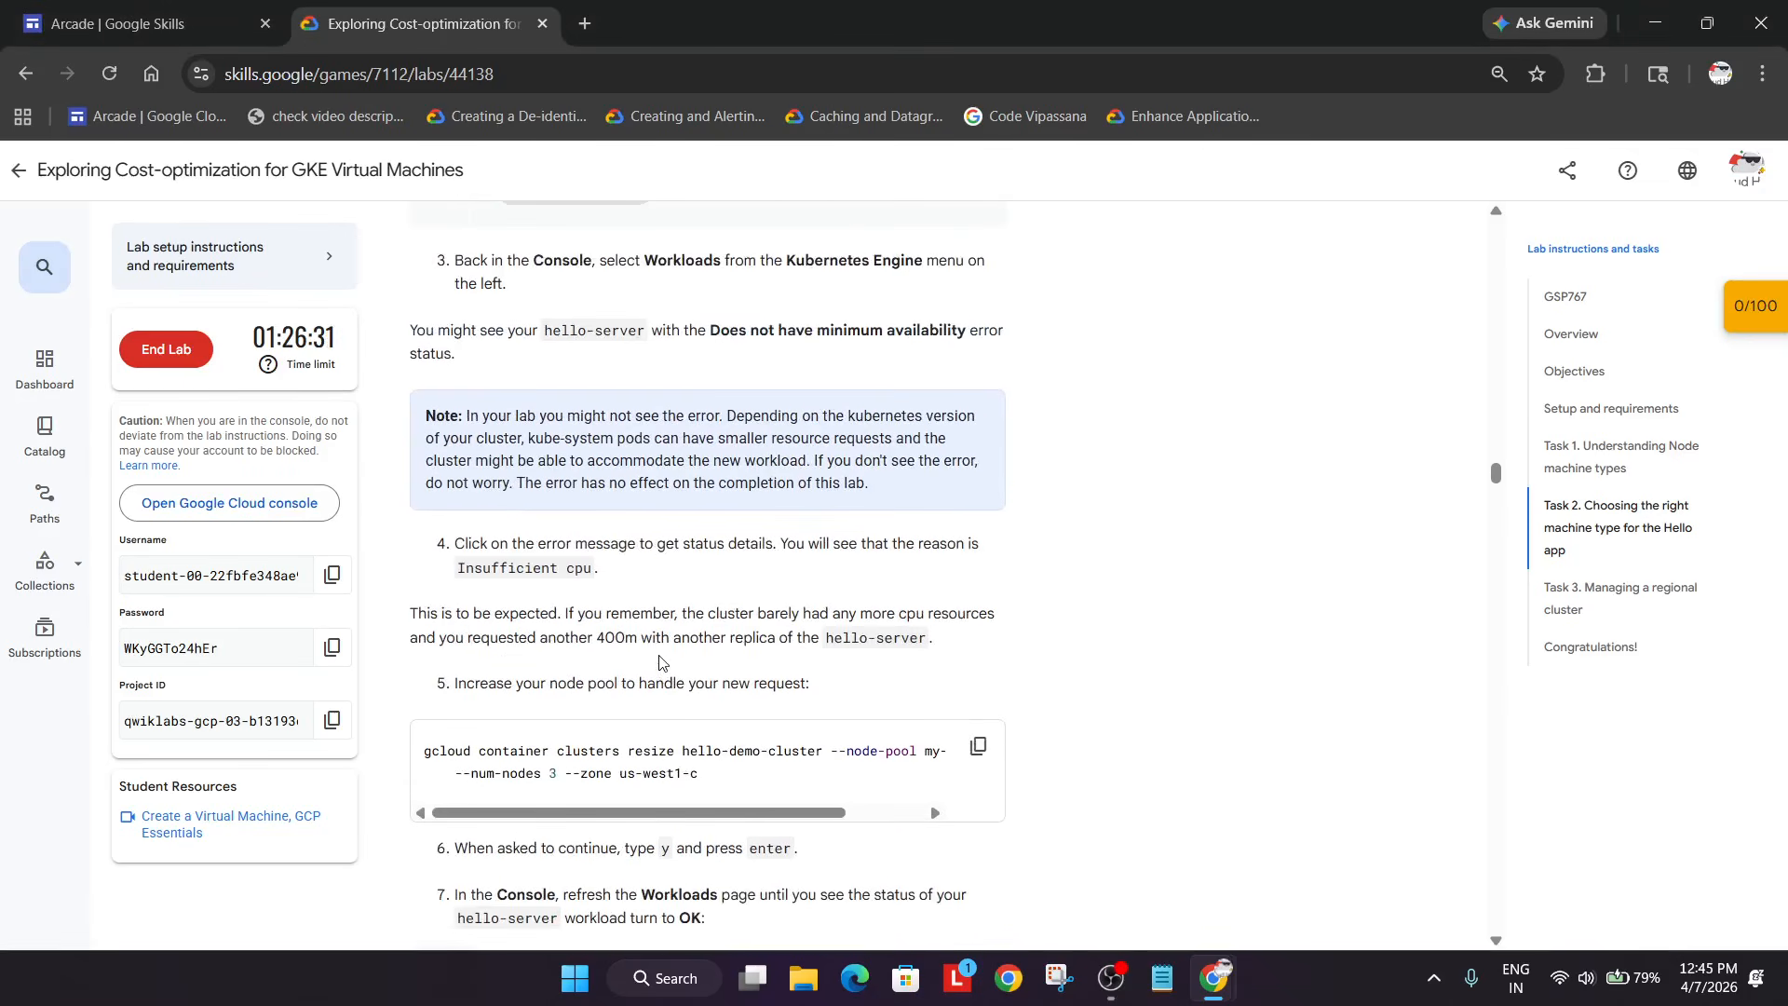
scroll(659, 662, "up", 2)
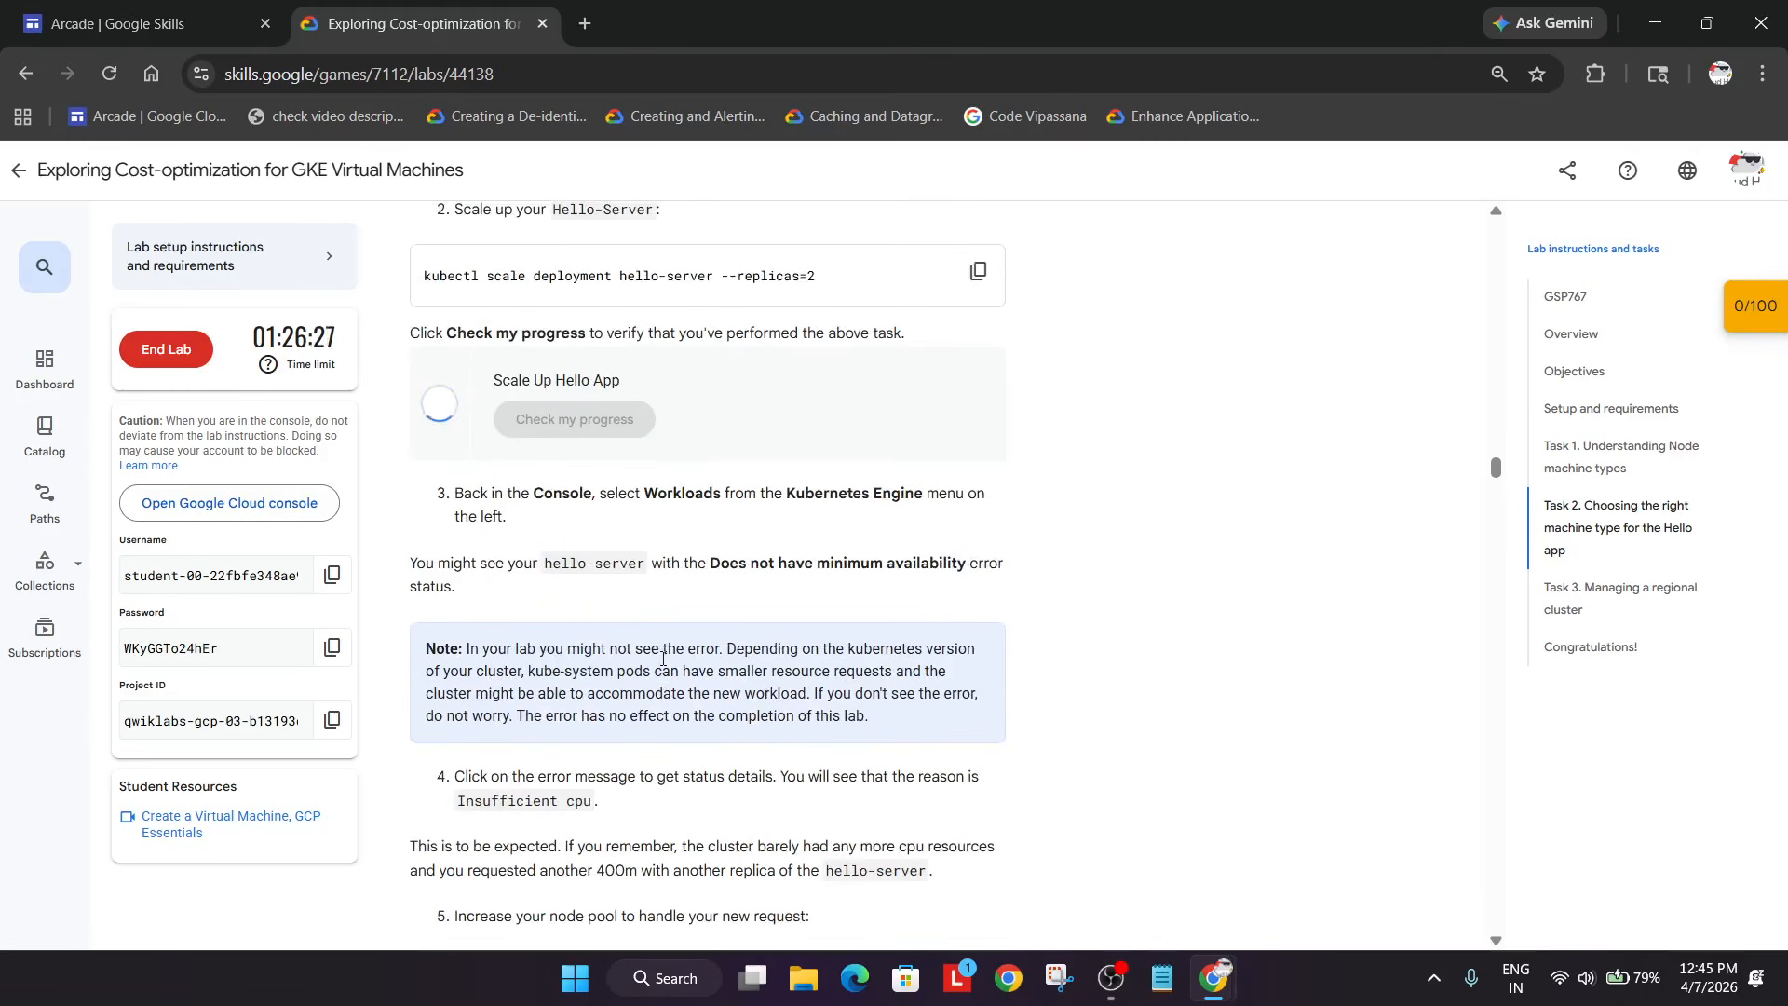
scroll(663, 657, "down", 5)
scroll(963, 638, "up", 7)
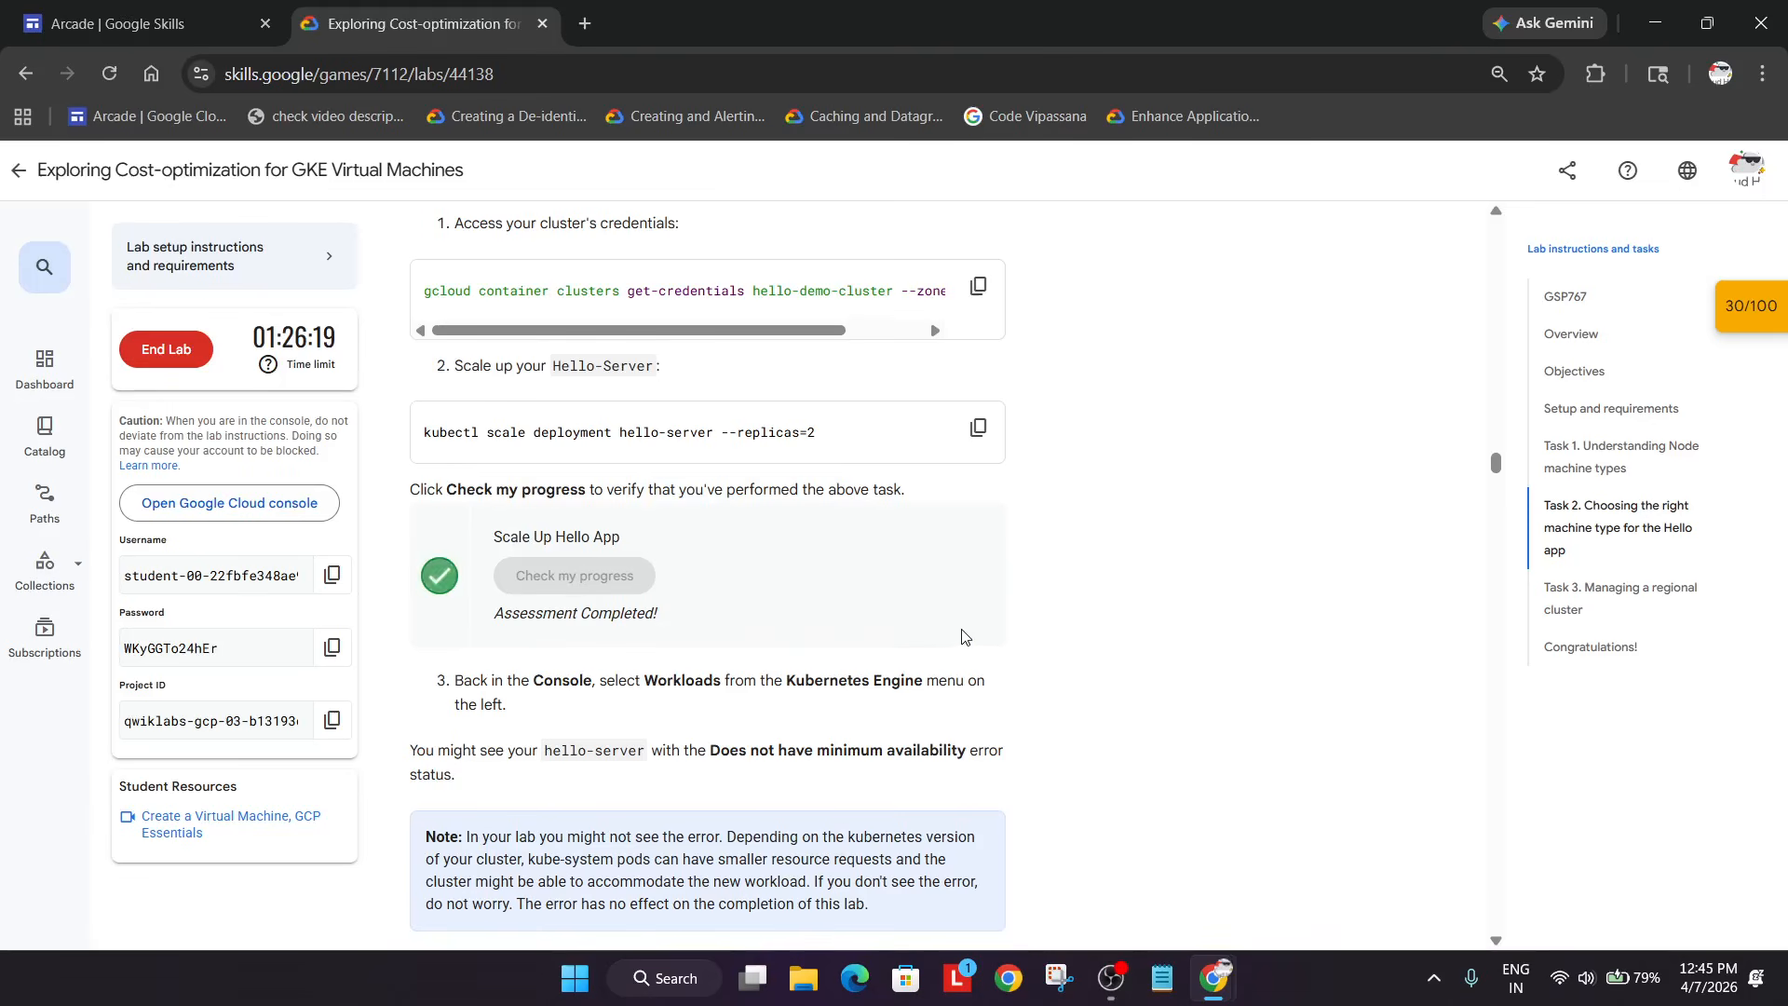
scroll(962, 638, "down", 6)
- Run the gcloud resize for my-node-pool, confirming with 'y', to reach 3 nodes
left_click(979, 586)
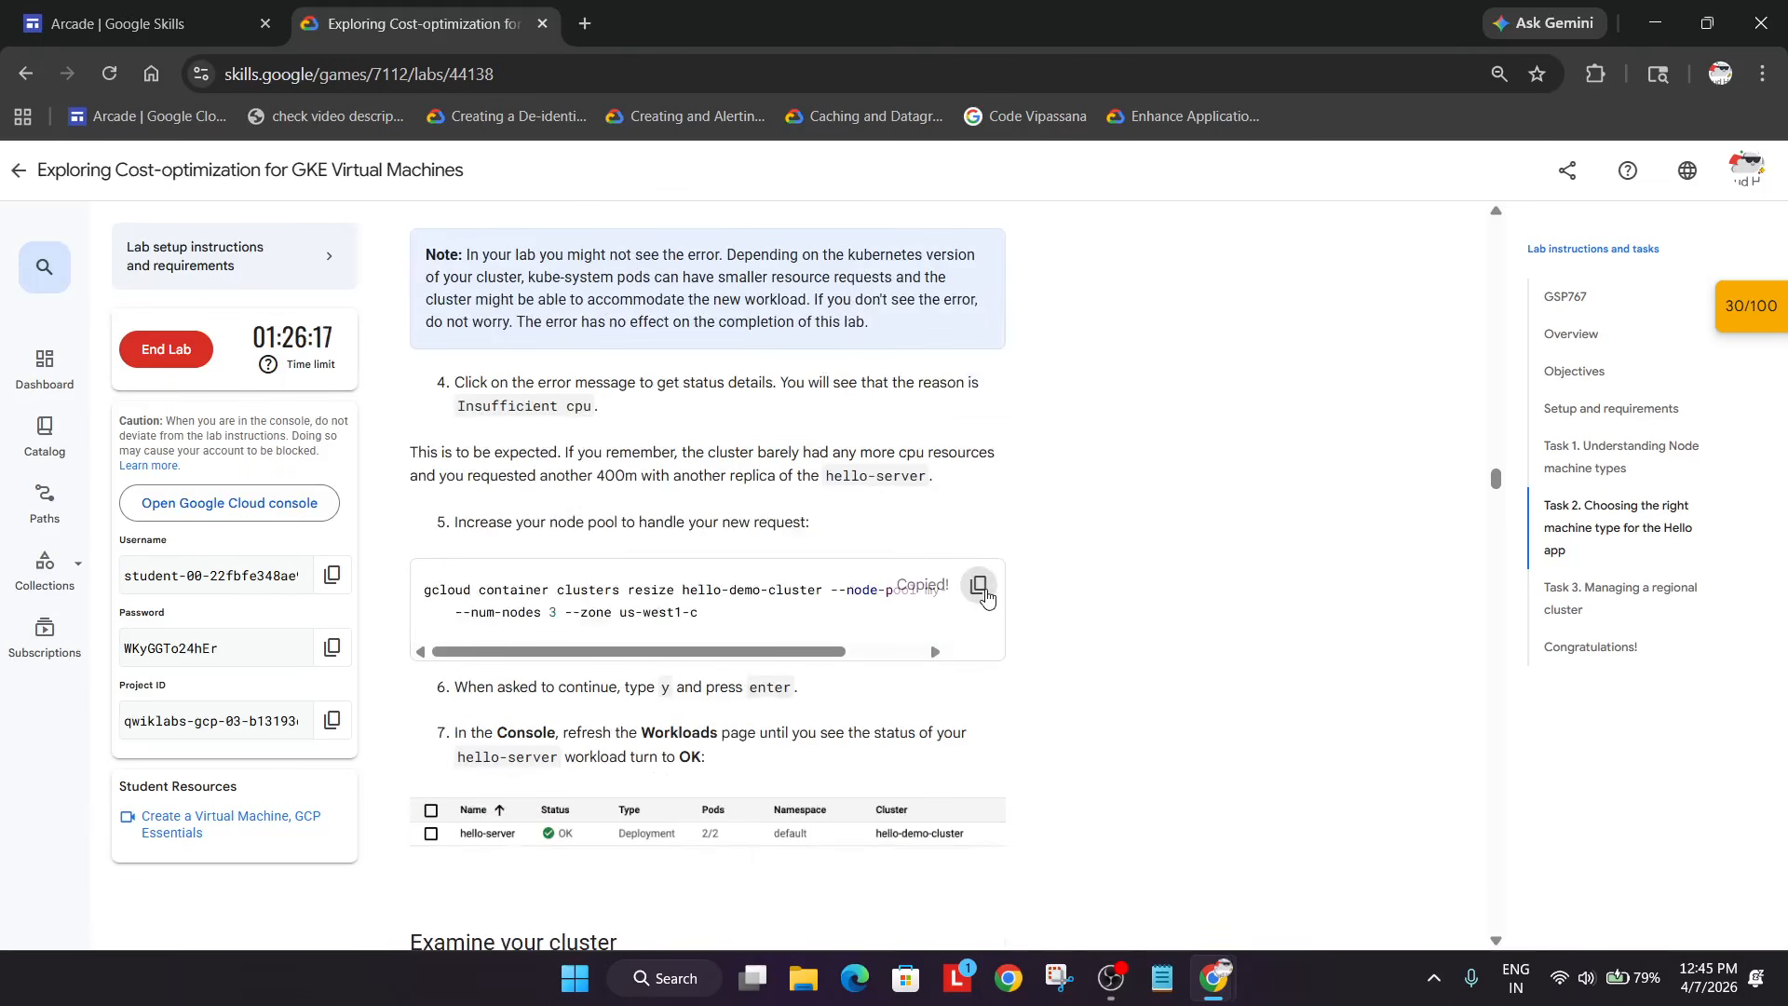
key("alt+Tab")
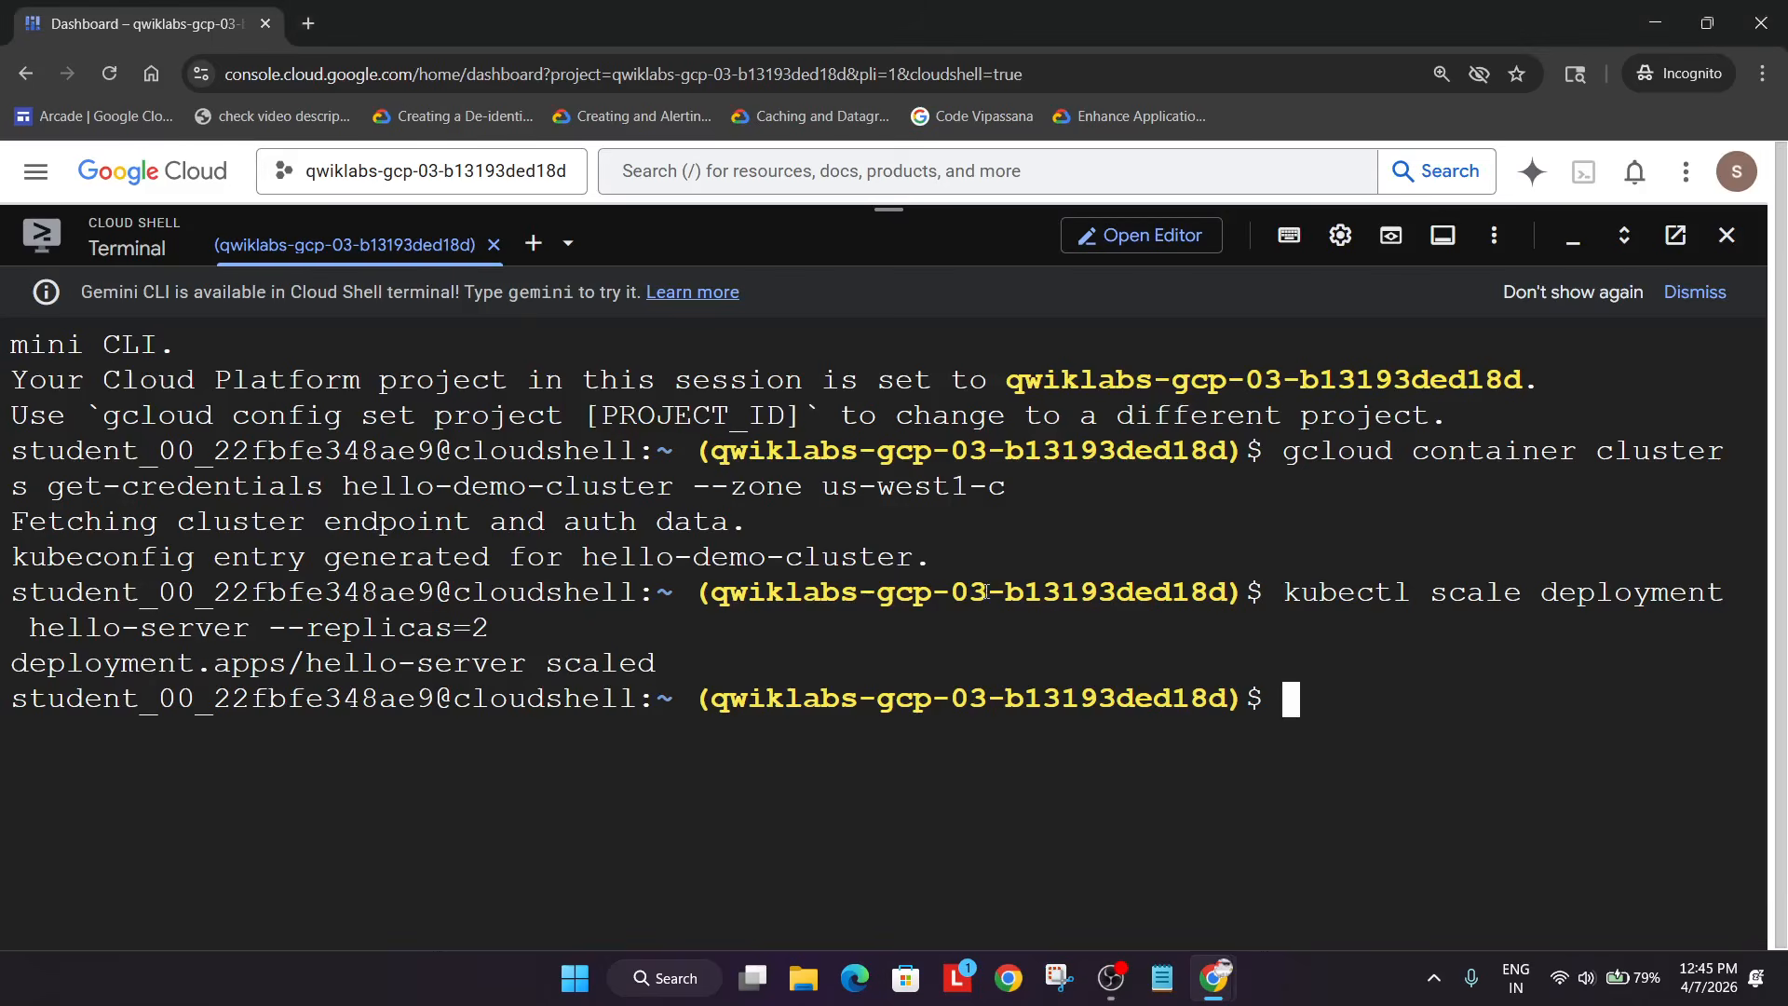
key("ctrl+v")
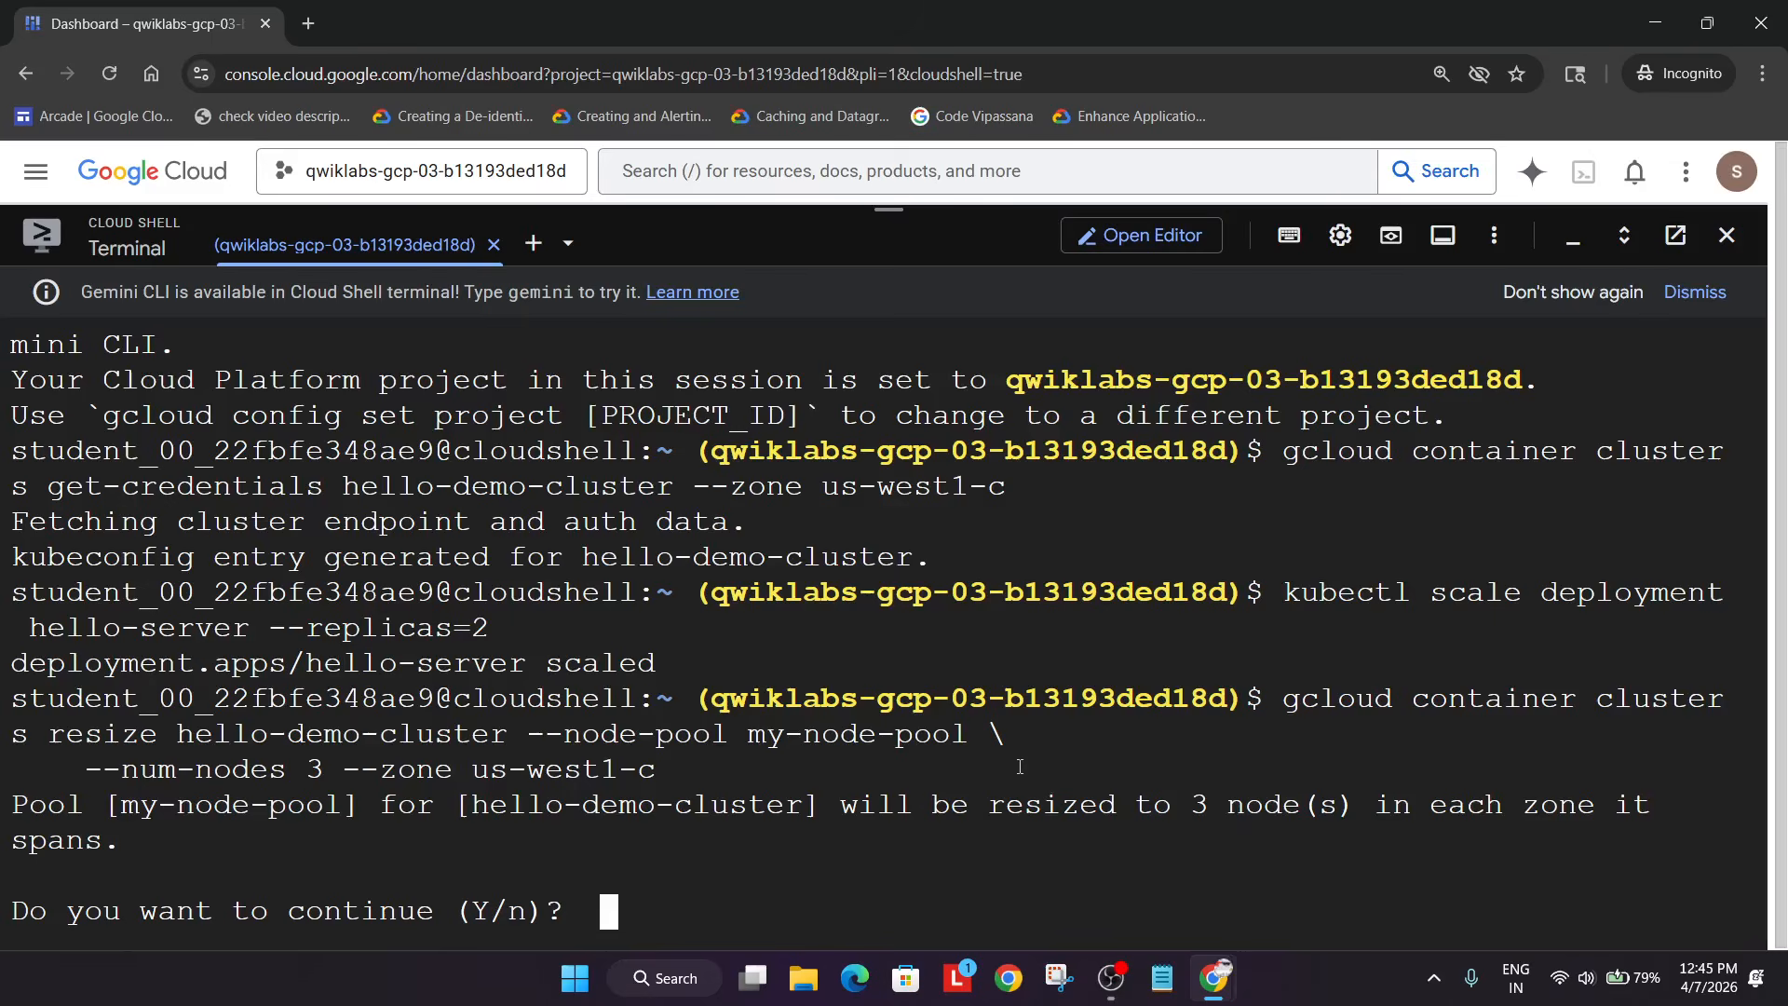
type("y")
key("Return")
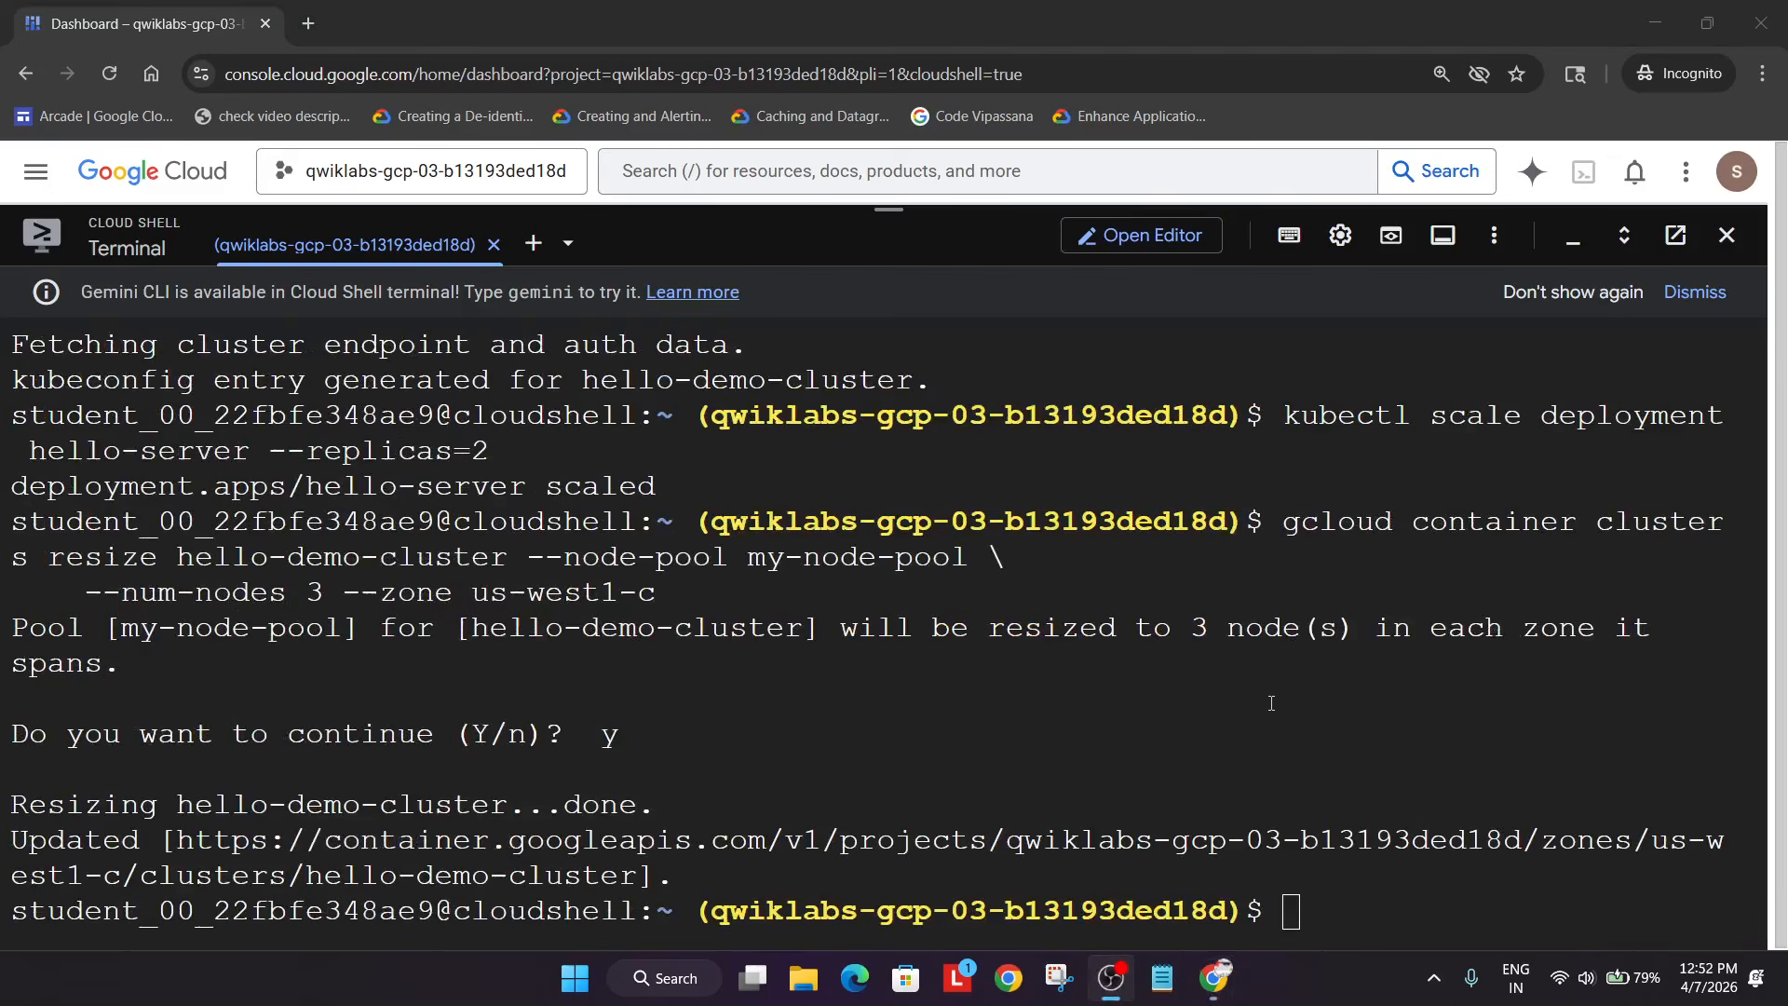
left_click(1280, 723)
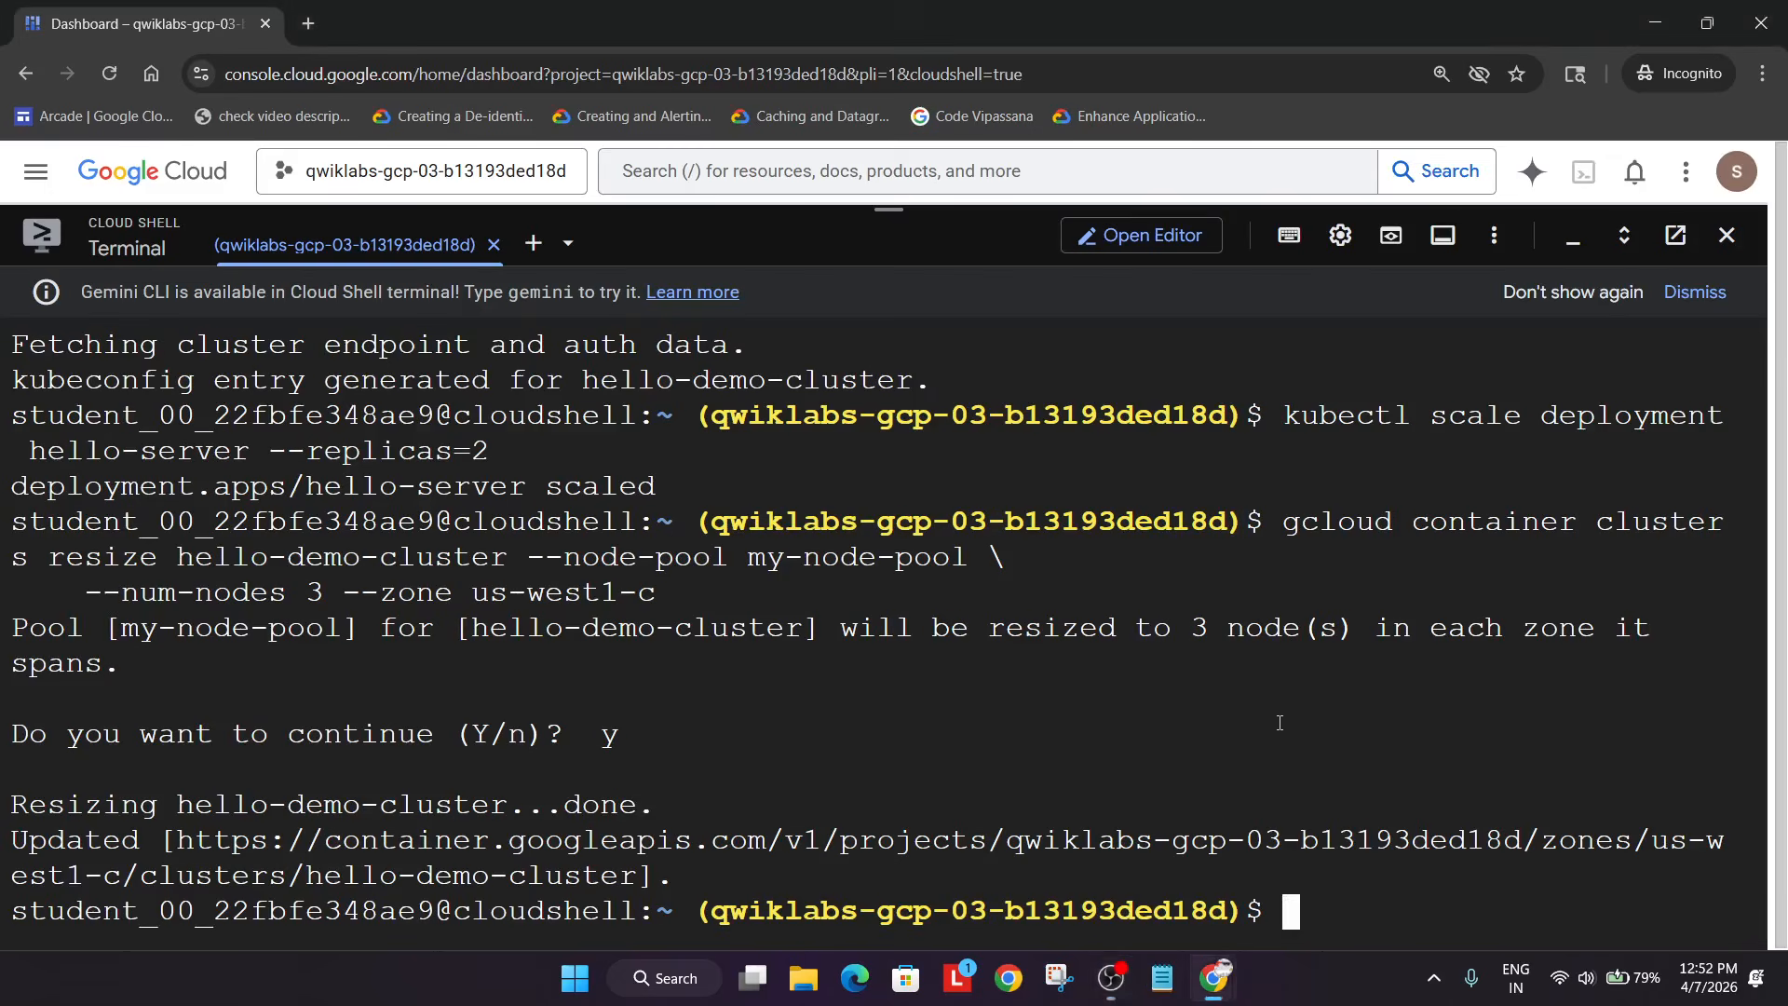
key("alt+Tab")
scroll(997, 733, "up", 4)
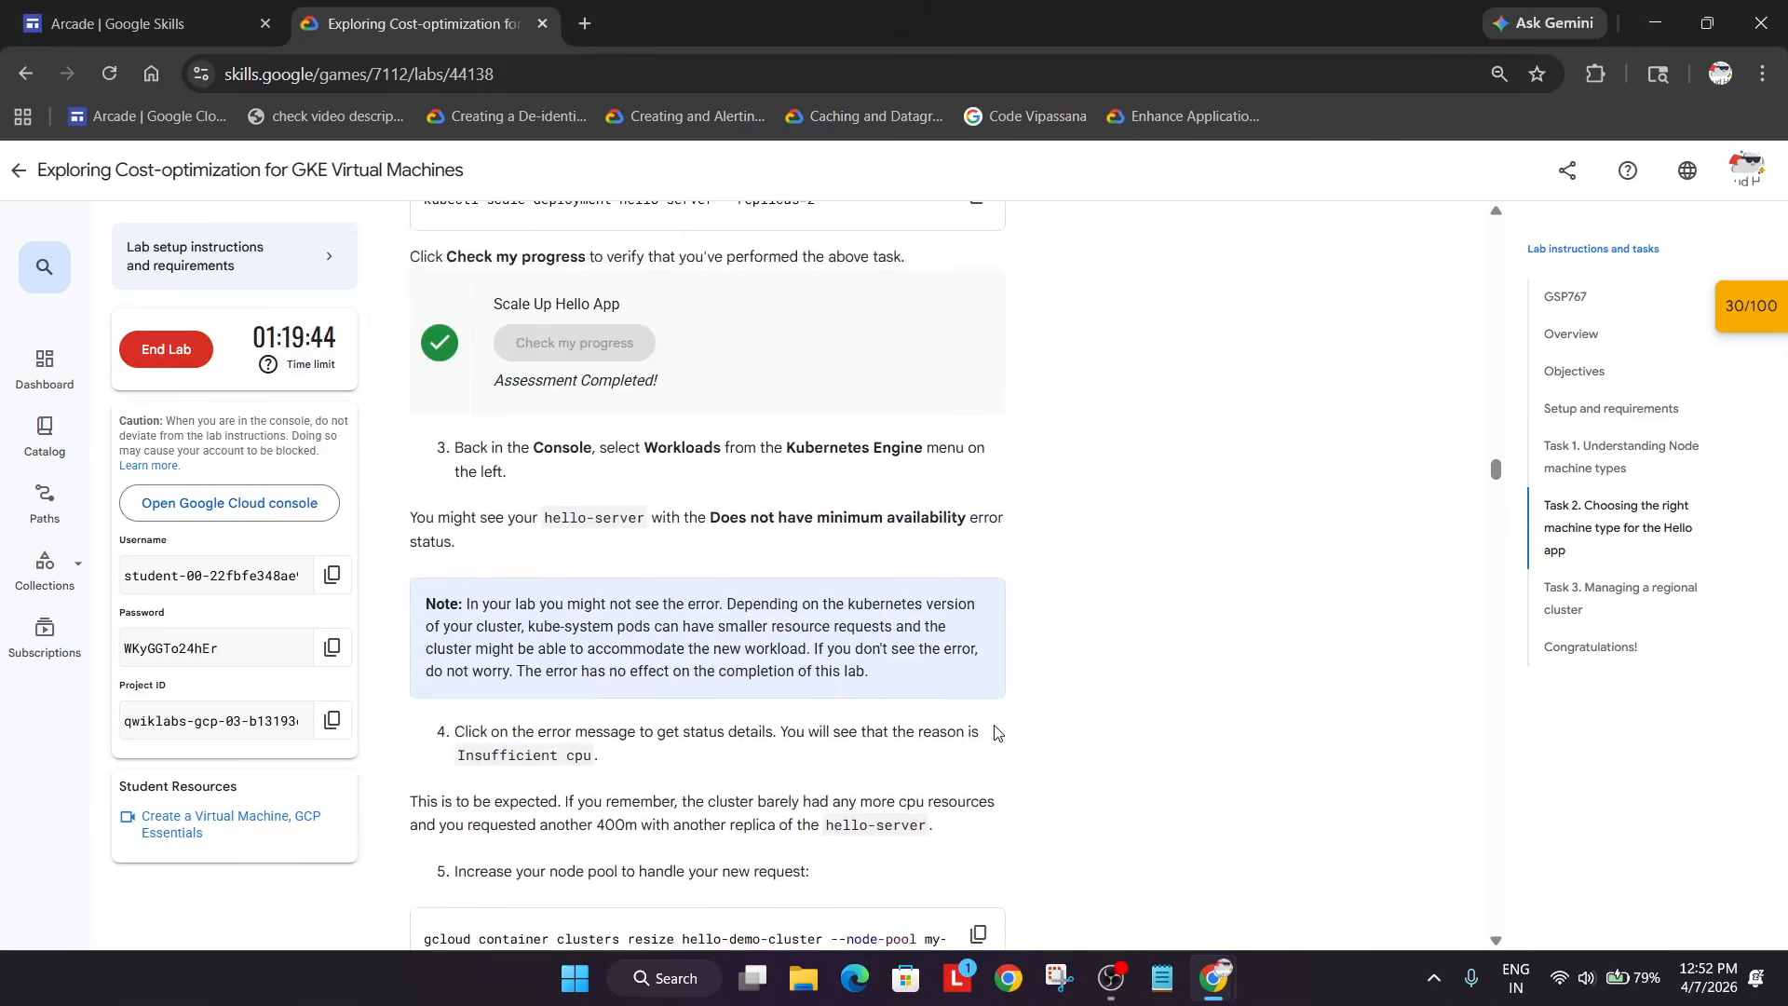
scroll(997, 733, "down", 6)
scroll(997, 733, "down", 17)
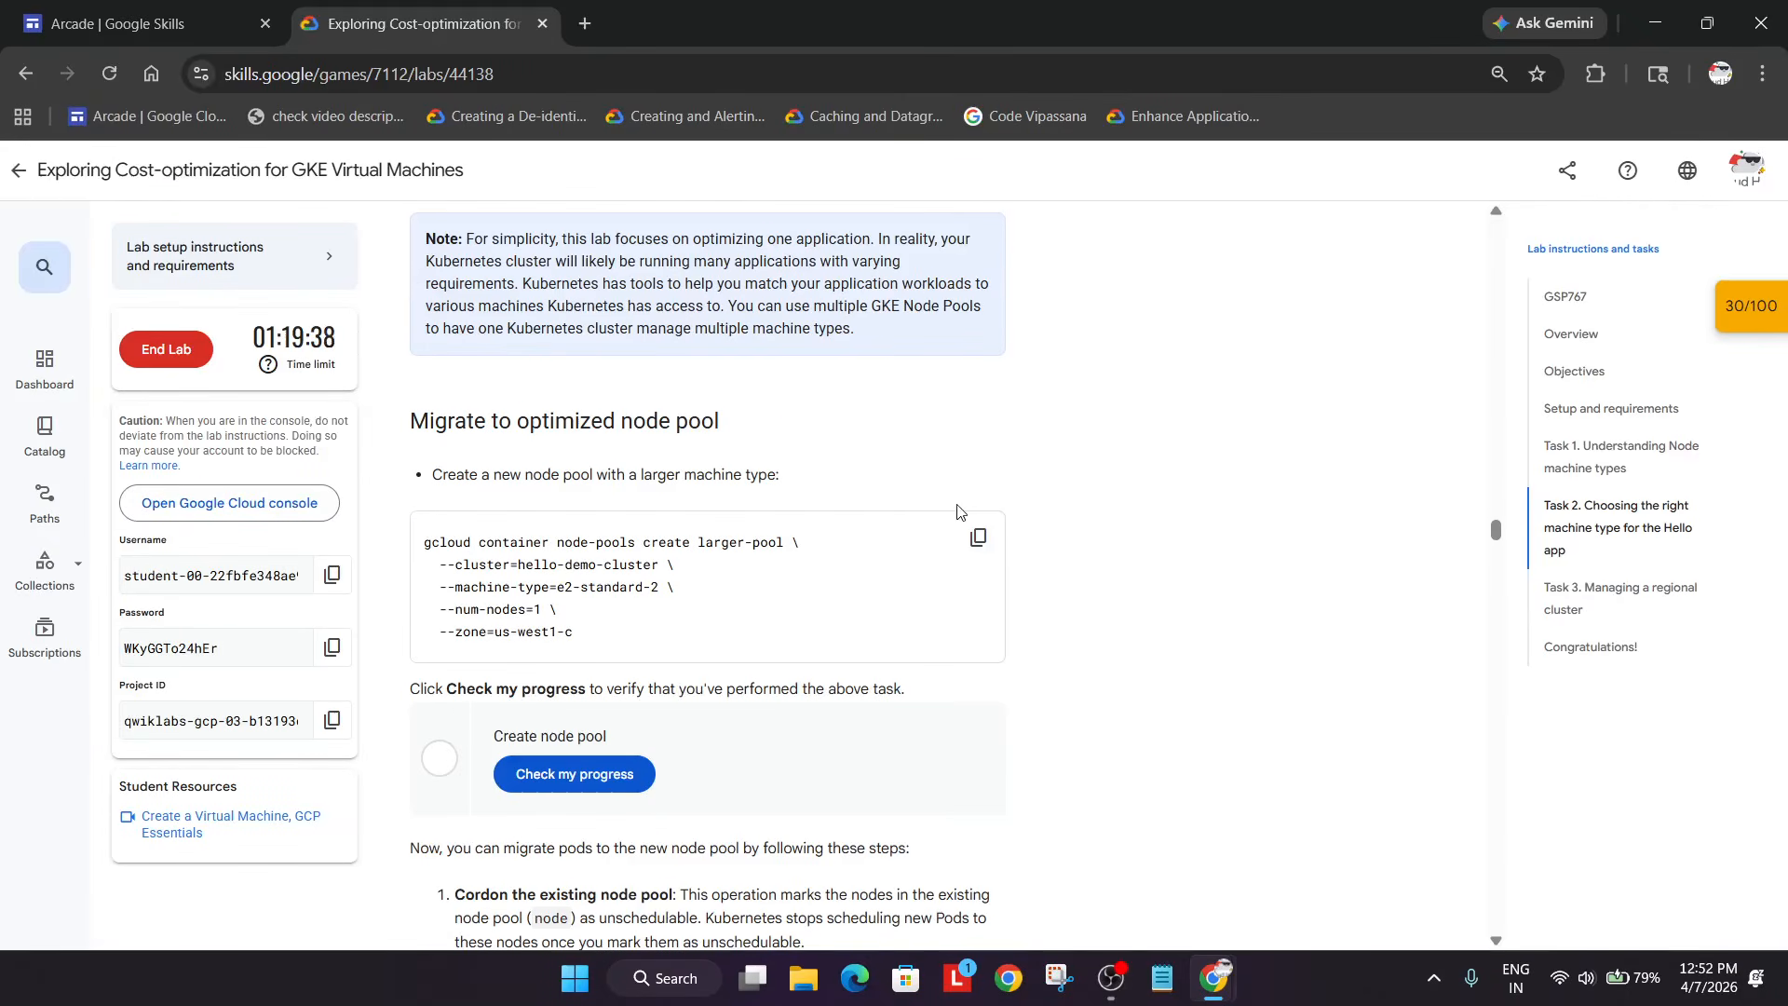
- Create the larger-pool node pool of e2-standard-2 machines and verify the Create node pool task
left_click(978, 537)
key("alt+Tab")
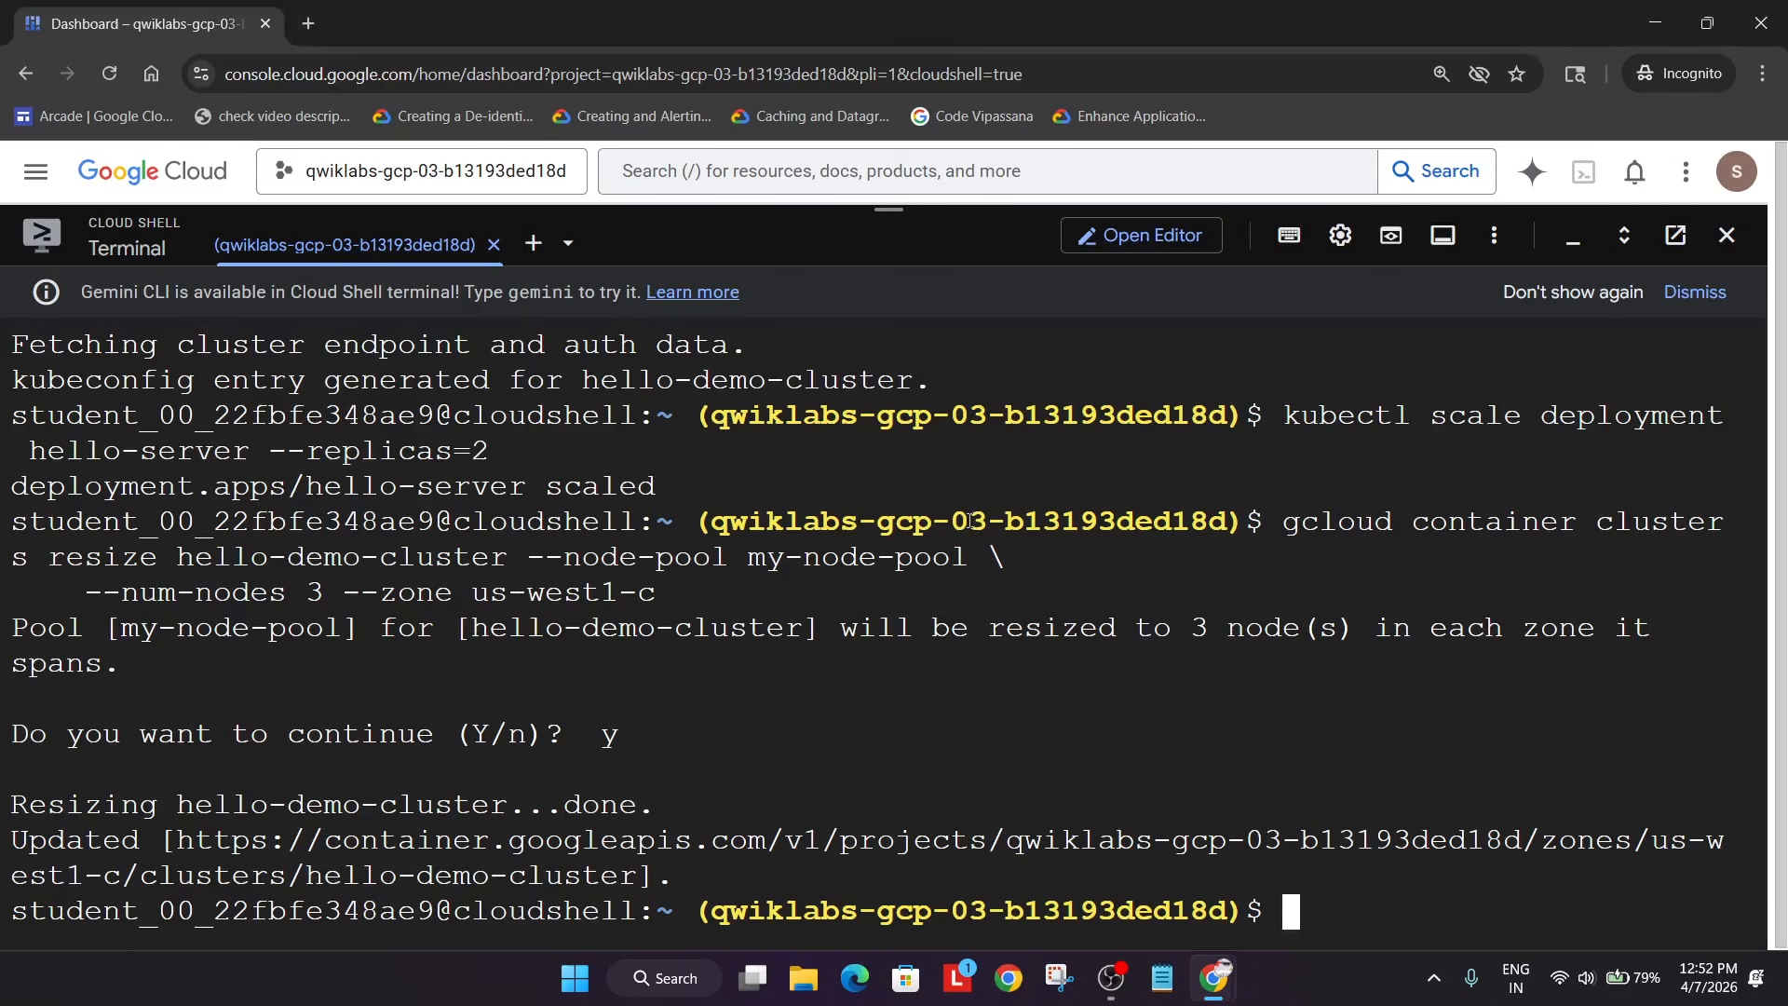
key("ctrl+v")
key("Return")
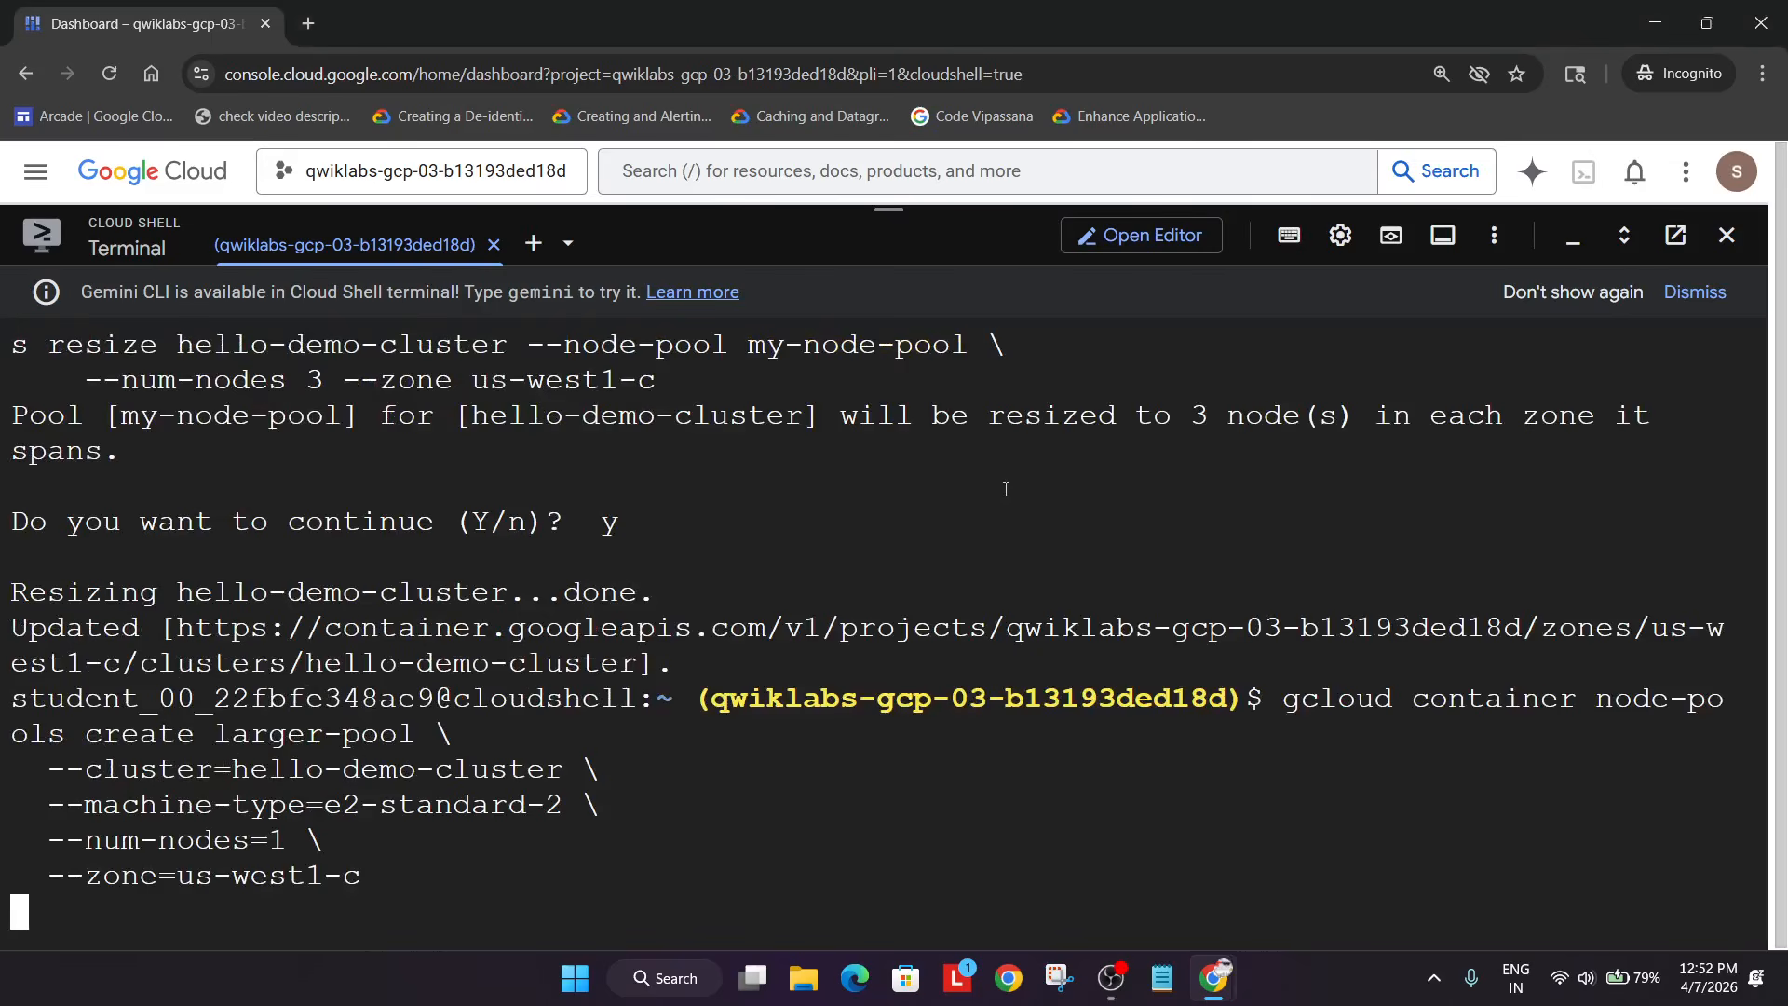
left_click(1101, 969)
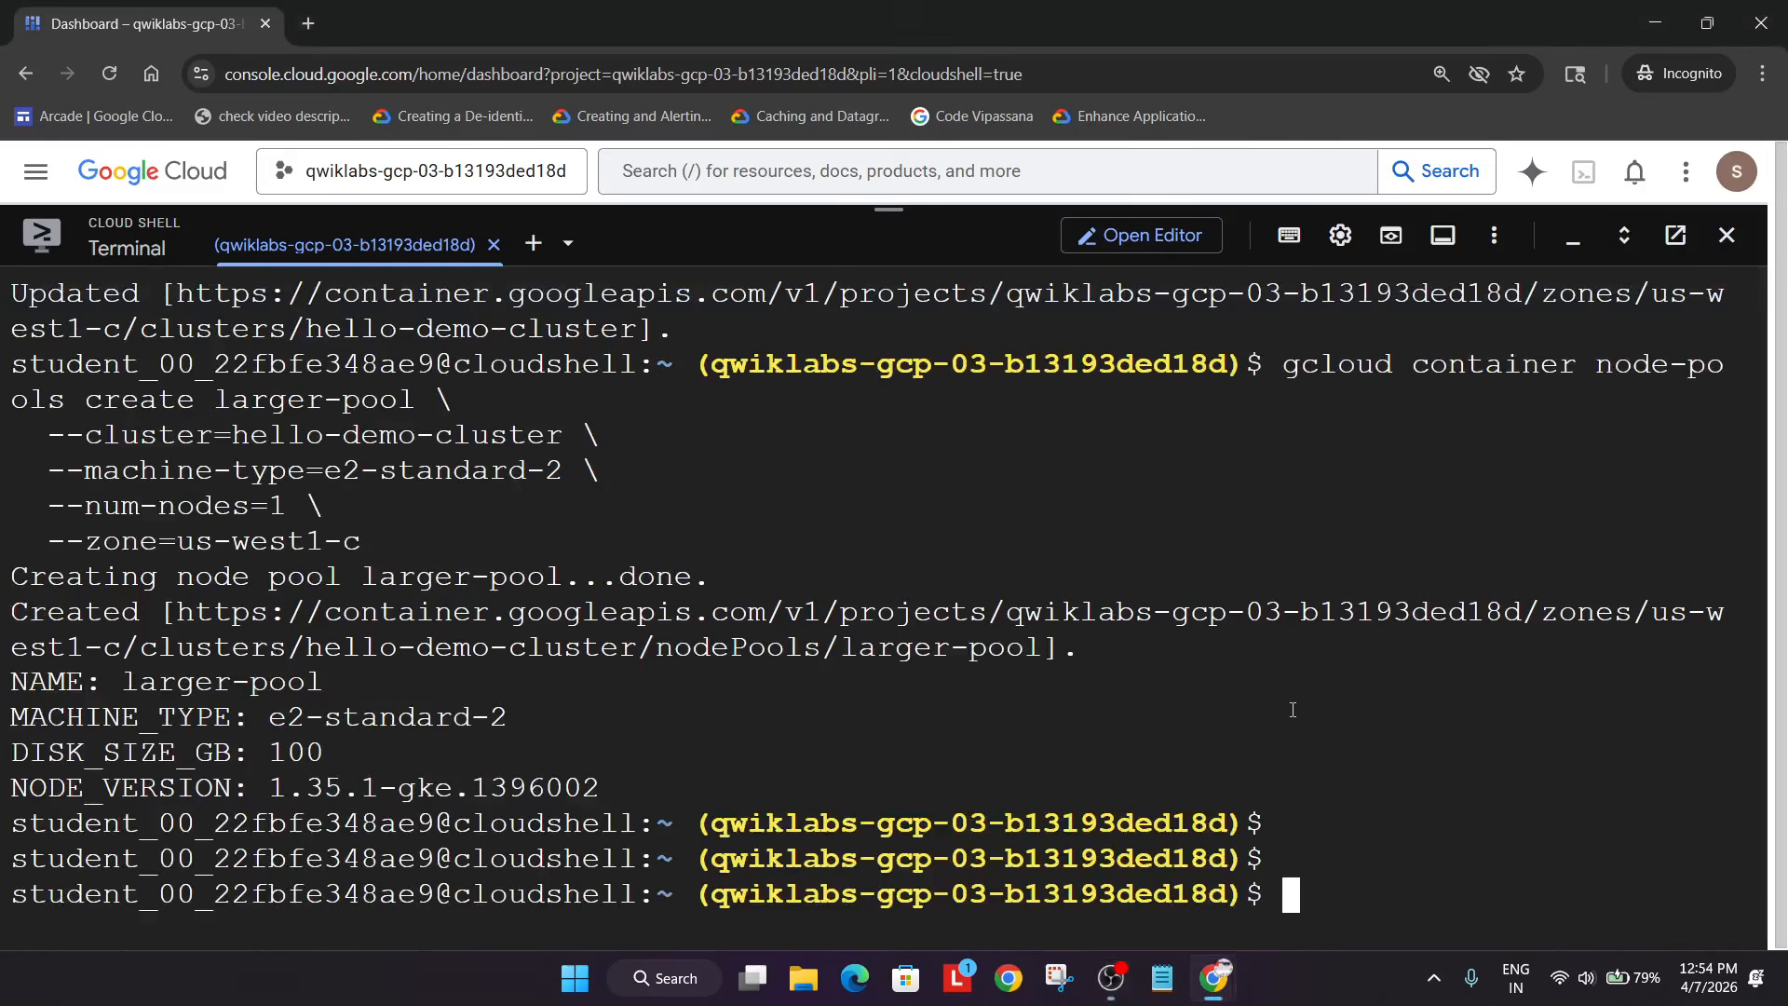
key("alt+Tab")
key("alt+Tab")
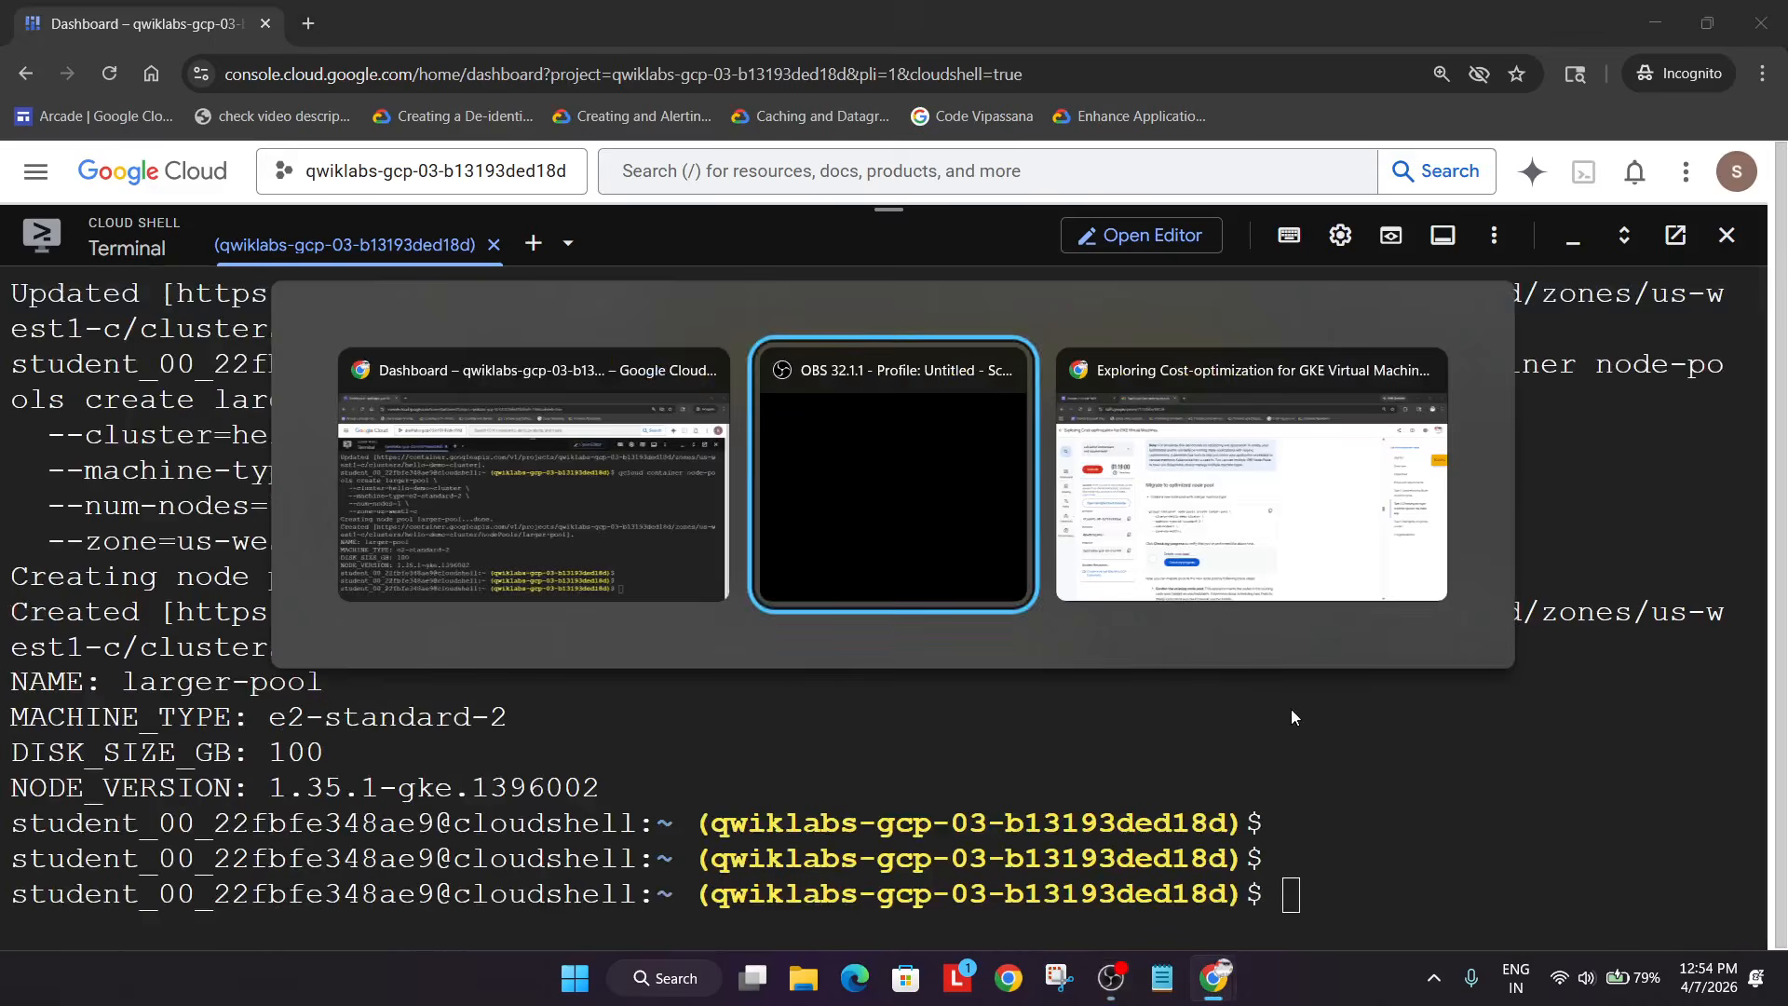
left_click(571, 766)
scroll(653, 759, "down", 4)
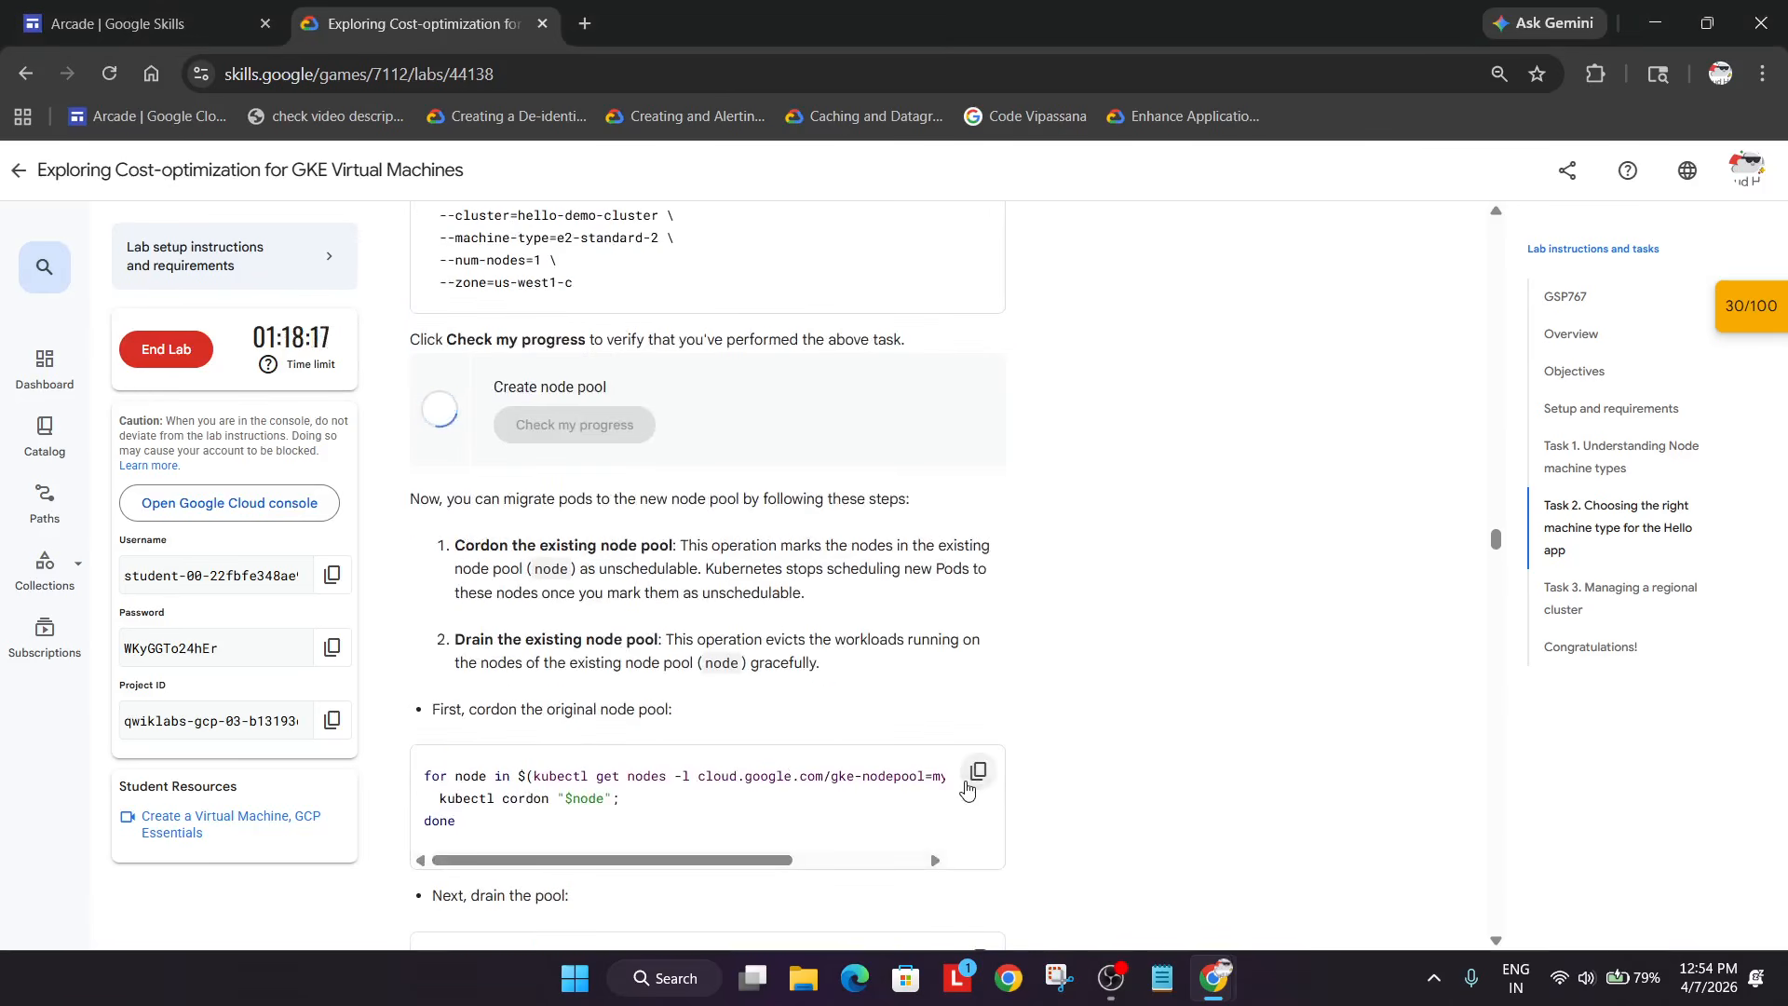
- Cordon every my-node-pool node with the kubectl cordon loop
left_click(971, 799)
key("alt+Tab")
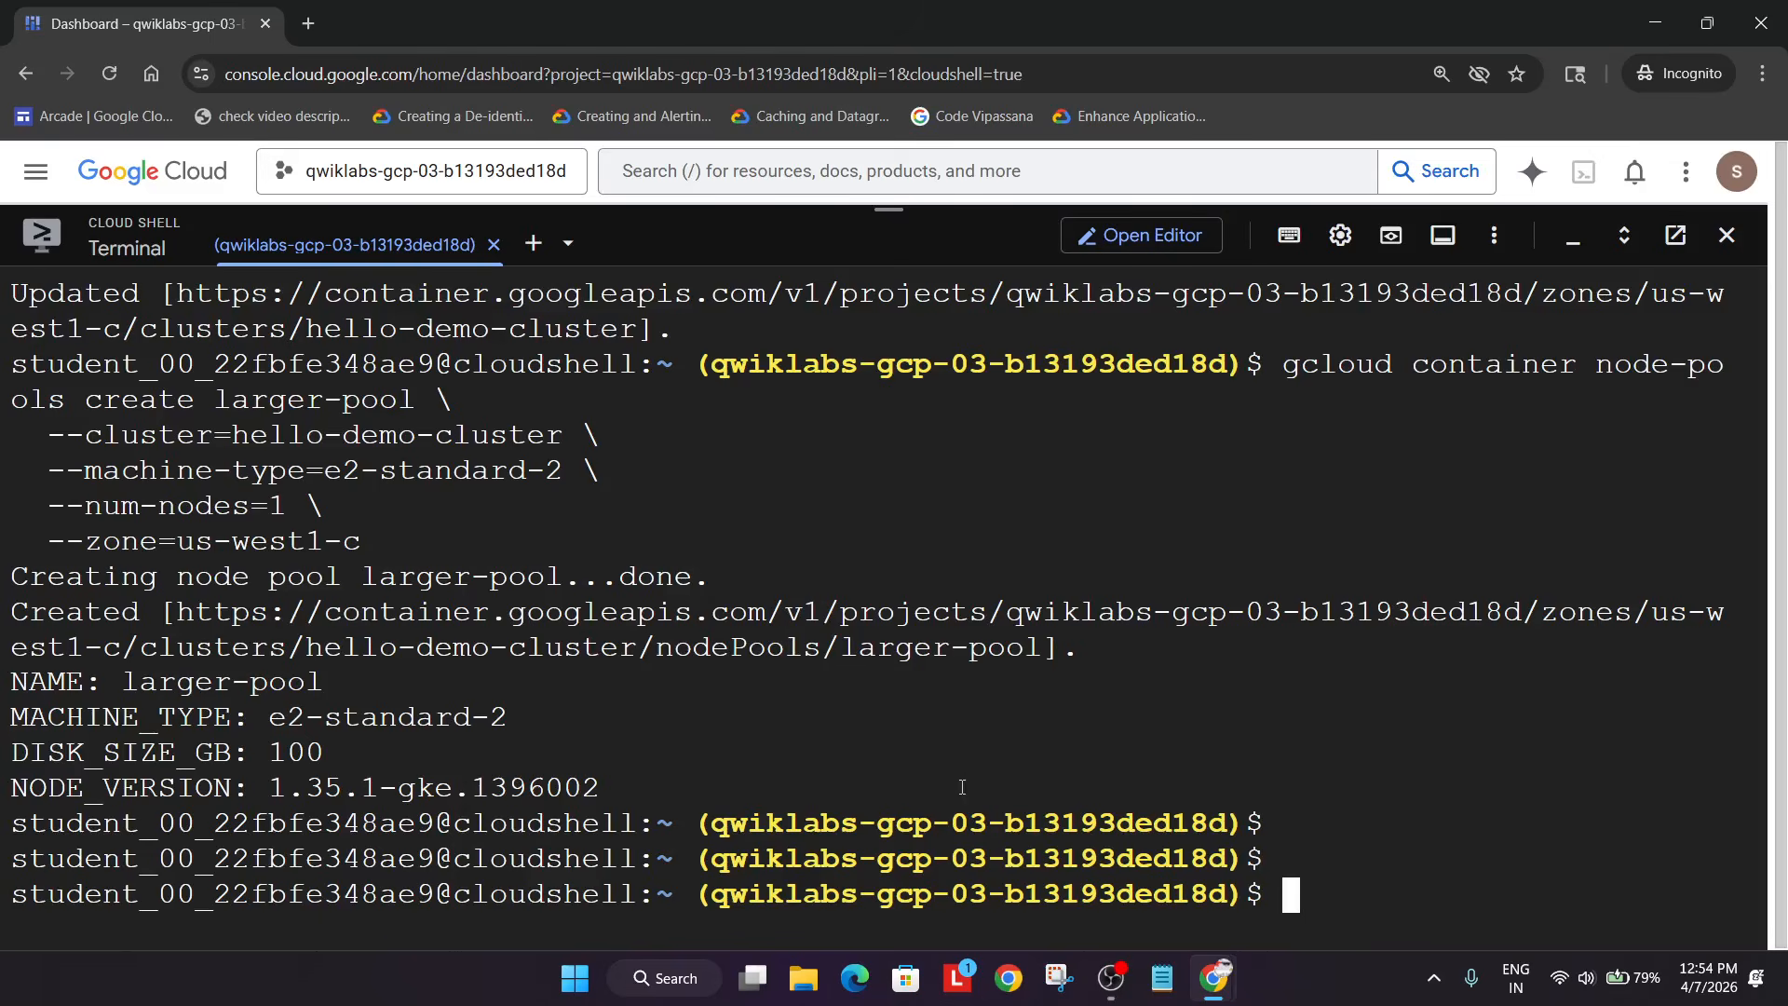
key("ctrl+v")
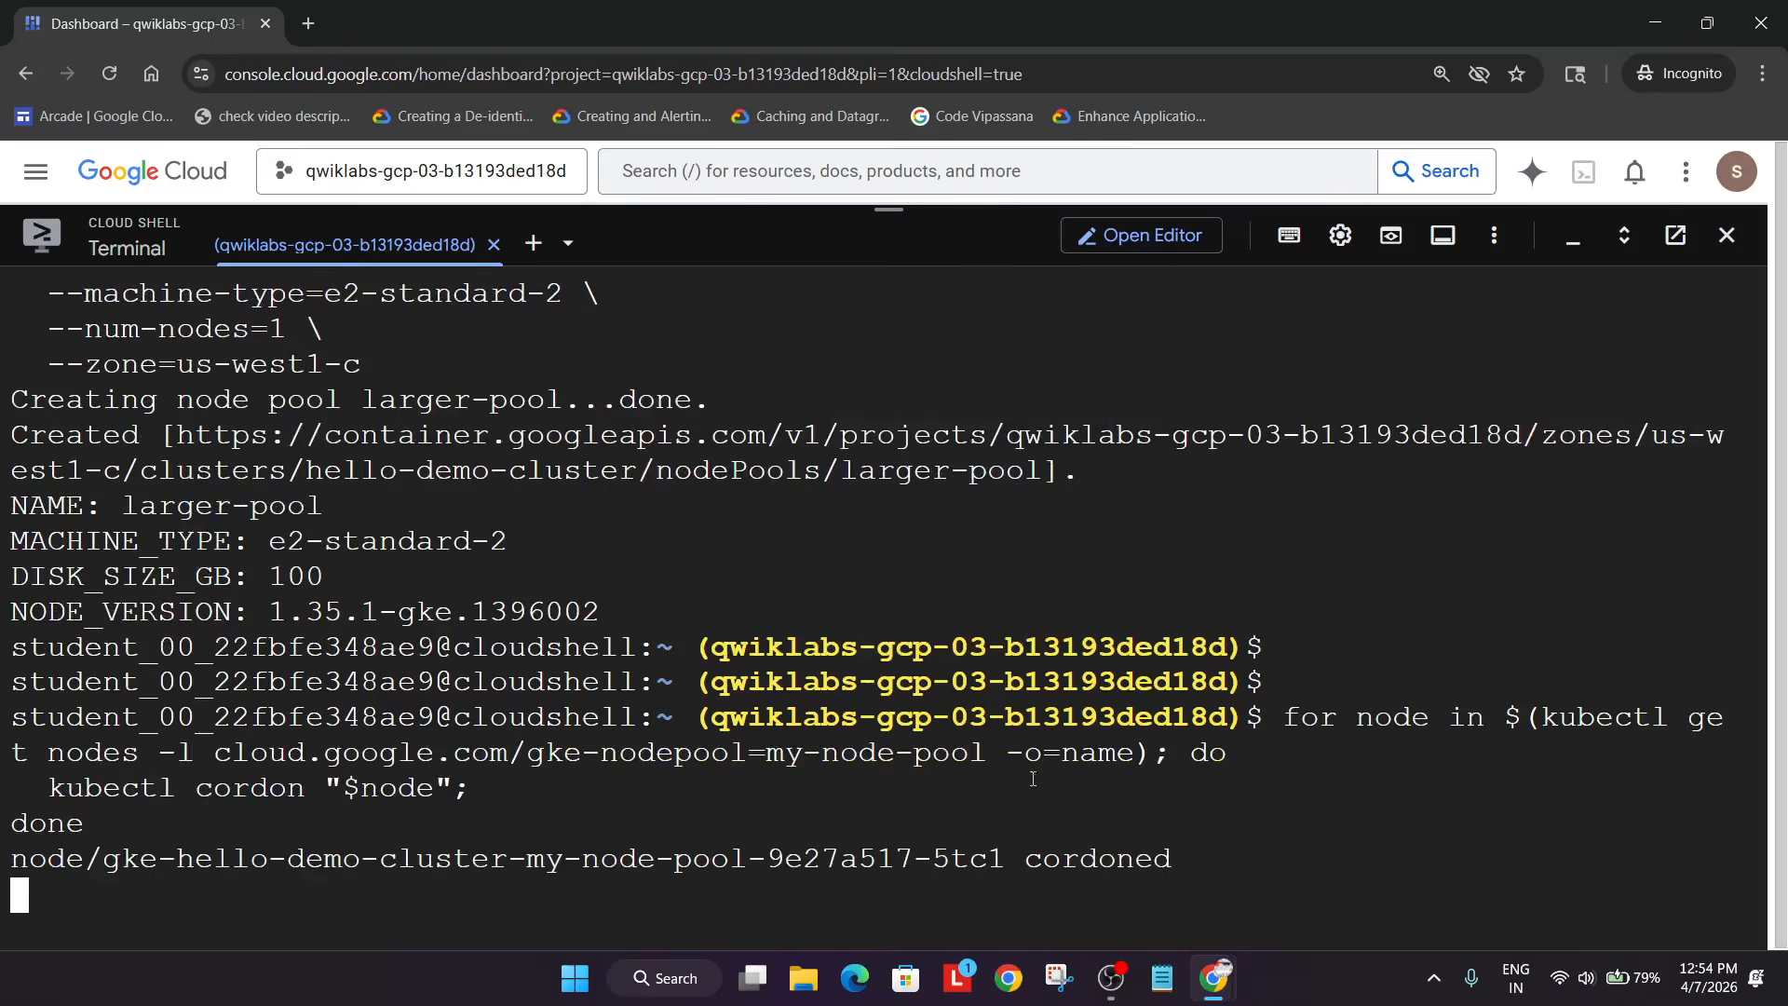
key("alt+Tab")
- Drain the my-node-pool nodes, evicting hello-server and system pods
scroll(1061, 769, "down", 2)
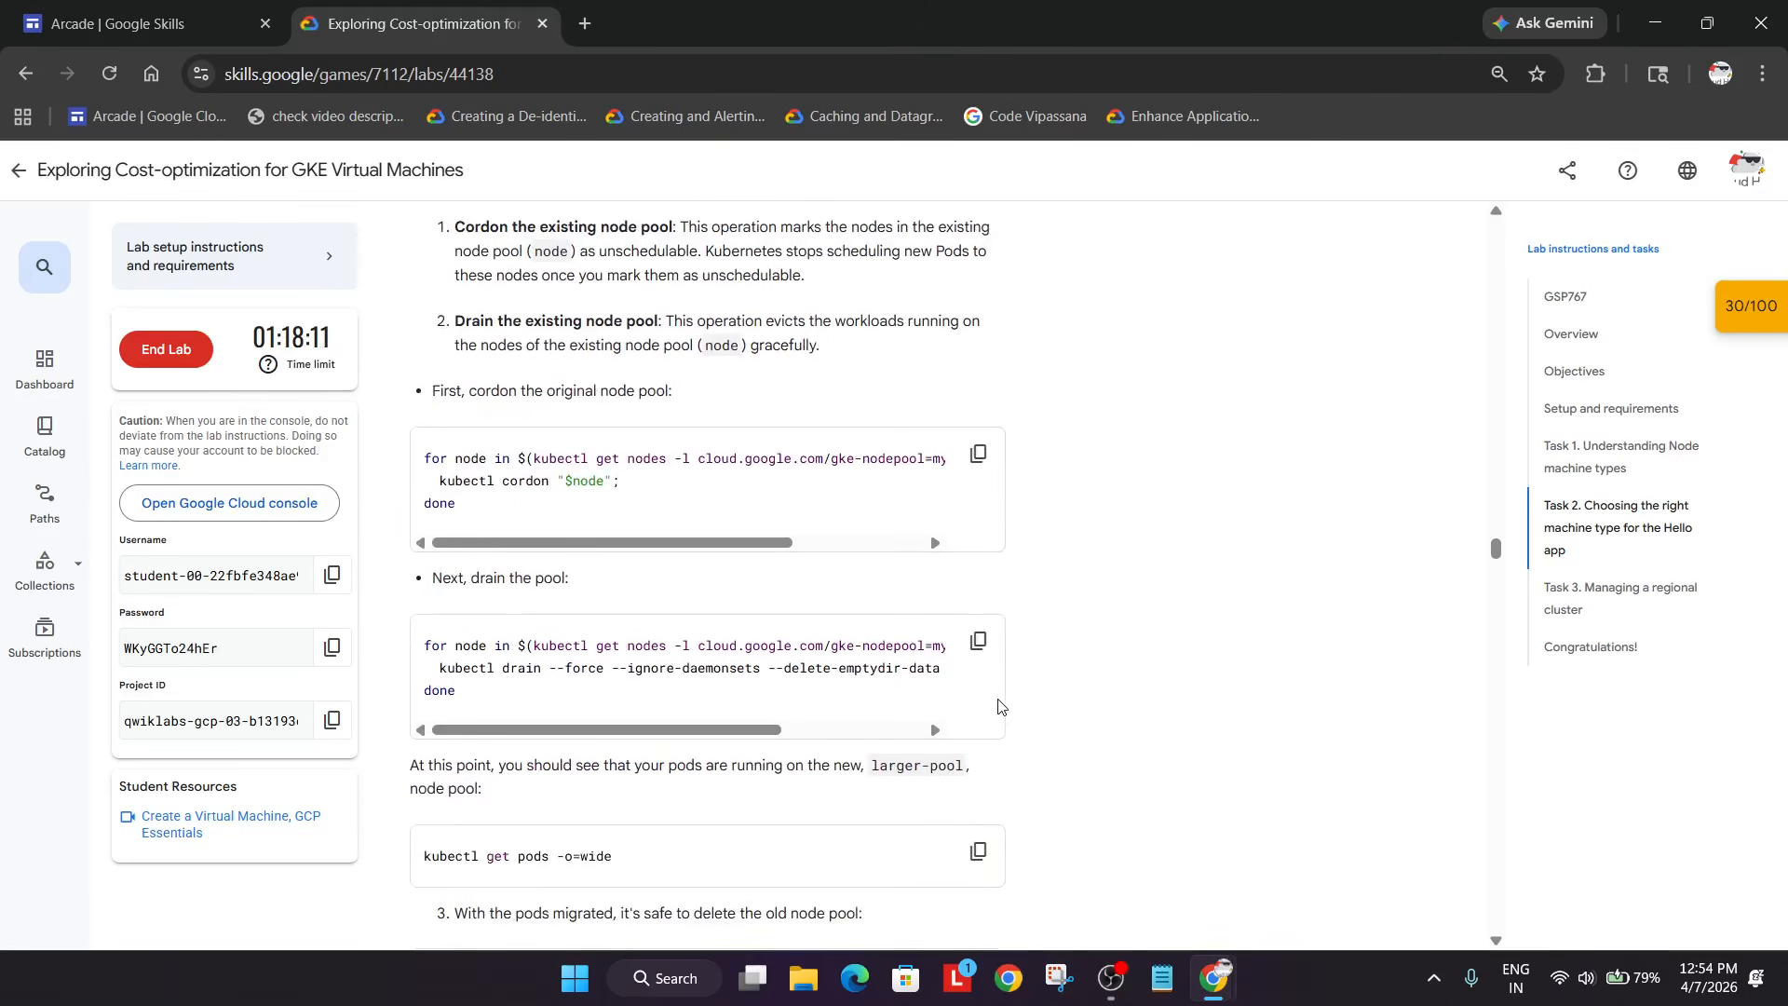
left_click(978, 644)
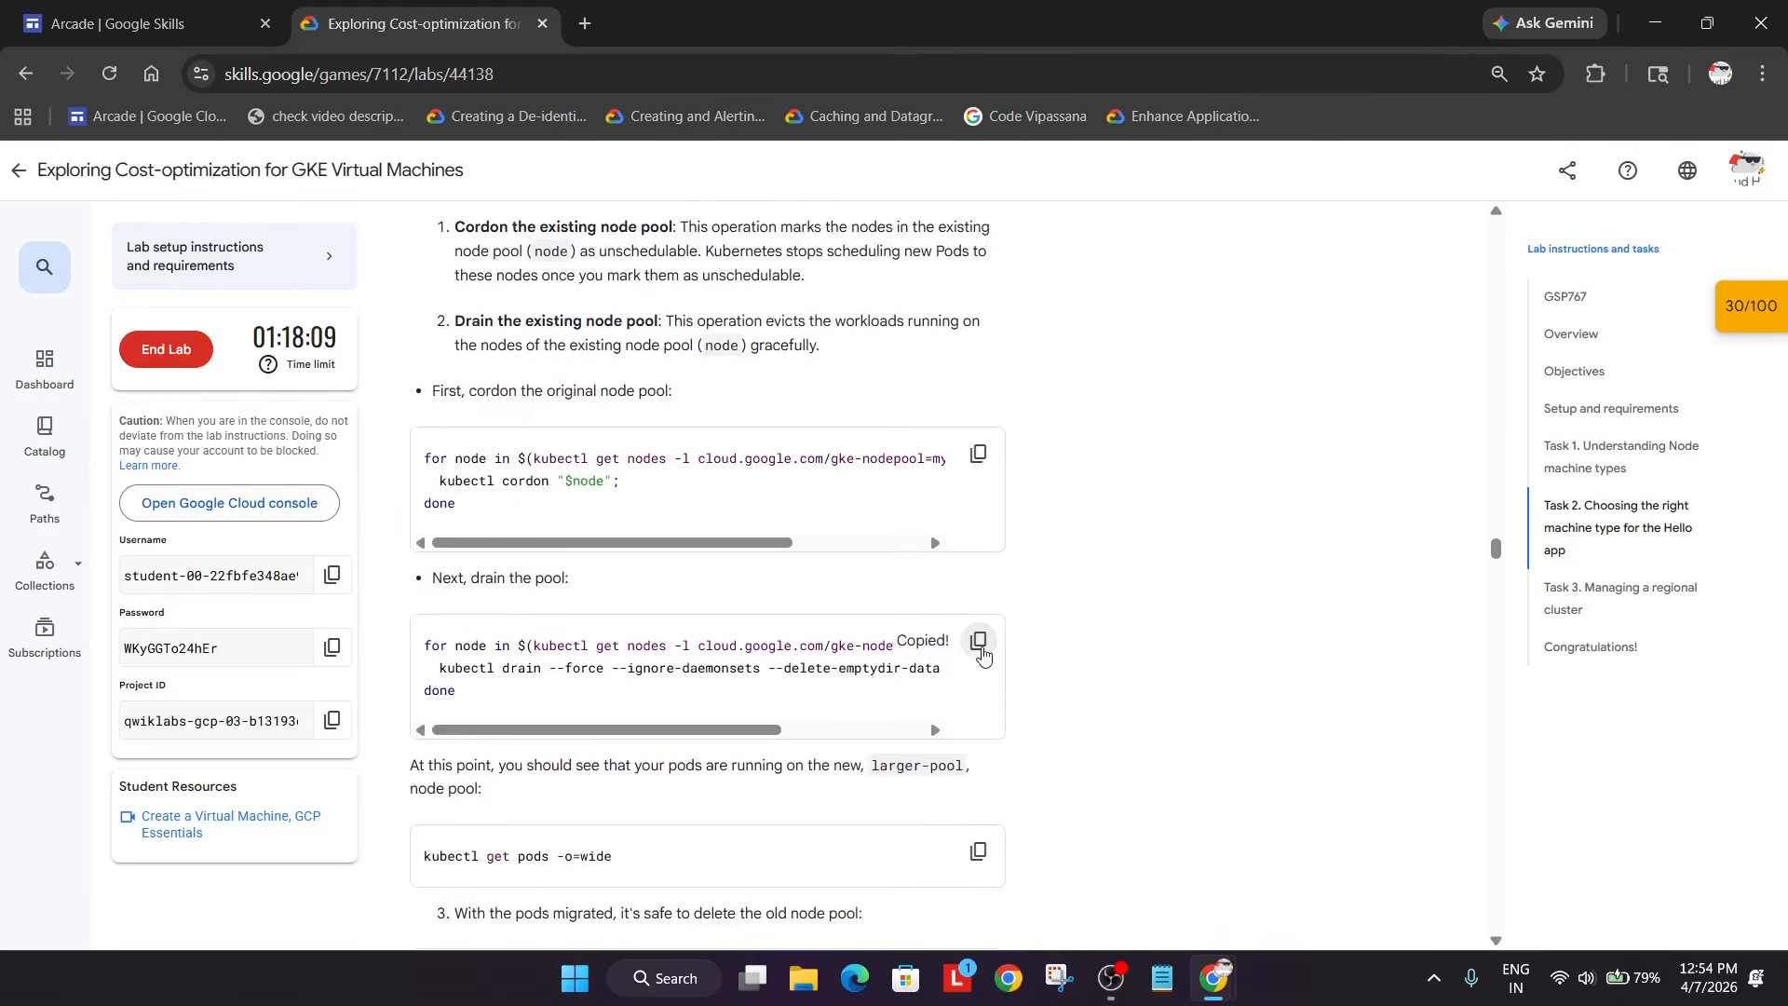
key("alt+Tab")
key("ctrl+v")
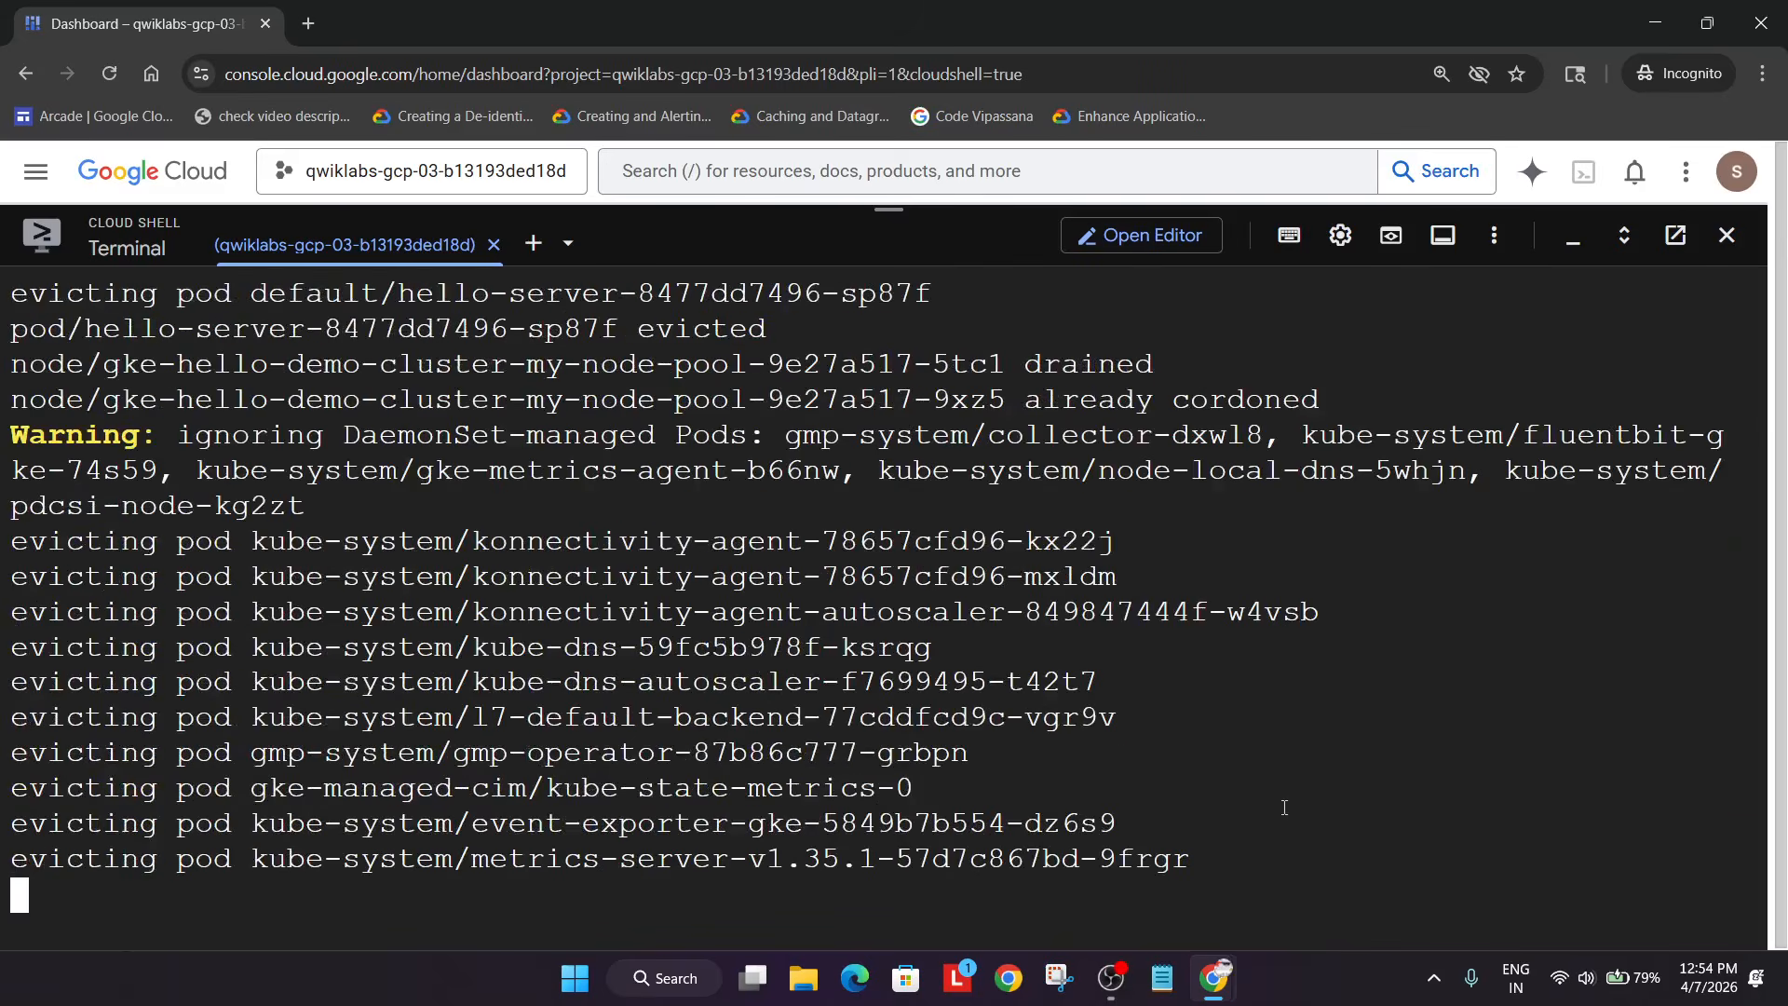
left_click(1118, 977)
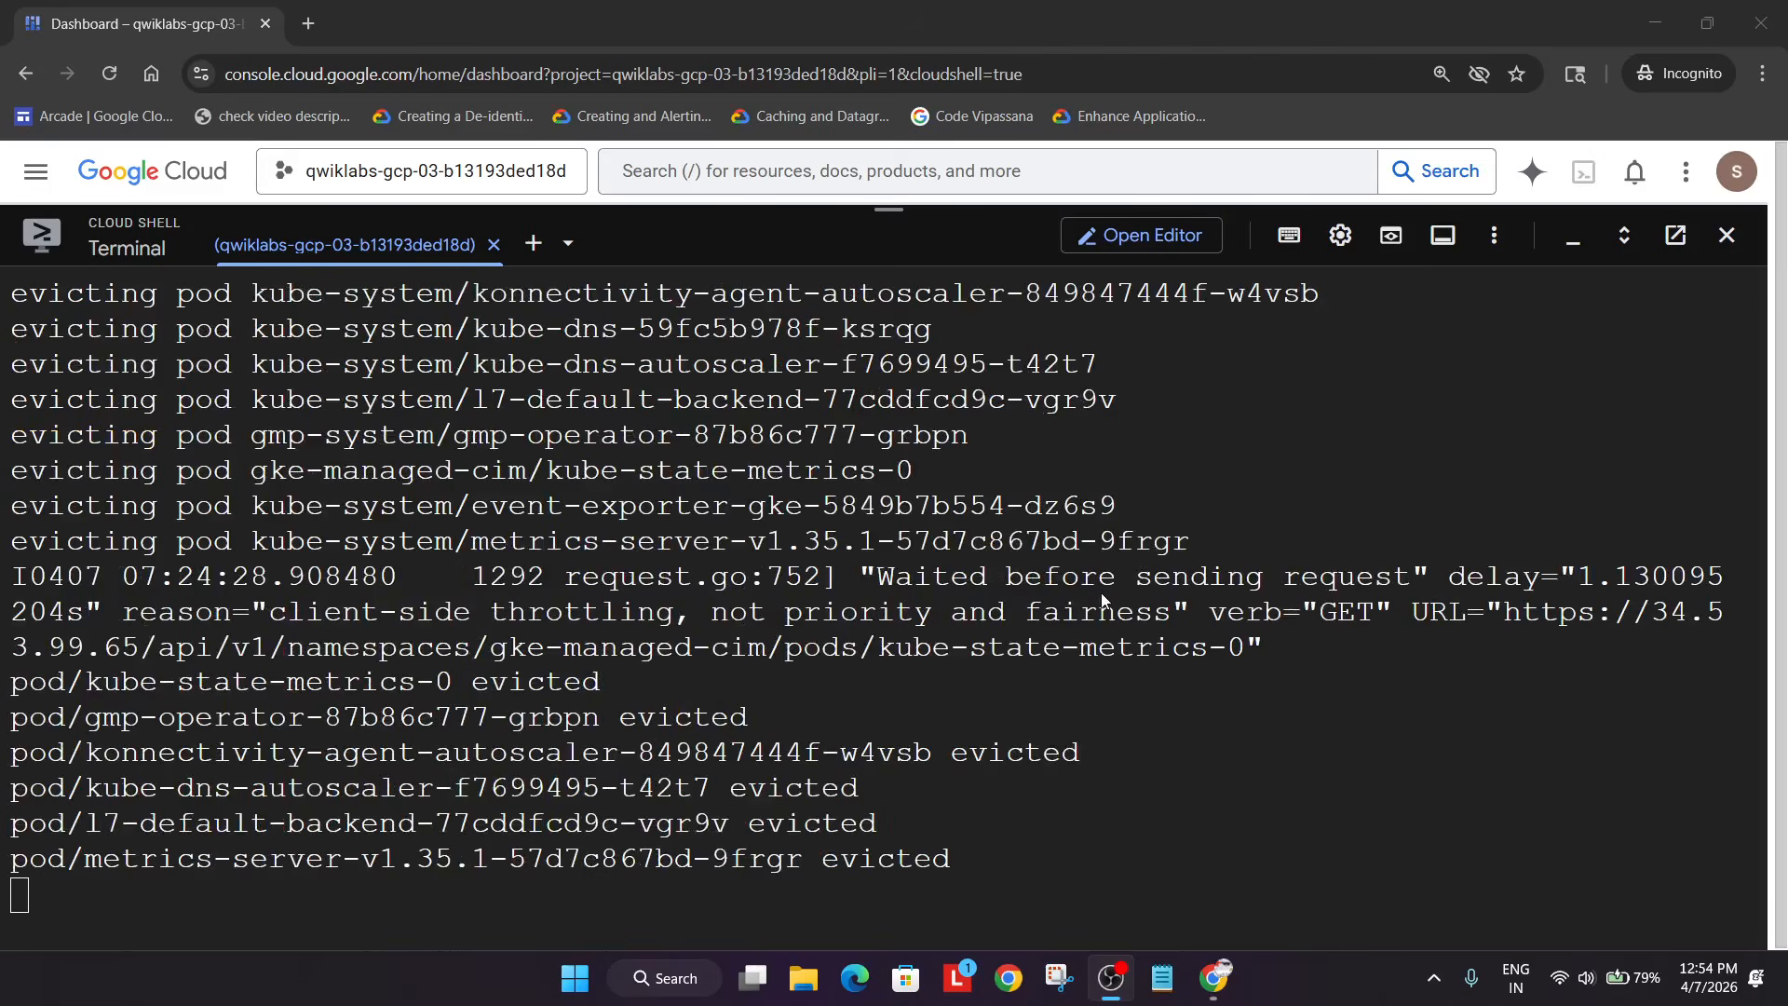
- Copy the gcloud node-pools delete command for the old pool from the lab
key("alt+Tab")
key("alt+Tab")
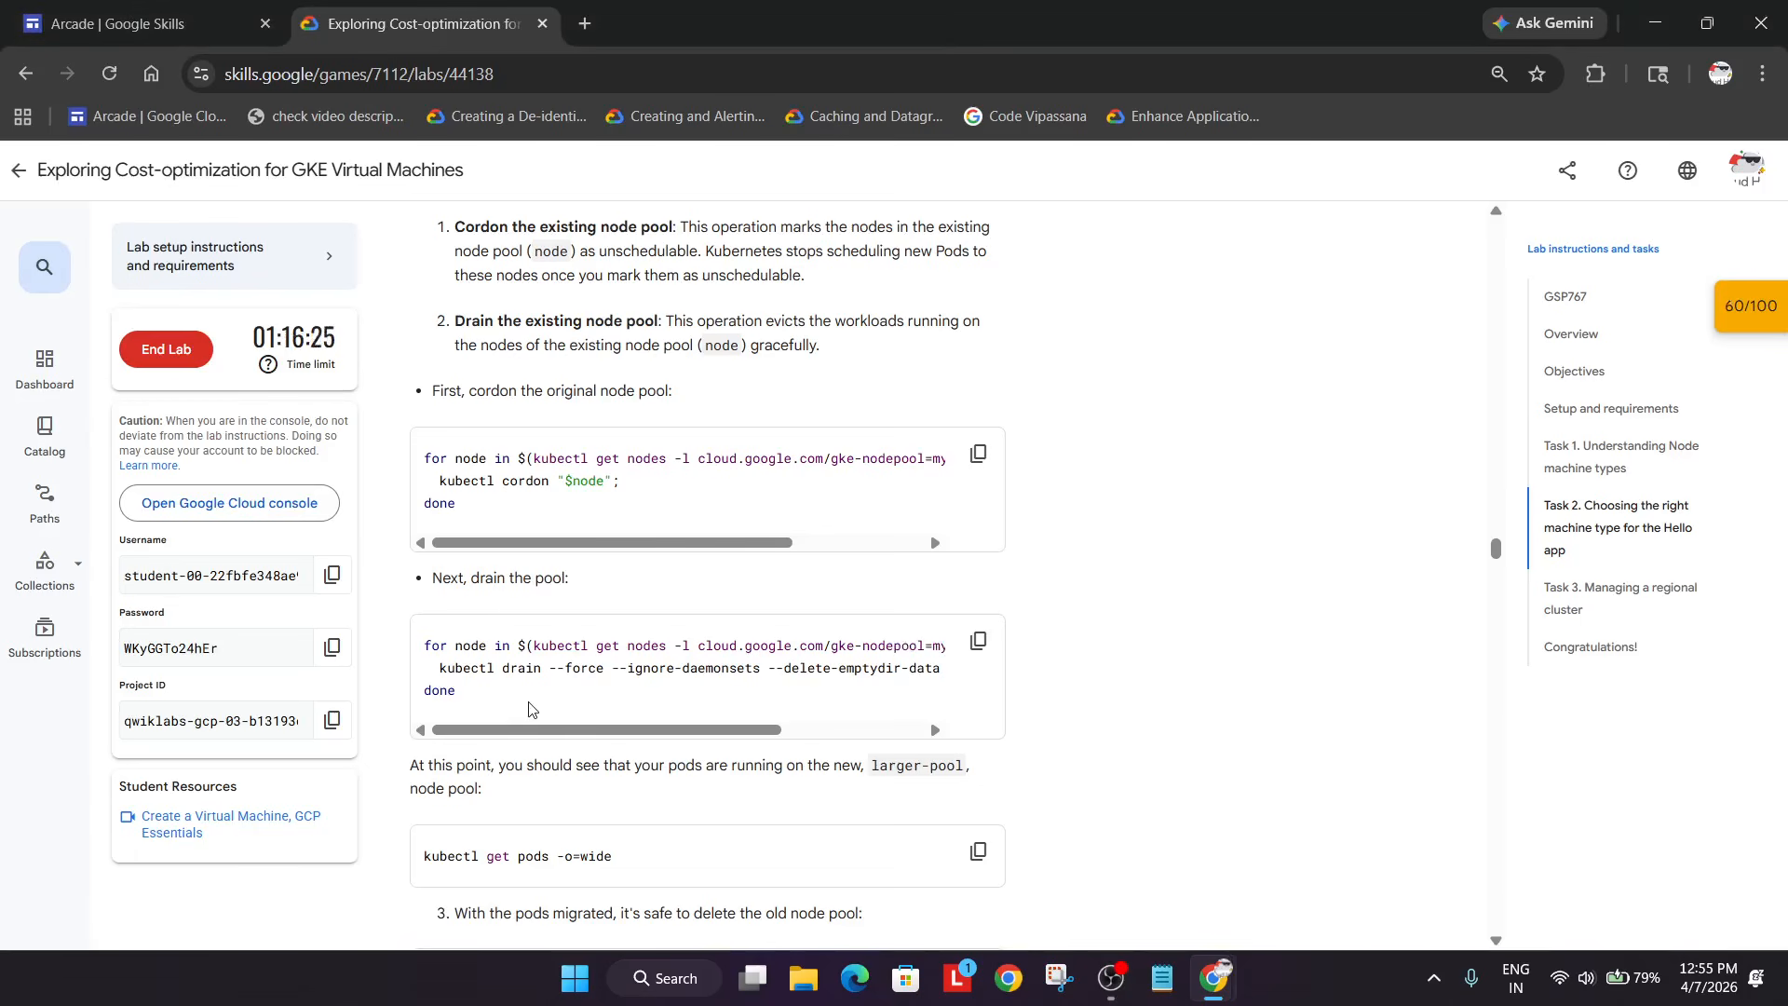
scroll(533, 708, "down", 6)
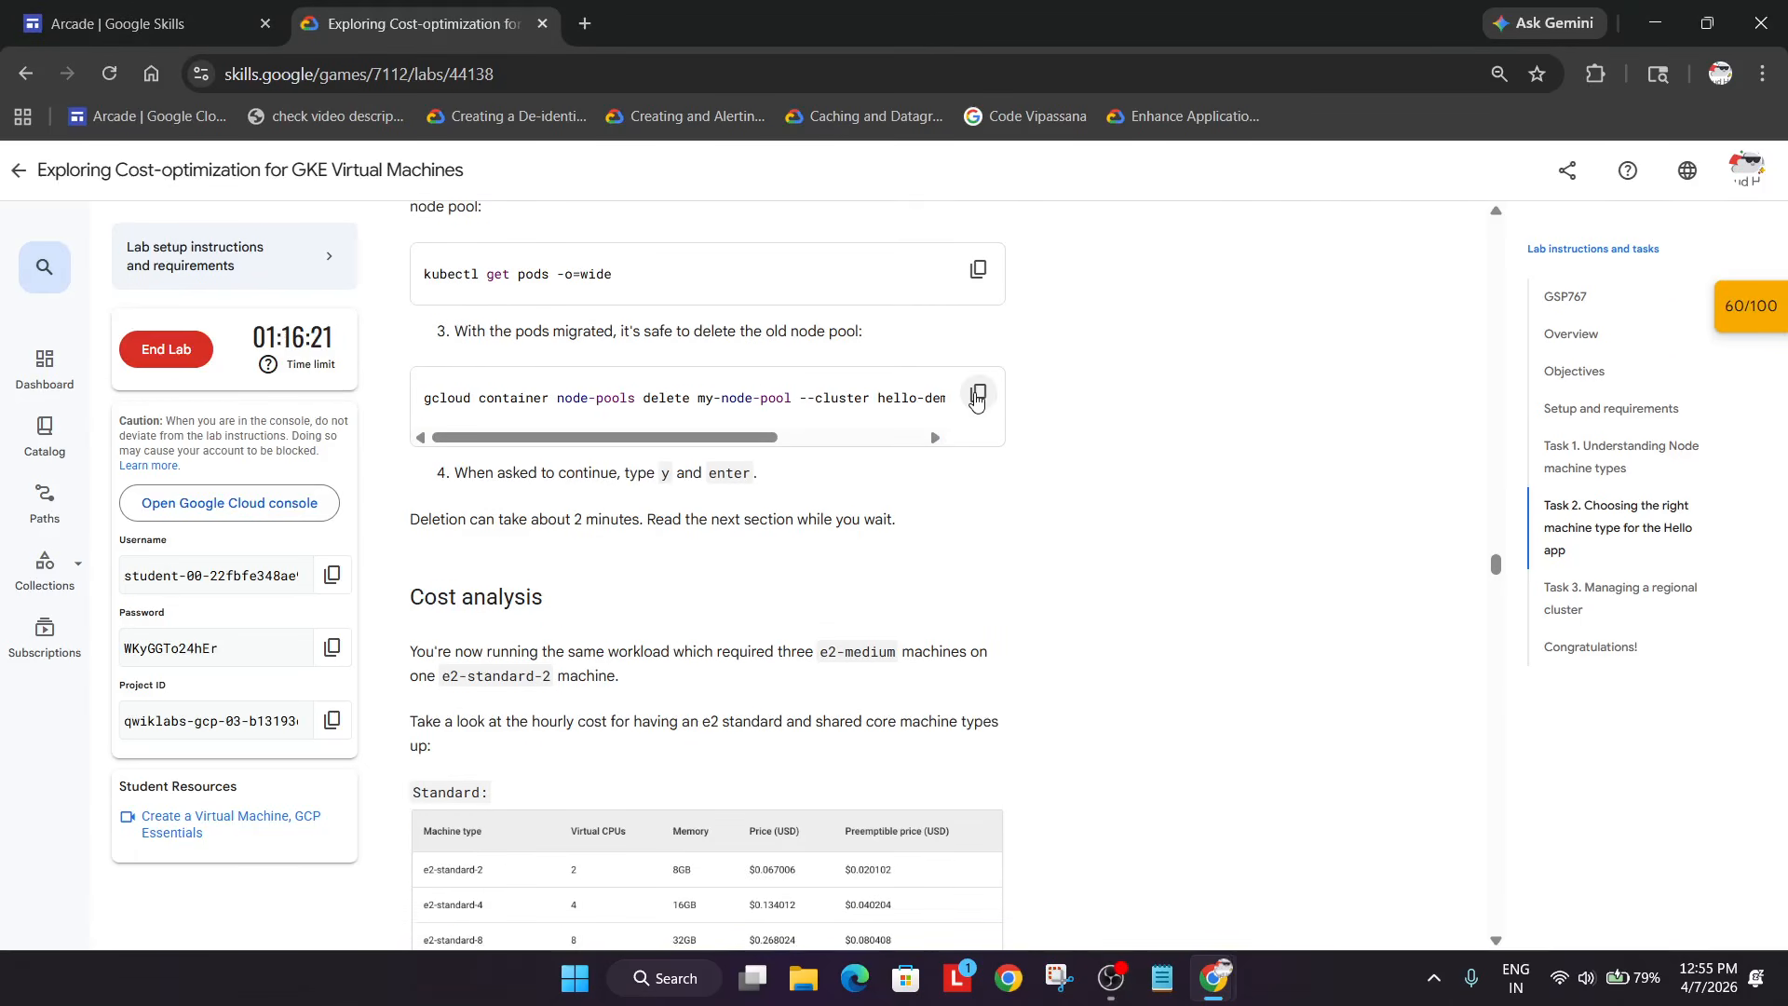
left_click(976, 398)
- Delete my-node-pool from hello-demo-cluster, confirming with 'y'
key("alt+Tab")
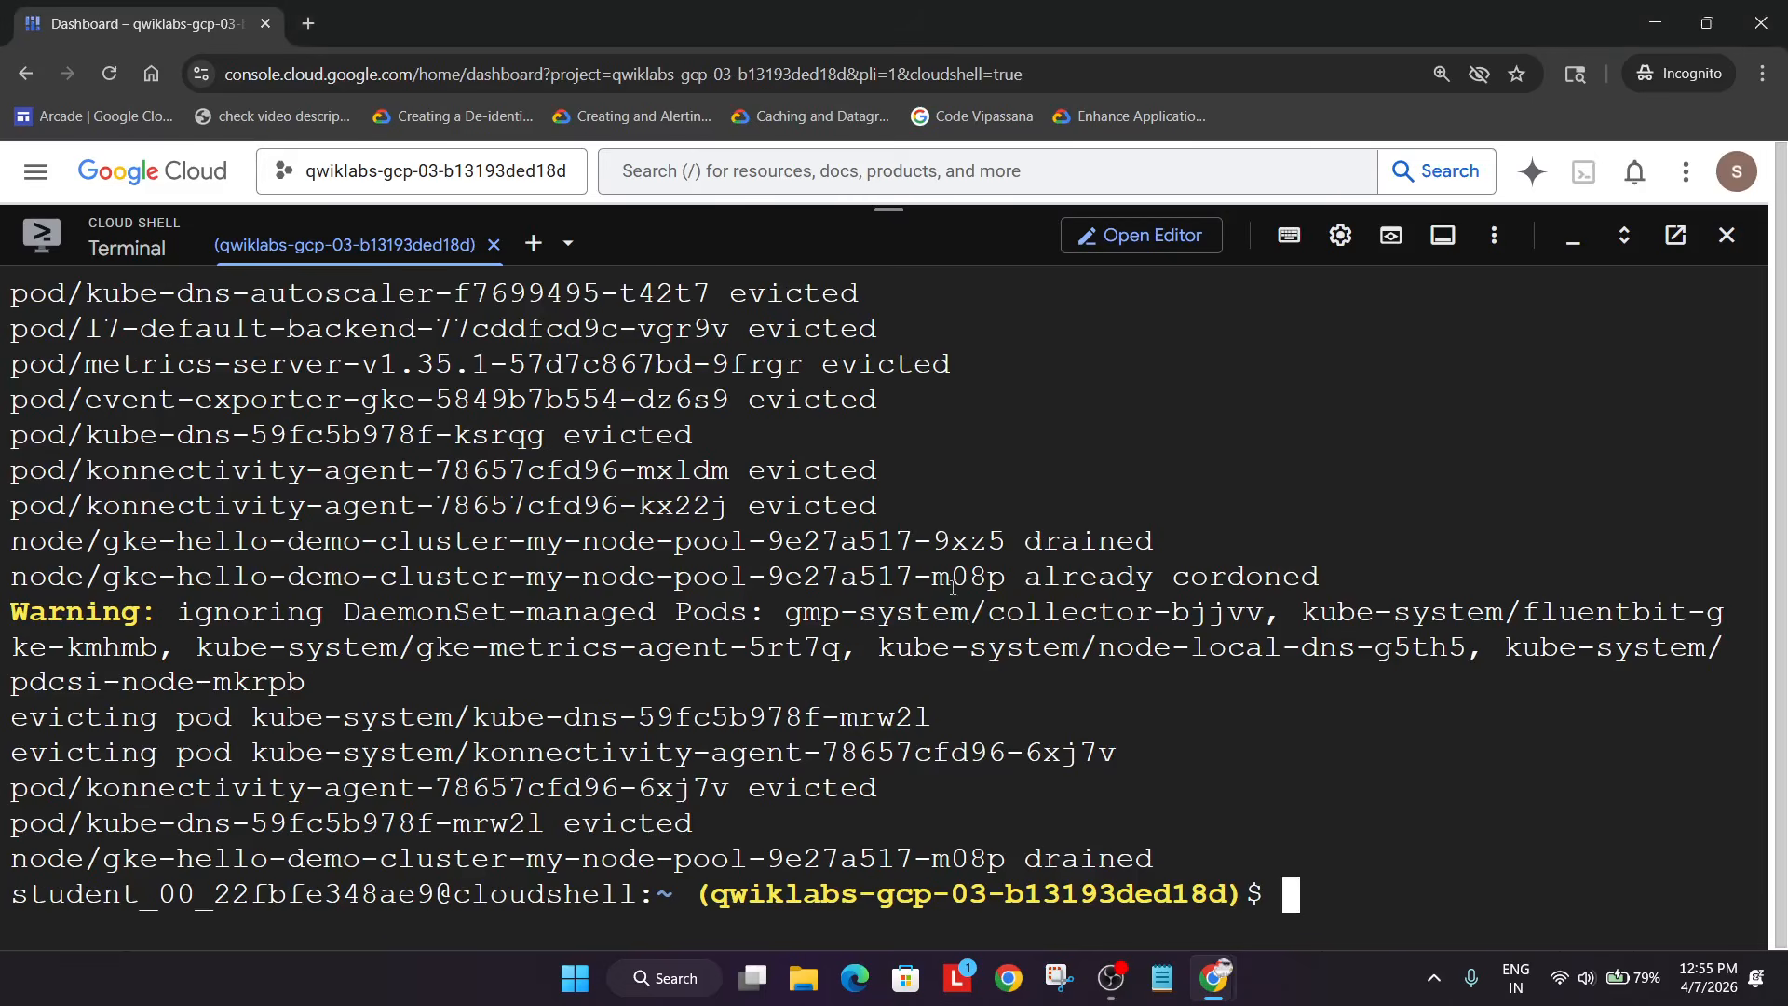
key("ctrl+v")
key("Return")
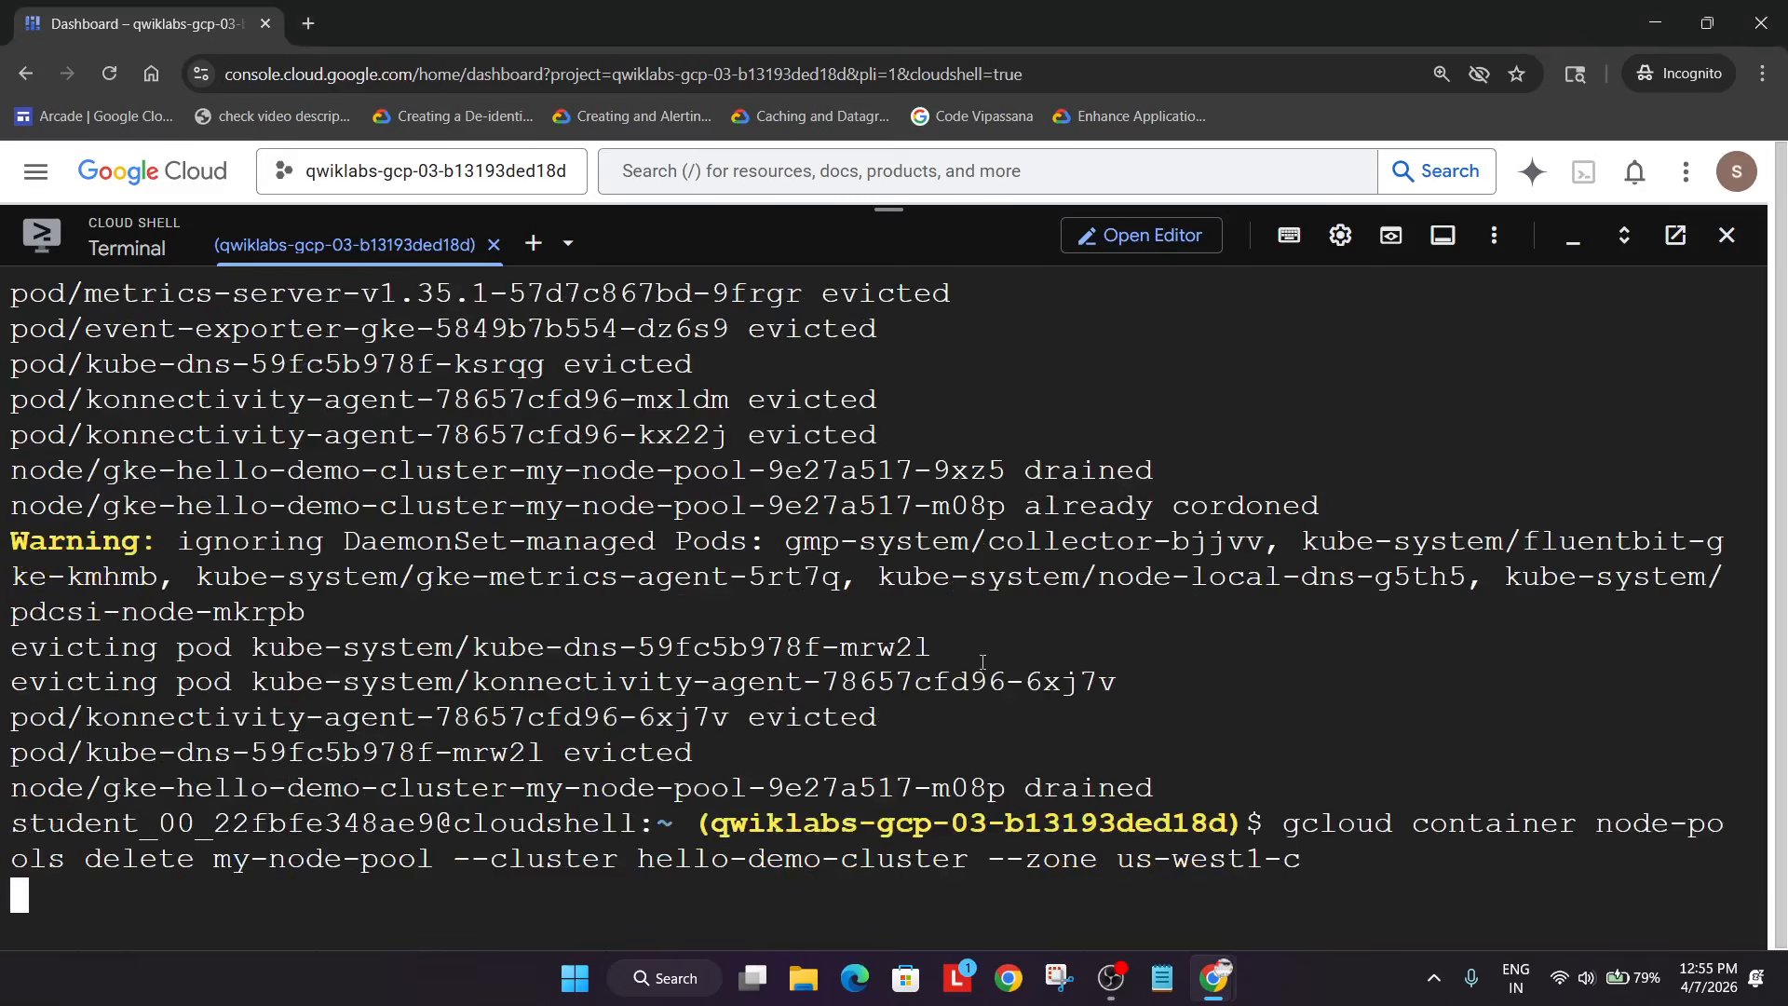
type("y")
key("Return")
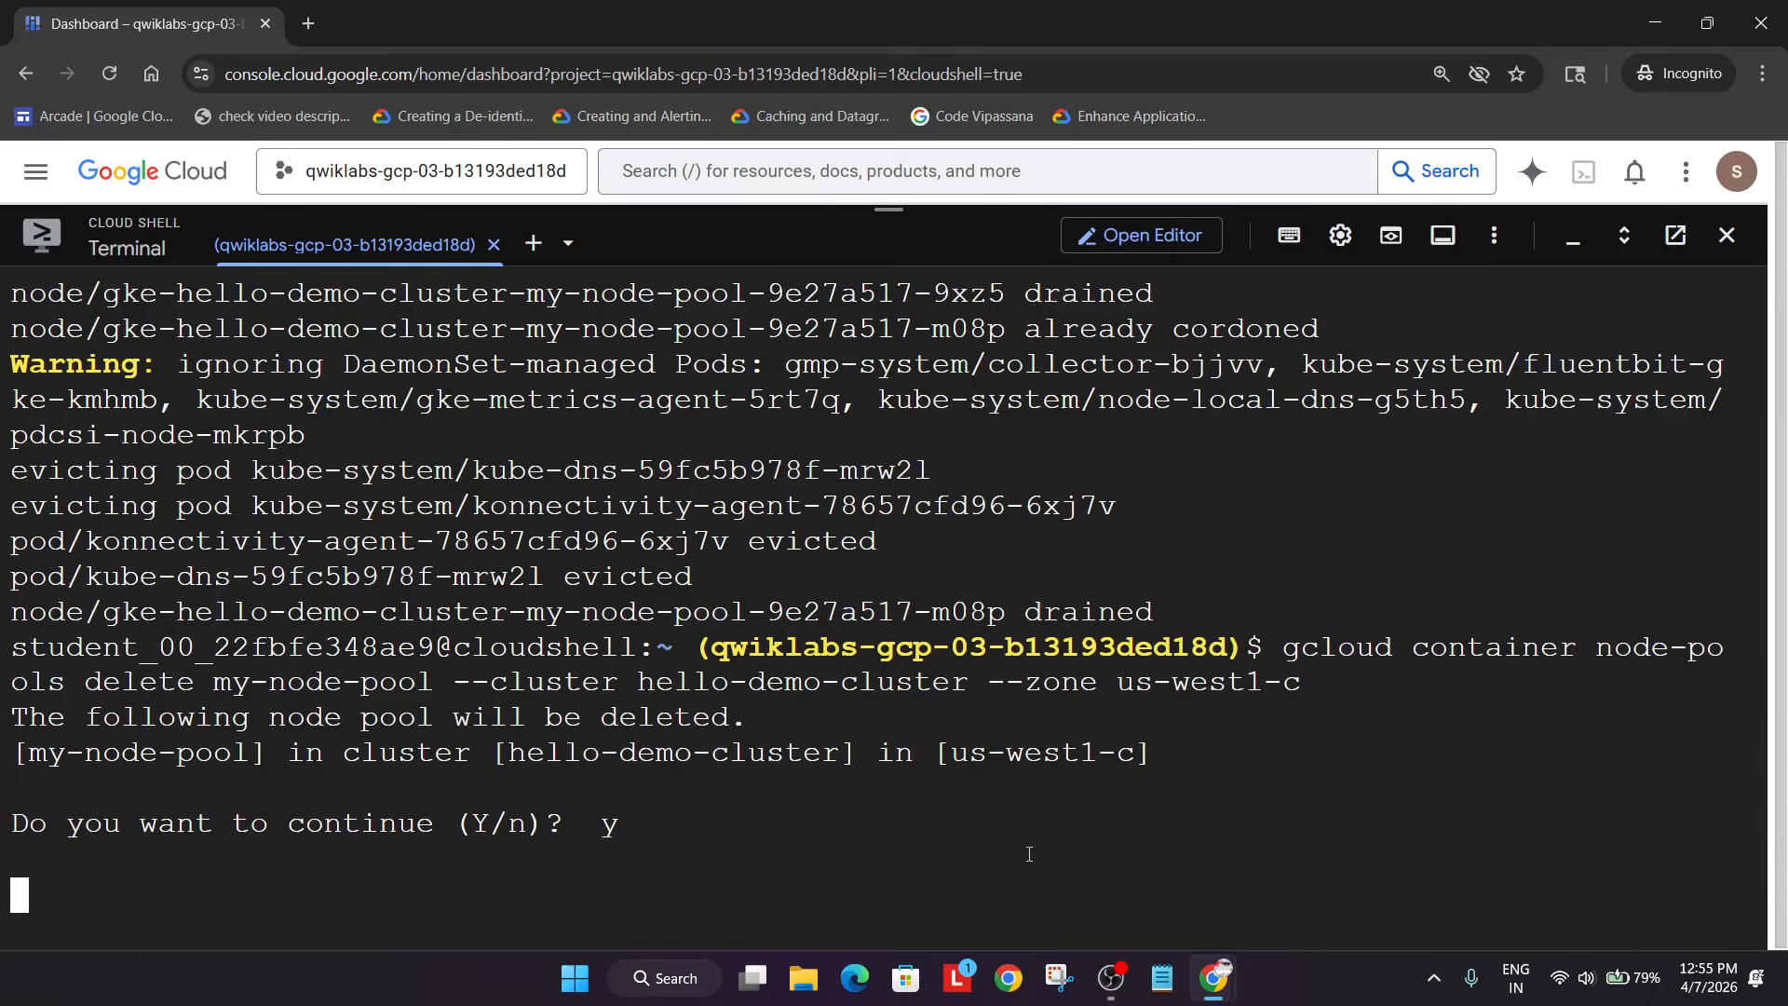
left_click(1113, 978)
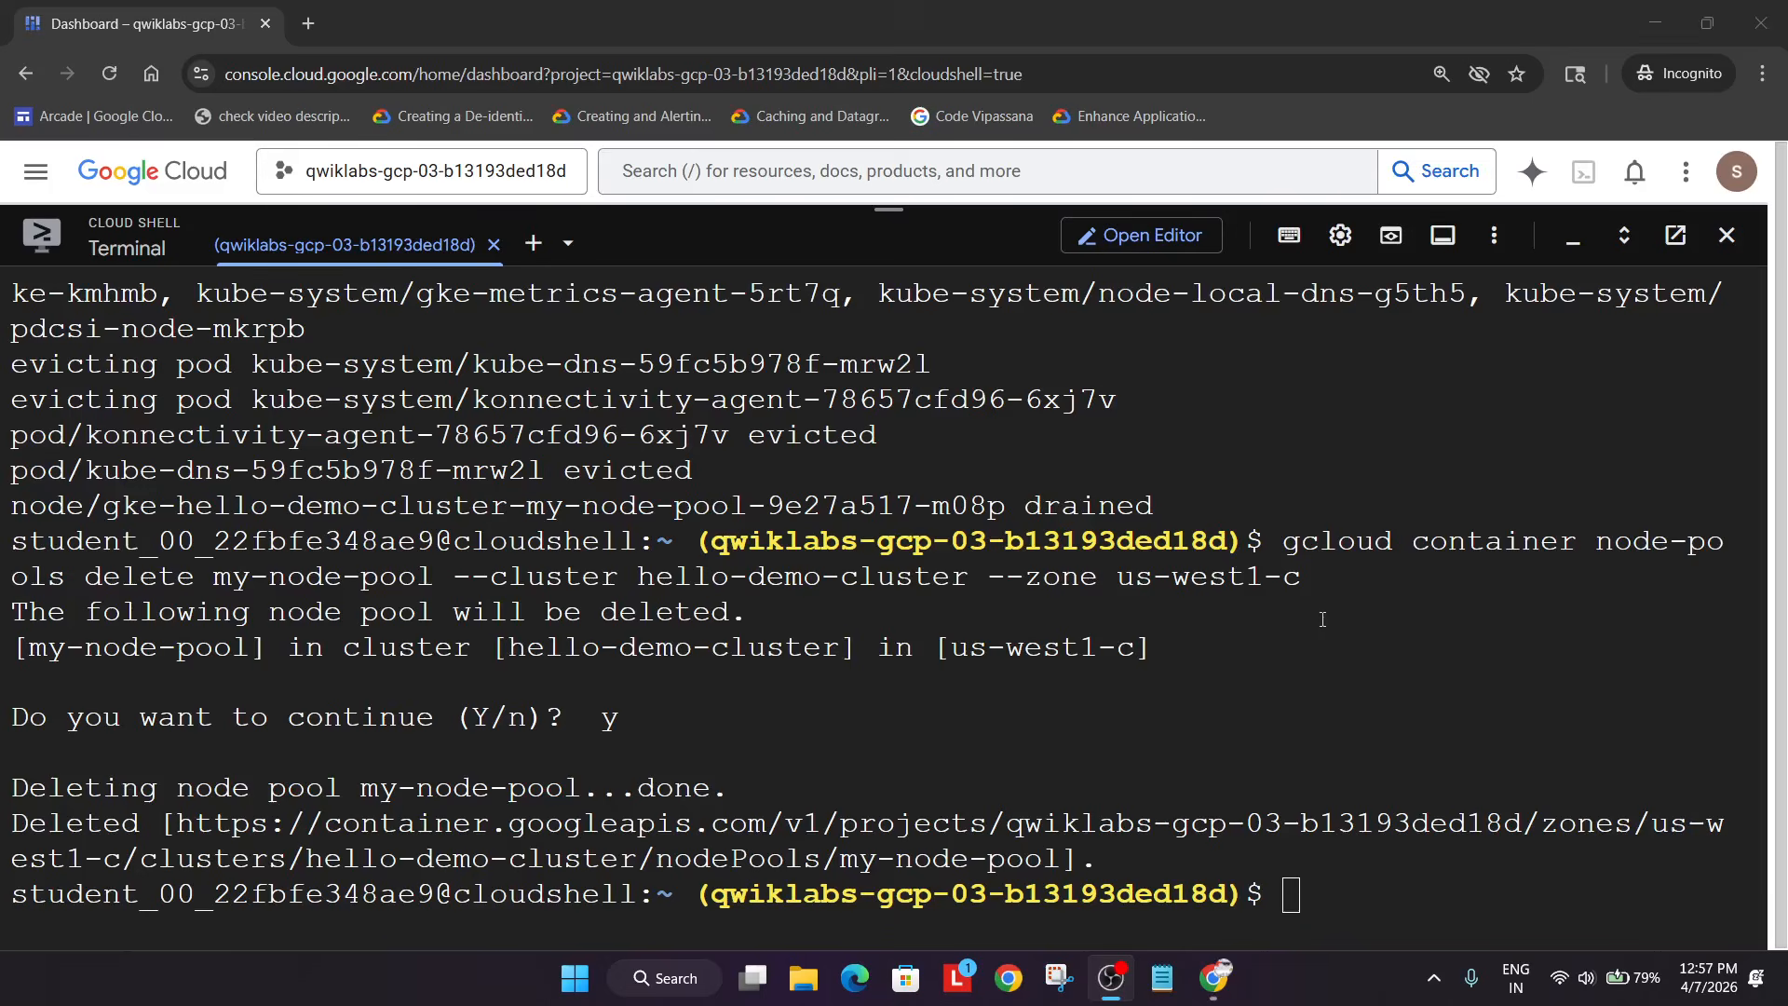
- Jump to Task 3, Managing a regional cluster, in the lab instructions
left_click(1229, 644)
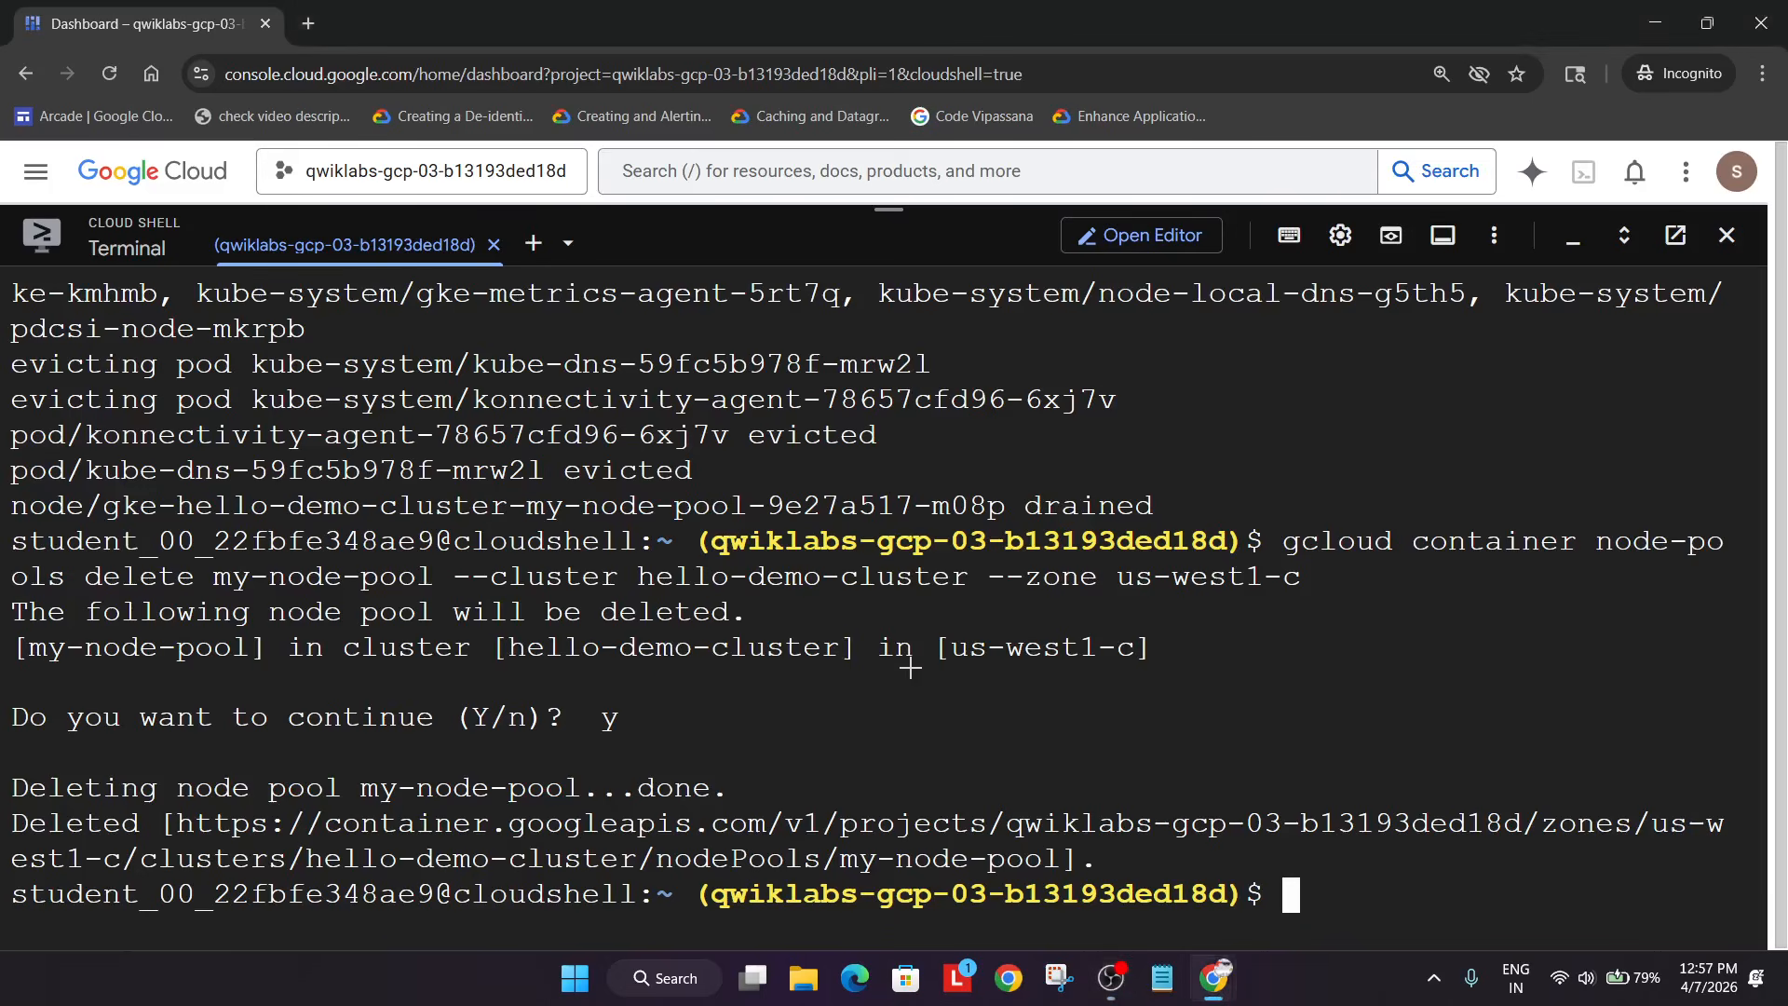
key("alt+Tab")
key("alt+Tab")
left_click(1552, 623)
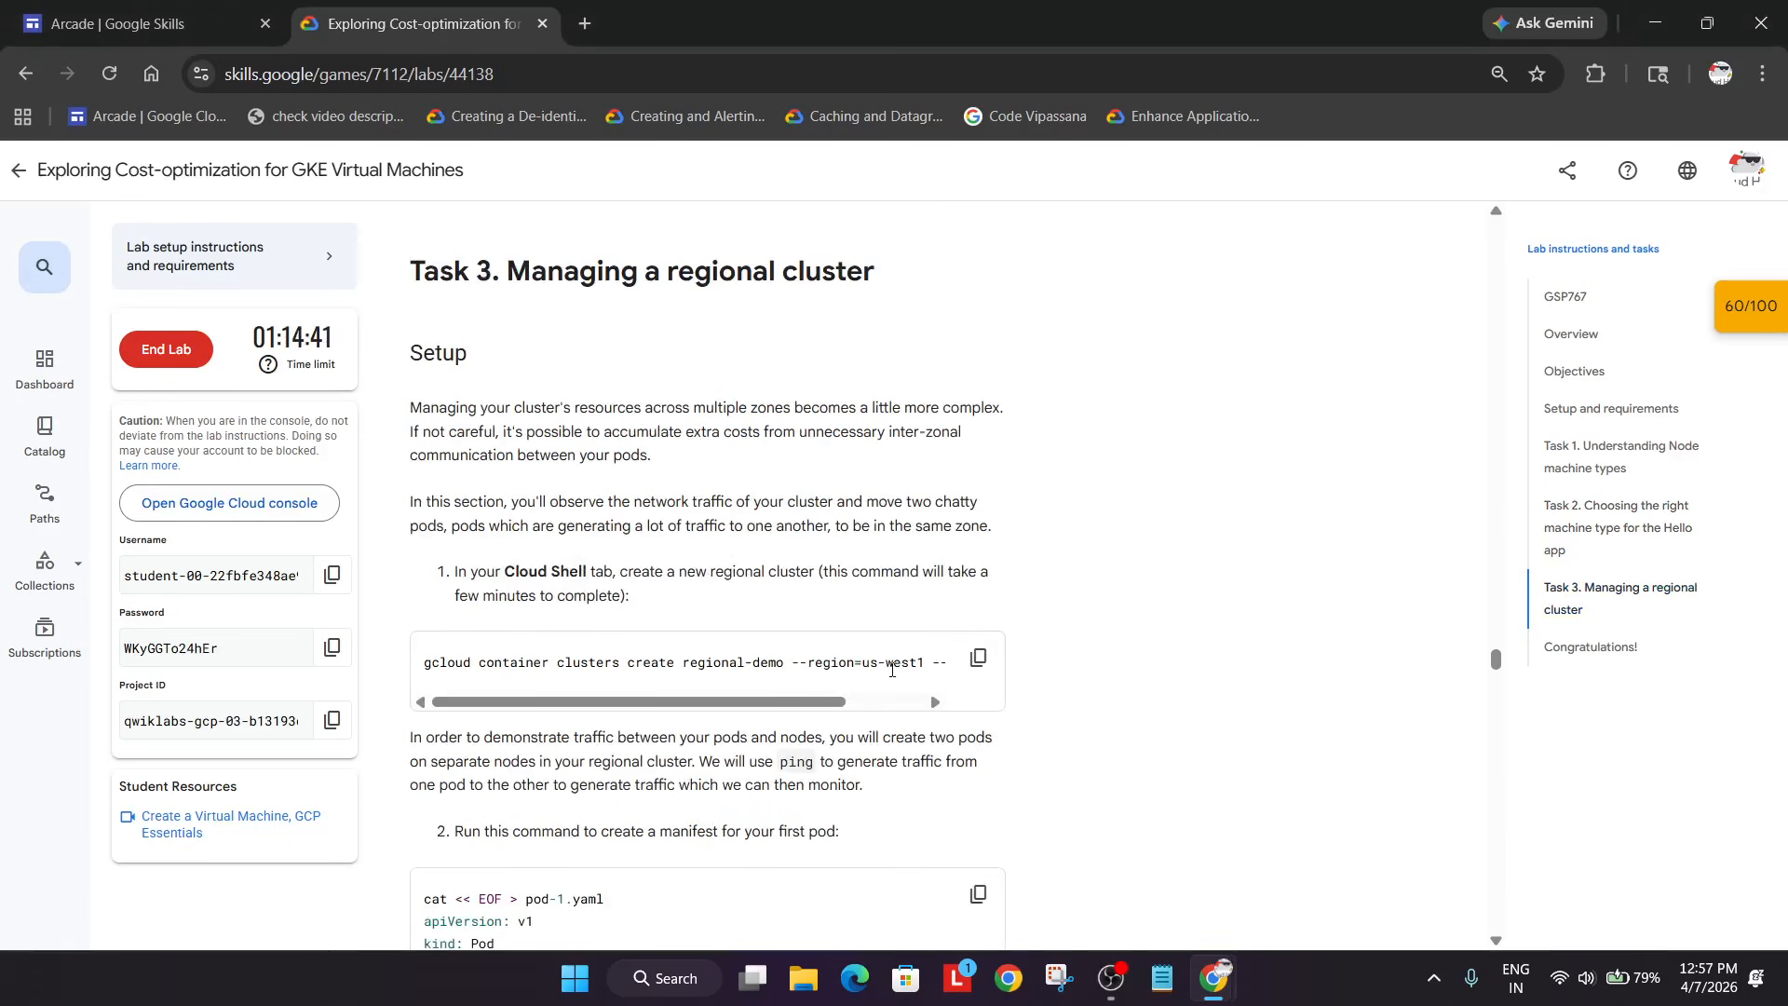
- Create the regional-demo cluster in us-west1 with 3 e2-medium nodes
left_click(980, 659)
key("alt+Tab")
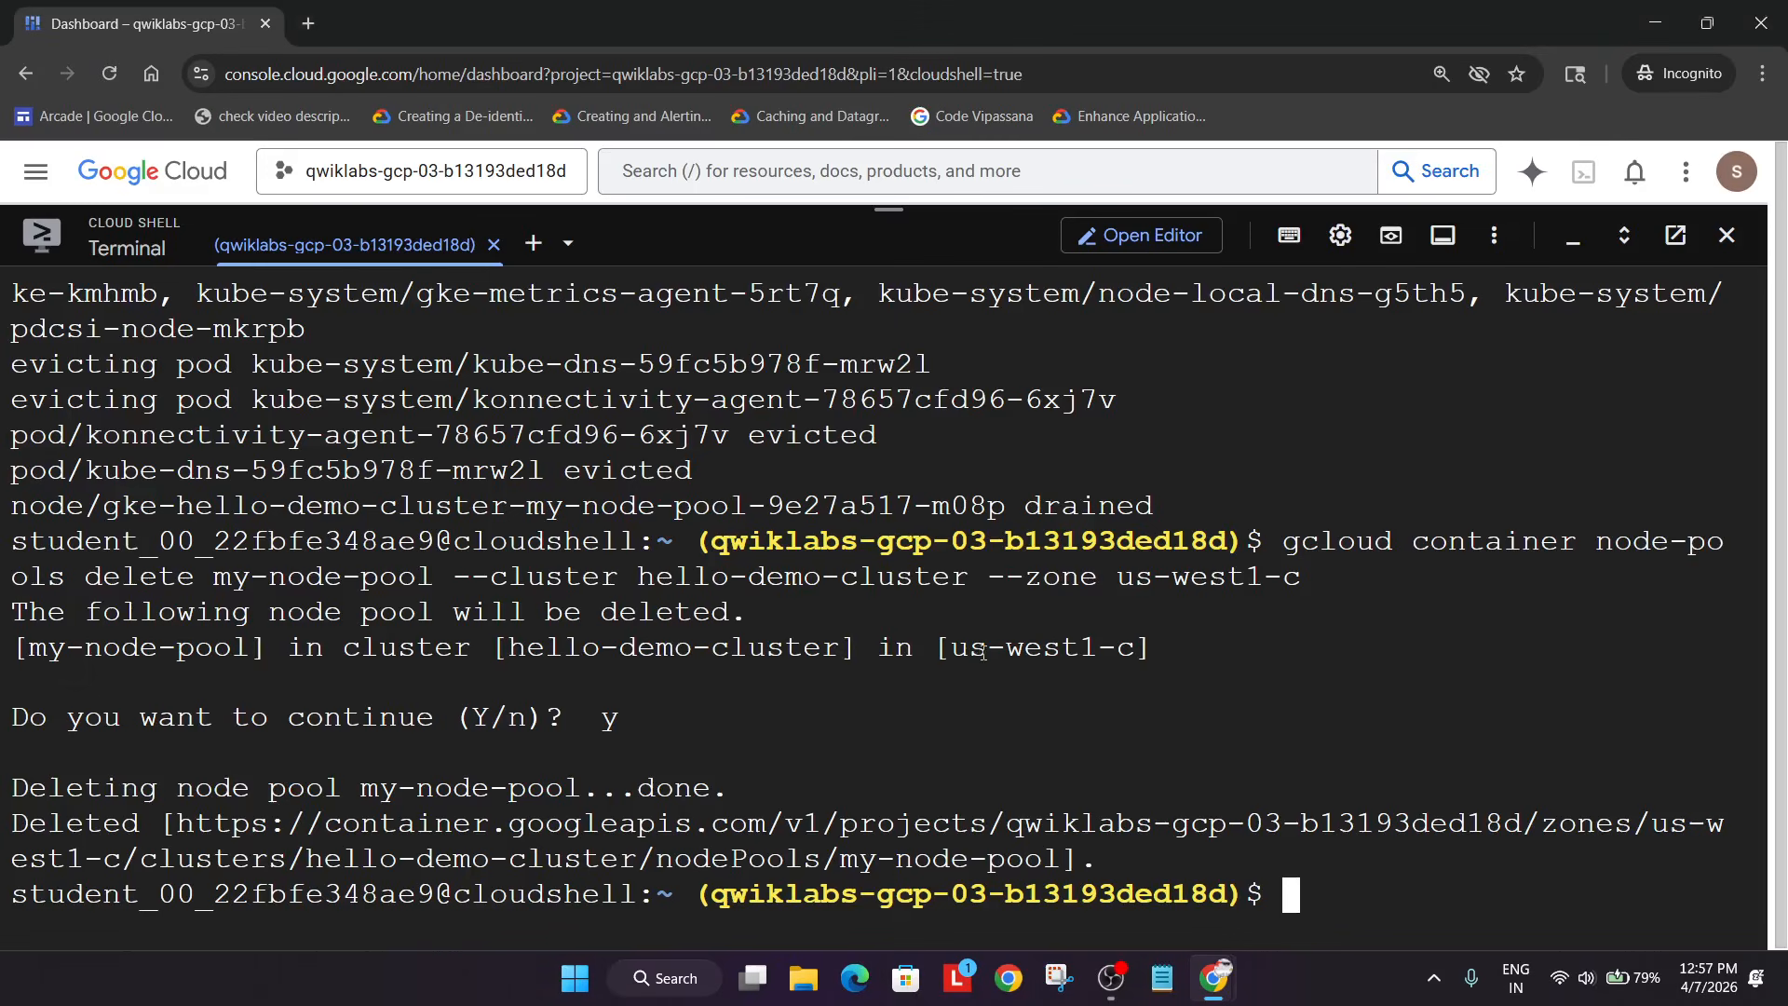
key("ctrl+v")
key("Return")
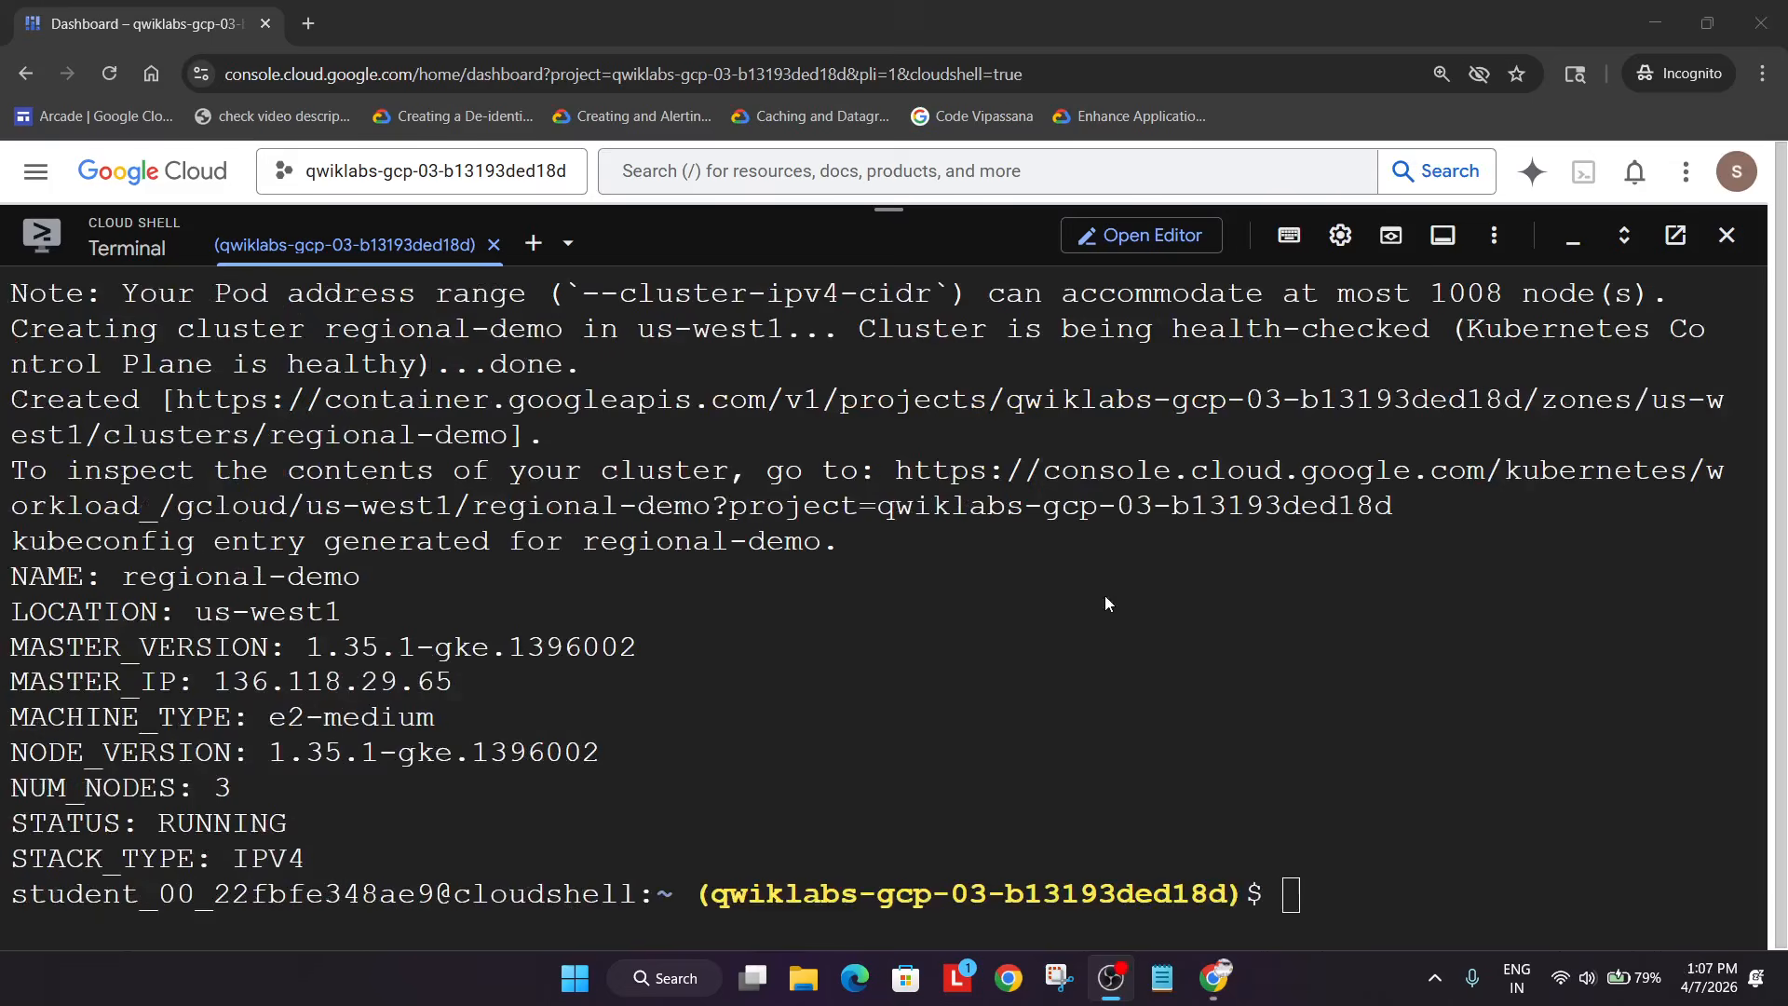
left_click(1481, 680)
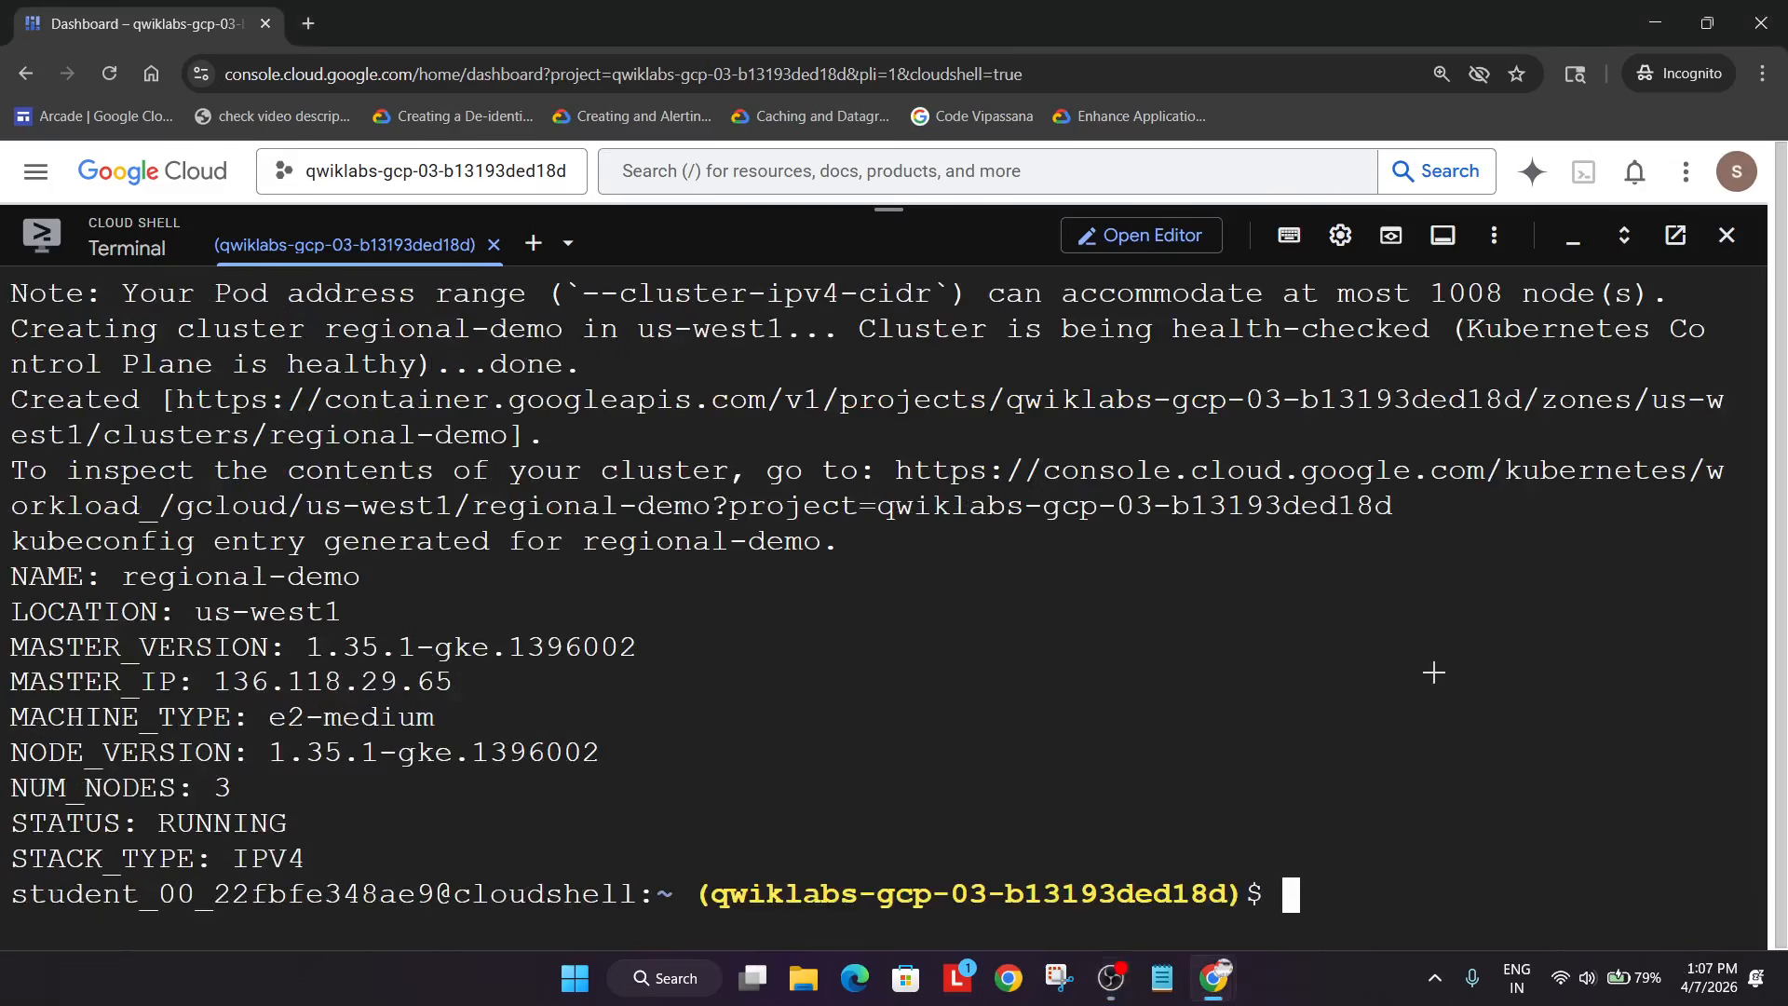
- Wait for regional-demo to reach RUNNING status with its kubeconfig entry generated
key("alt+Tab")
key("alt+Tab")
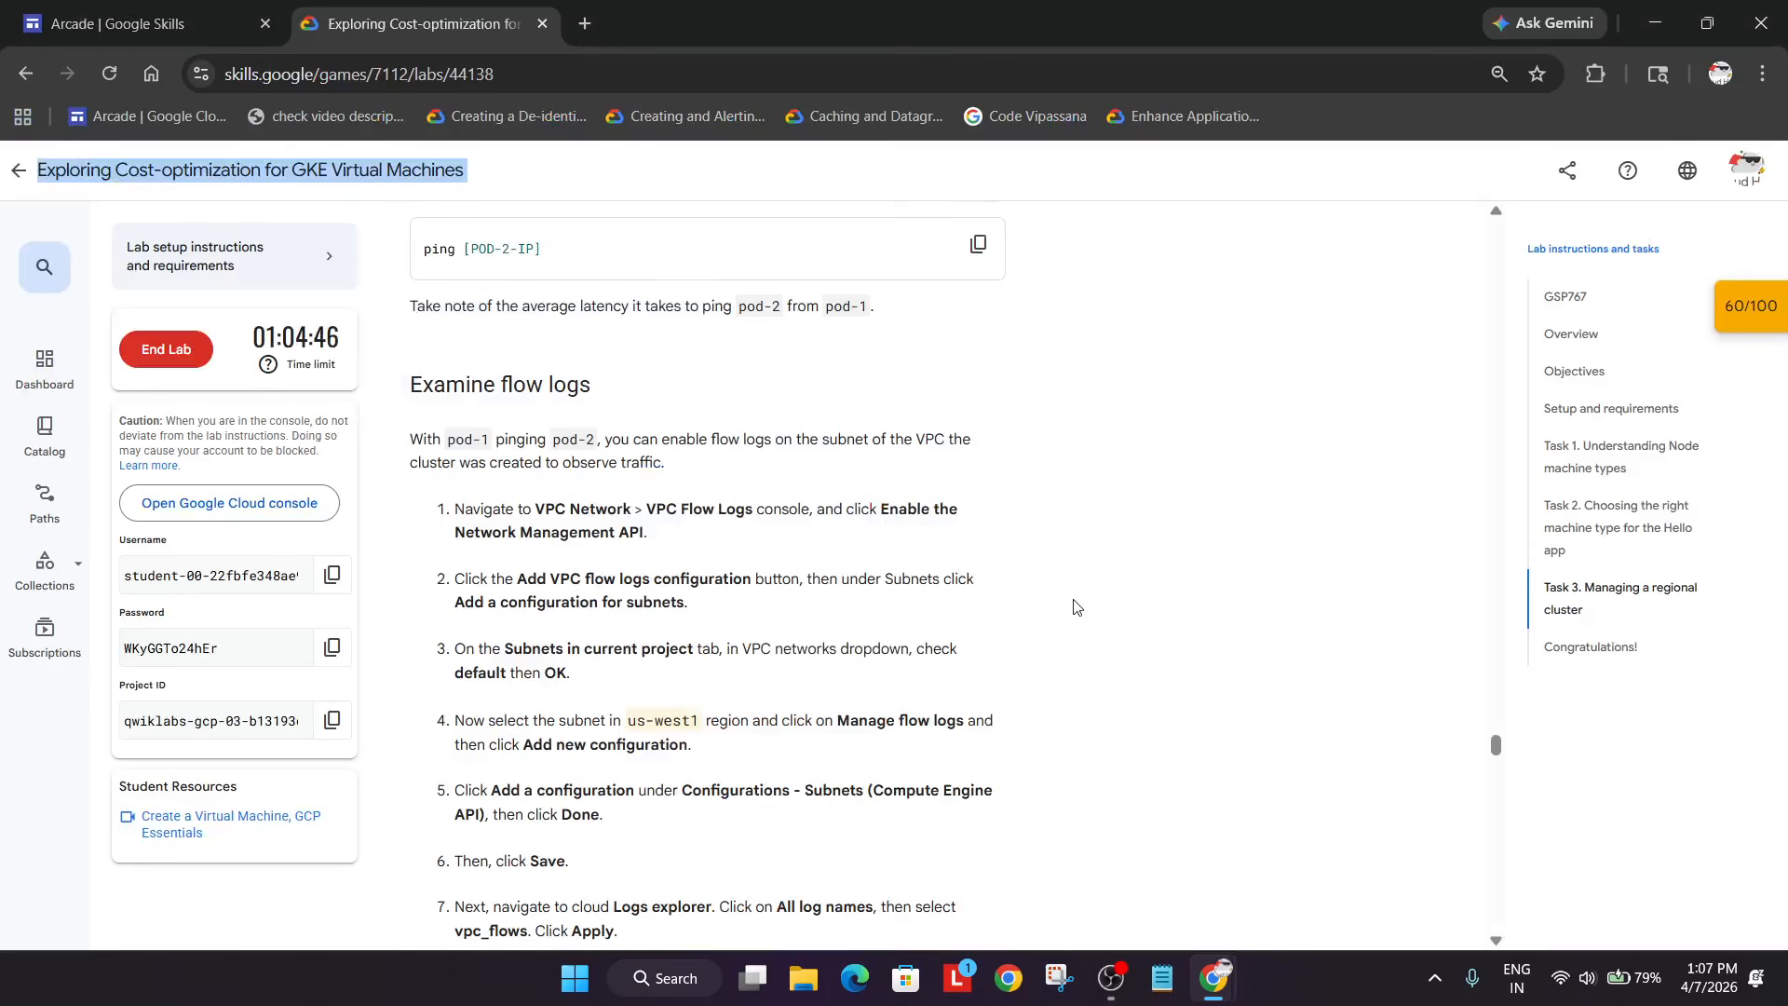
scroll(1074, 608, "up", 2)
scroll(1078, 607, "up", 10)
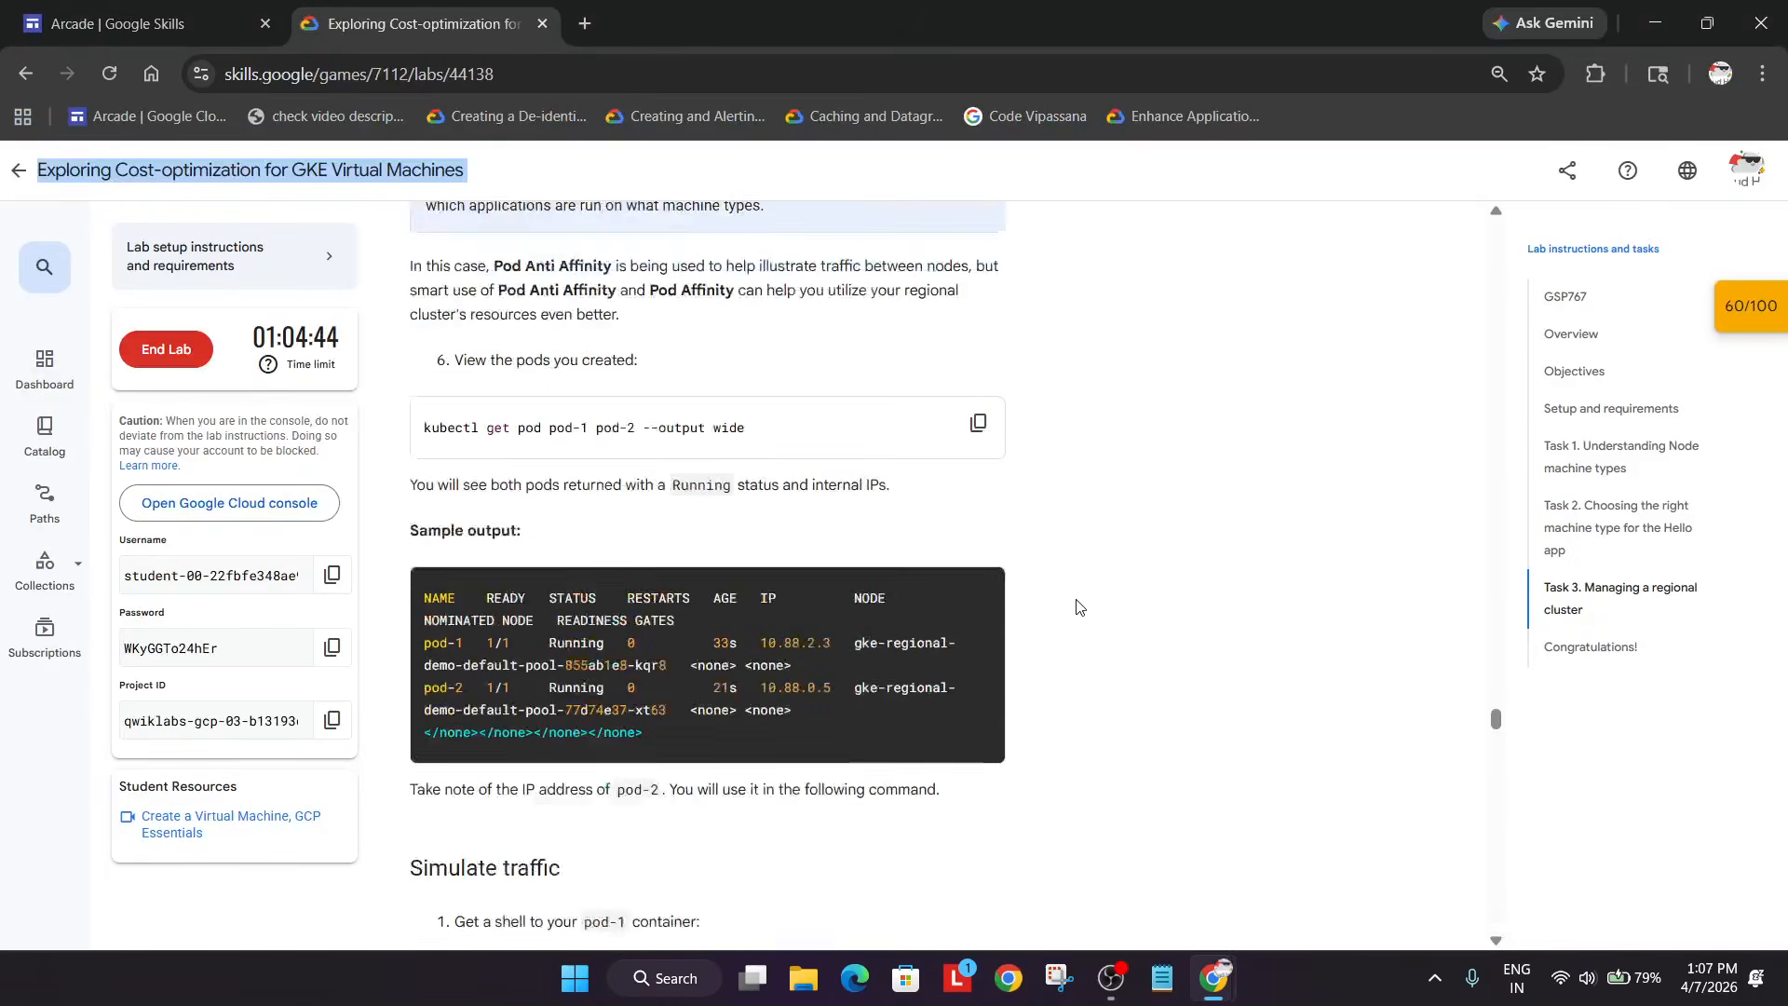
key("alt+Tab")
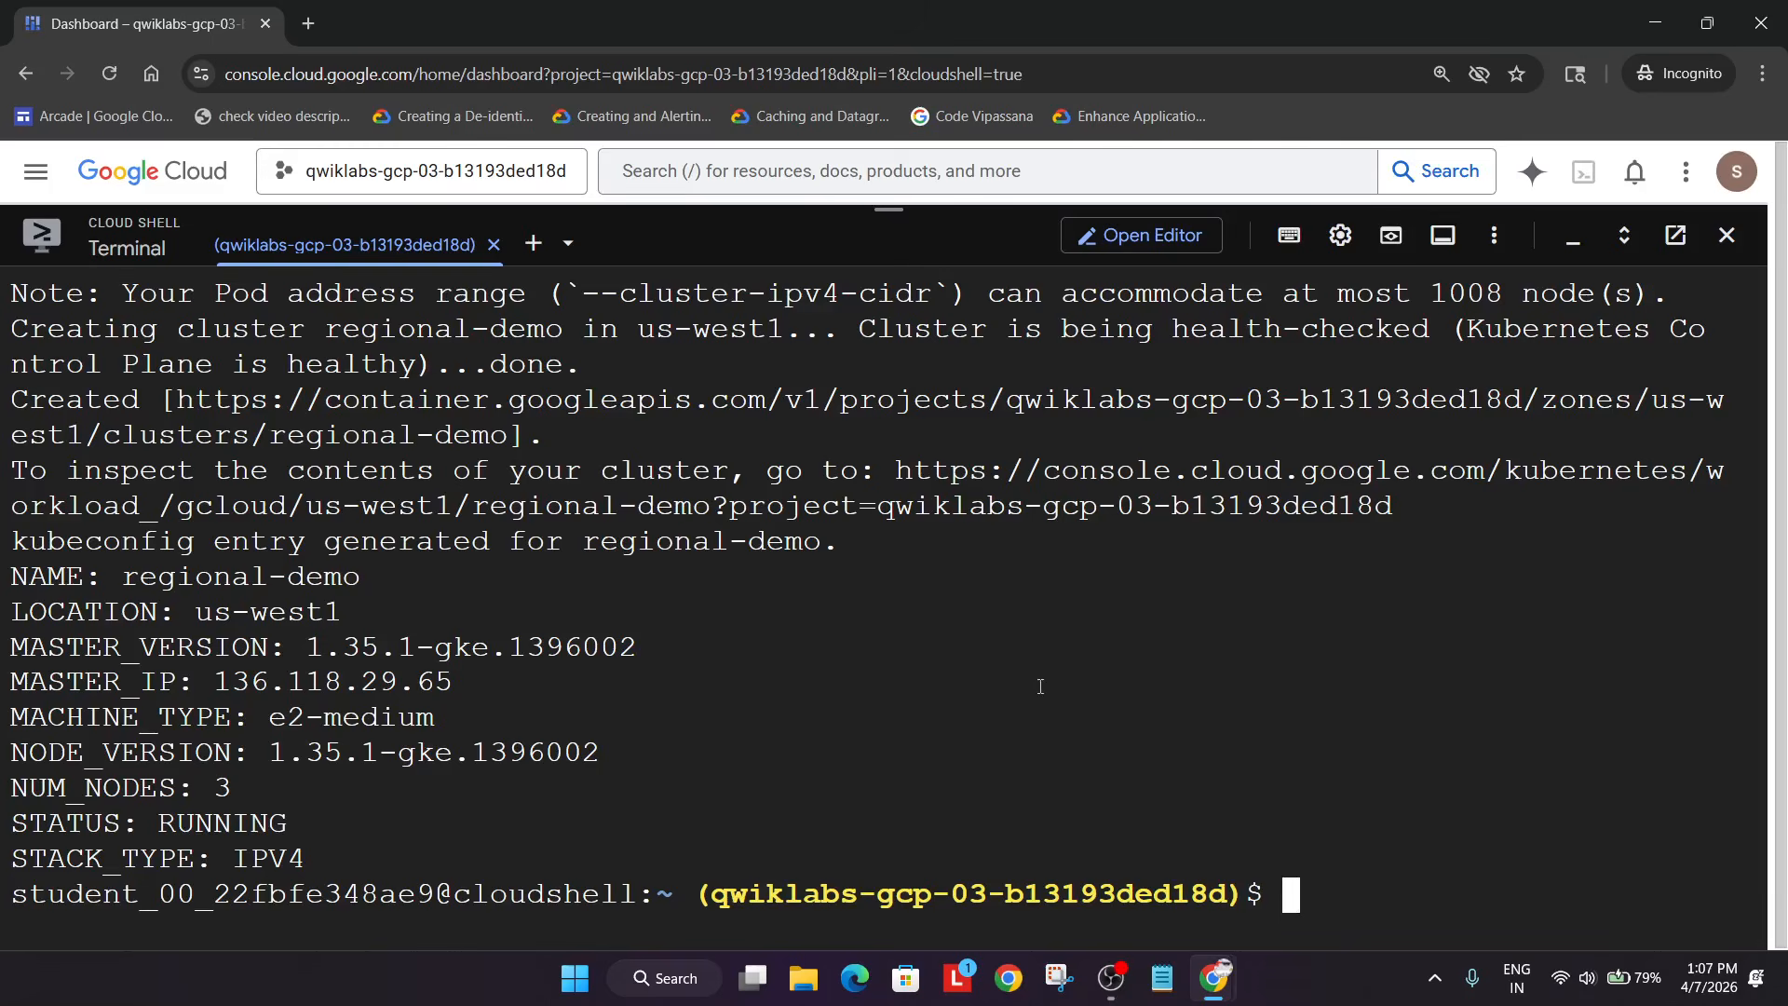
left_click(1132, 993)
key("alt+Tab")
key("alt+Tab")
key("Tab")
scroll(1080, 611, "up", 10)
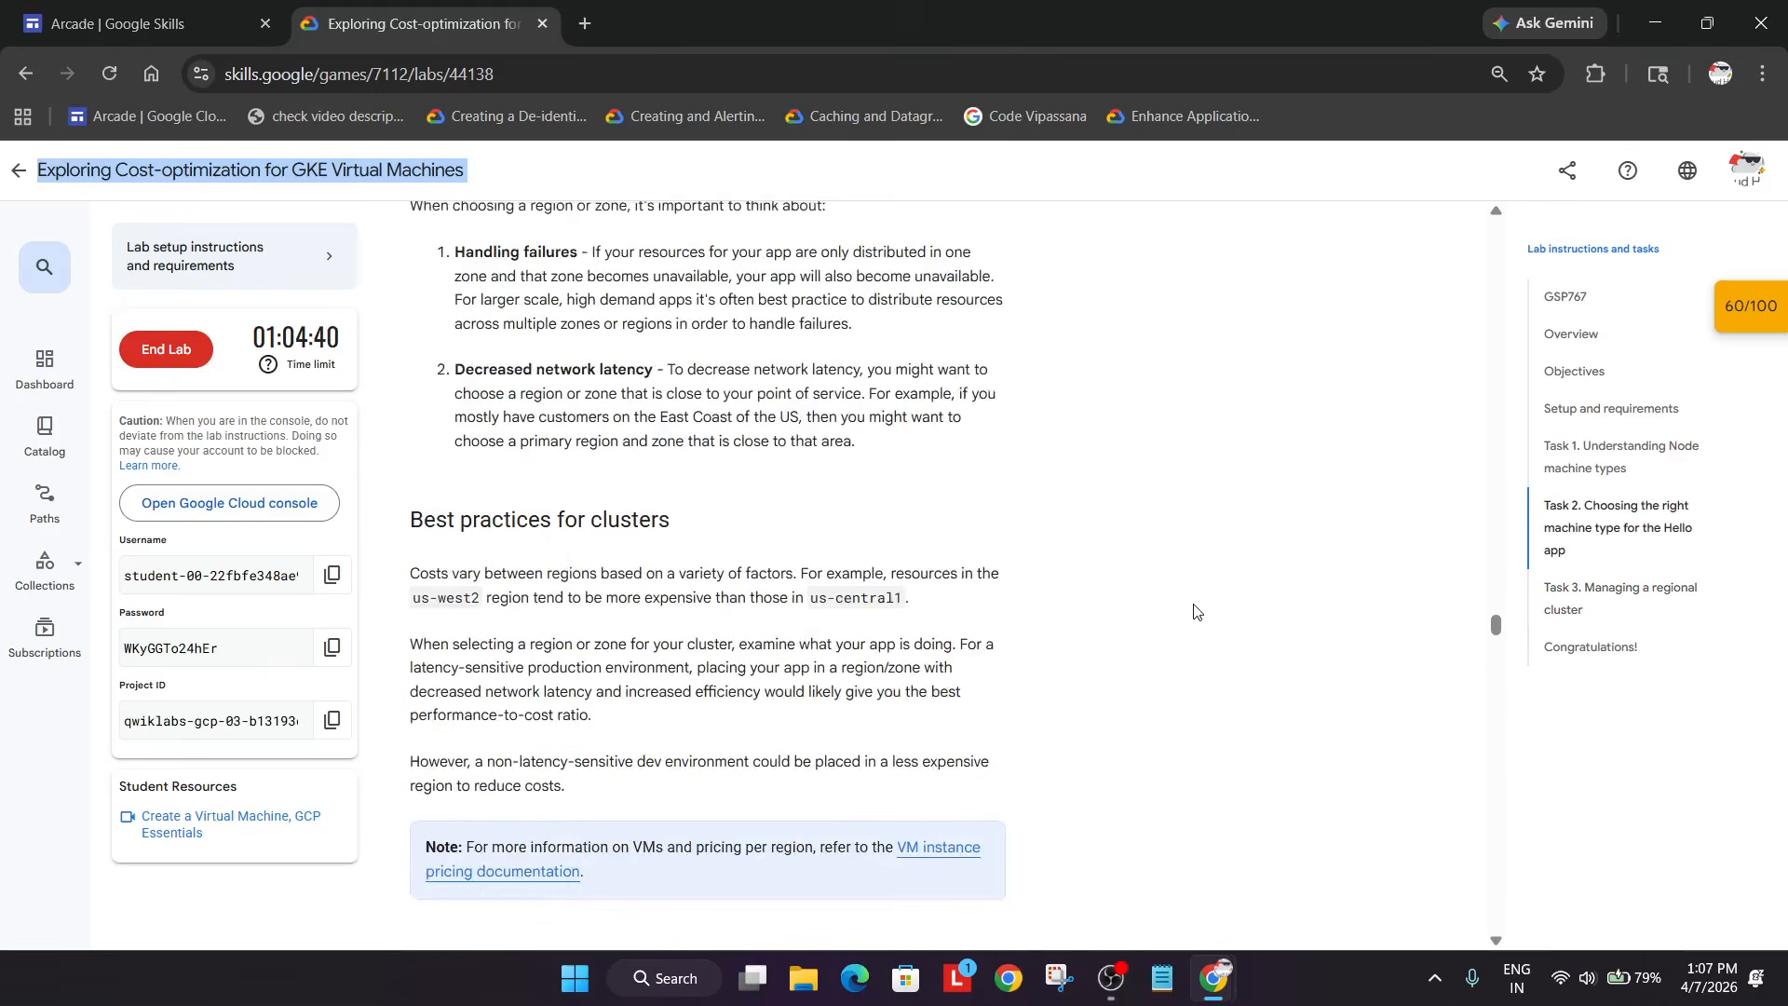
scroll(1080, 611, "down", 6)
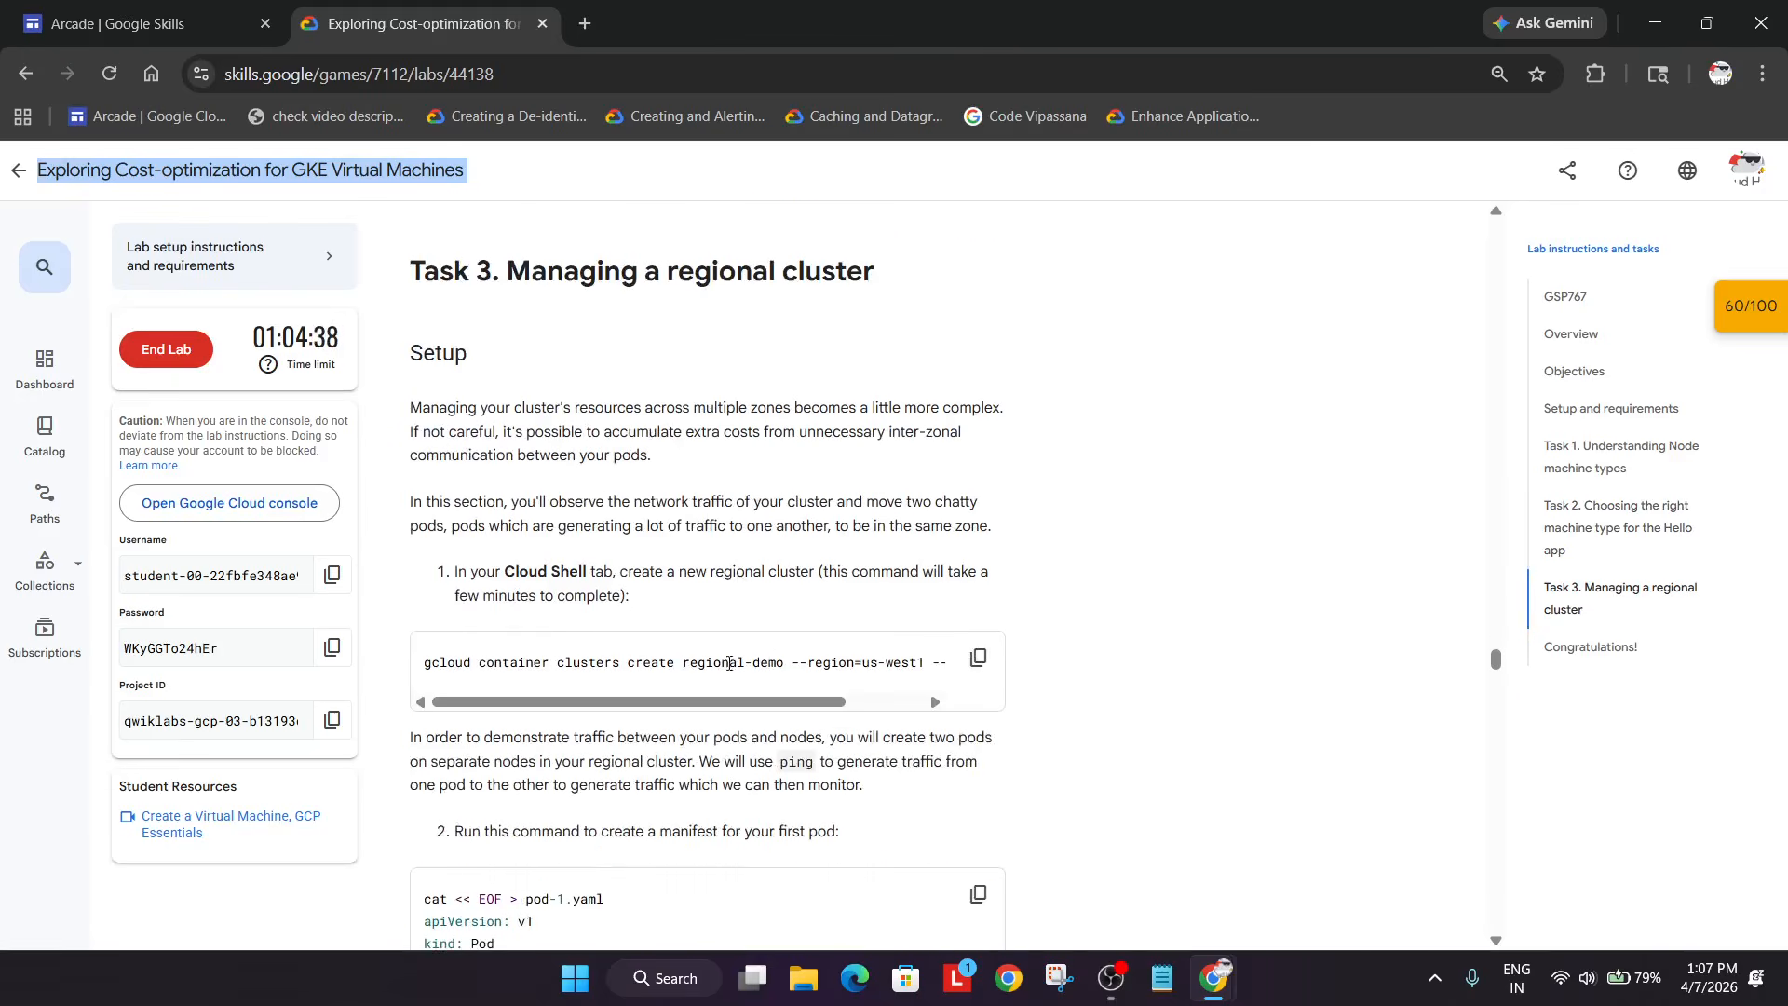
- Write the pod-1.yaml manifest in Cloud Shell
scroll(862, 687, "down", 4)
left_click(980, 547)
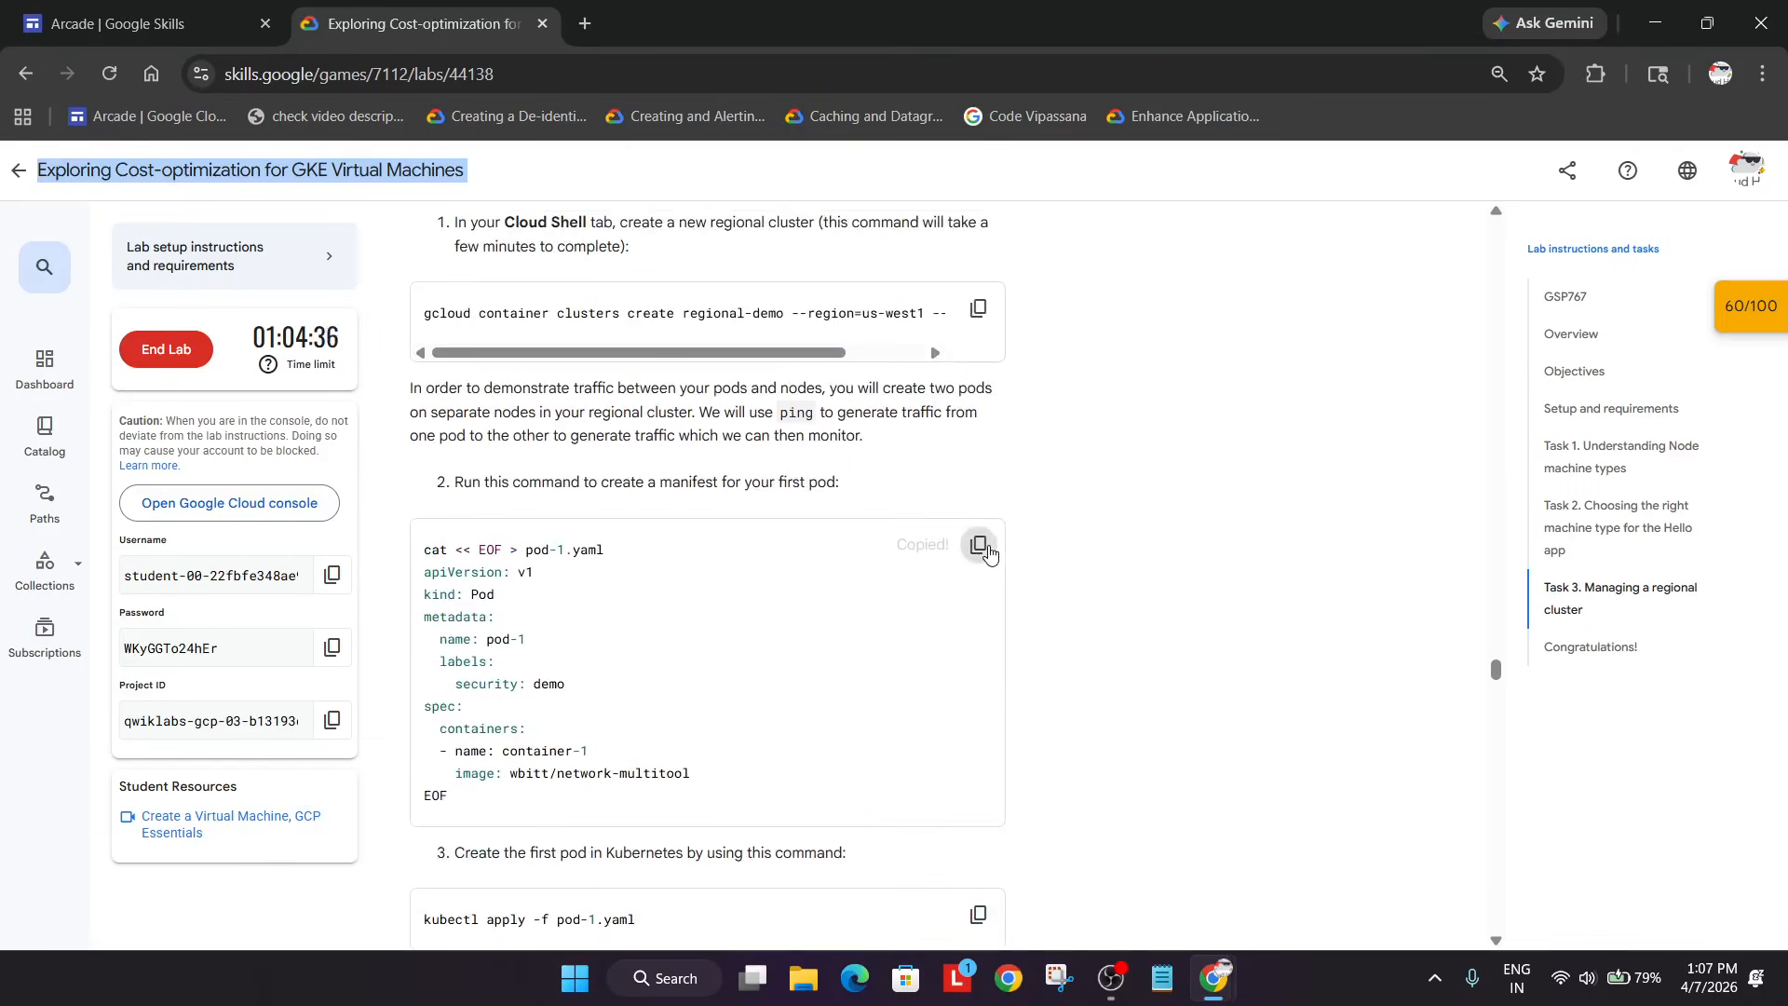
key("alt+Tab")
key("ctrl+v")
key("Return")
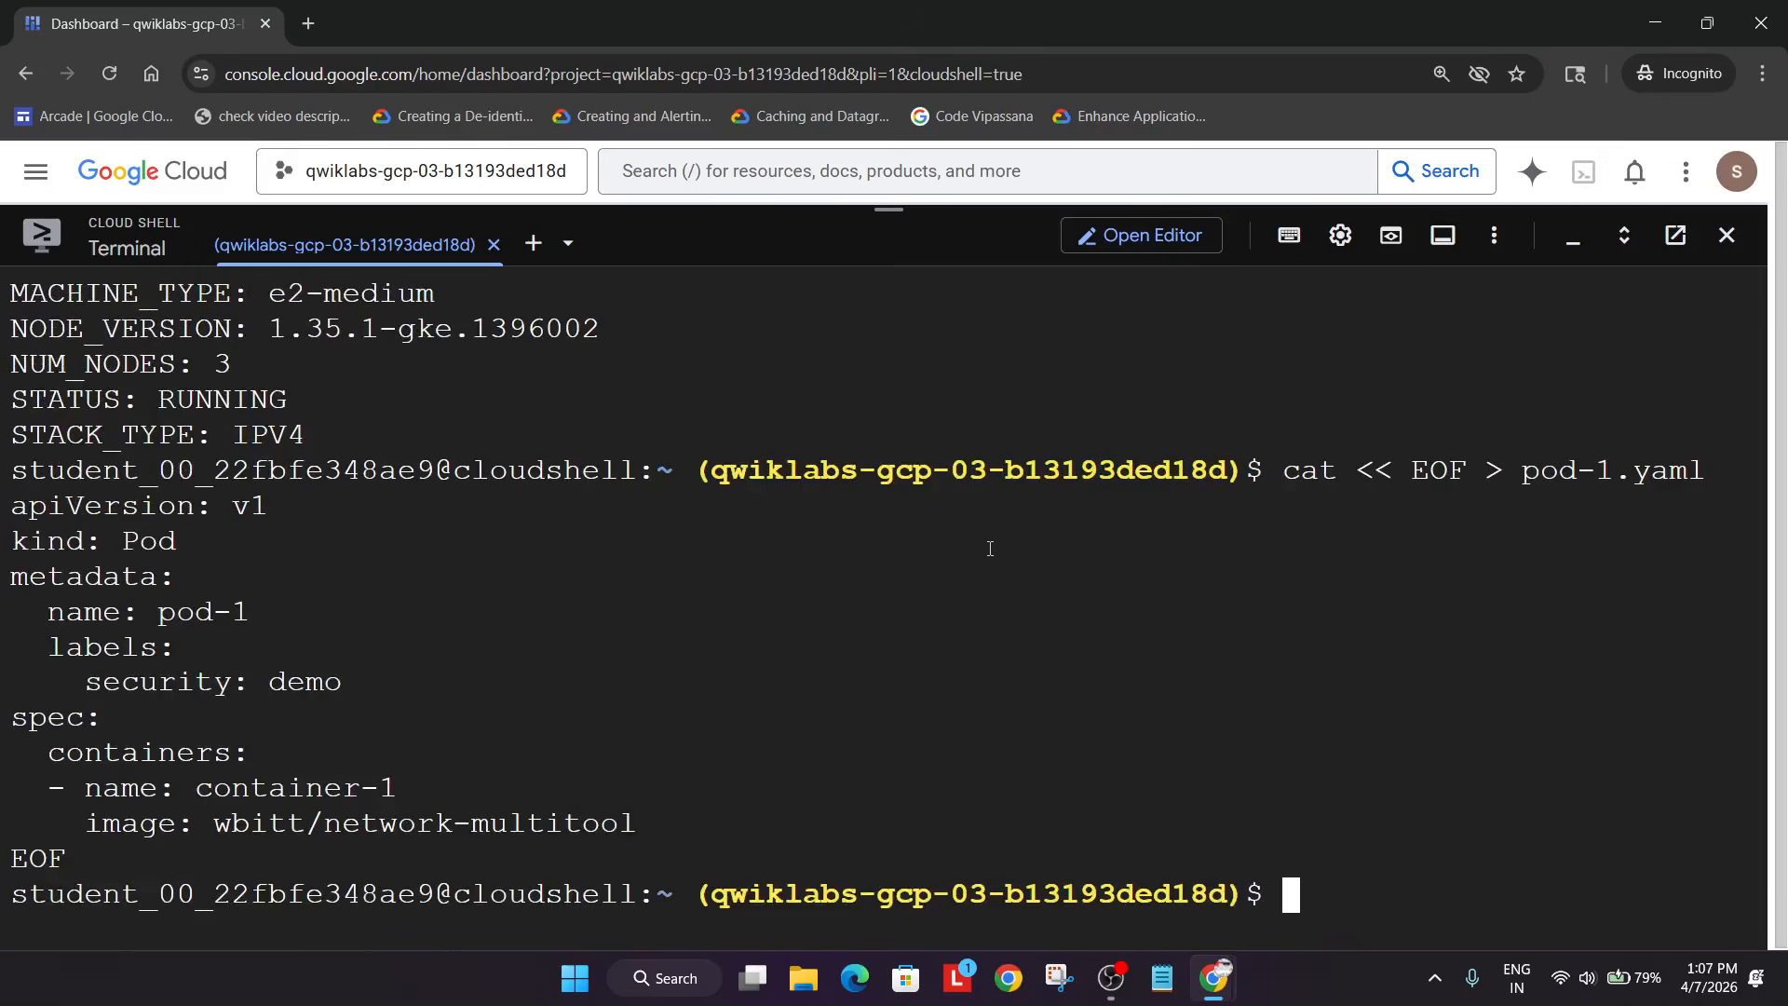
- Create pod-1 with kubectl apply -f pod-1.yaml
key("alt+Tab")
scroll(988, 548, "down", 3)
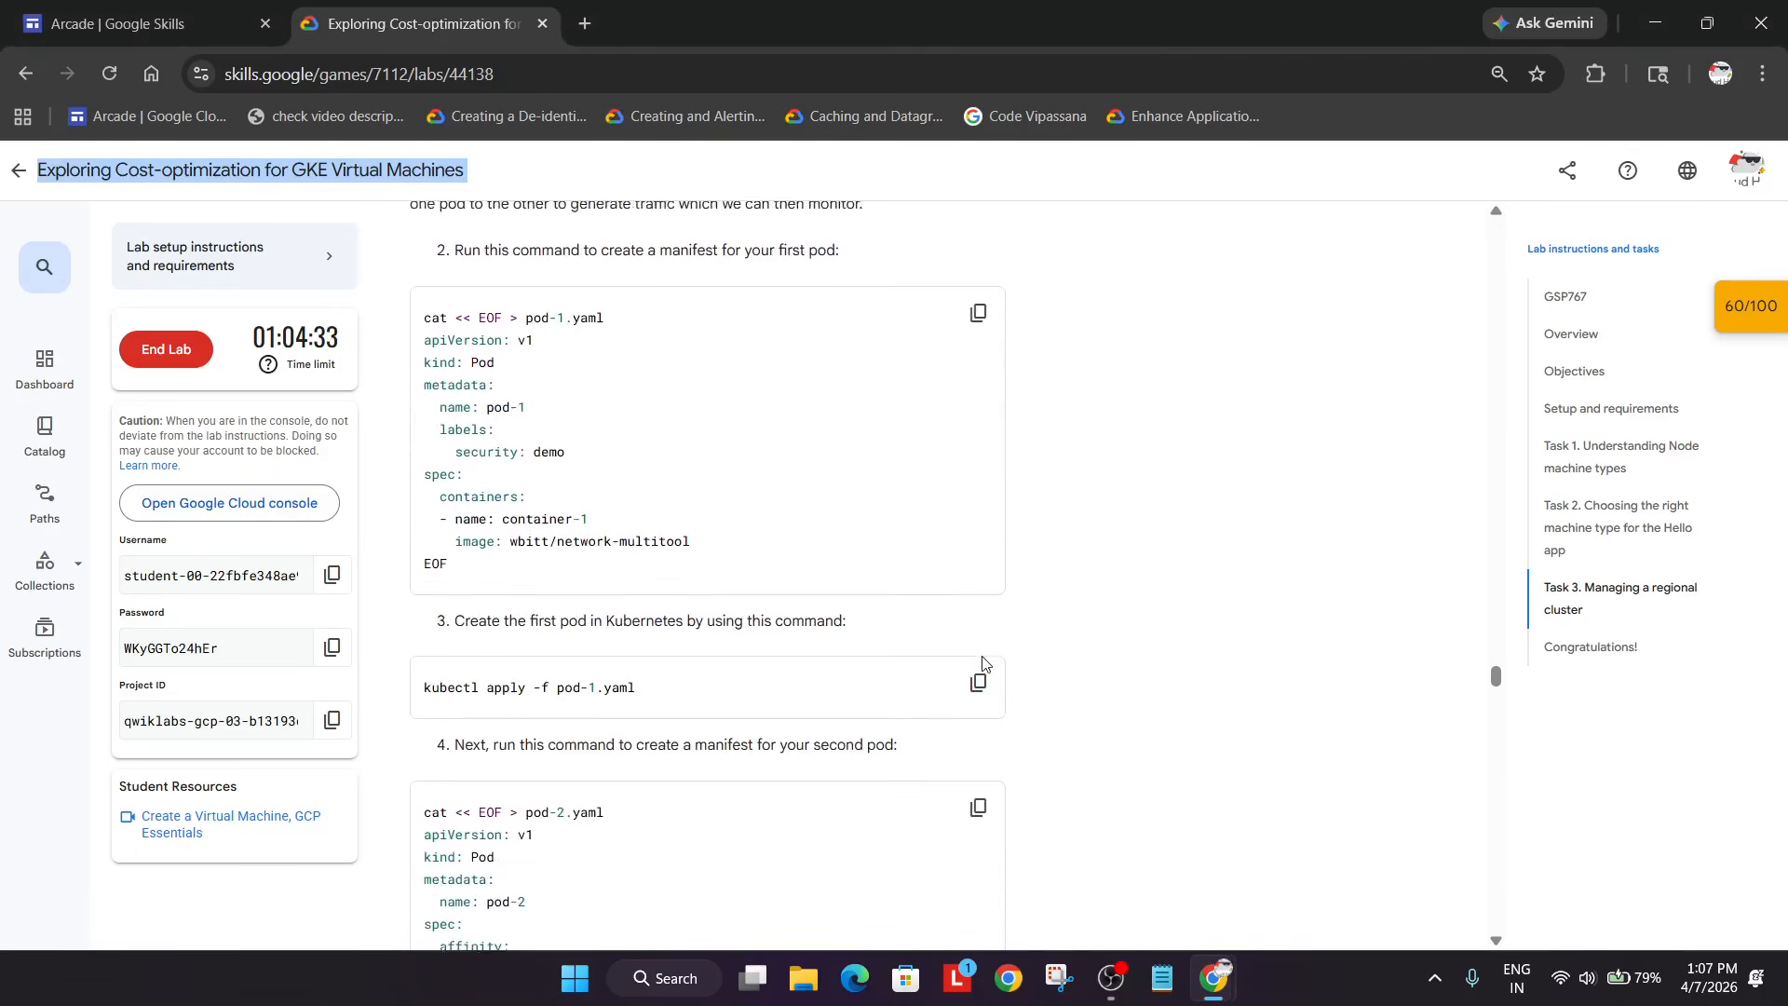
left_click(995, 671)
key("alt+Tab")
key("ctrl+v")
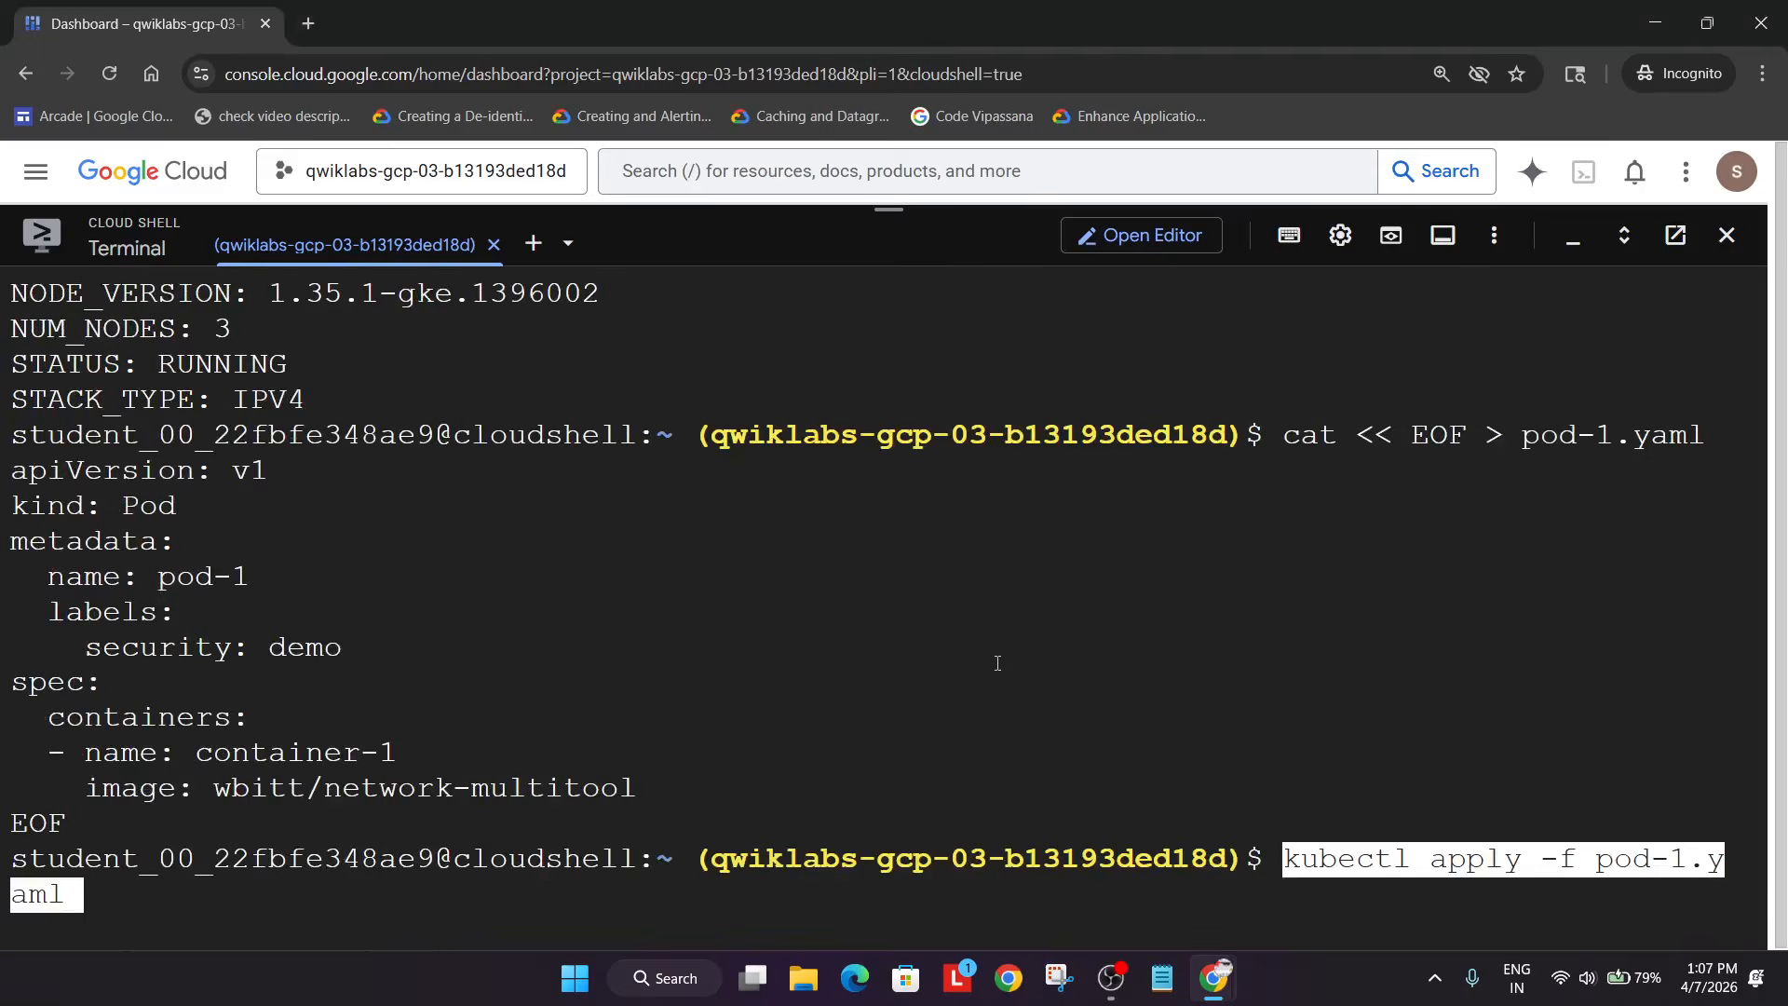
key("Return")
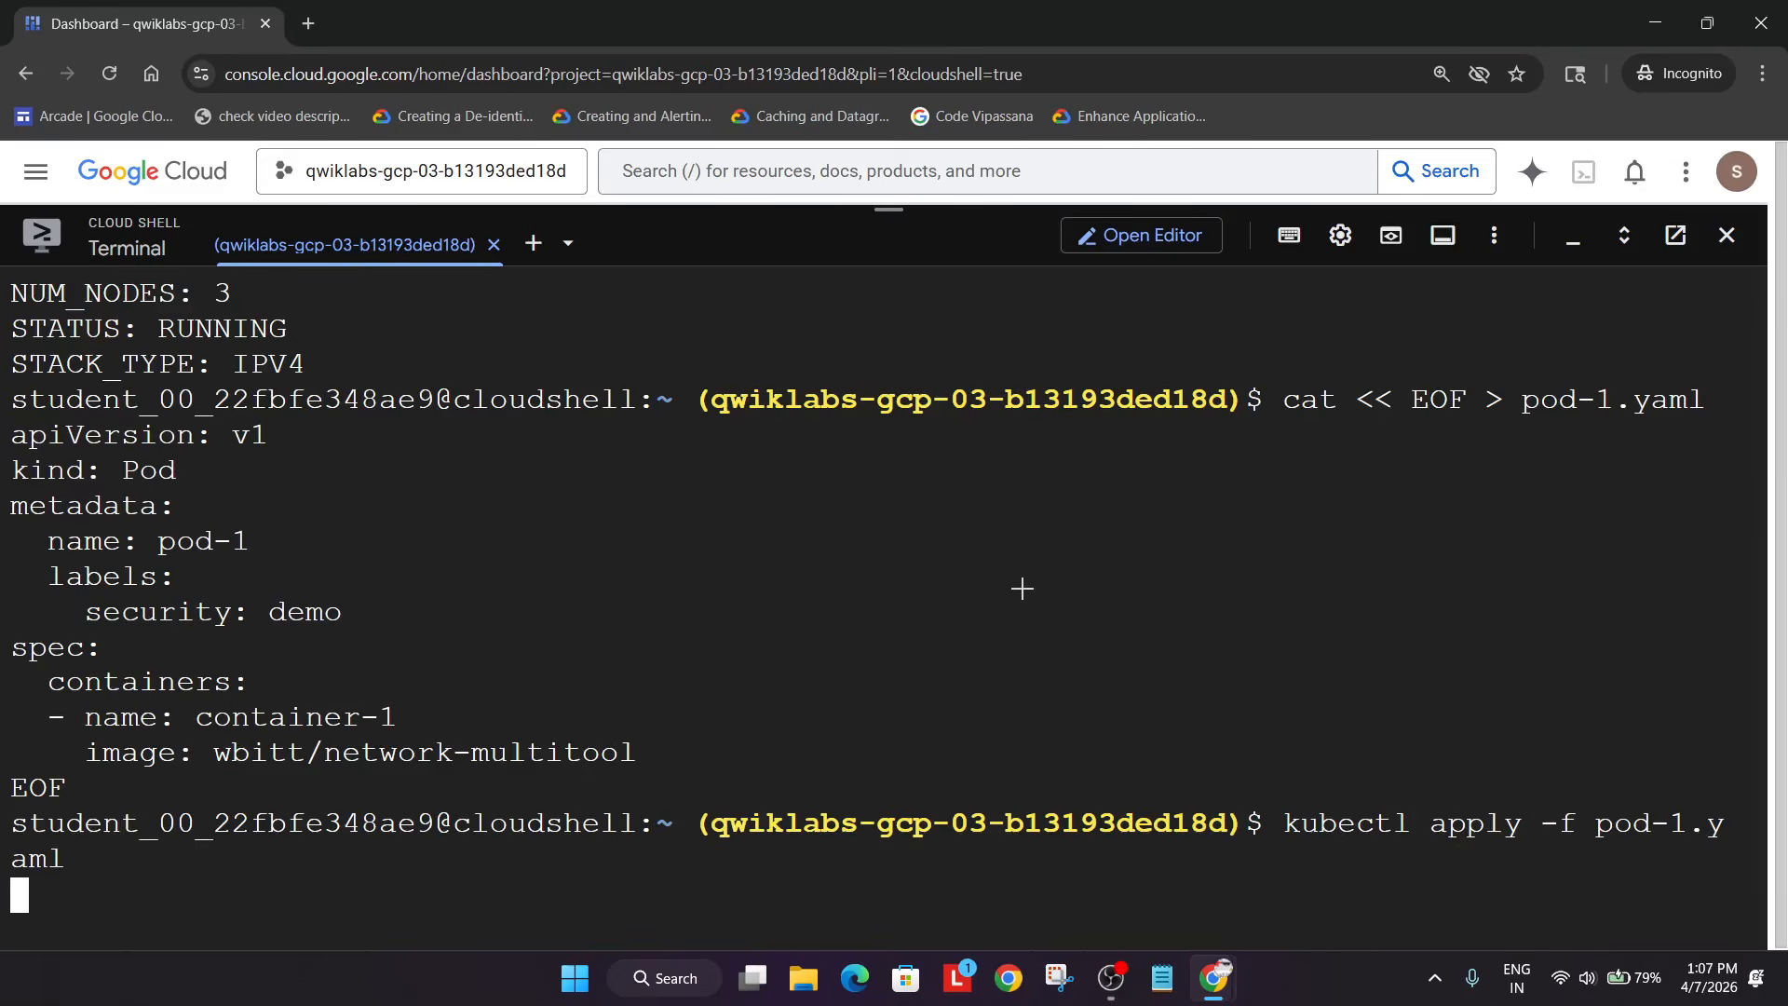
- Write the pod-2.yaml manifest with pod anti-affinity
key("alt+Tab")
scroll(988, 577, "down", 2)
left_click(988, 577)
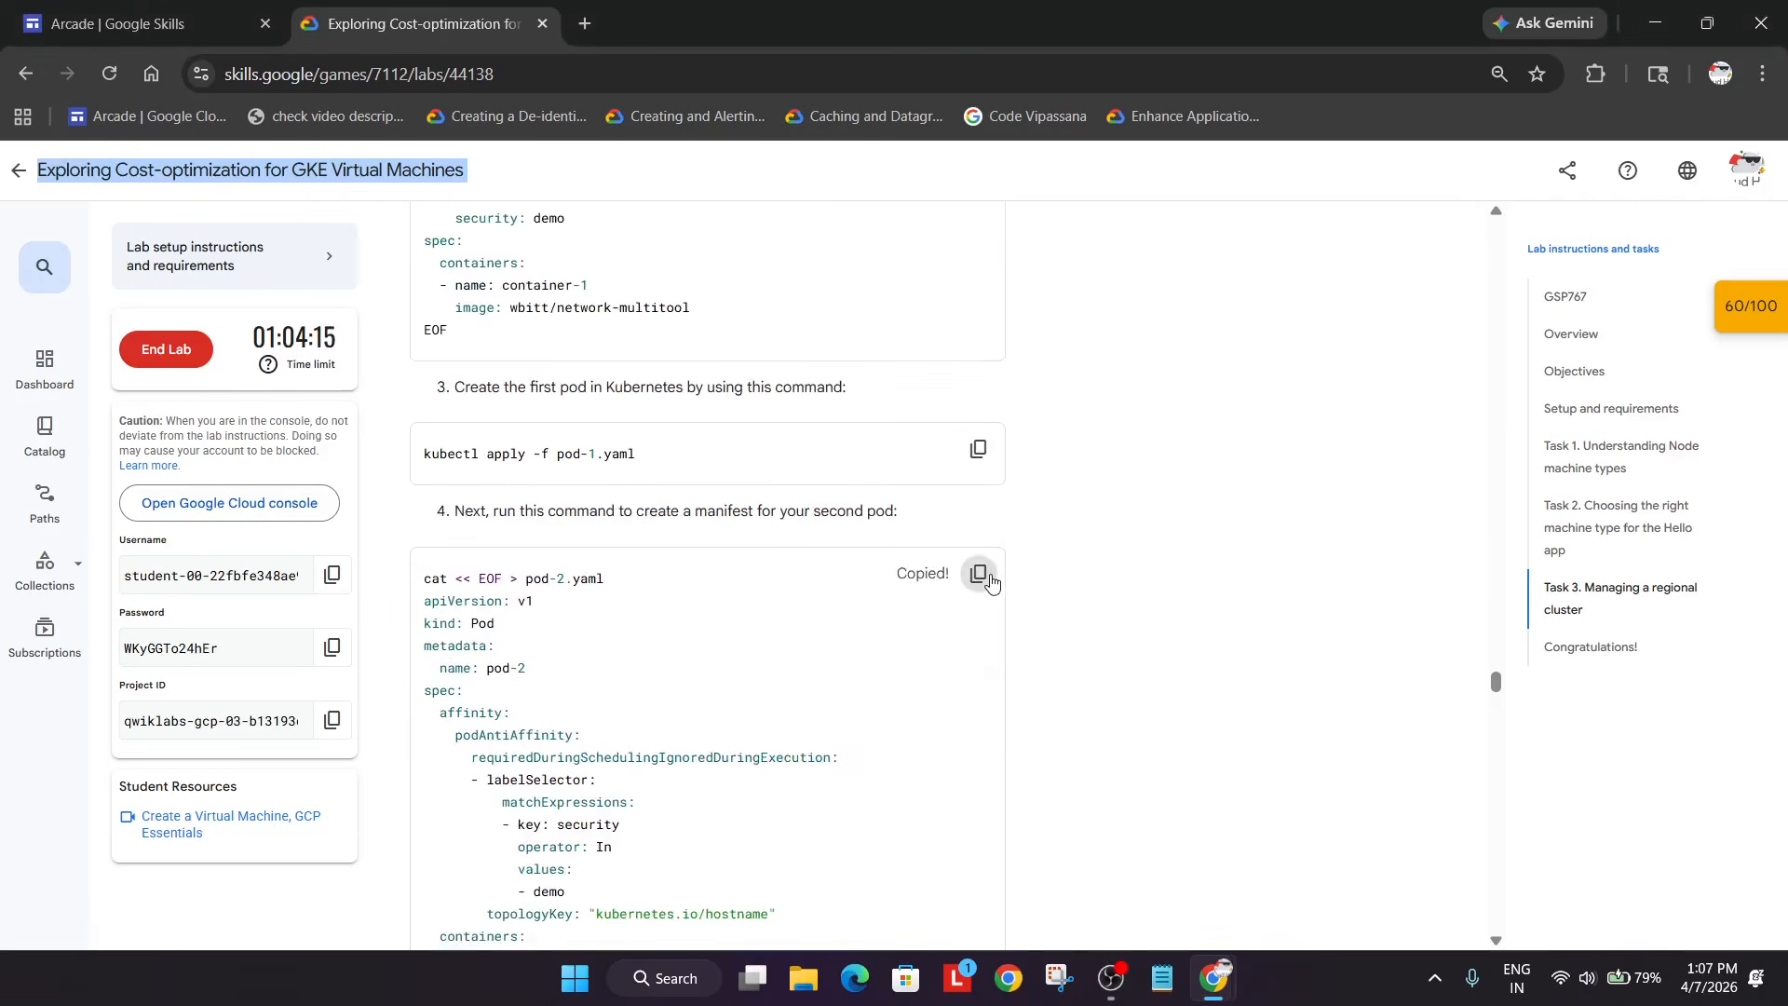
key("alt+Tab")
key("ctrl+v")
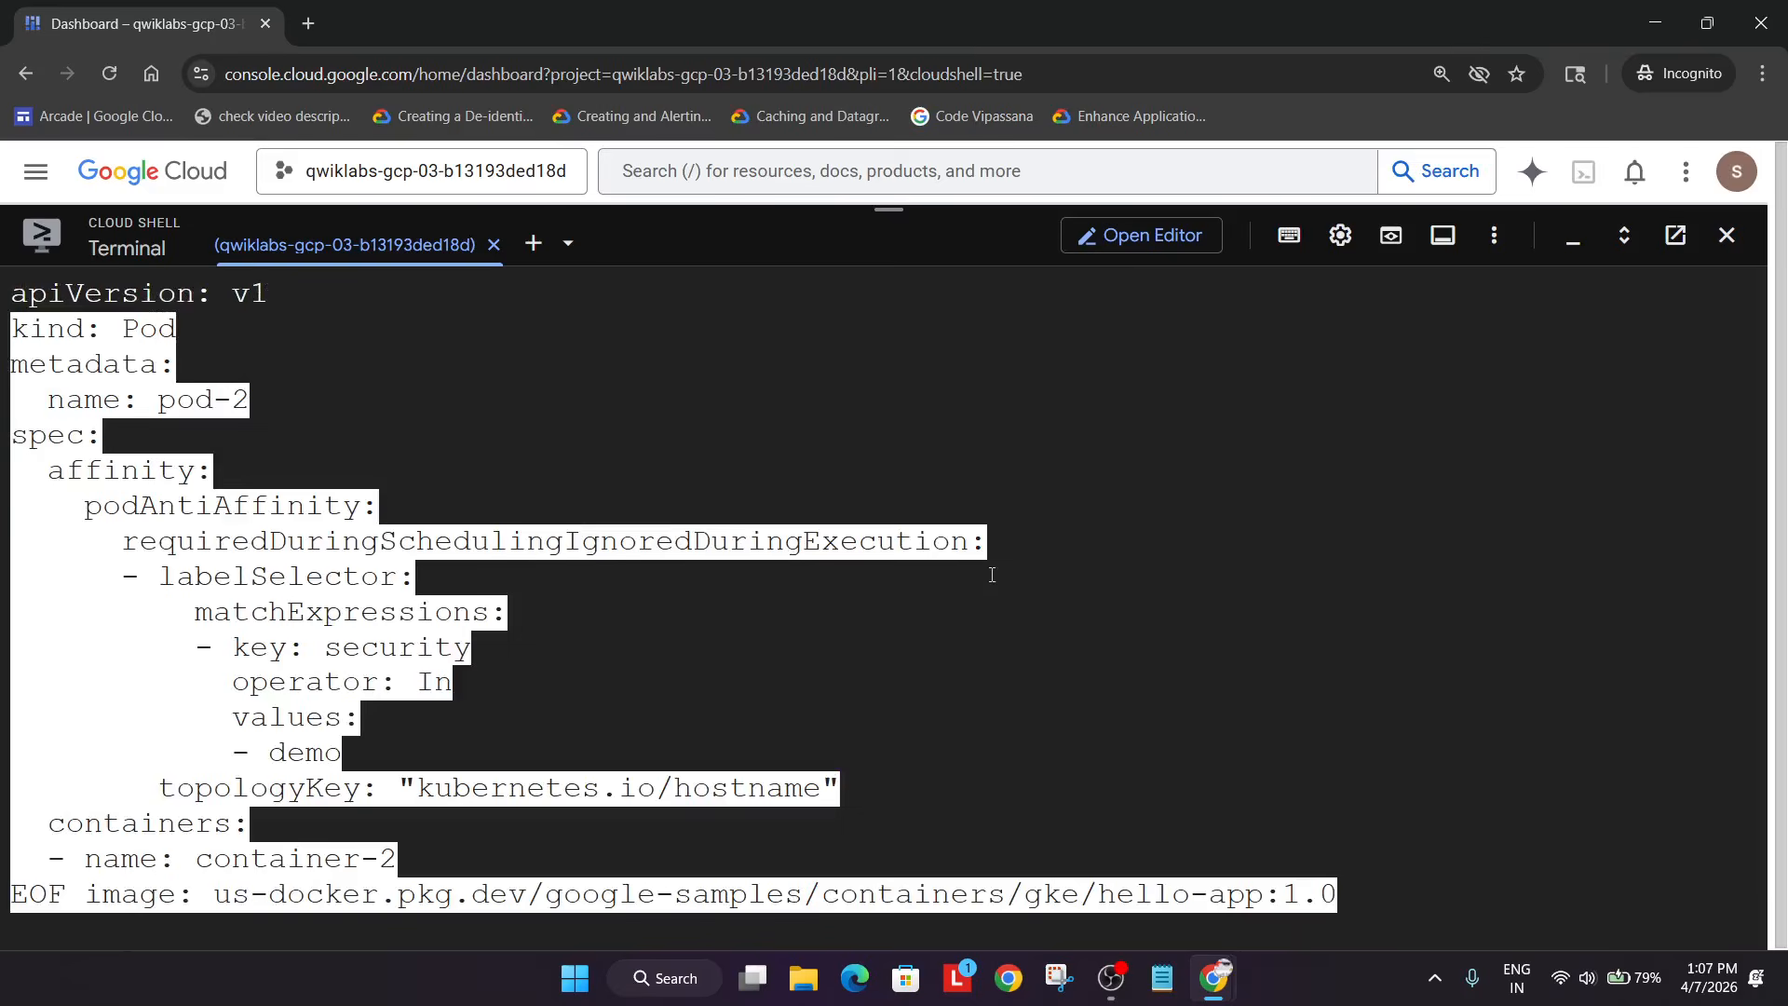
key("Return")
- Create pod-2 with kubectl apply -f pod-2.yaml and start the Check Pod Creation check
key("alt+Tab")
scroll(975, 626, "down", 7)
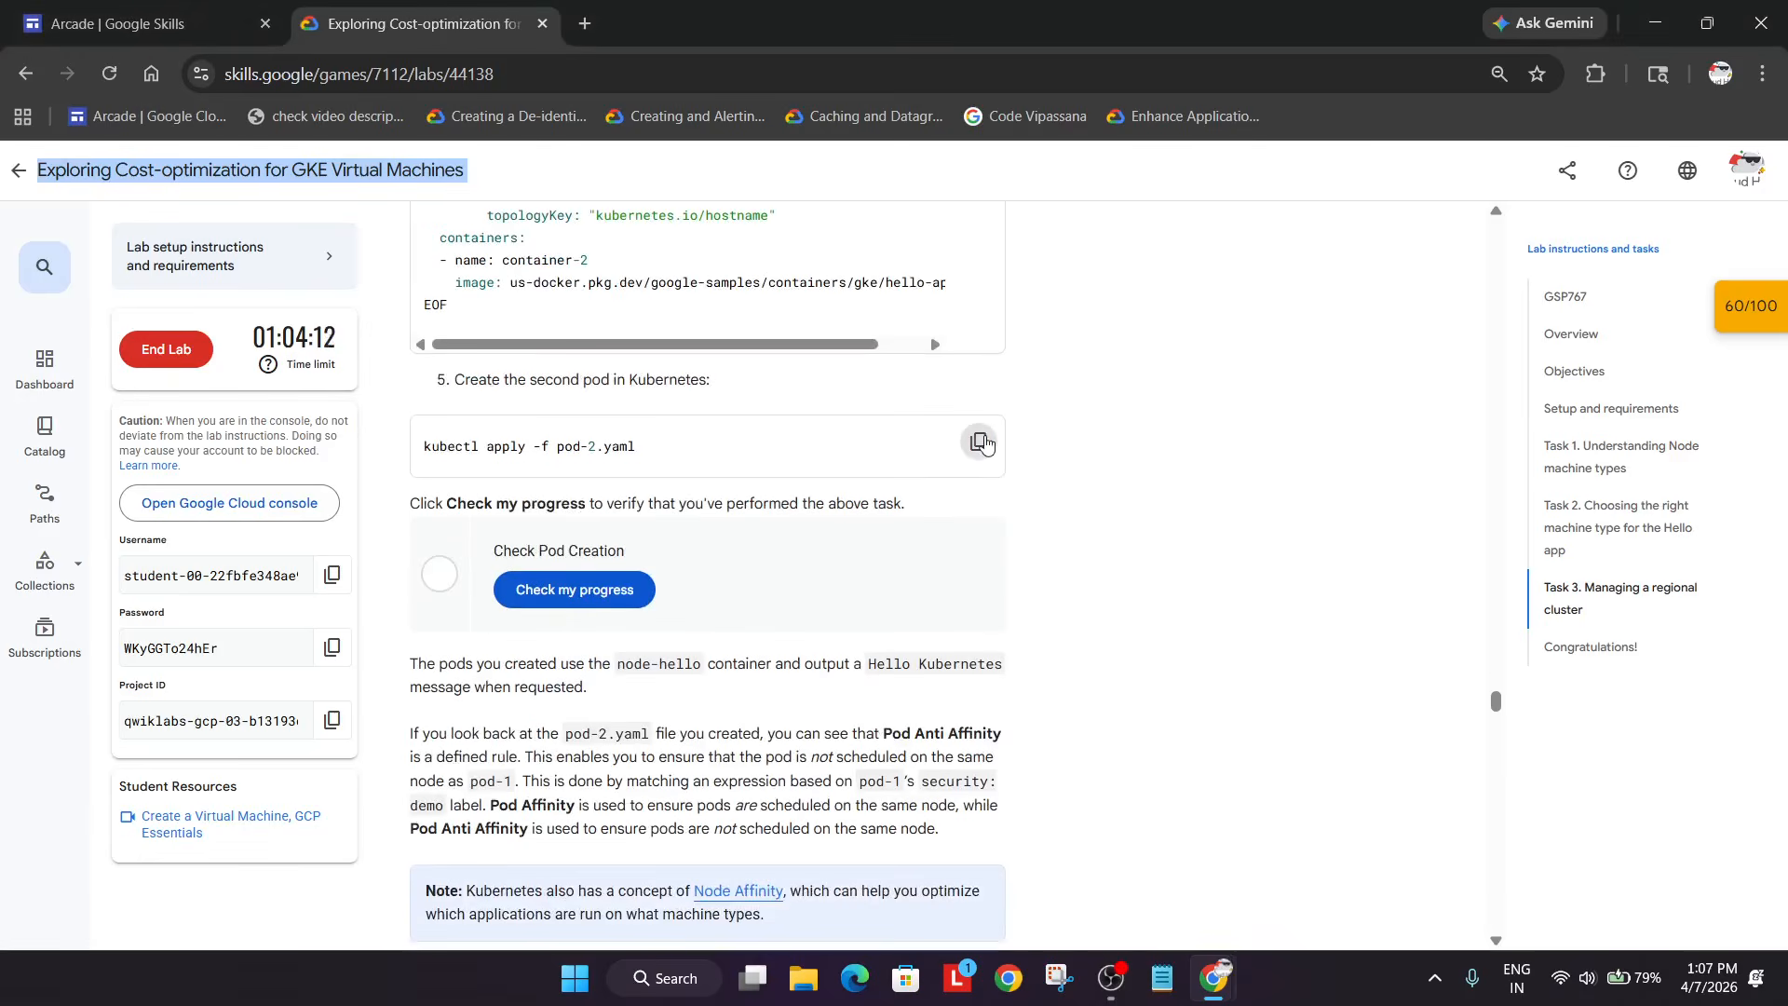
left_click(978, 441)
key("alt+Tab")
key("ctrl+v")
key("Return")
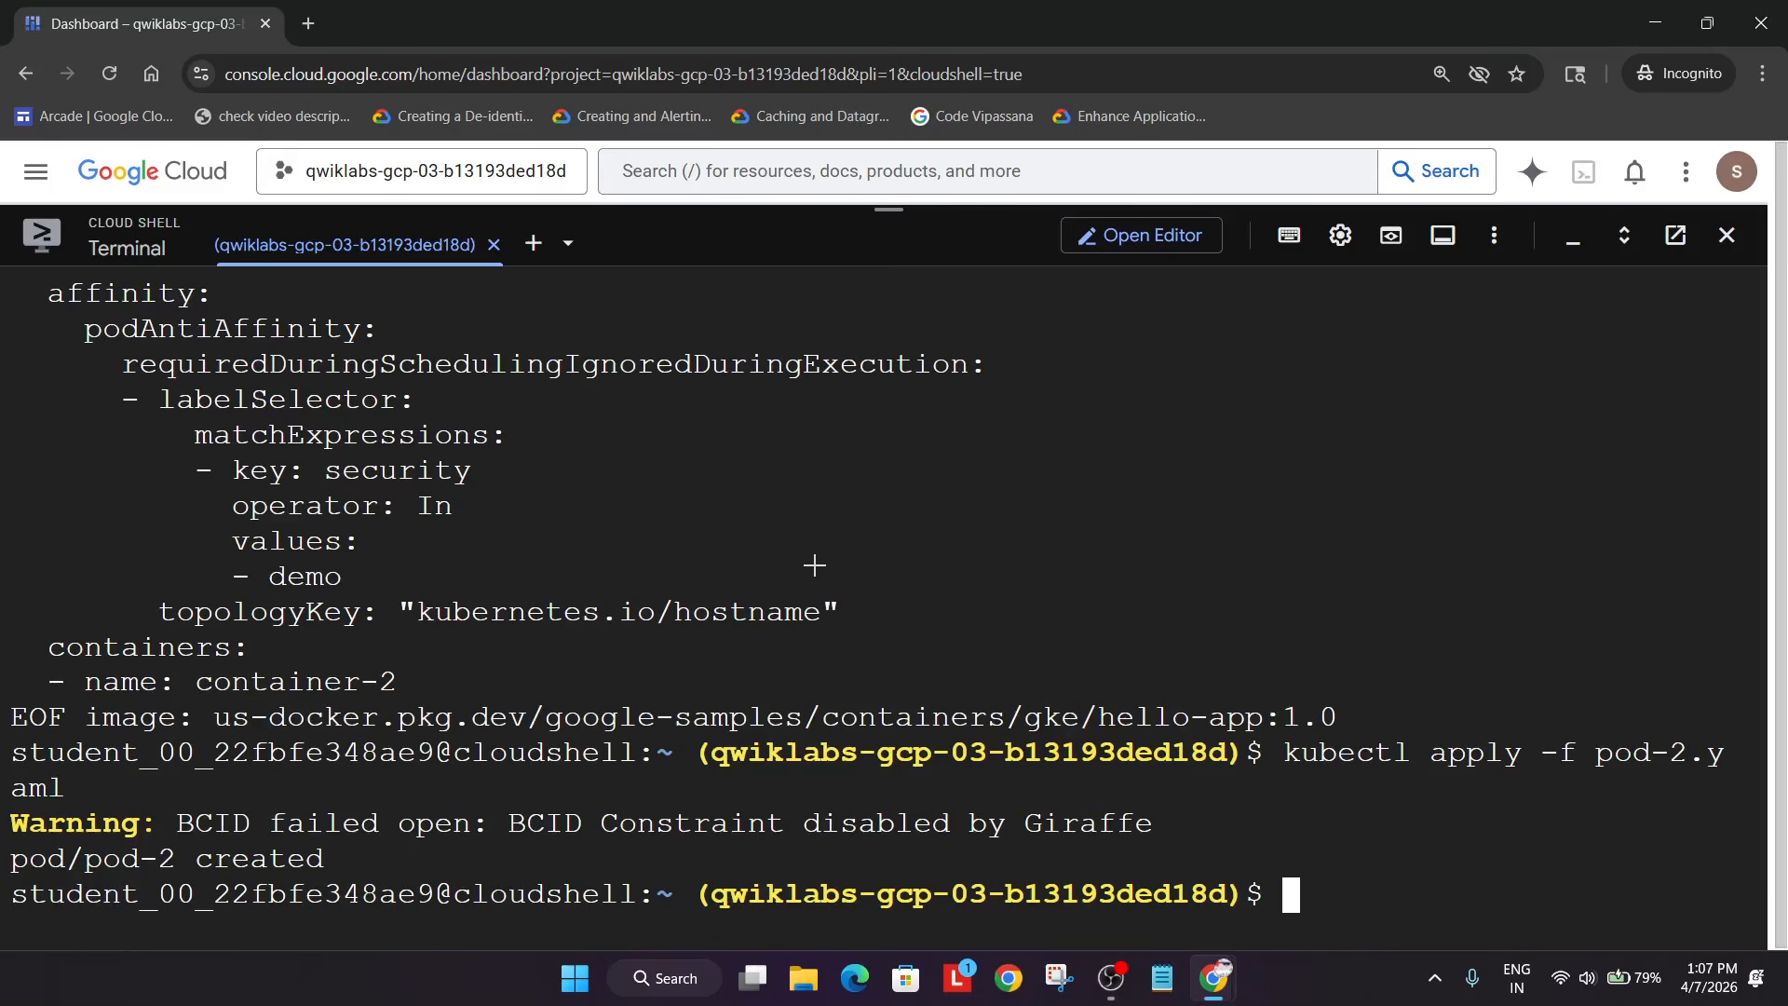
key("alt+Tab")
left_click(644, 596)
- Re-run the Check Pod Creation progress check
scroll(649, 611, "down", 1)
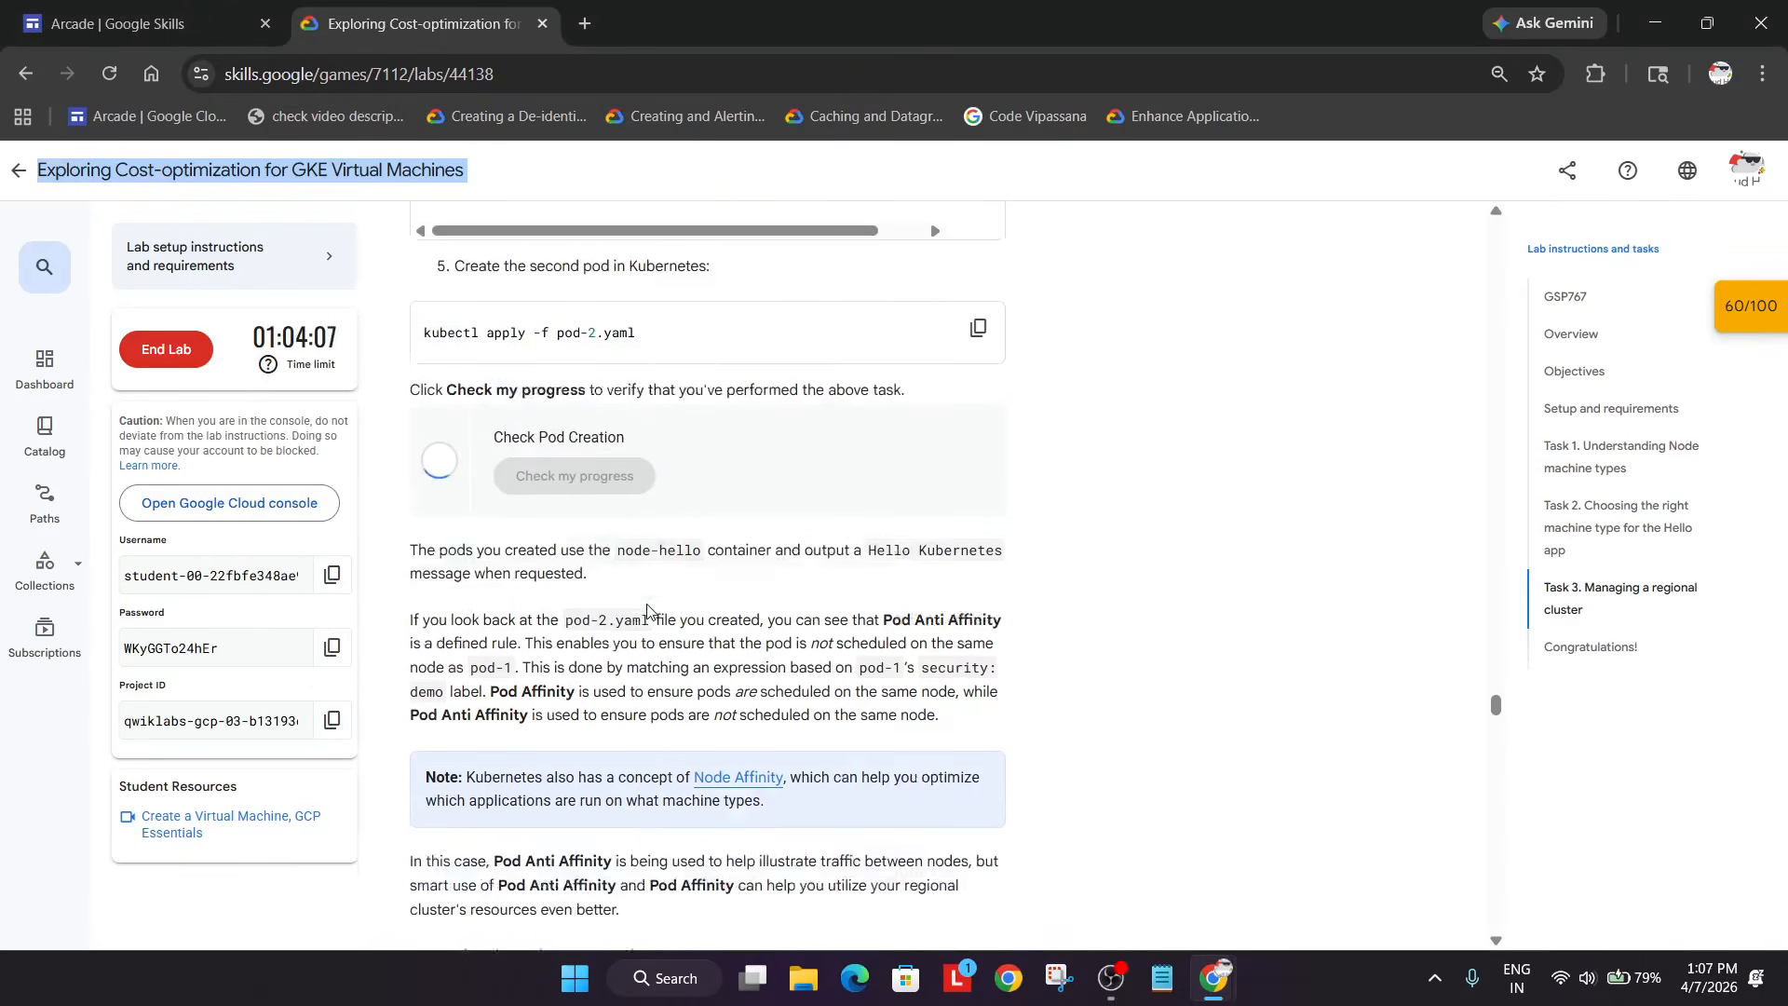
scroll(649, 611, "down", 2)
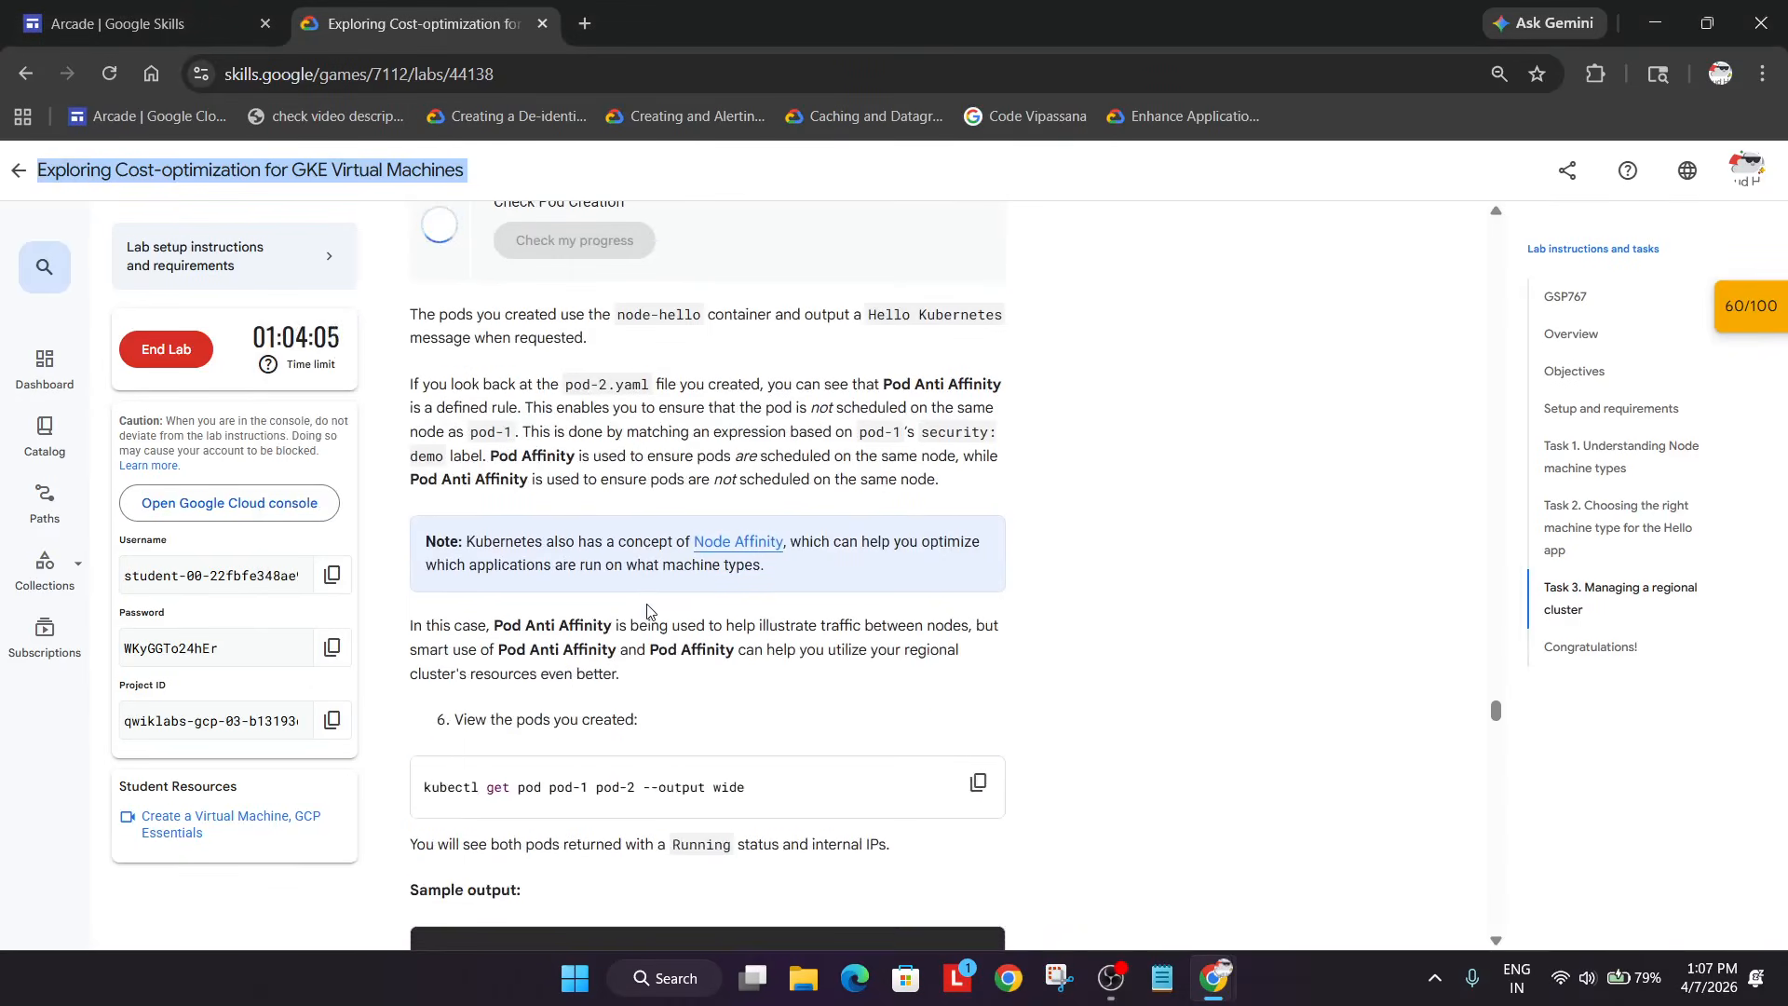
scroll(649, 611, "up", 2)
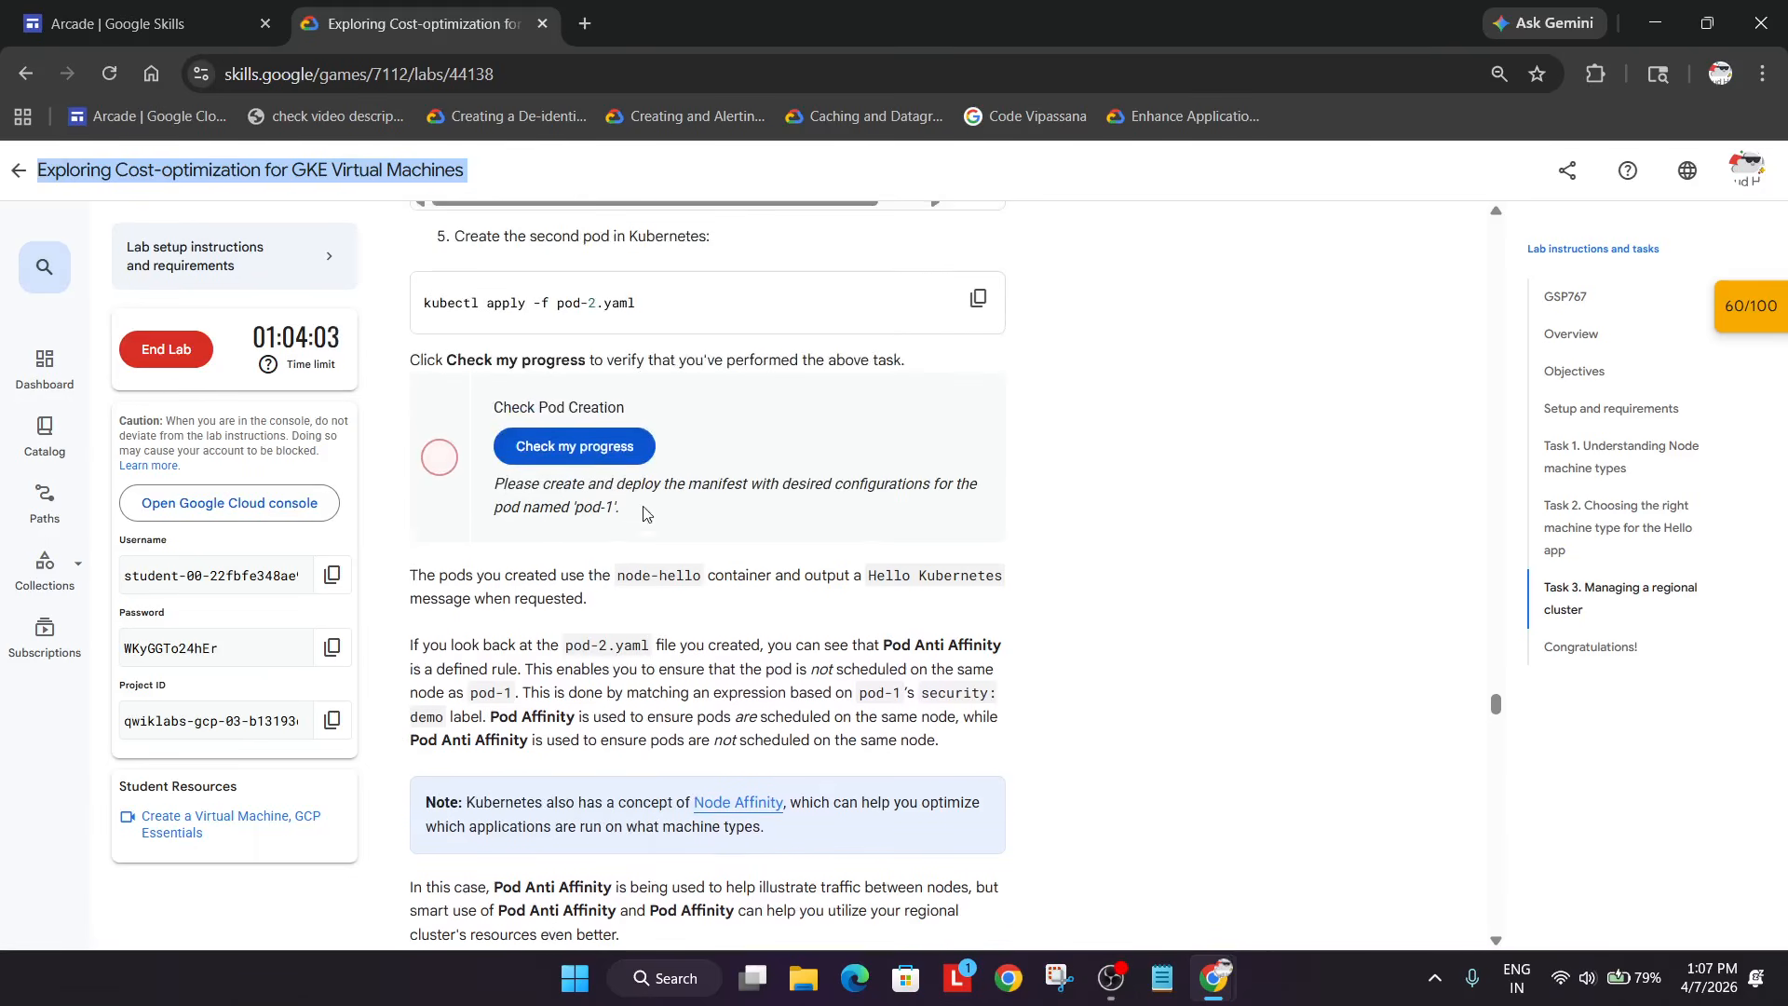
left_click(634, 452)
- Apply the pod-1 manifest again in Cloud Shell with kubectl apply
scroll(1017, 712, "up", 12)
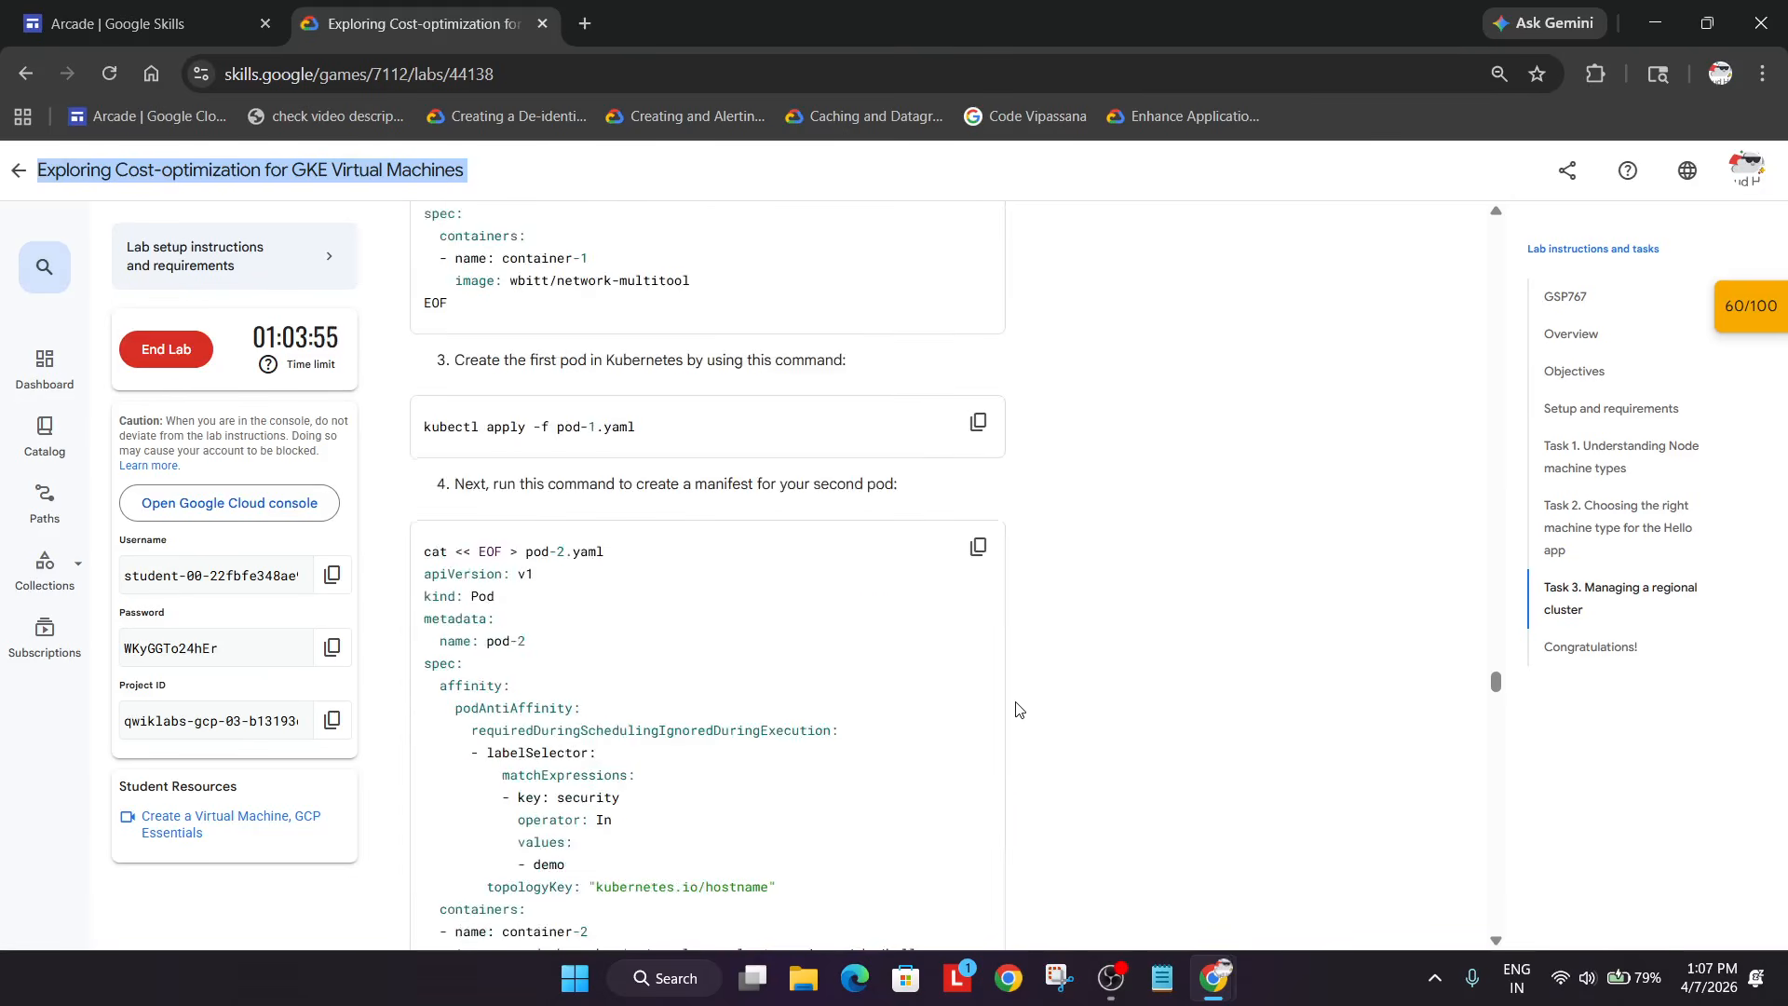
left_click(977, 772)
key("alt+Tab")
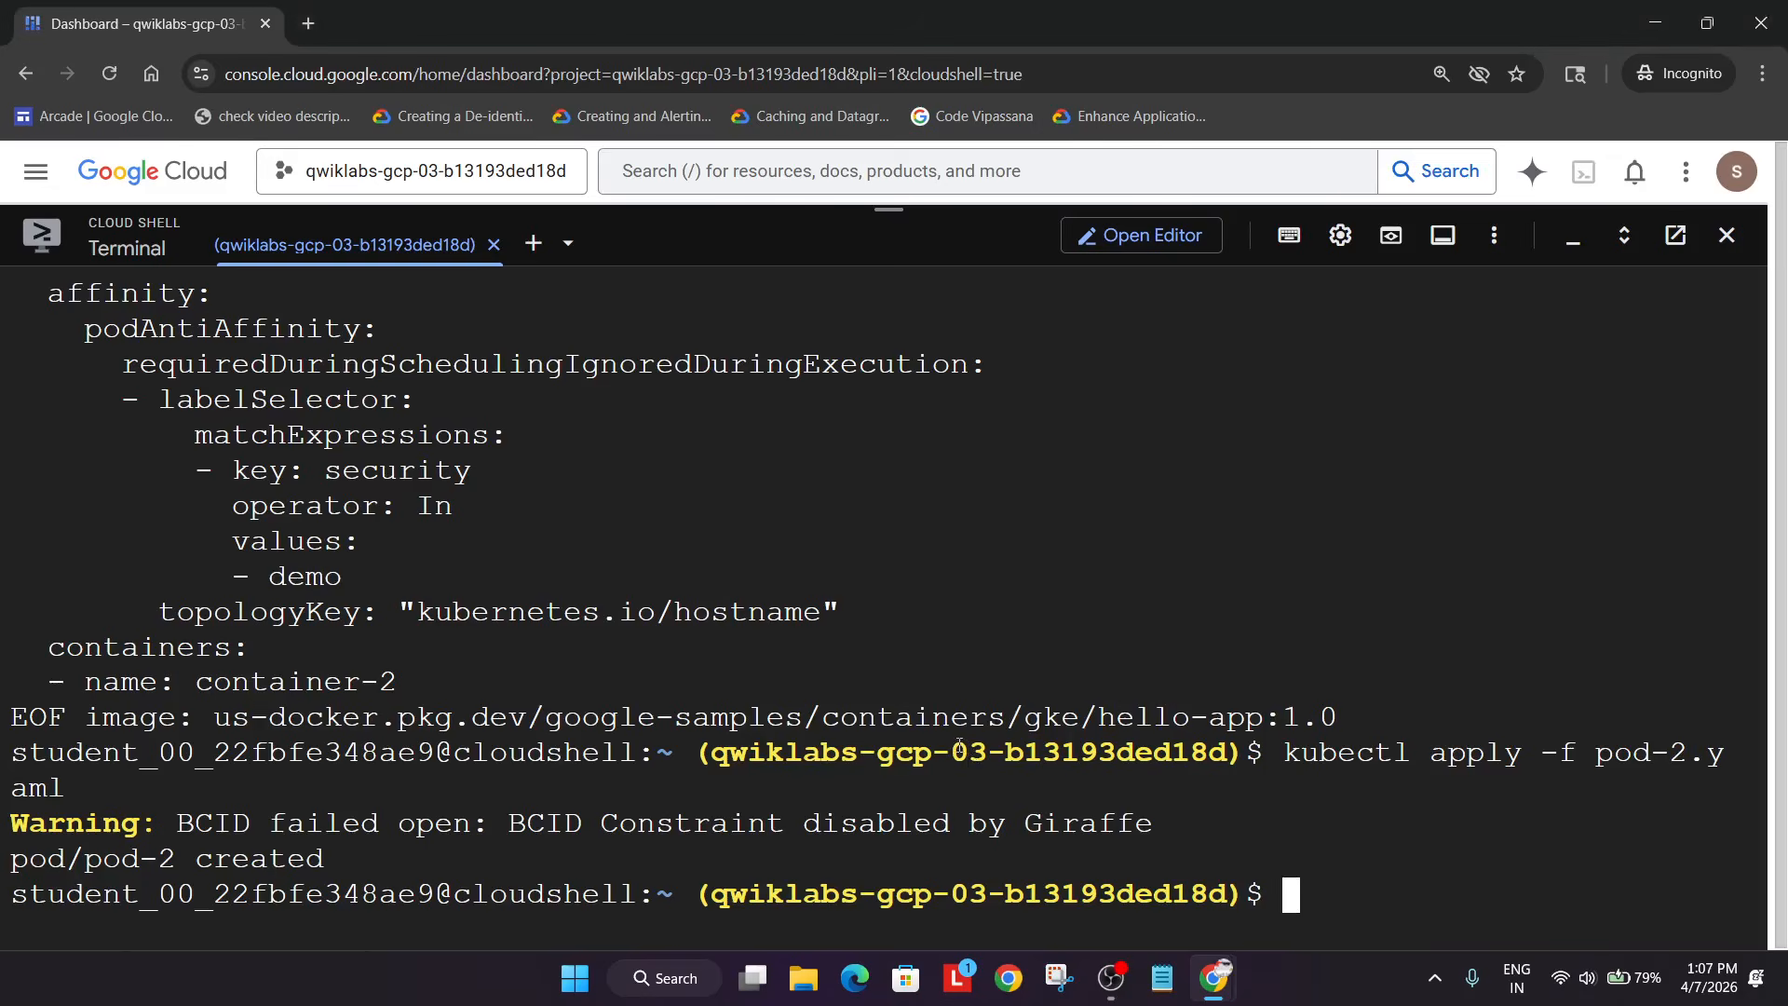
key("ctrl+v")
key("Return")
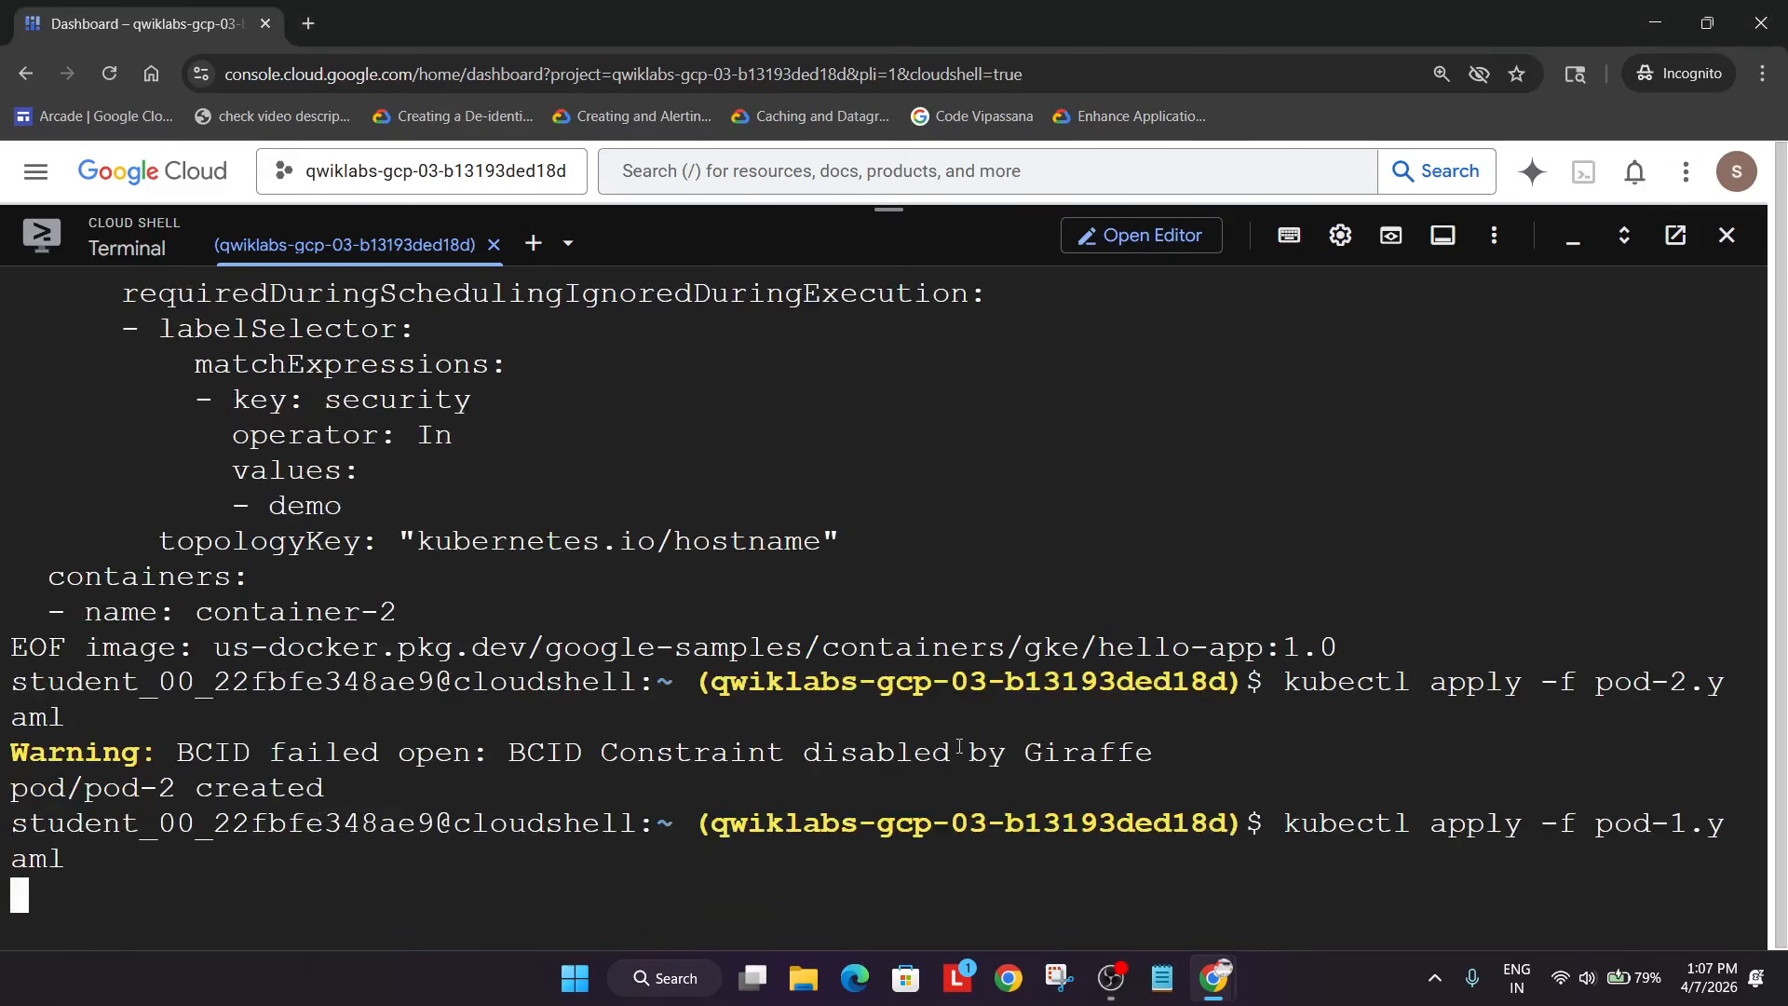
key("alt+Tab")
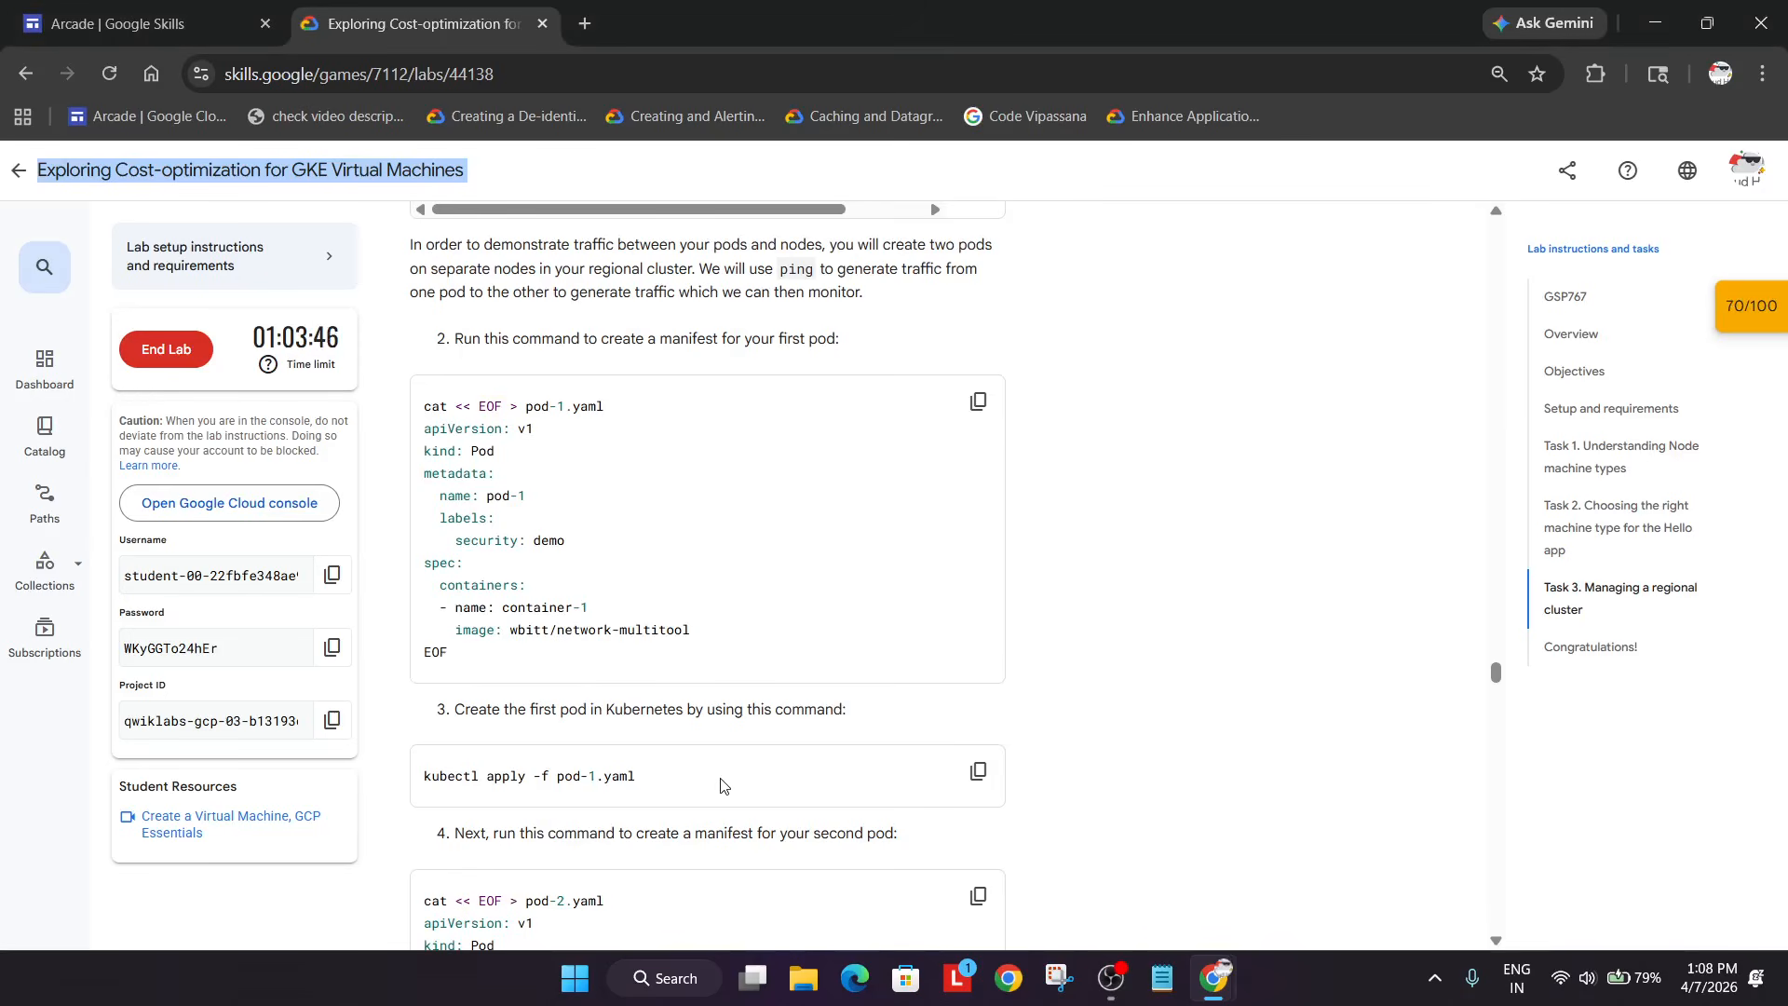
scroll(612, 684, "down", 10)
scroll(612, 685, "down", 3)
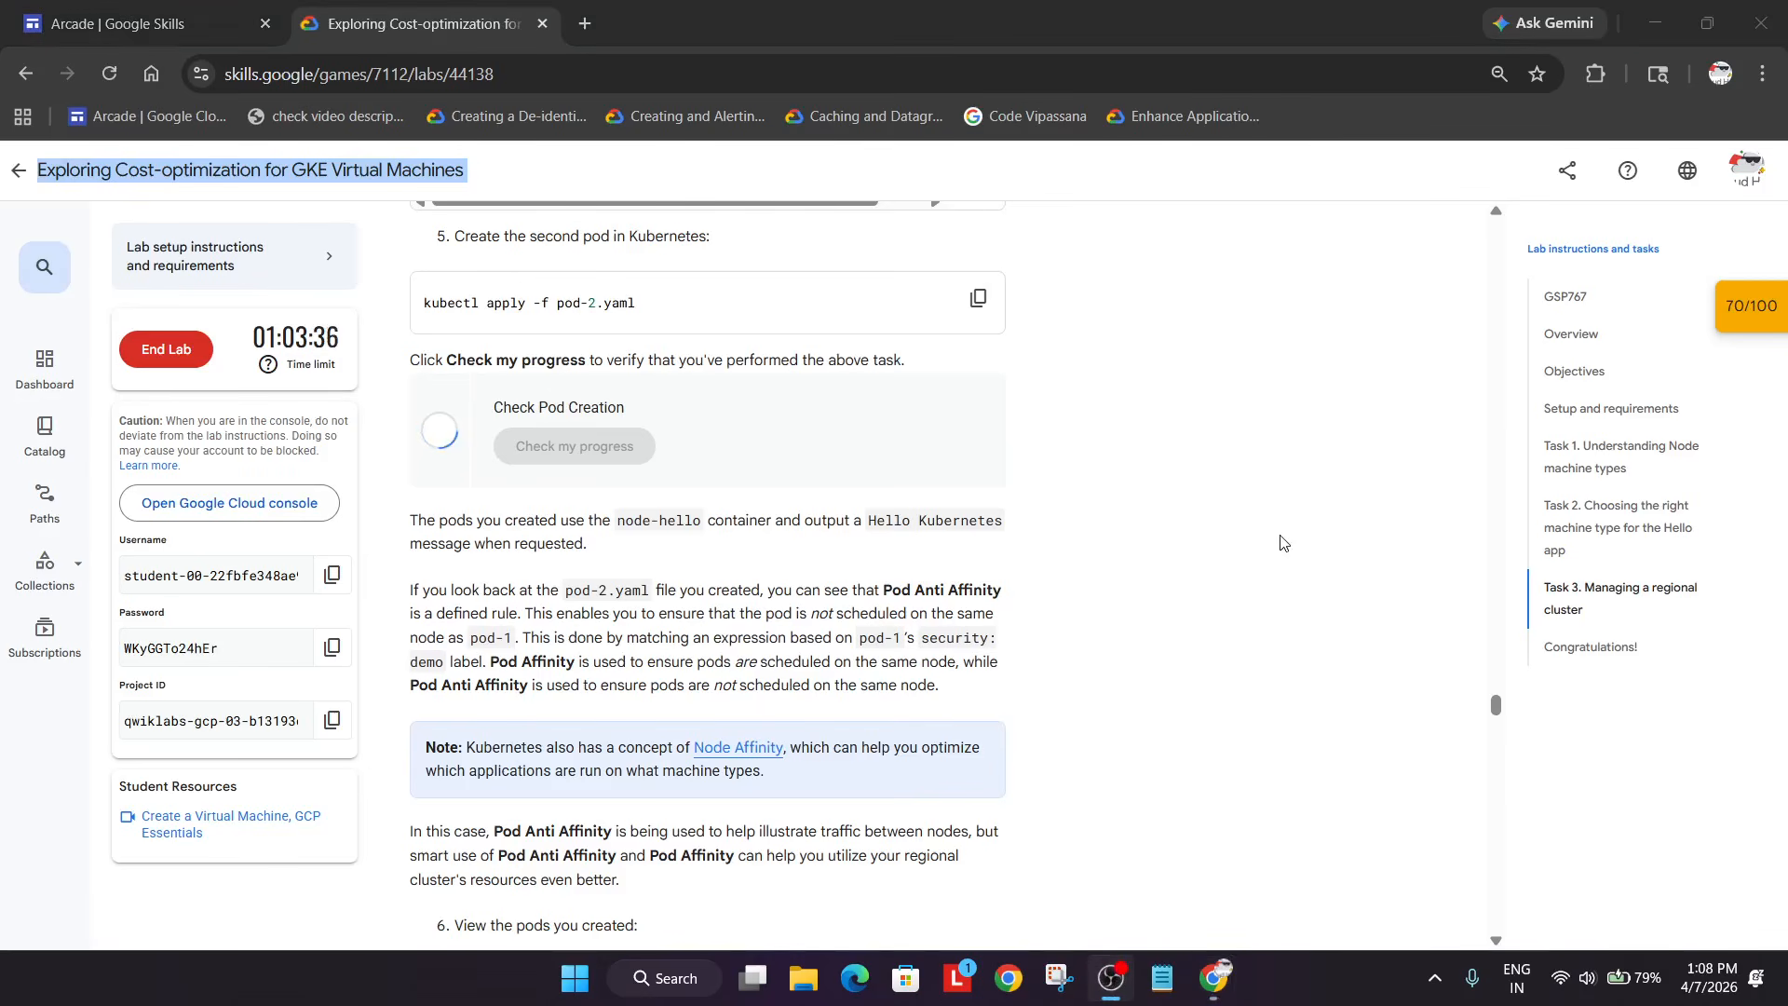
left_click(1155, 553)
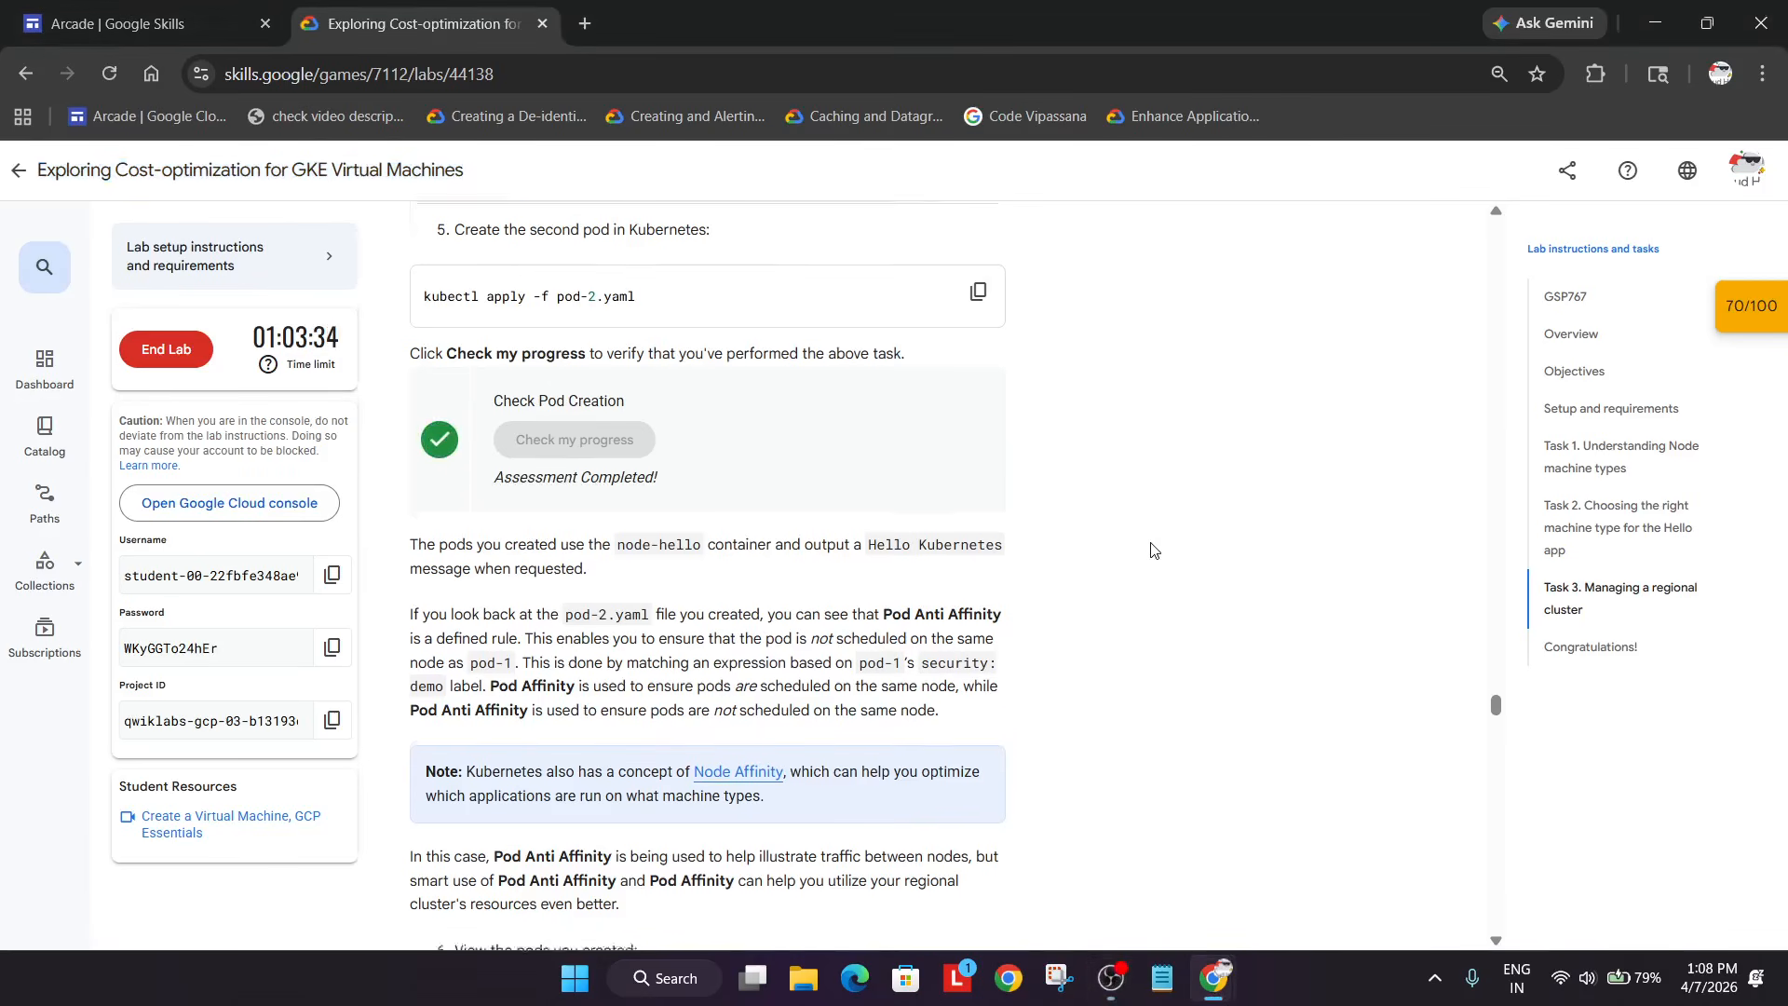
scroll(1155, 552, "down", 10)
- List pod-1 and pod-2 with 'kubectl get pod pod-1 pod-2 --output wide'
scroll(1155, 552, "down", 1)
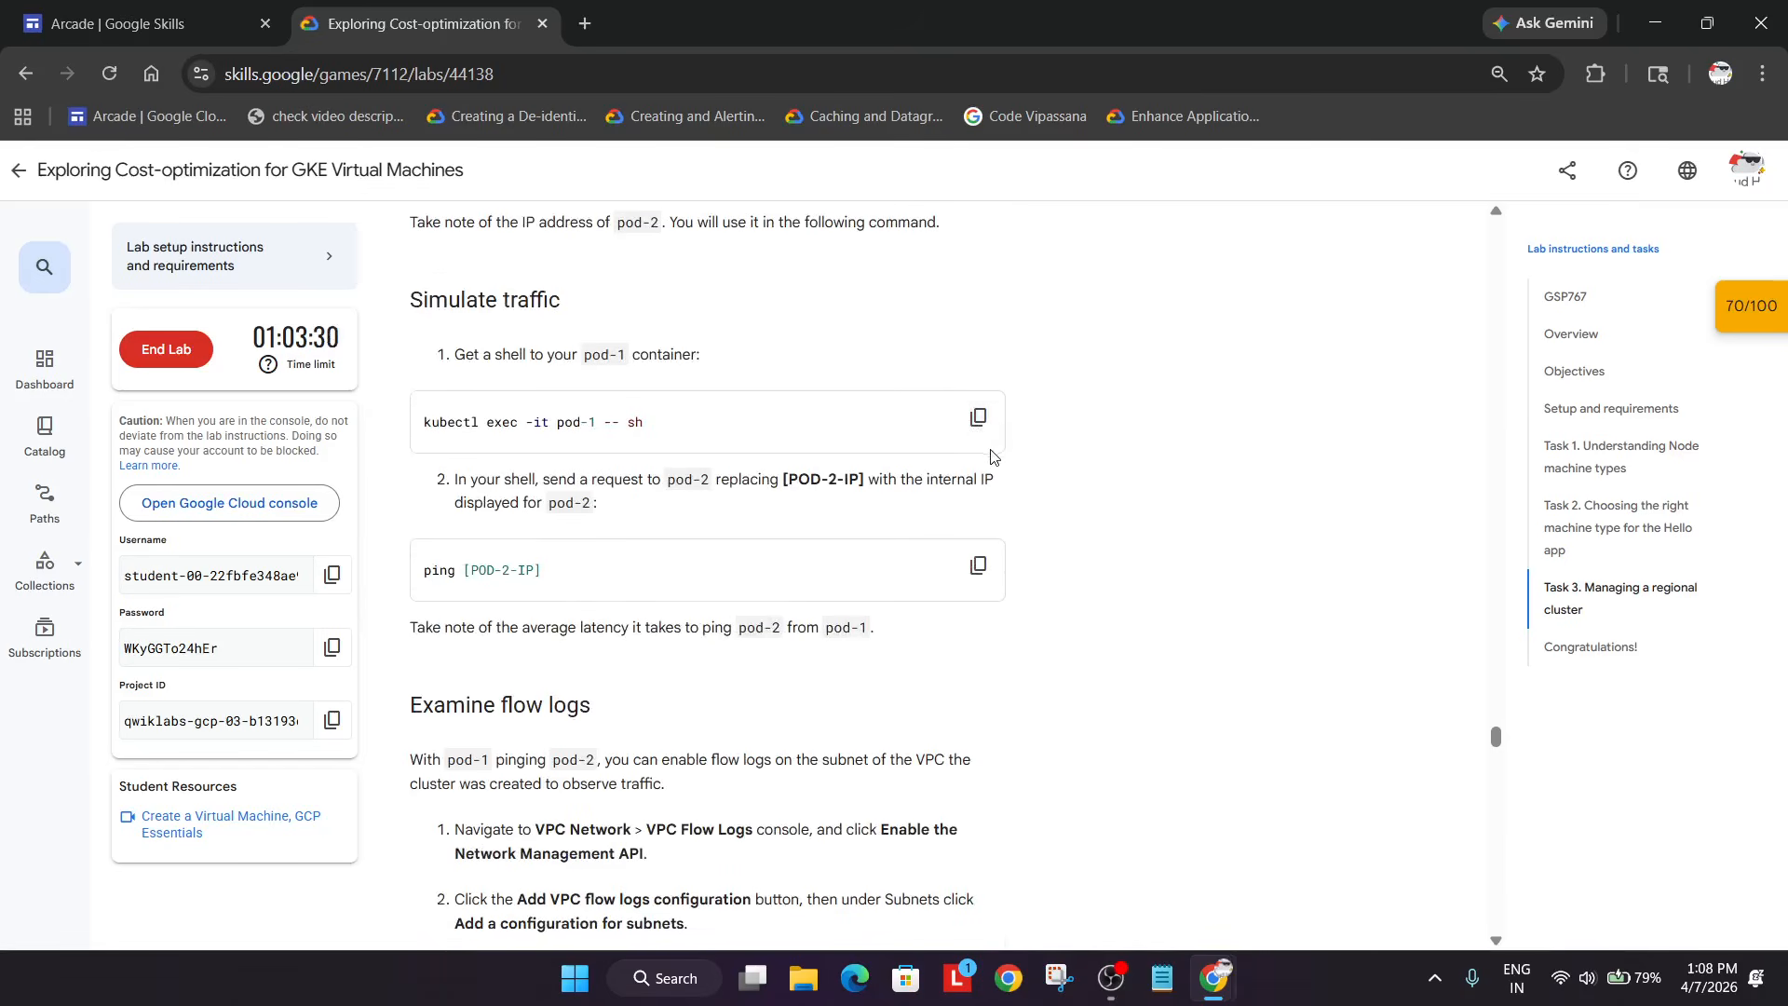
left_click(978, 417)
key("alt+Tab")
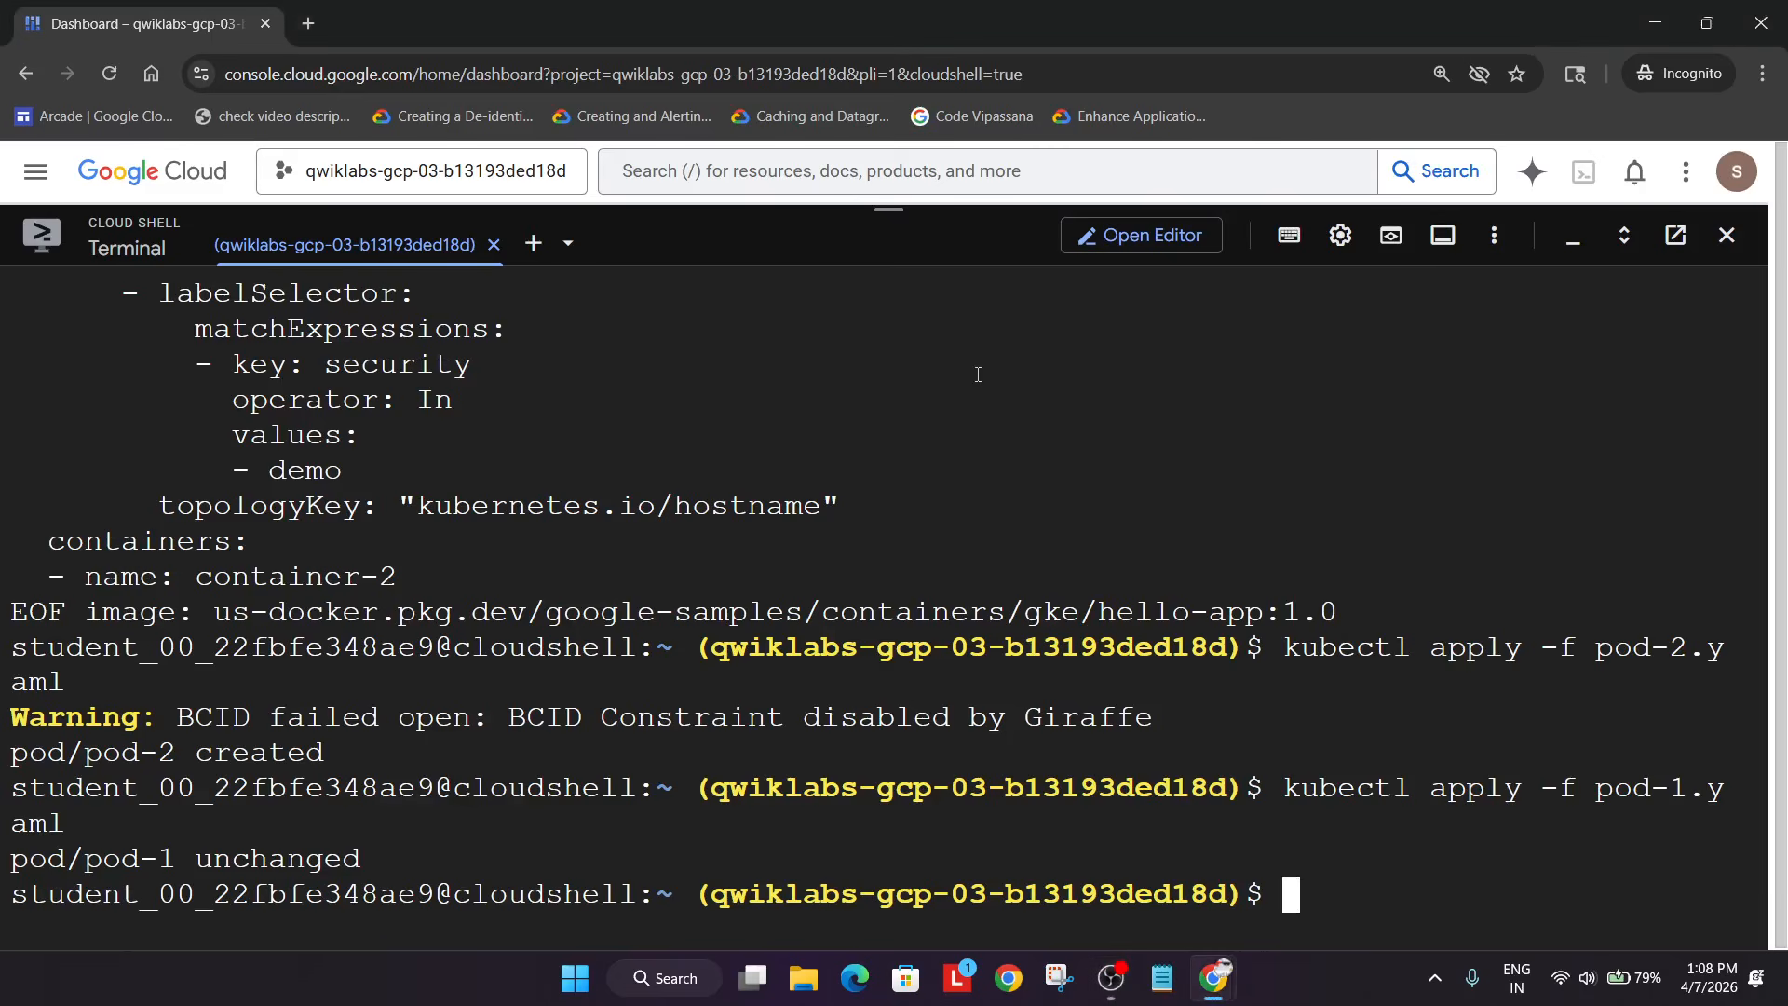
key("alt+Tab")
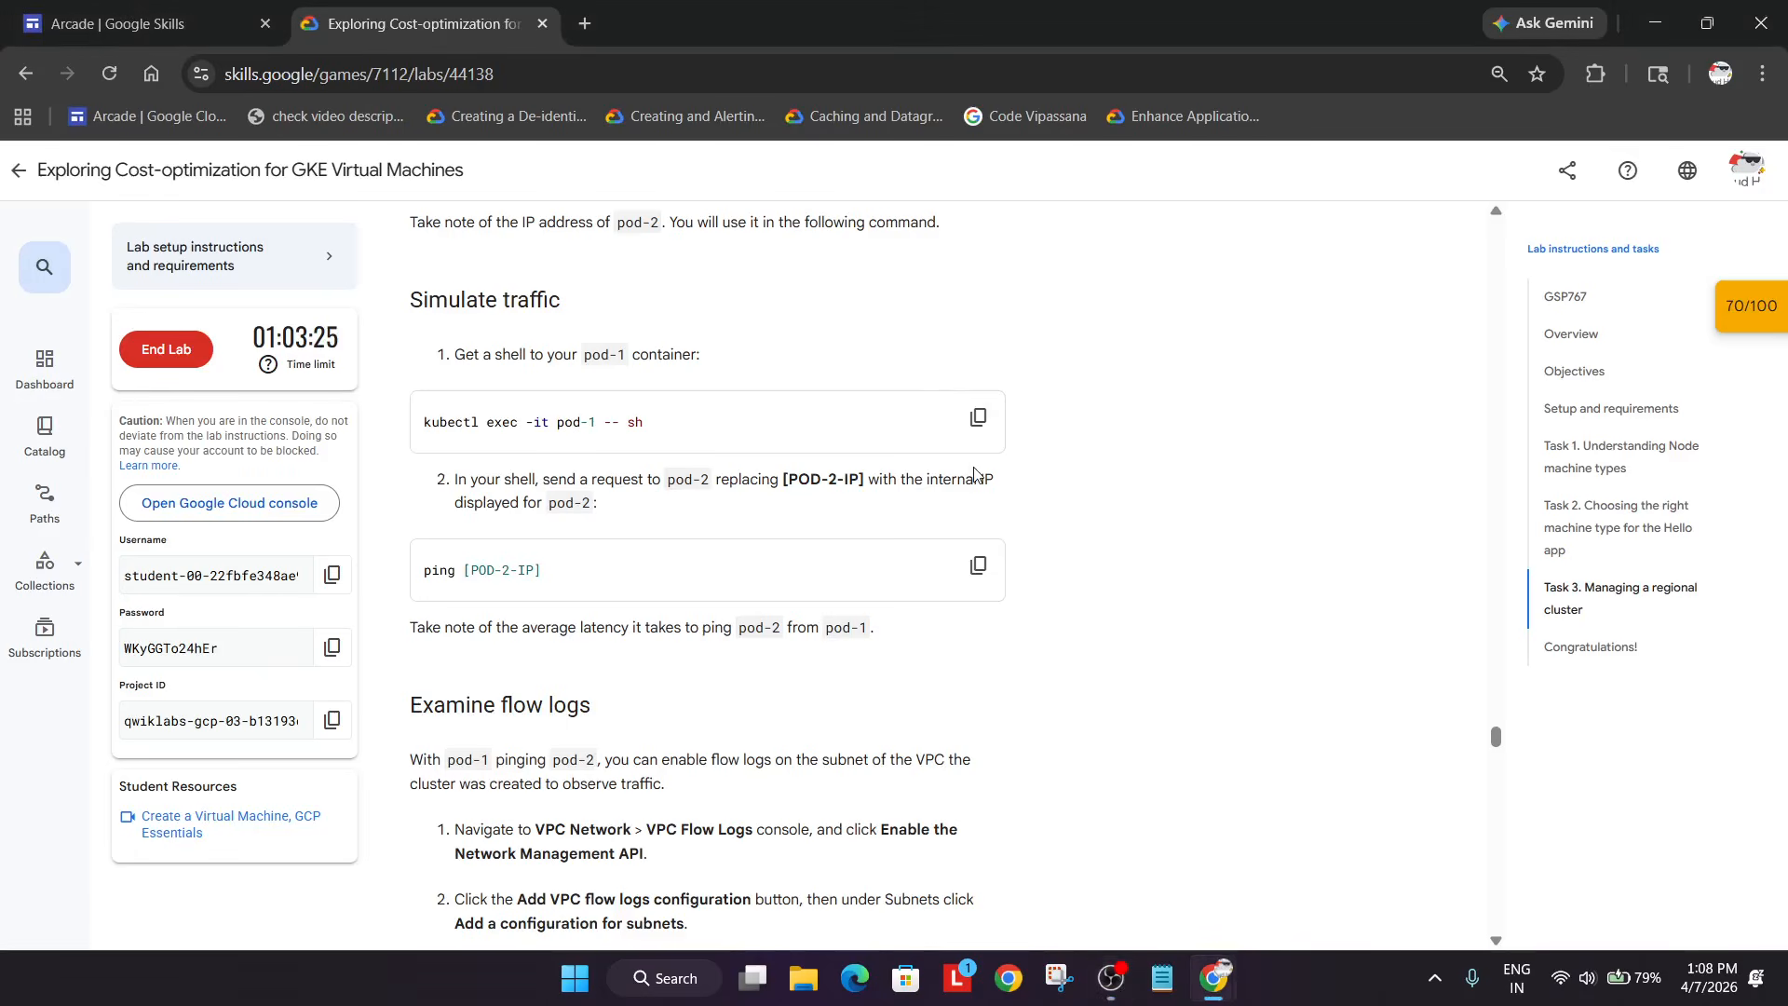
scroll(977, 475, "up", 8)
scroll(977, 475, "down", 3)
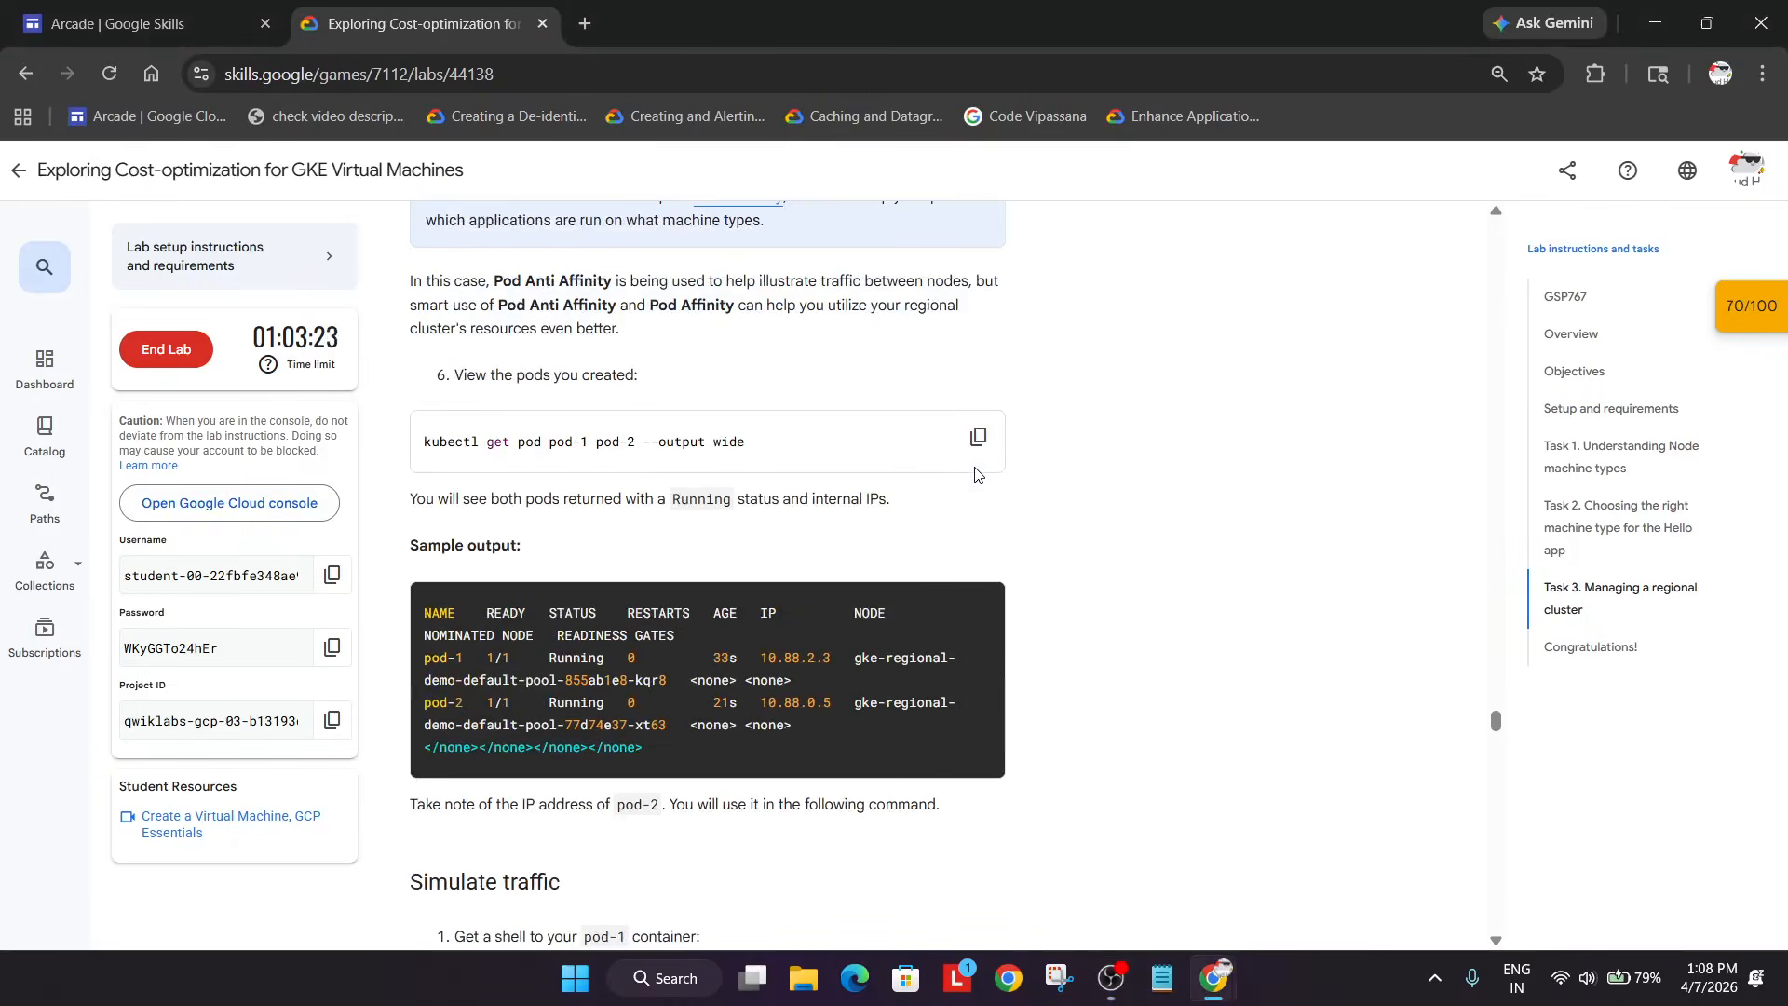
left_click(975, 450)
key("alt+Tab")
key("alt+Tab")
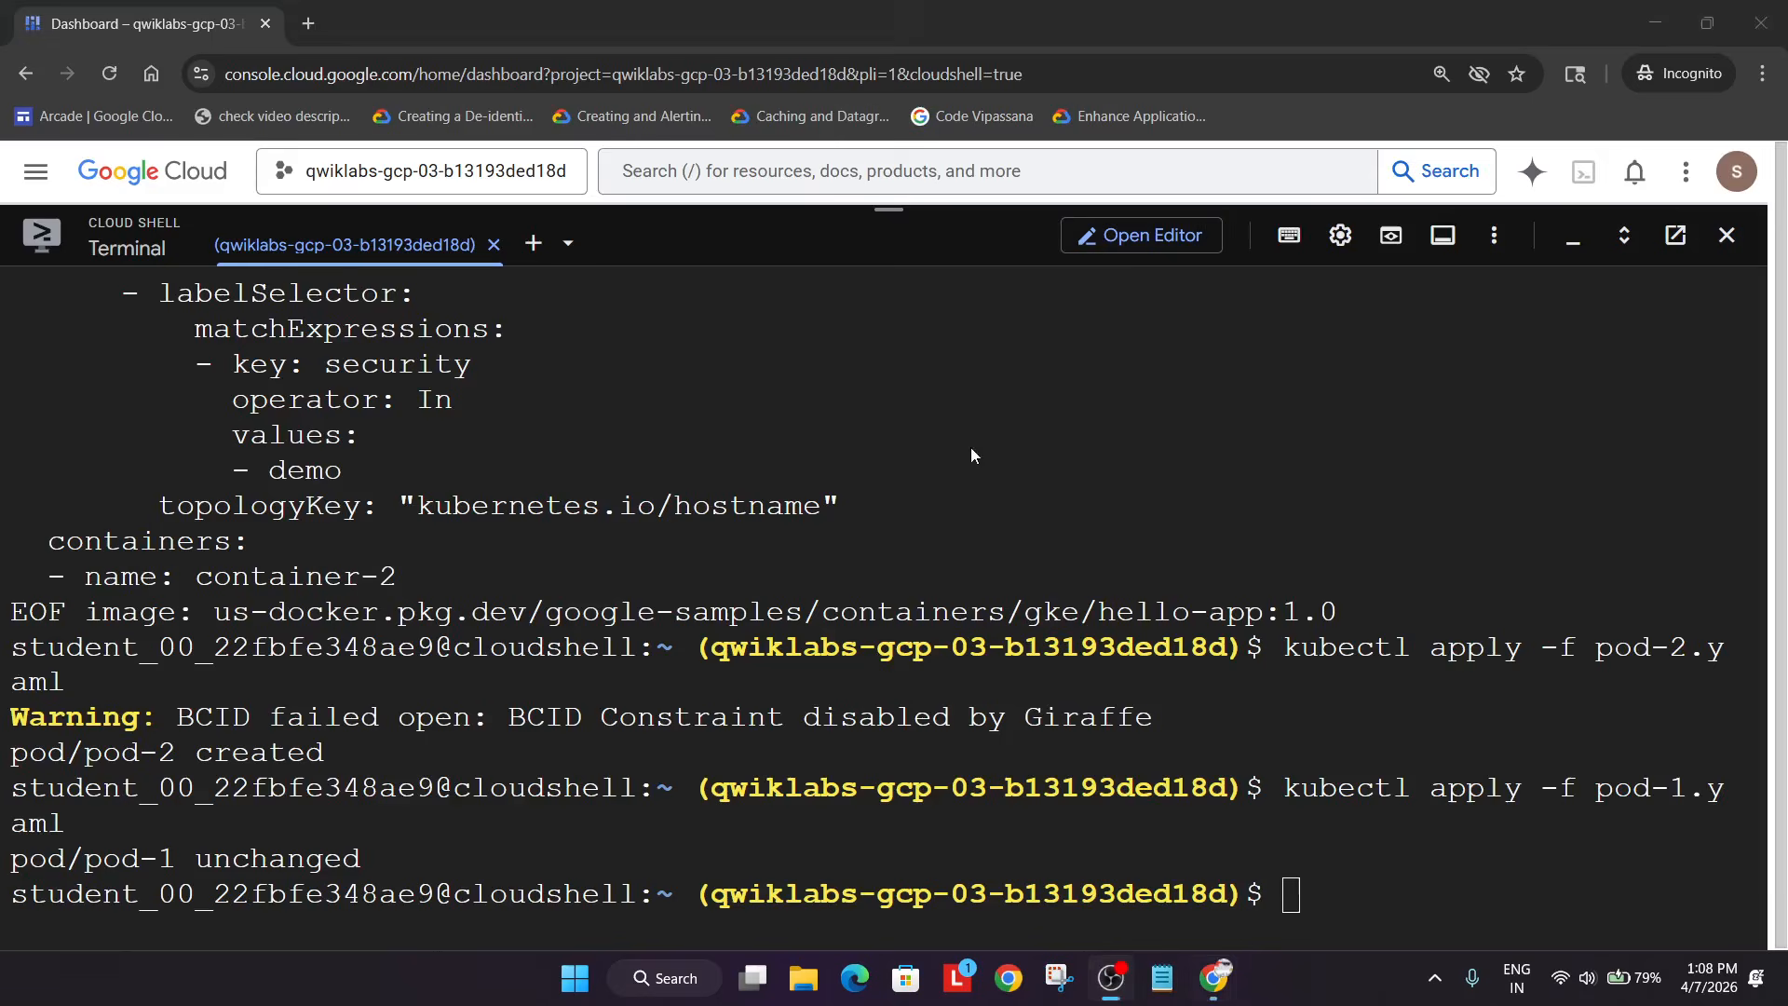
key("ctrl+v")
key("Return")
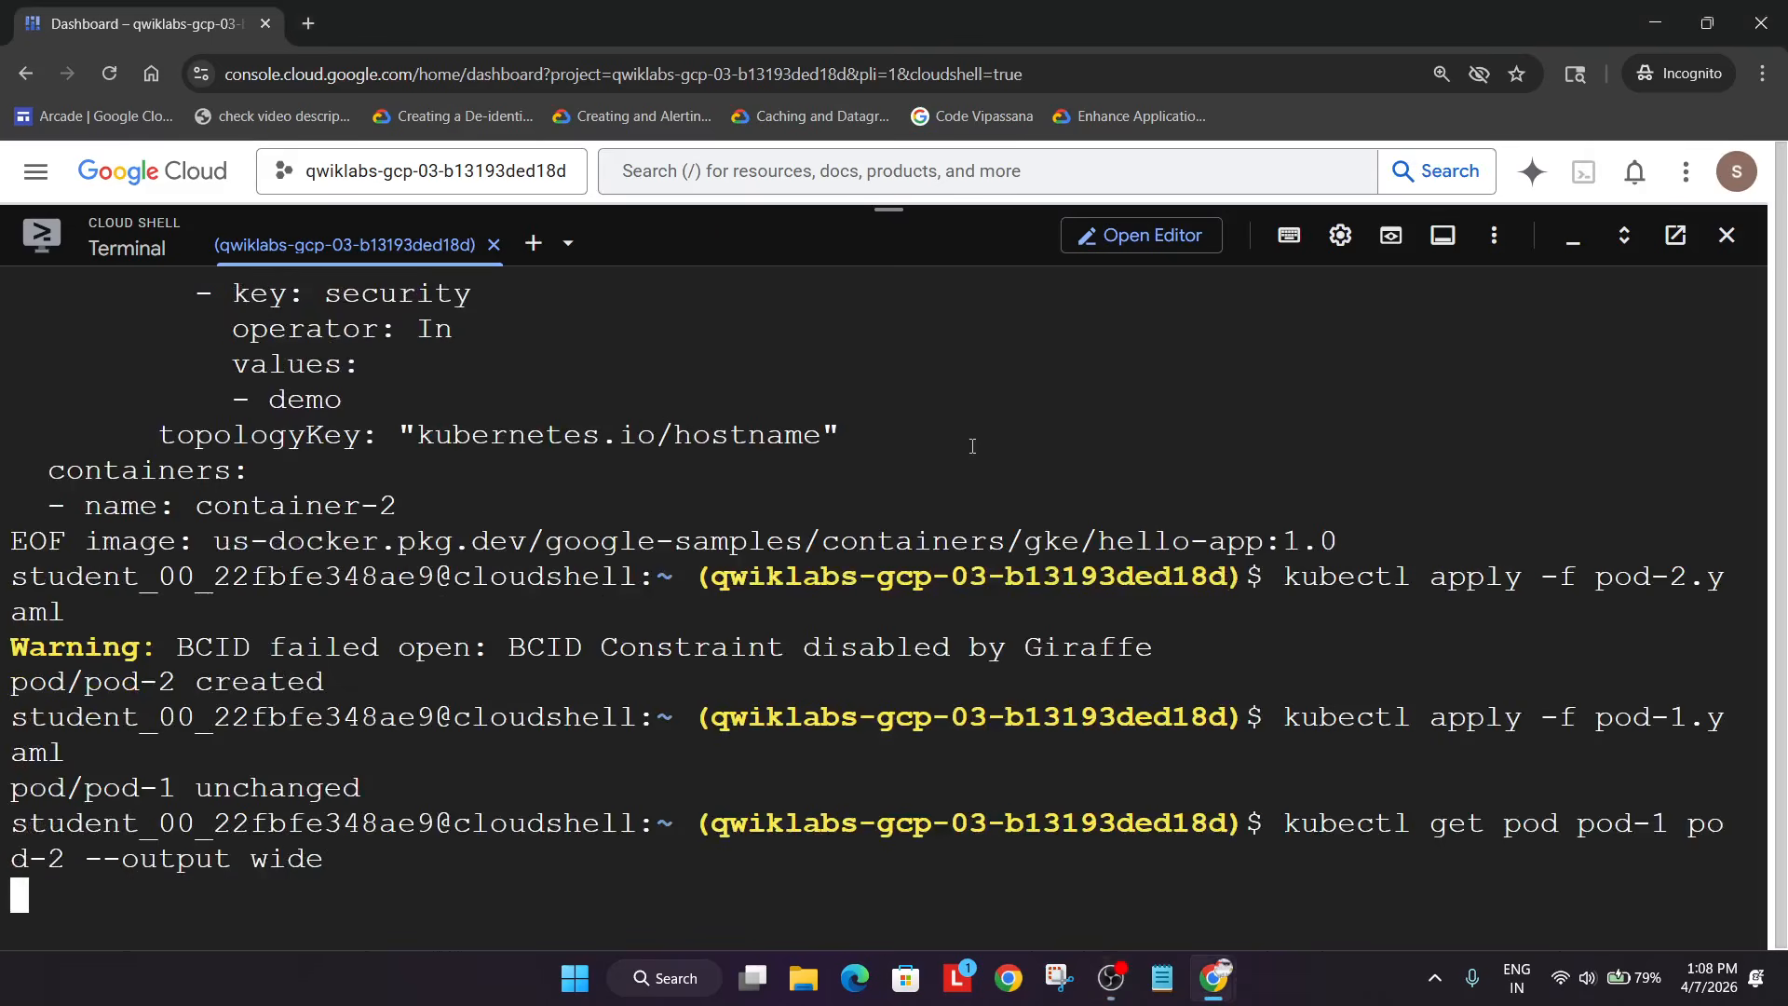
- Open a shell inside pod-1 with 'kubectl exec -it pod-1 -- sh'
key("alt+Tab")
scroll(927, 524, "down", 3)
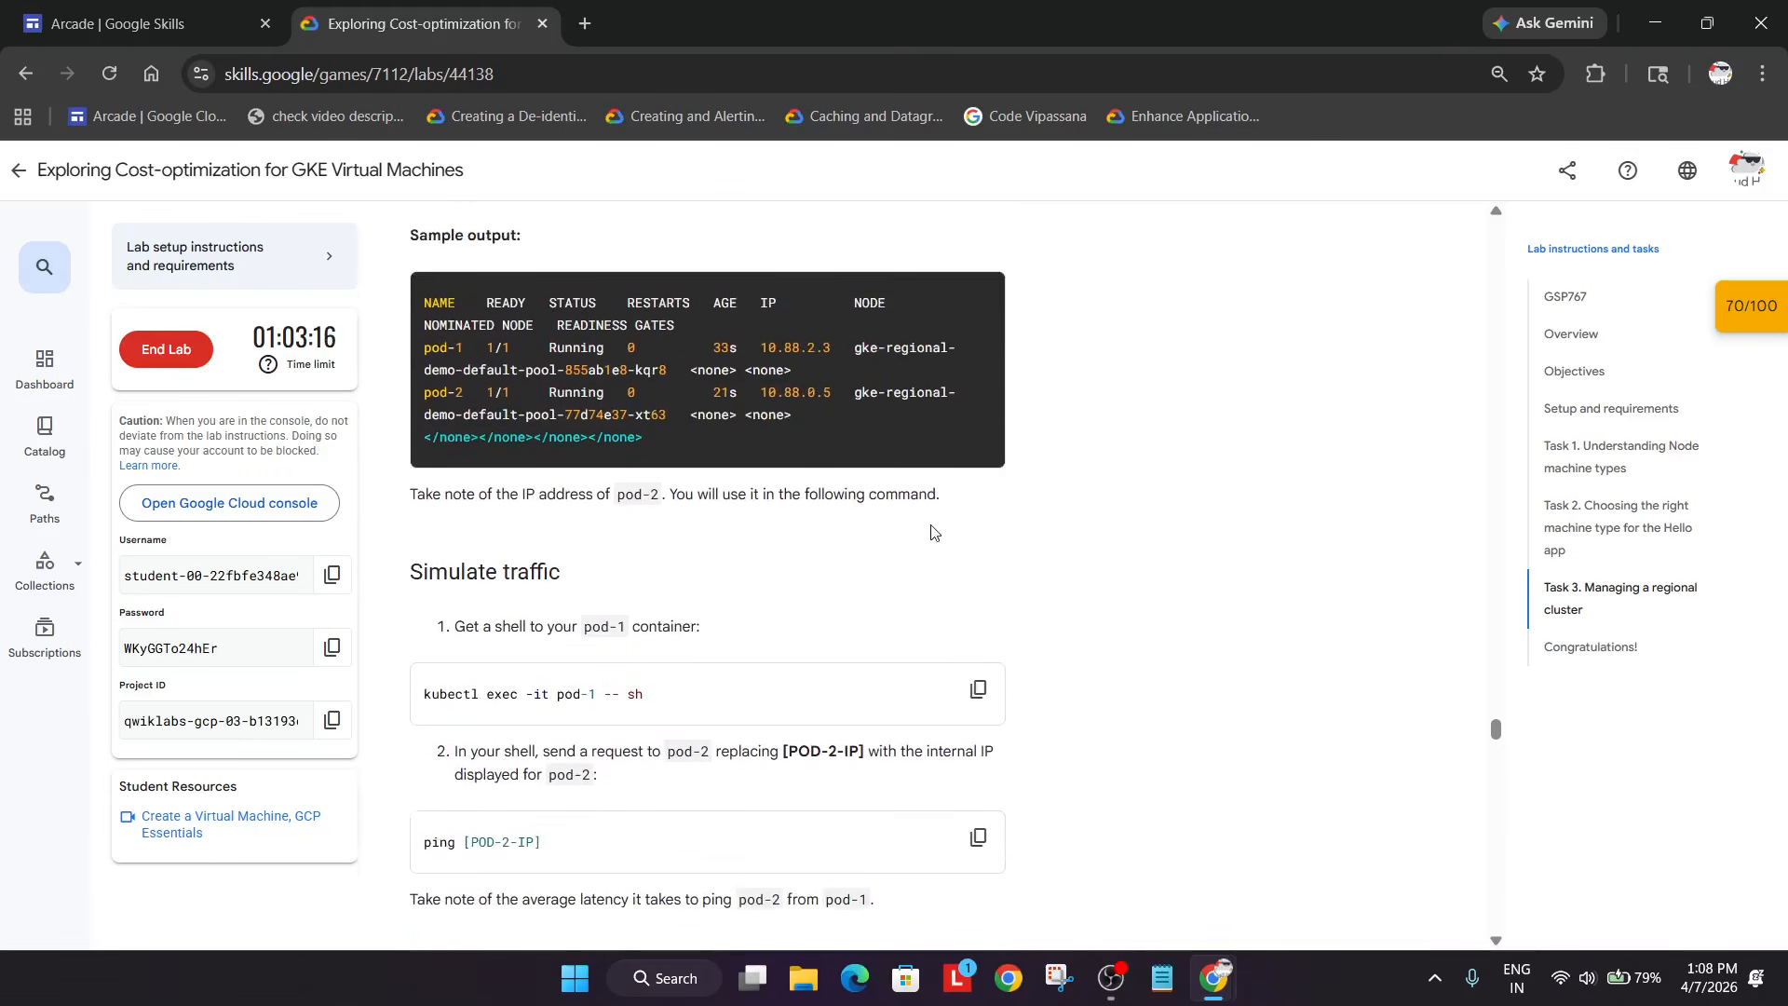
scroll(934, 532, "down", 1)
left_click(979, 651)
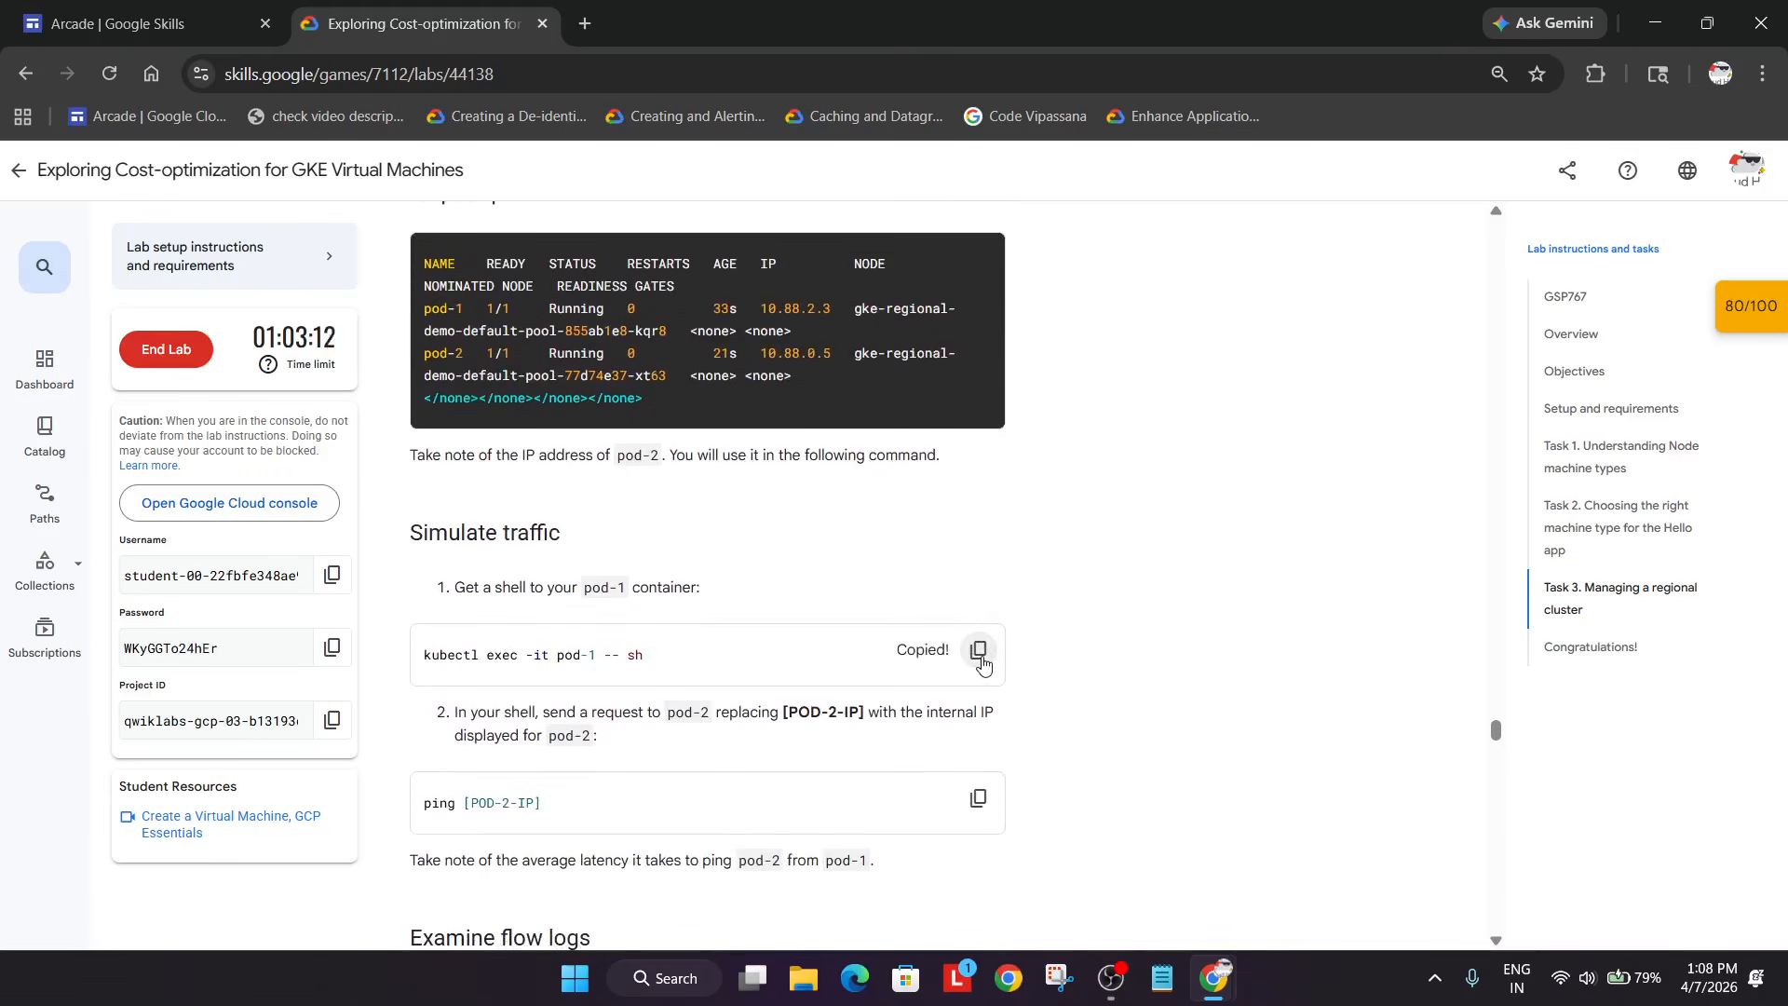
key("alt+Tab")
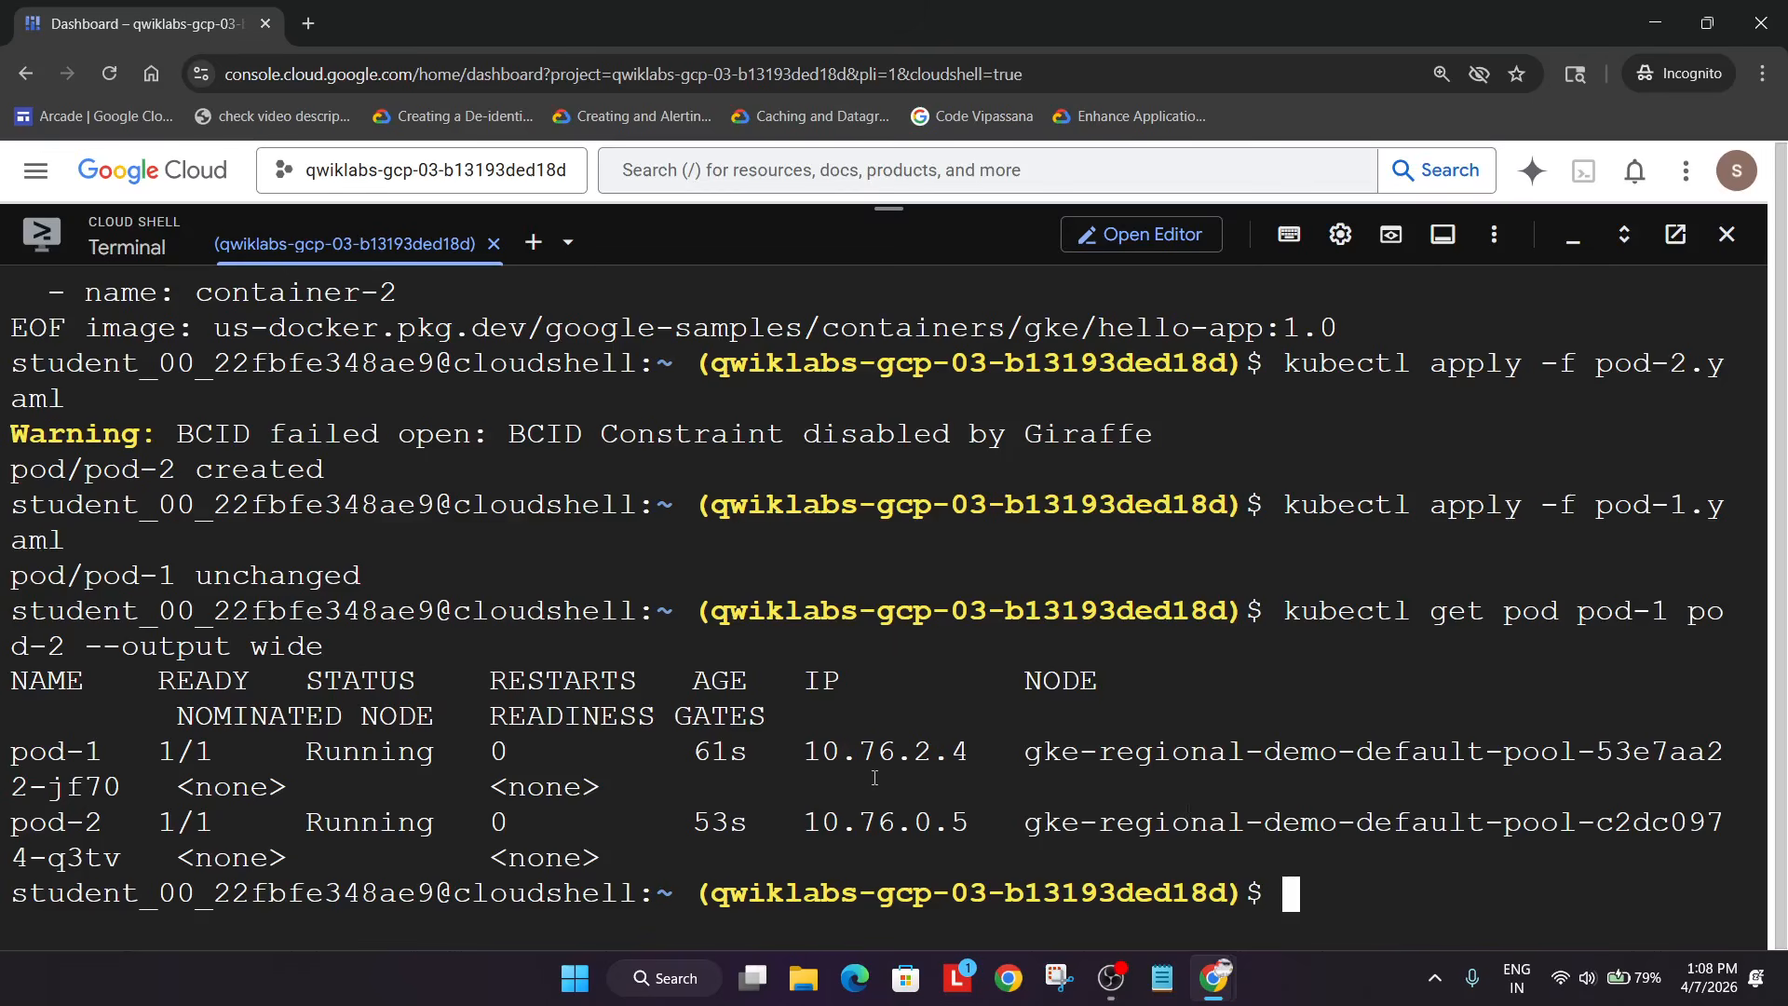
key("ctrl+v")
key("Return")
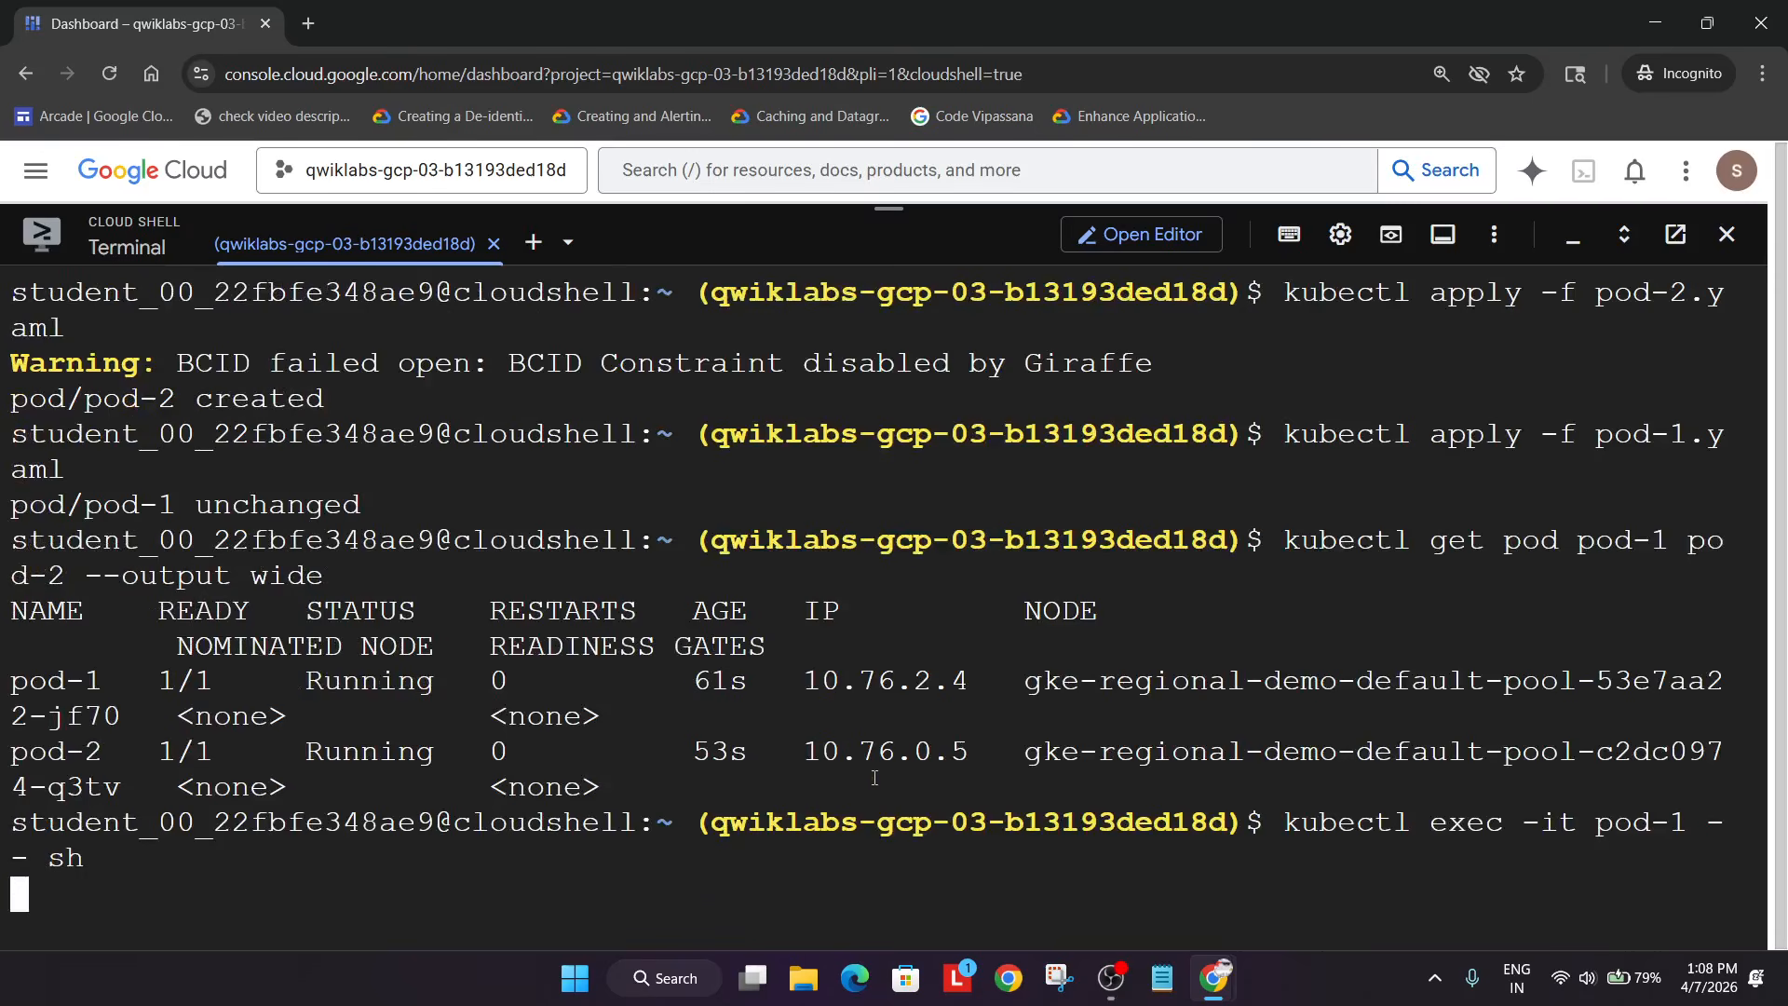
- From pod-1's shell, start a continuous ping to pod-2 at 10.76.0.5
scroll(874, 777, "up", 1)
key("alt+Tab")
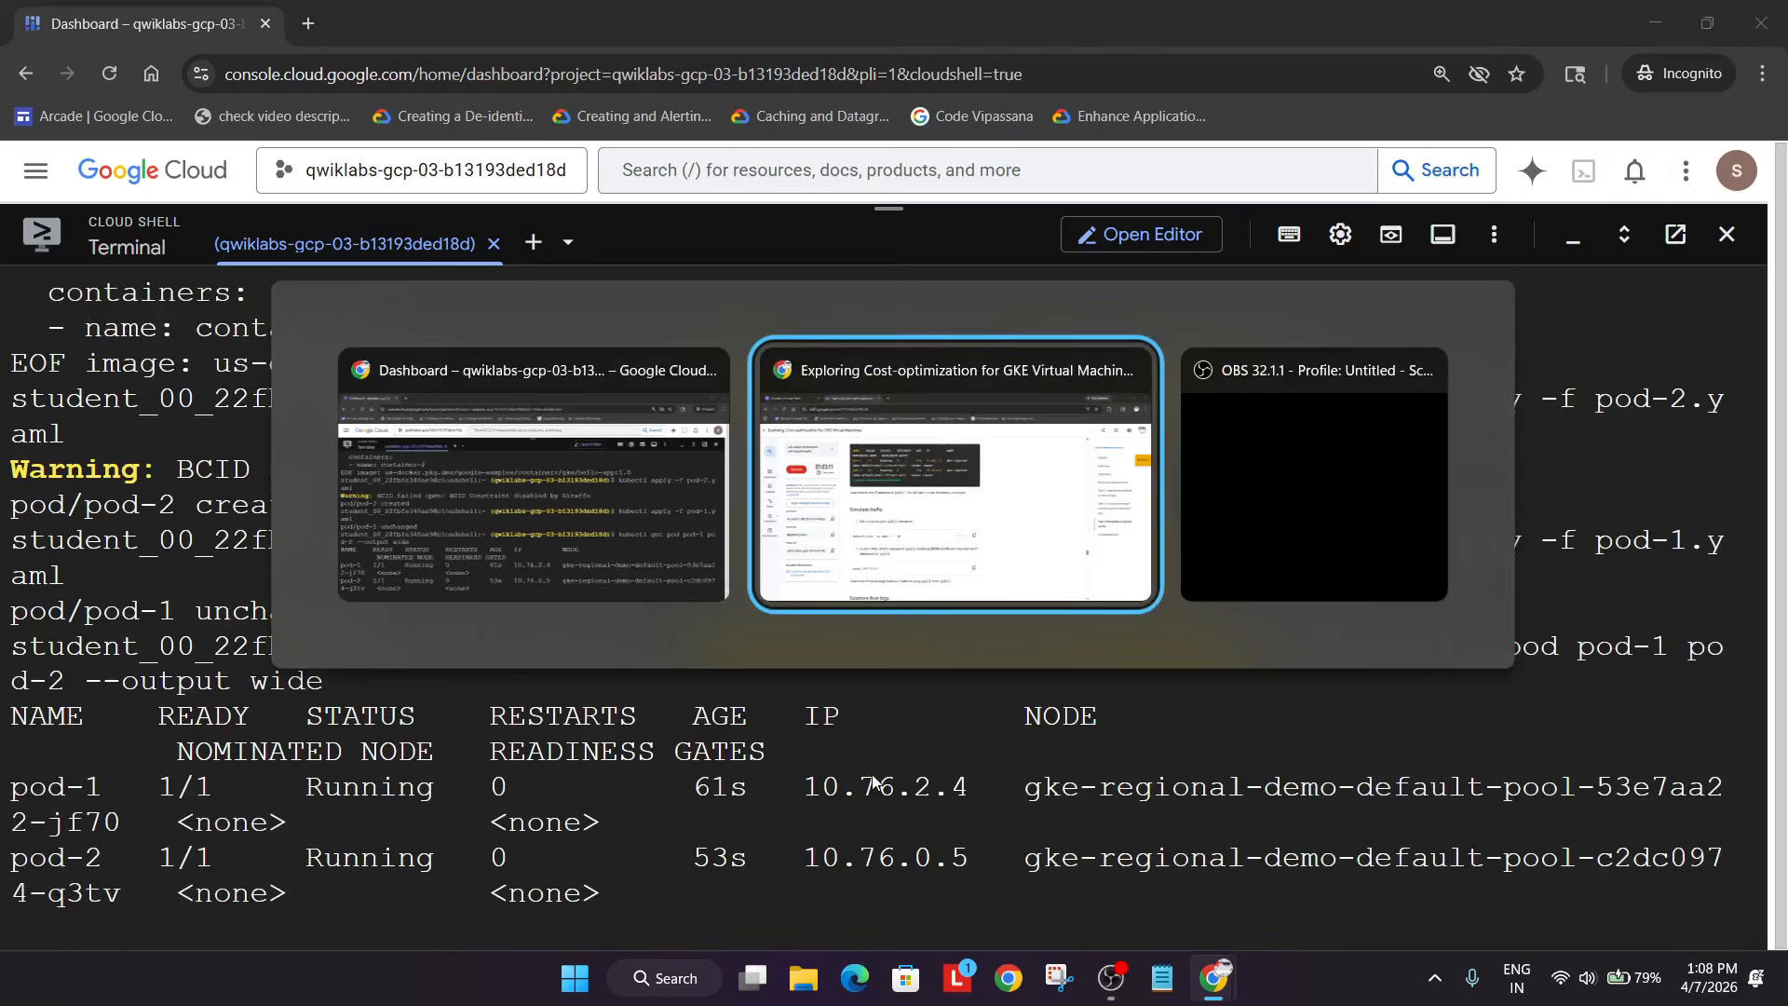
left_click(980, 801)
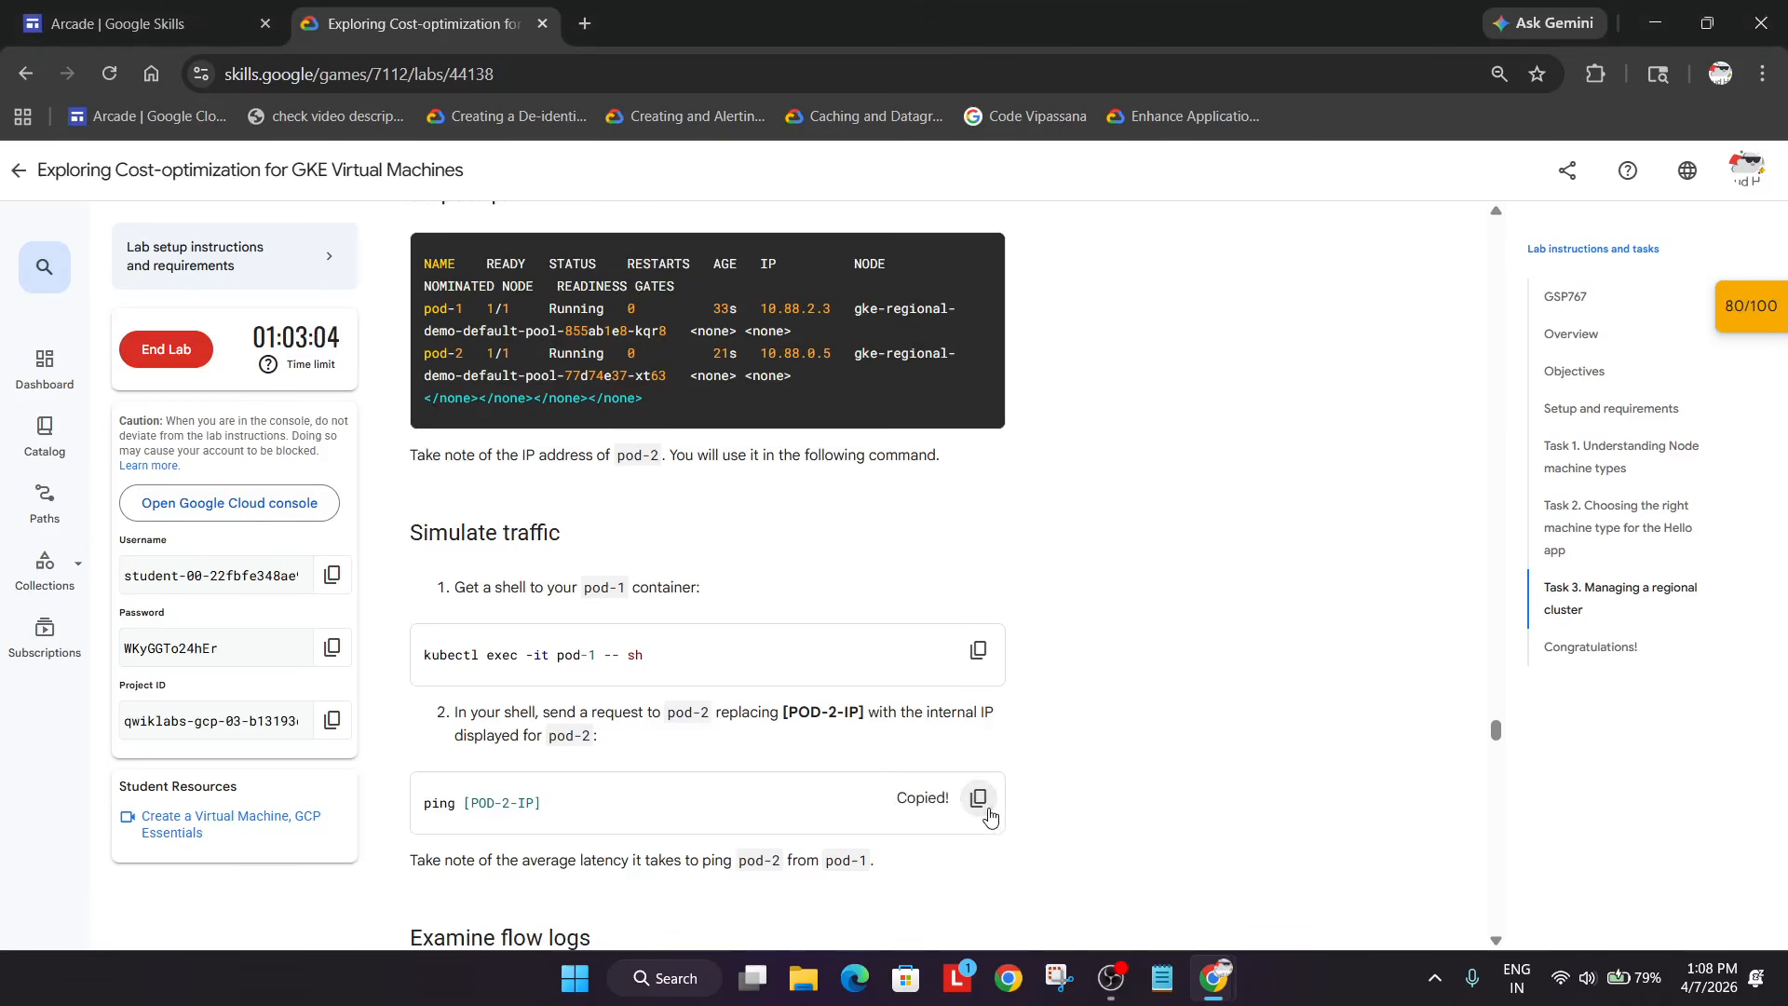
key("alt+Tab")
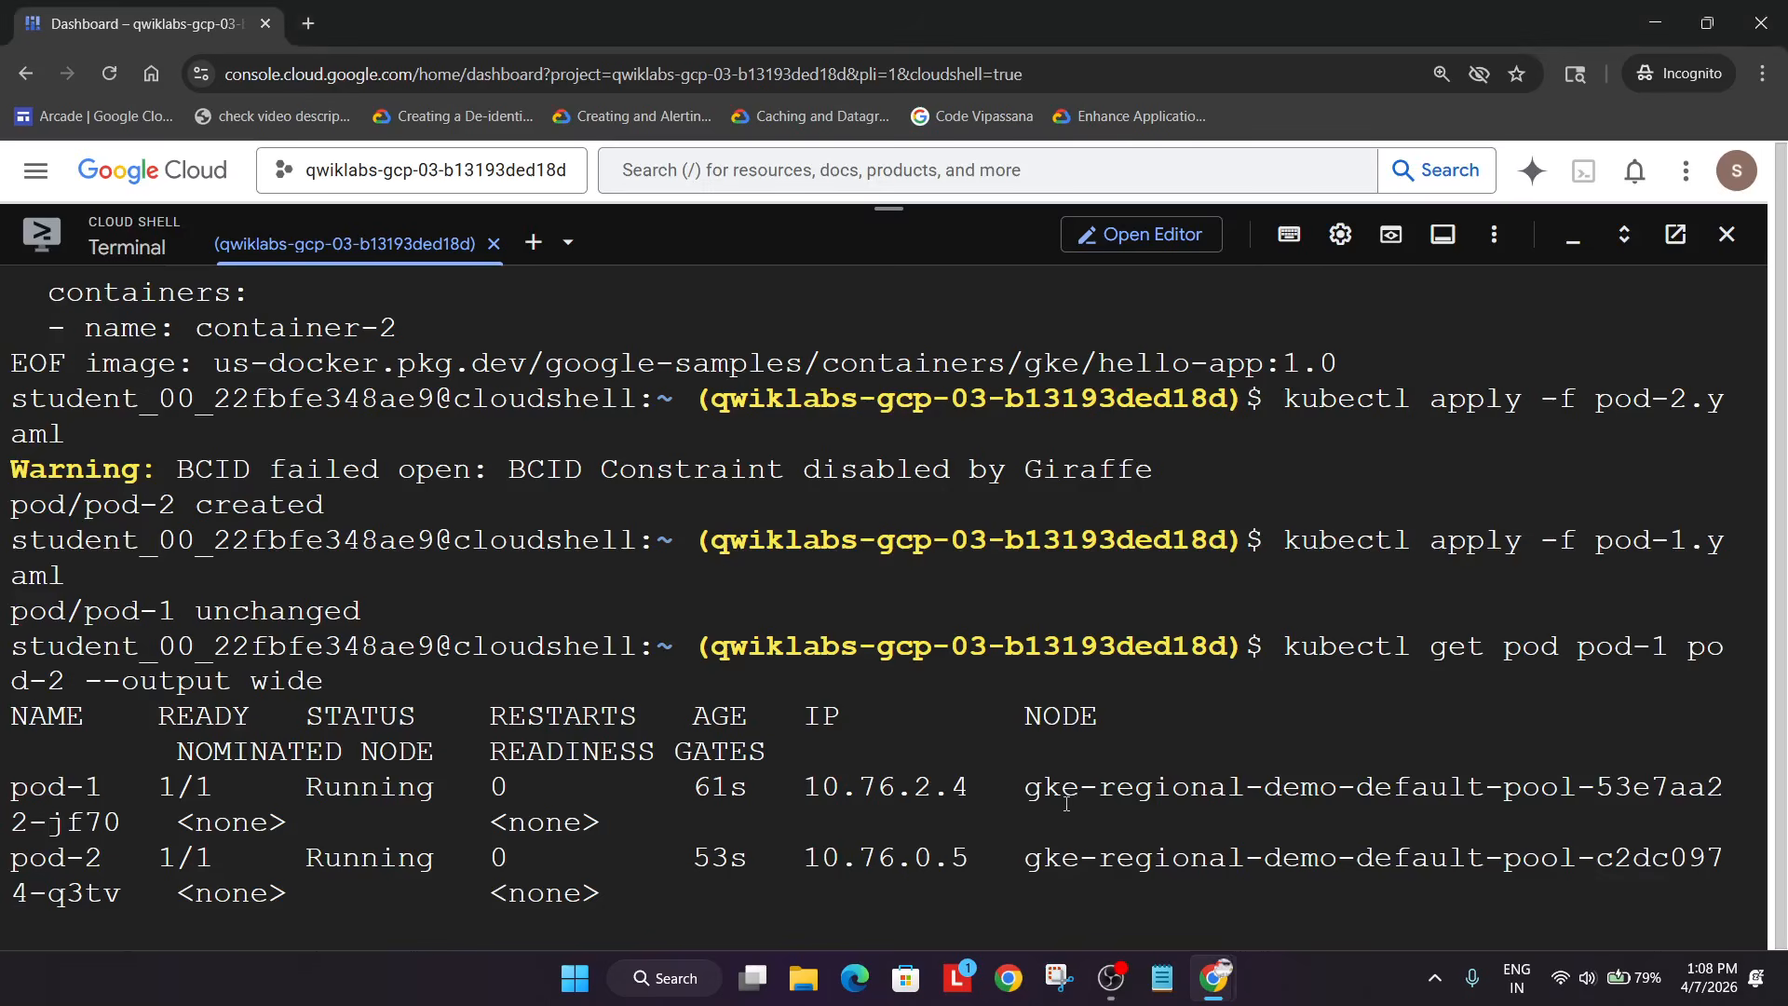
scroll(1100, 857, "down", 1)
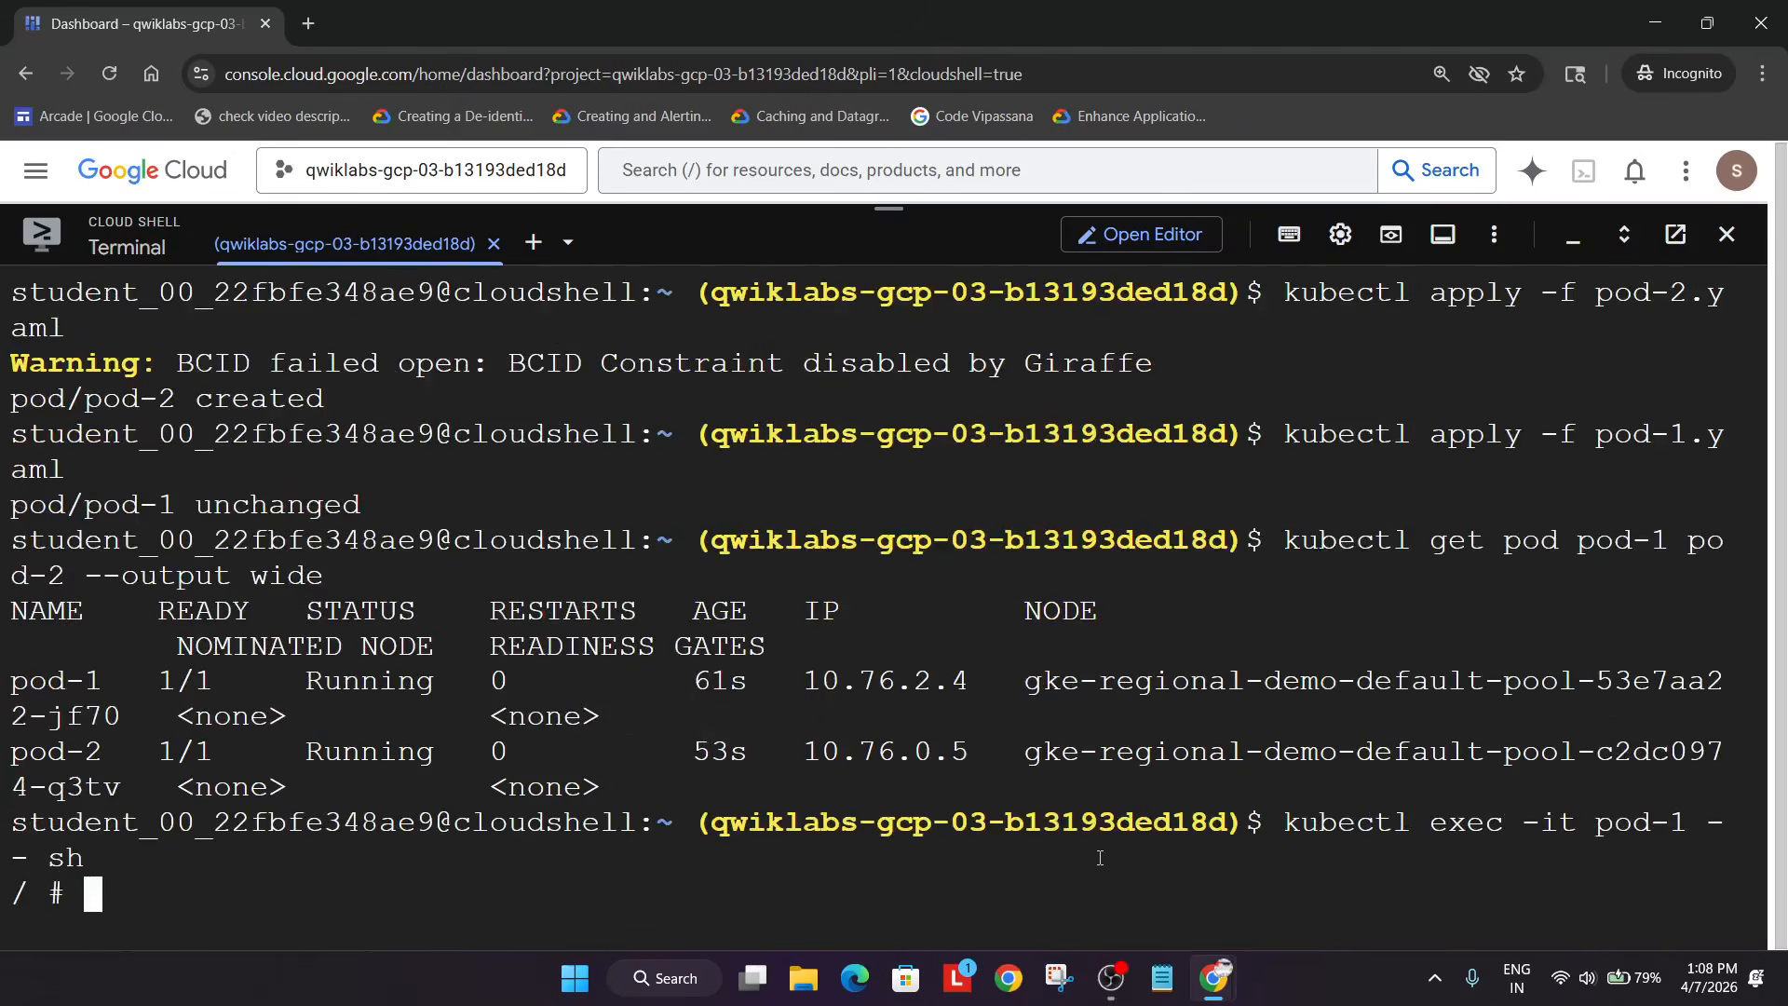
type("pi")
key("BackSpace")
type("ing")
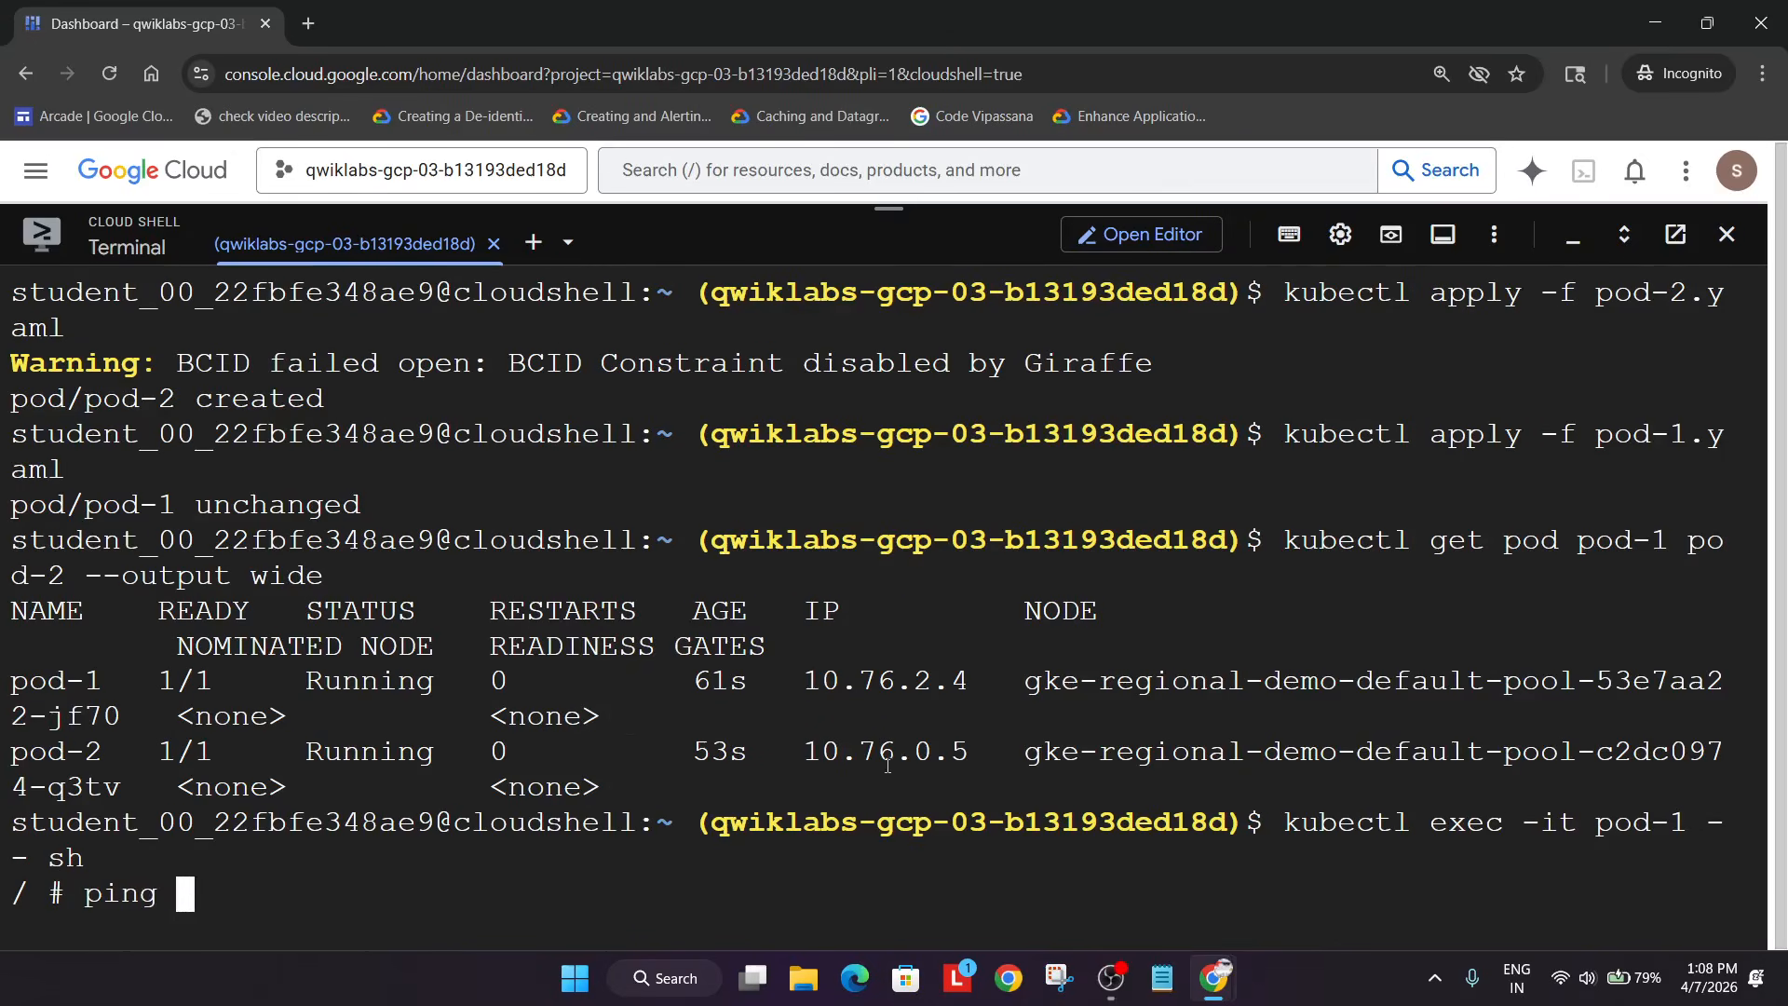
key("alt+Tab")
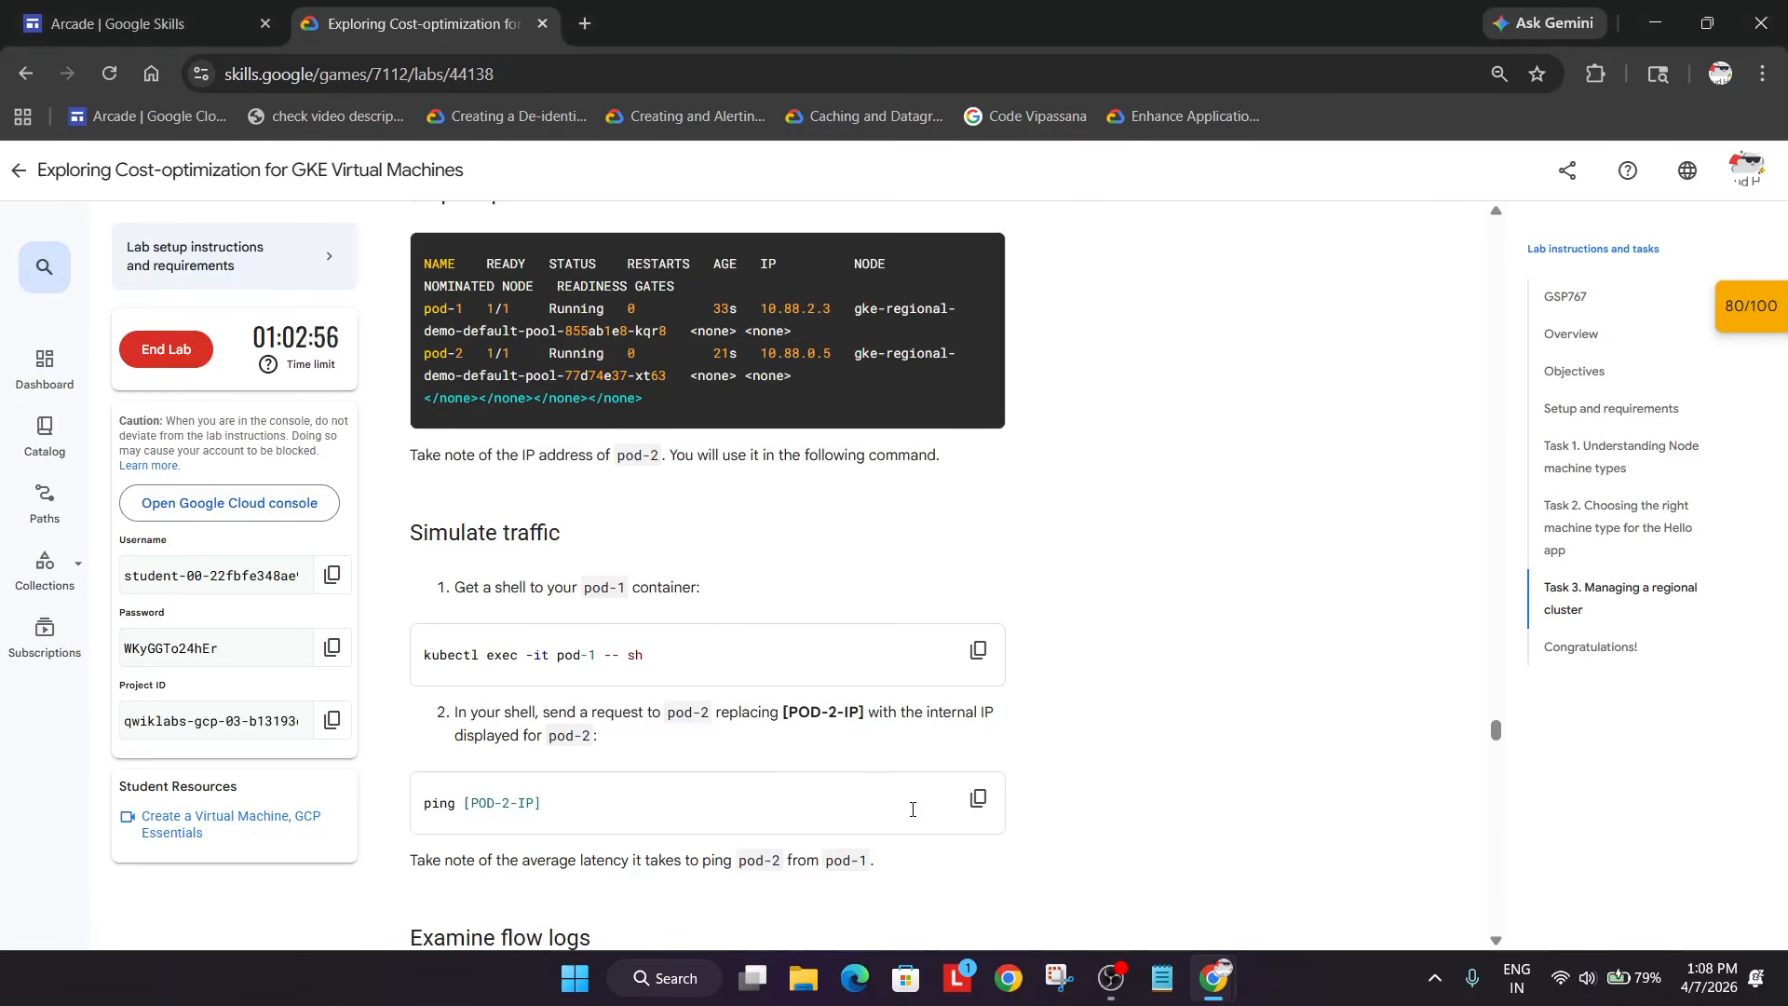
key("alt+Tab")
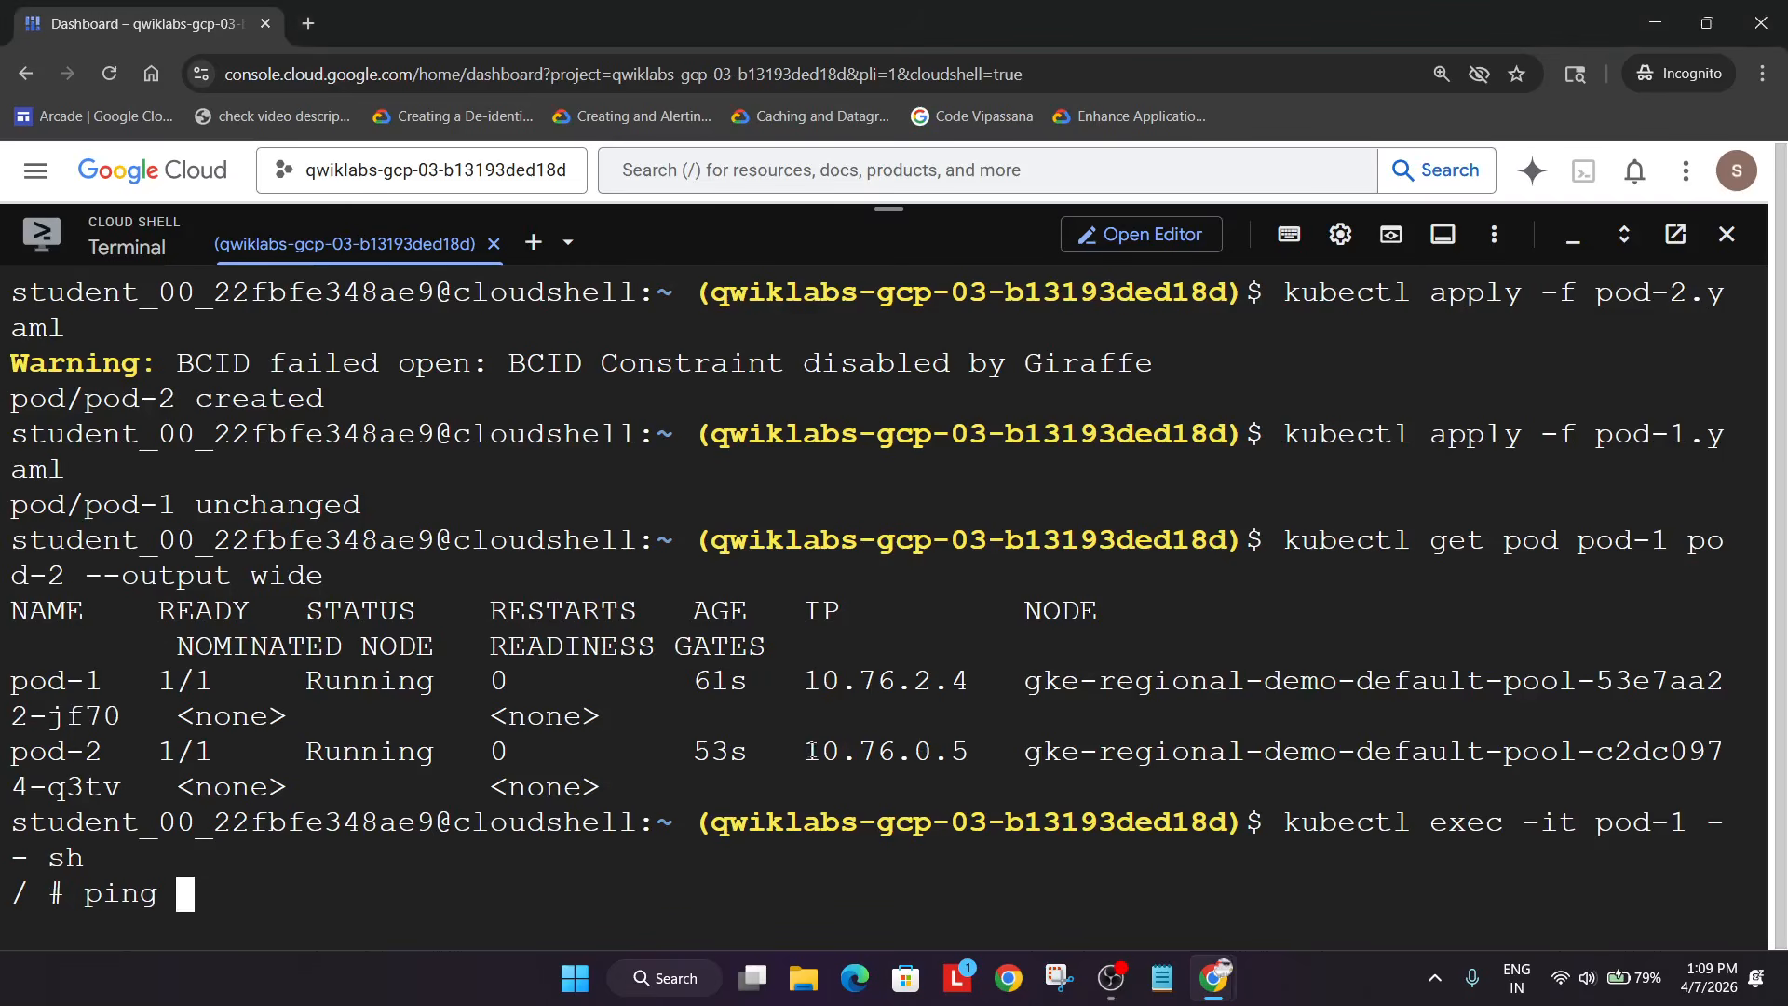
left_click_drag(807, 751, 971, 751)
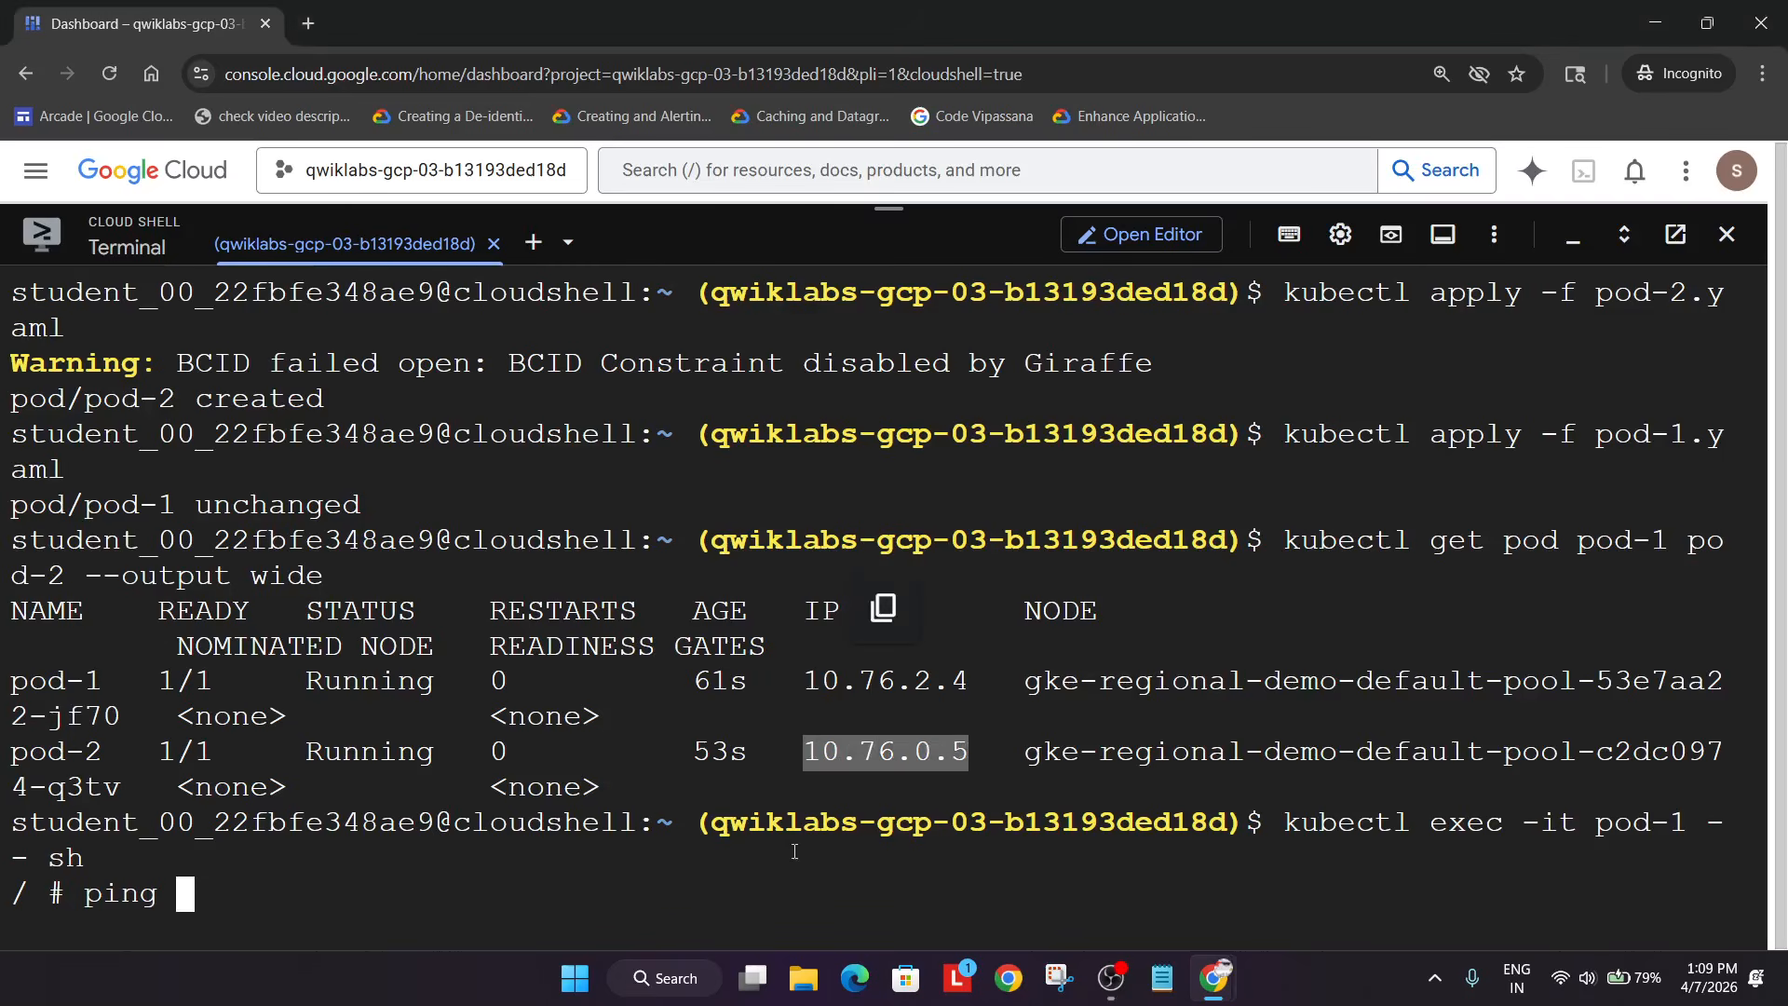
key("ctrl+v")
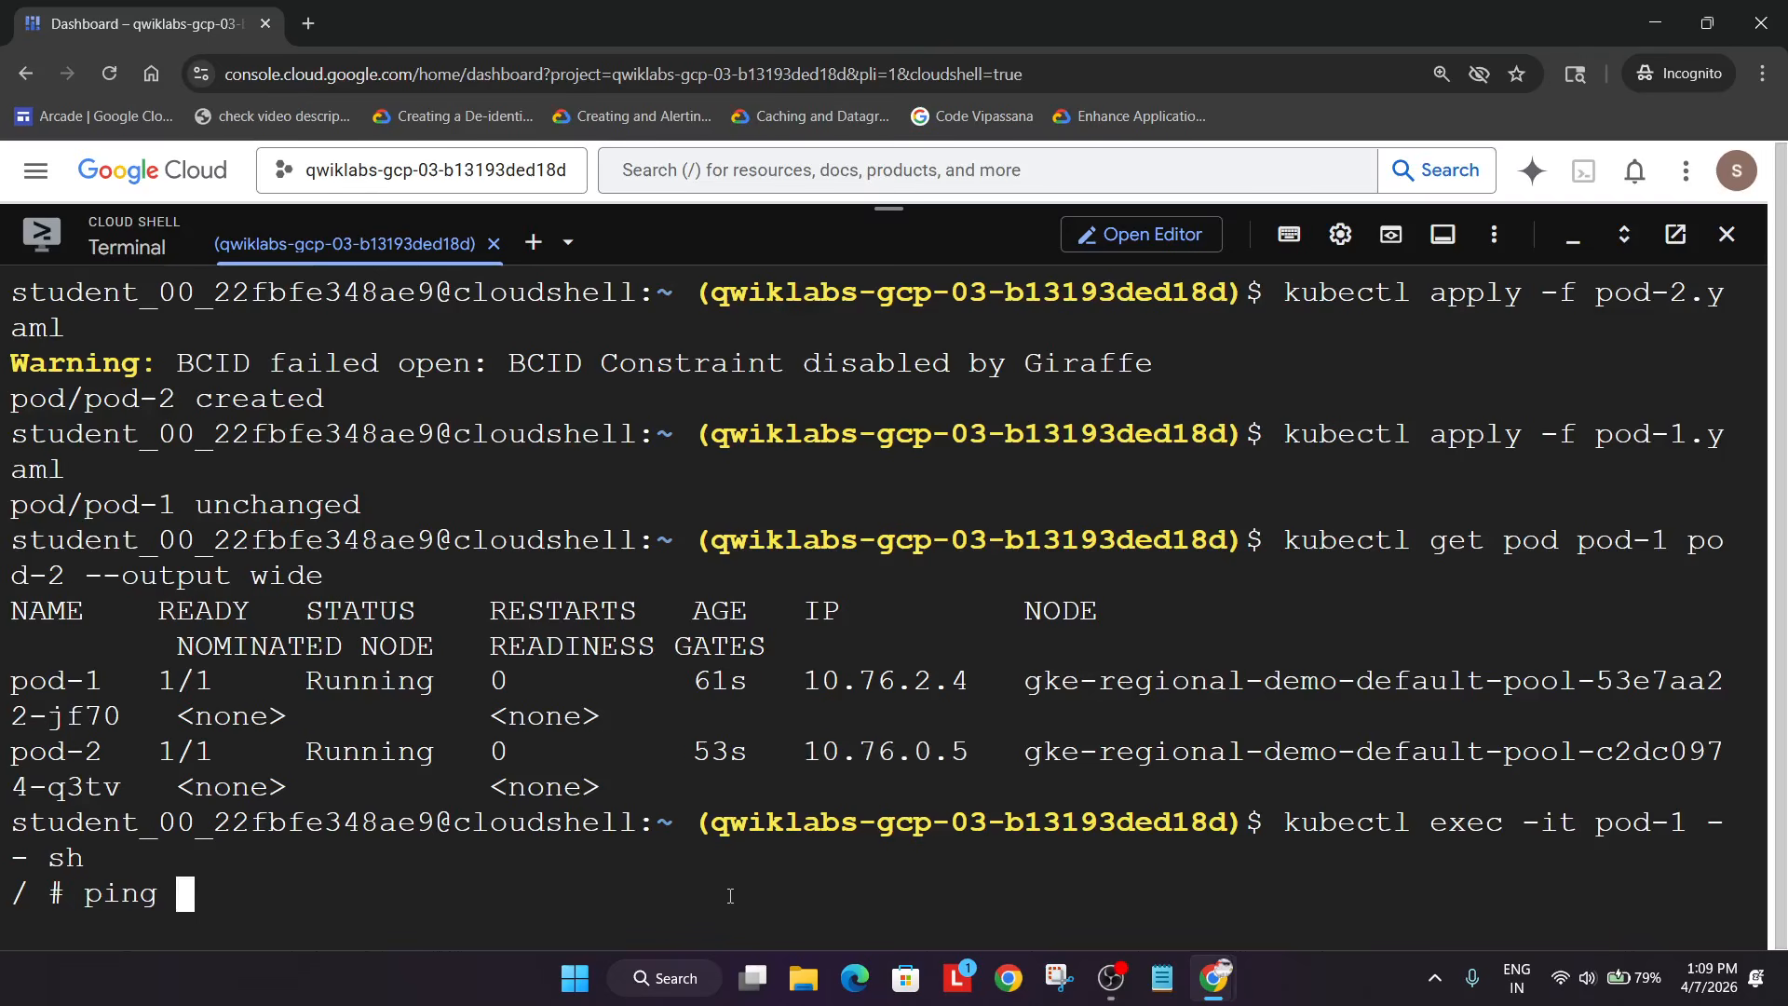
key("Return")
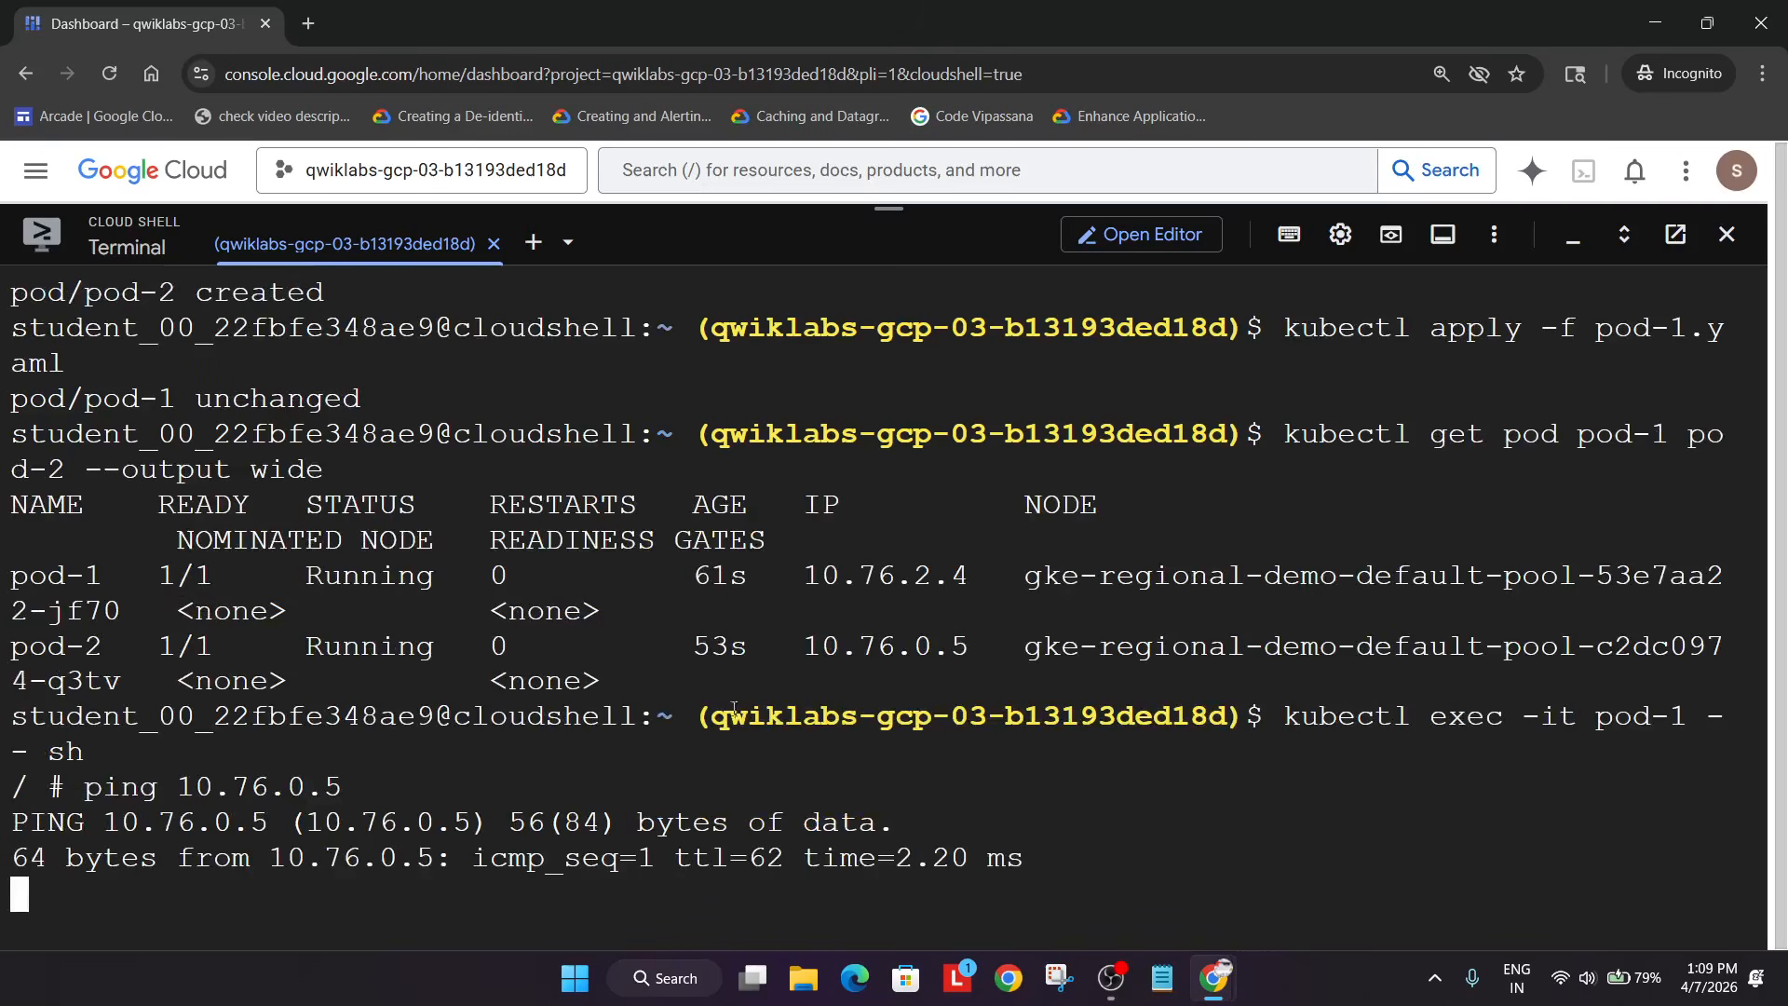
- Shrink the Cloud Shell panel and read ahead in the lab instructions
left_click_drag(879, 213, 949, 621)
key("alt+Tab")
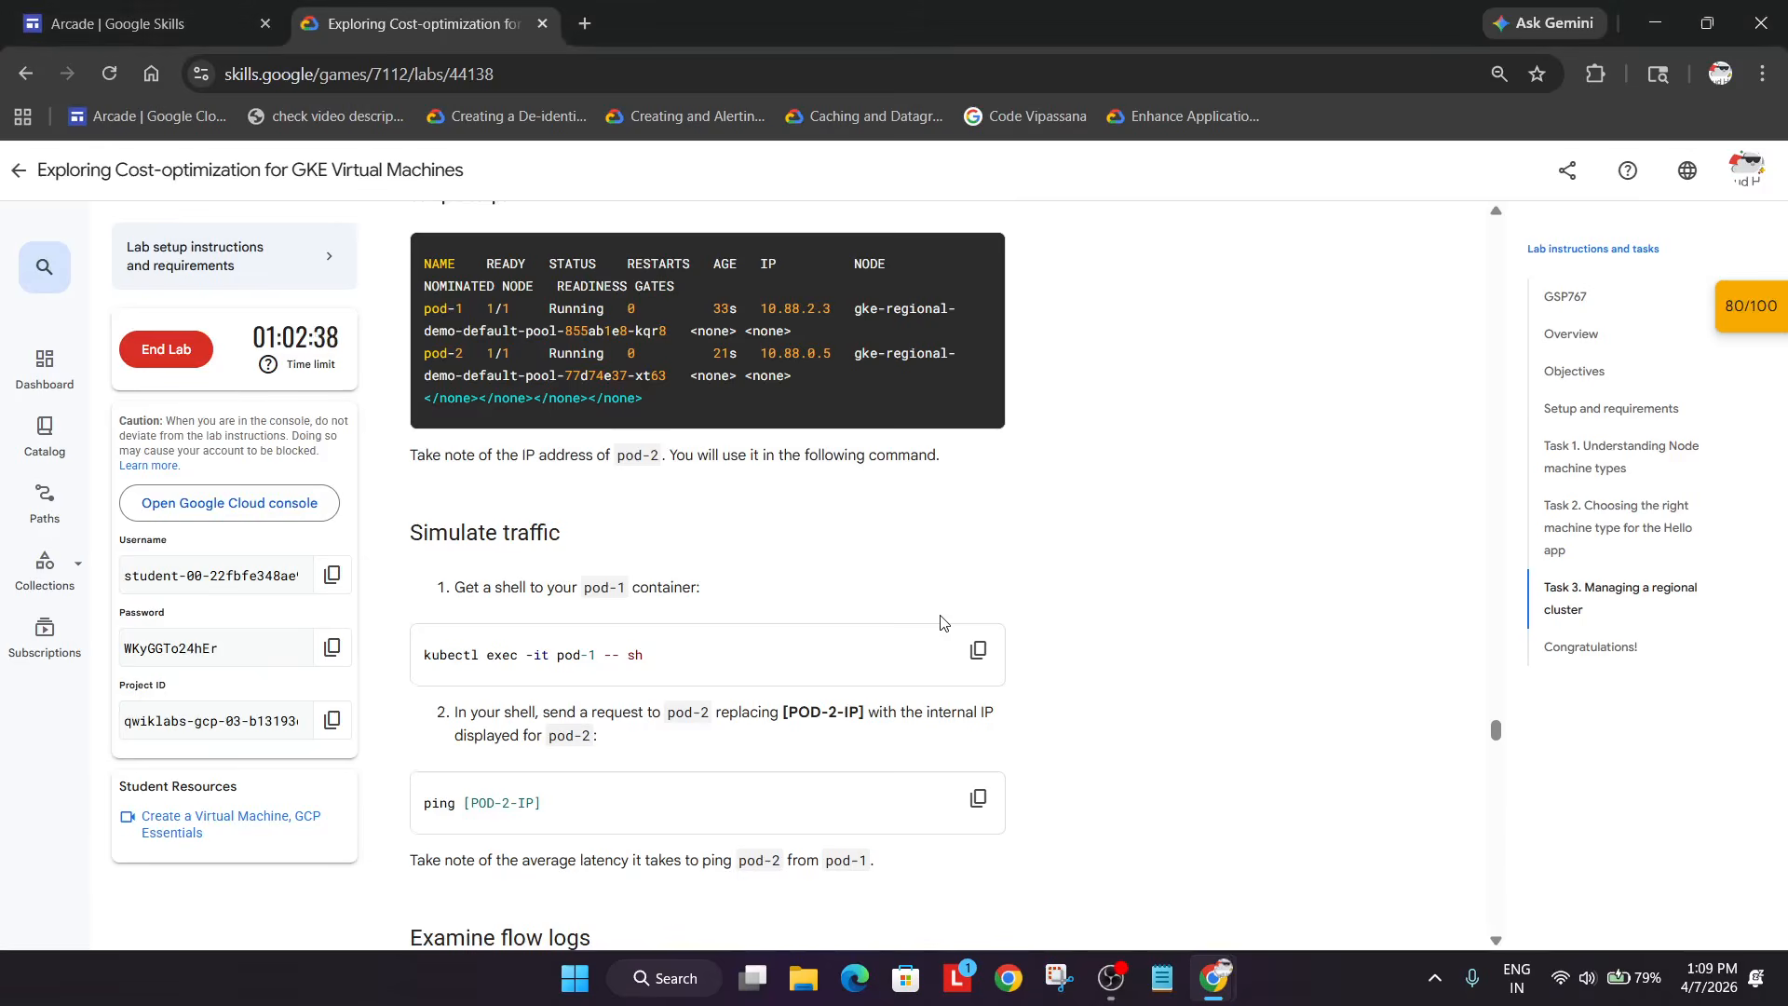
scroll(940, 620, "down", 5)
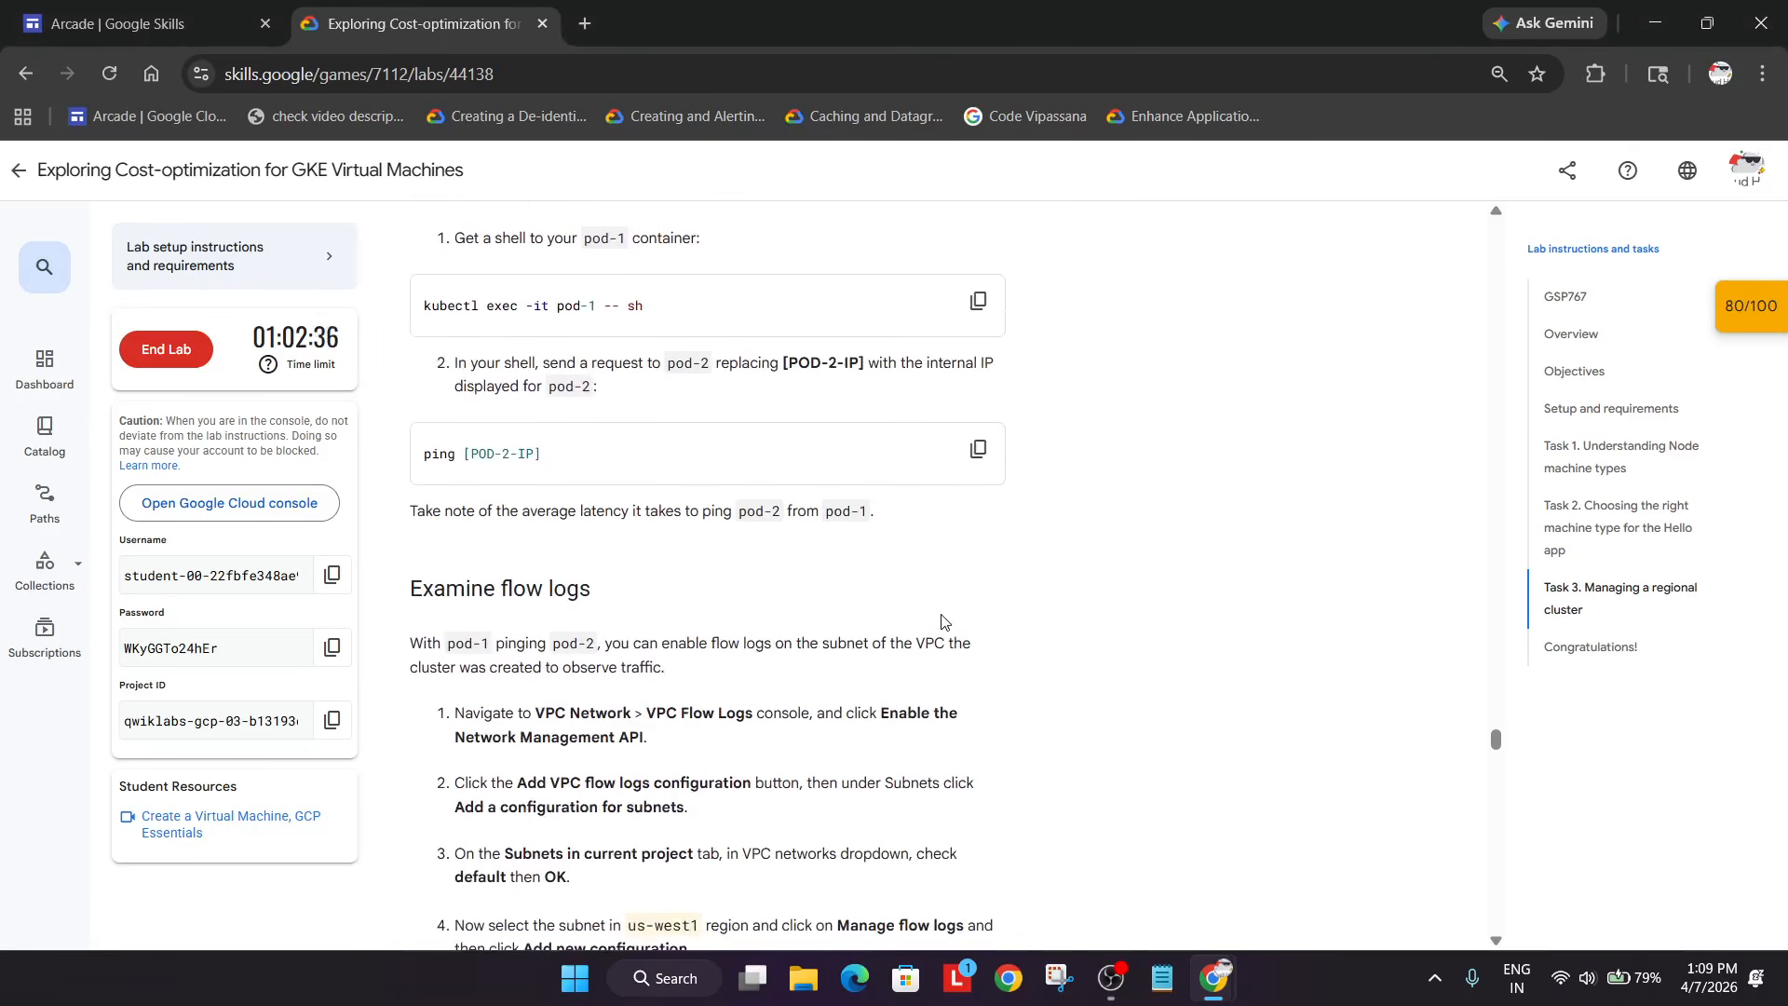
scroll(944, 621, "down", 4)
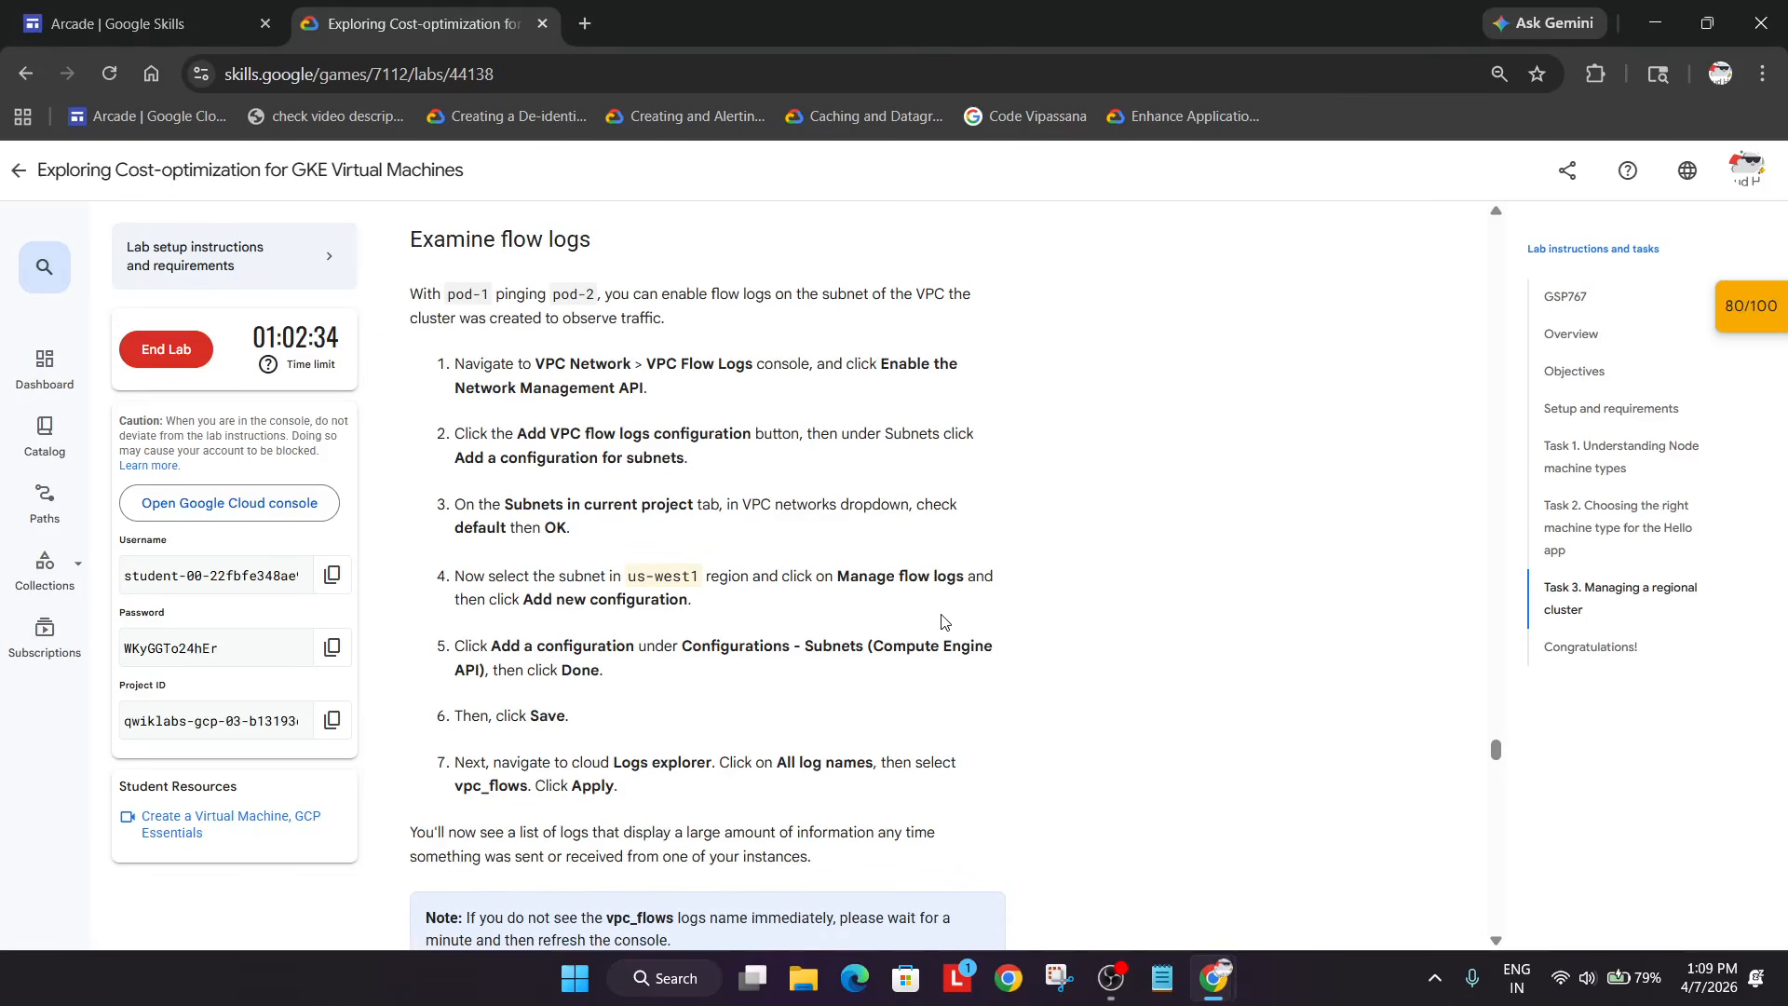
key("alt+Tab")
- Open the VPC networks page through the console search for 'vpc' and minimize Cloud Shell
left_click(821, 174)
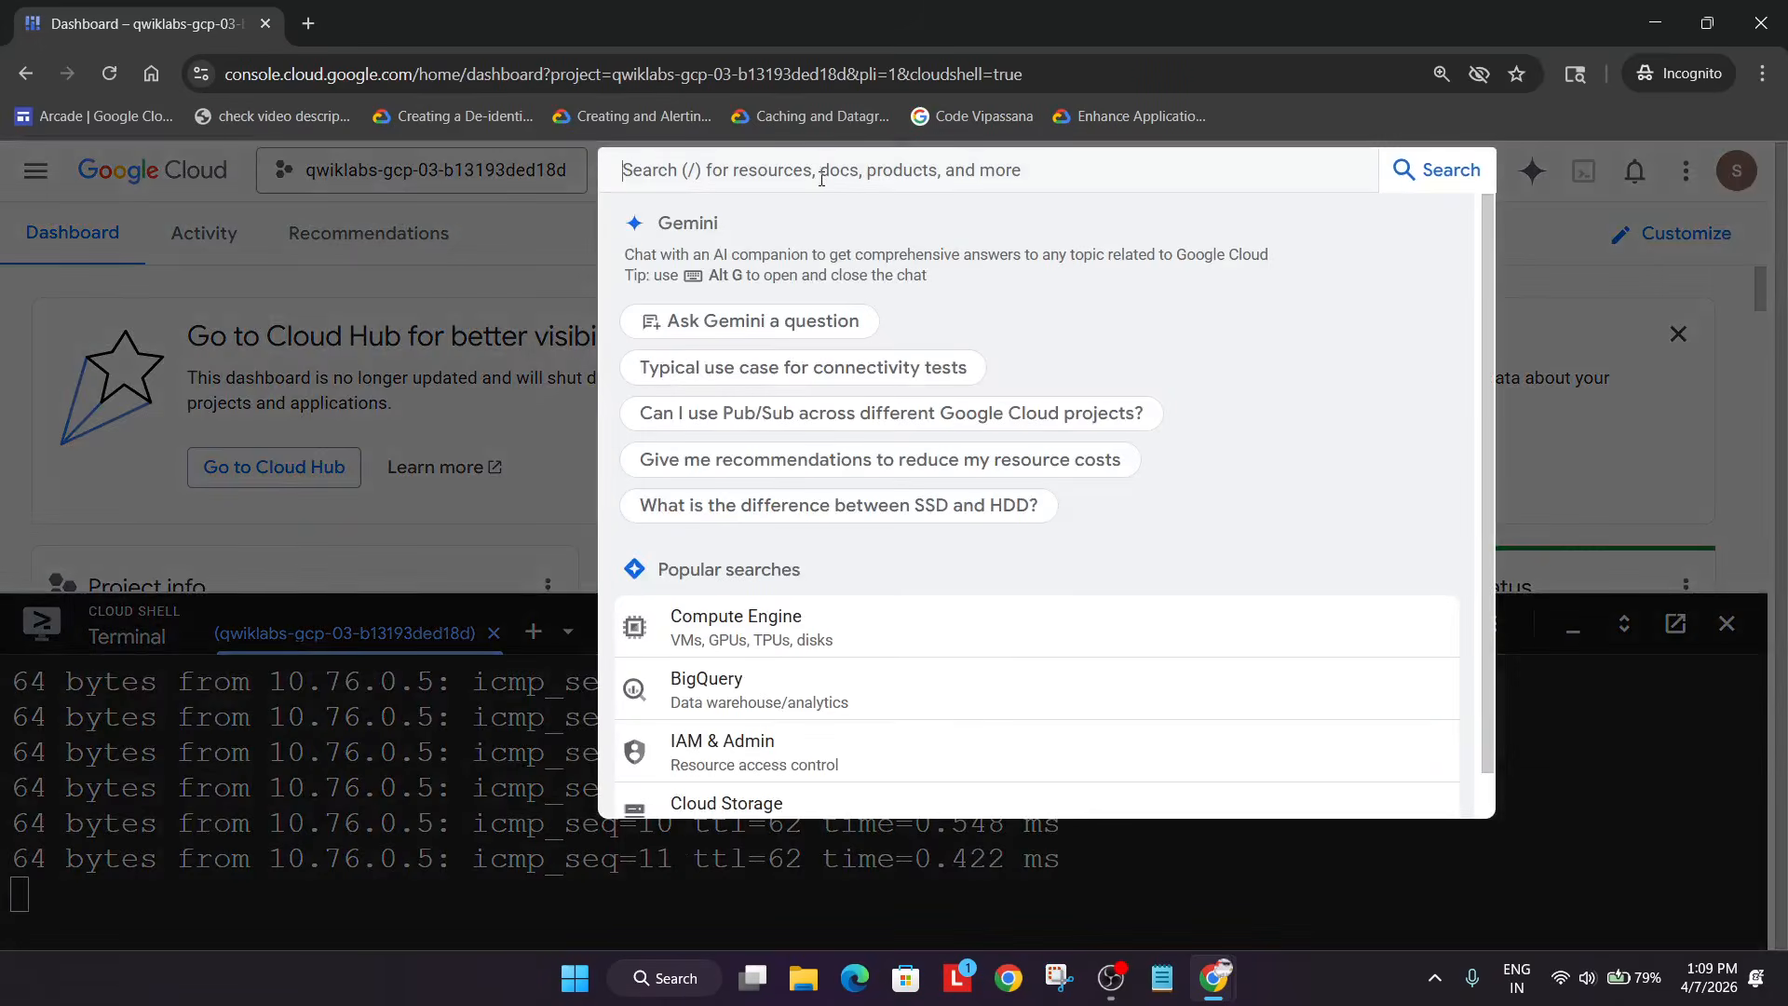
type("vpc")
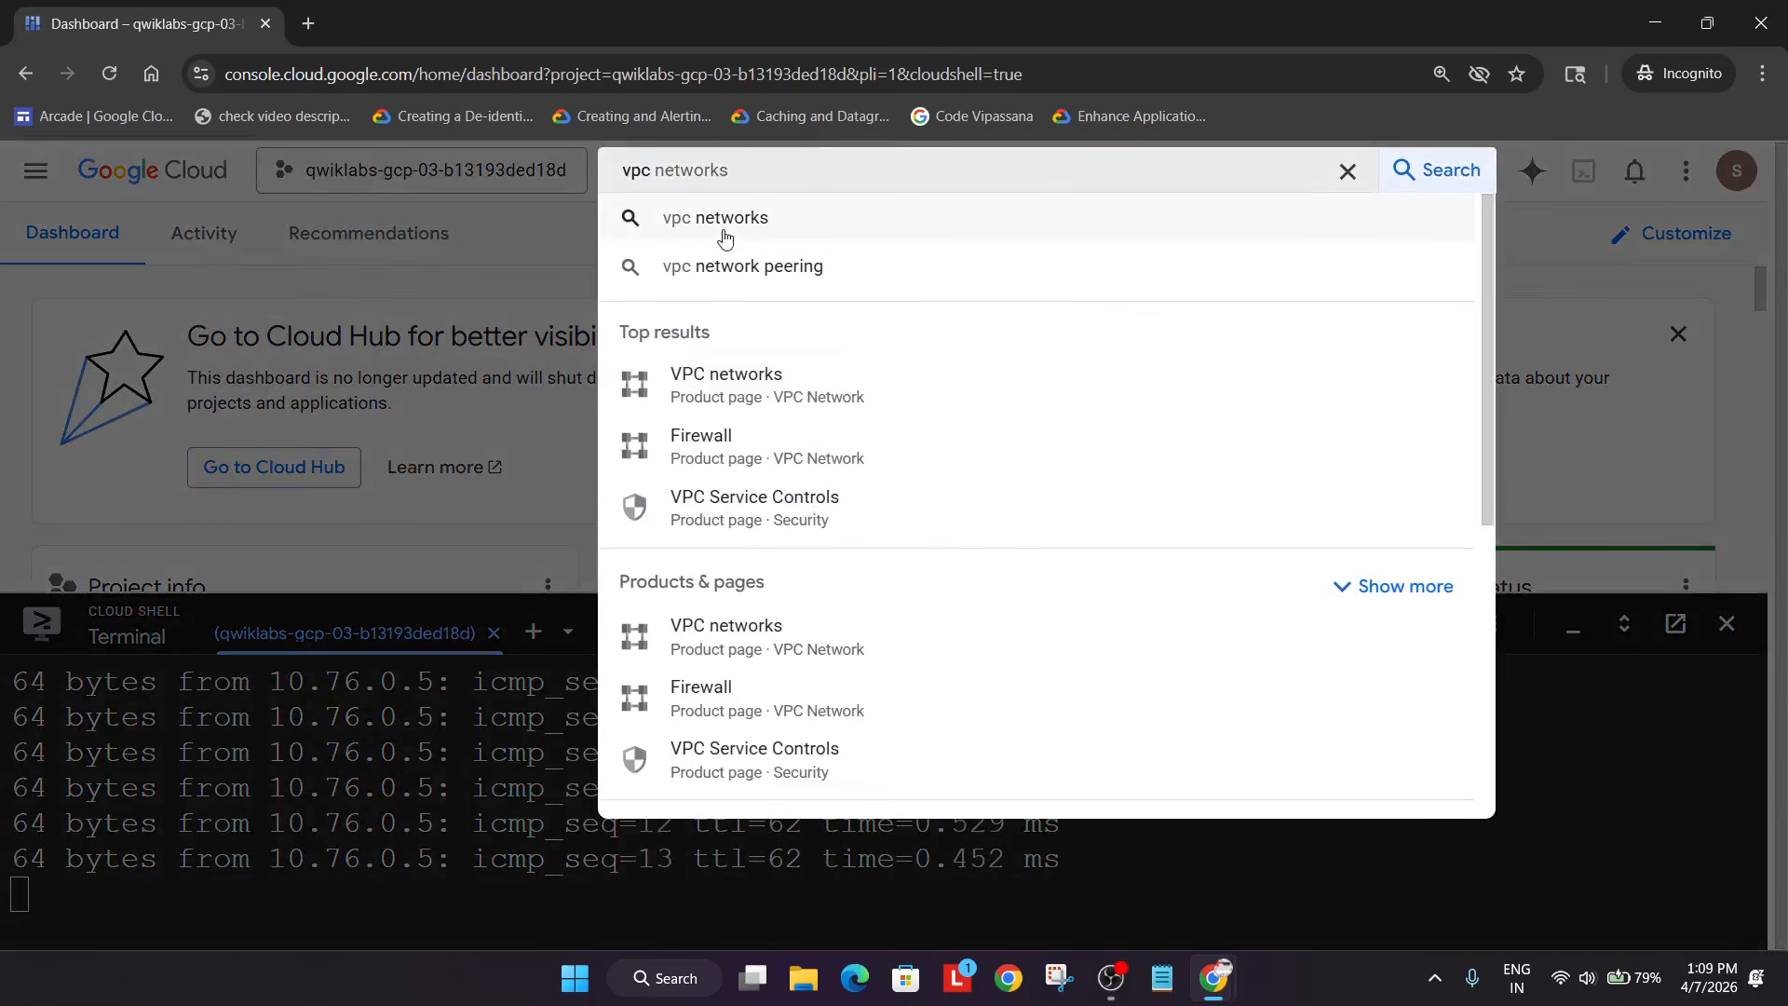
left_click(849, 619)
left_click(1118, 974)
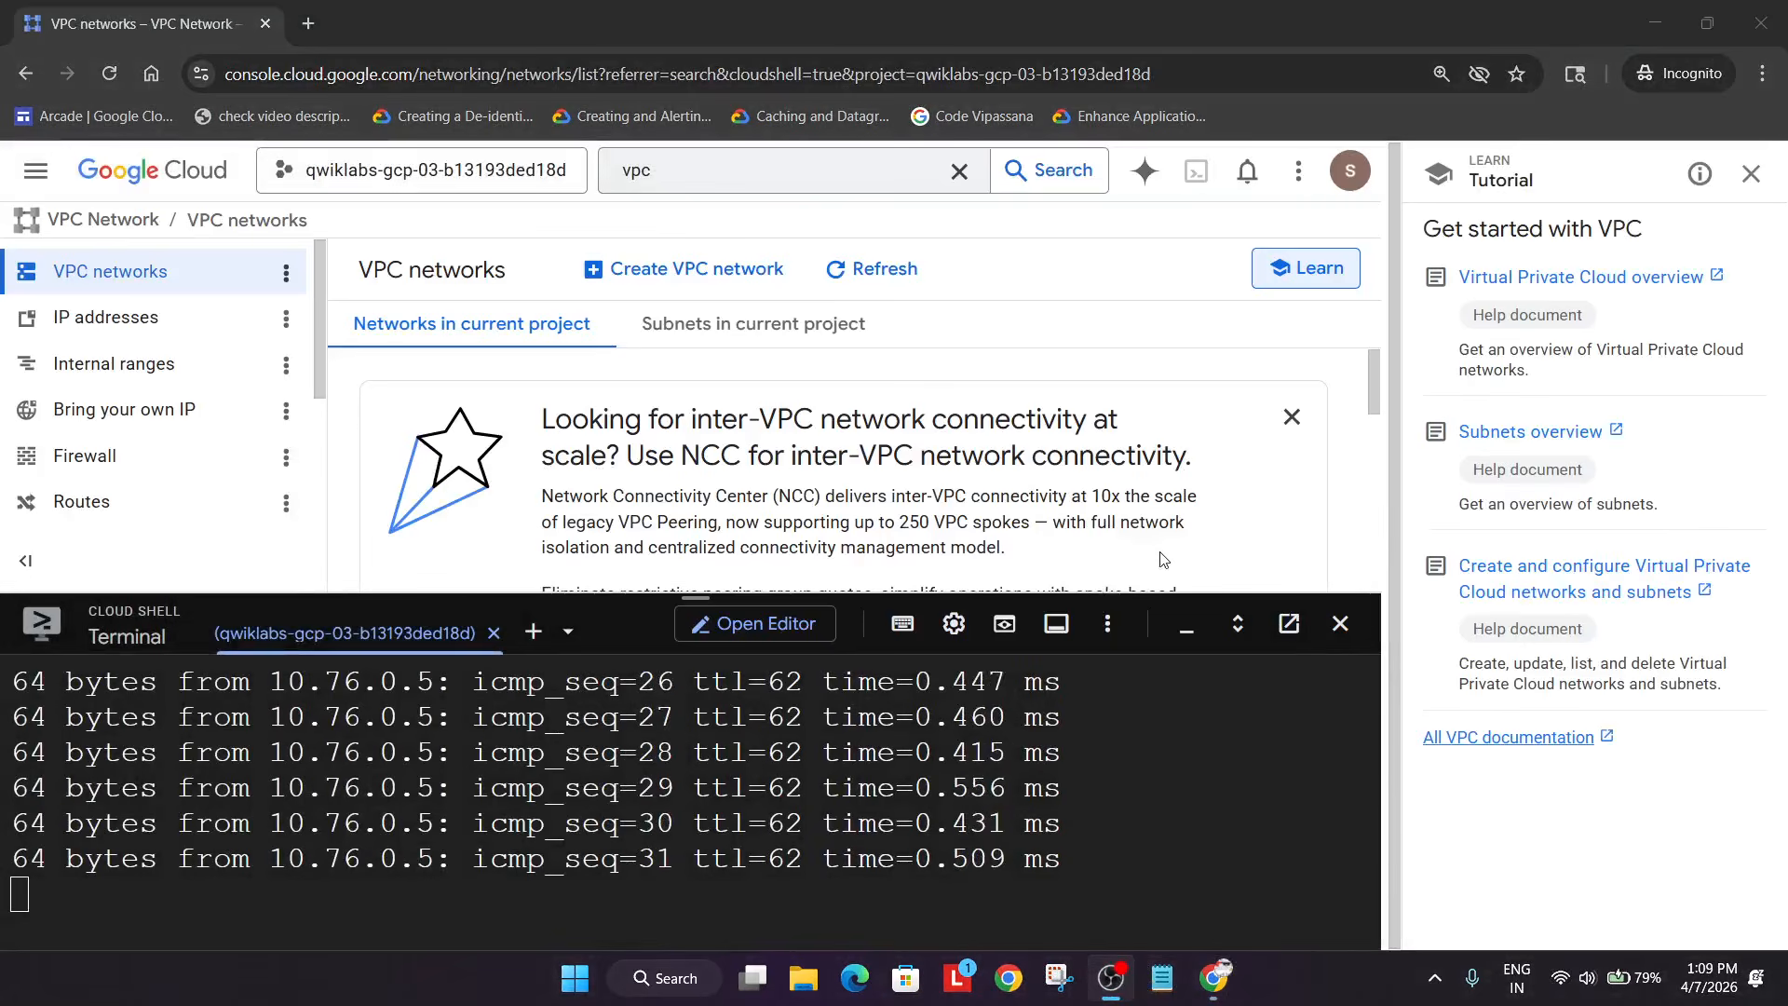
left_click(1186, 626)
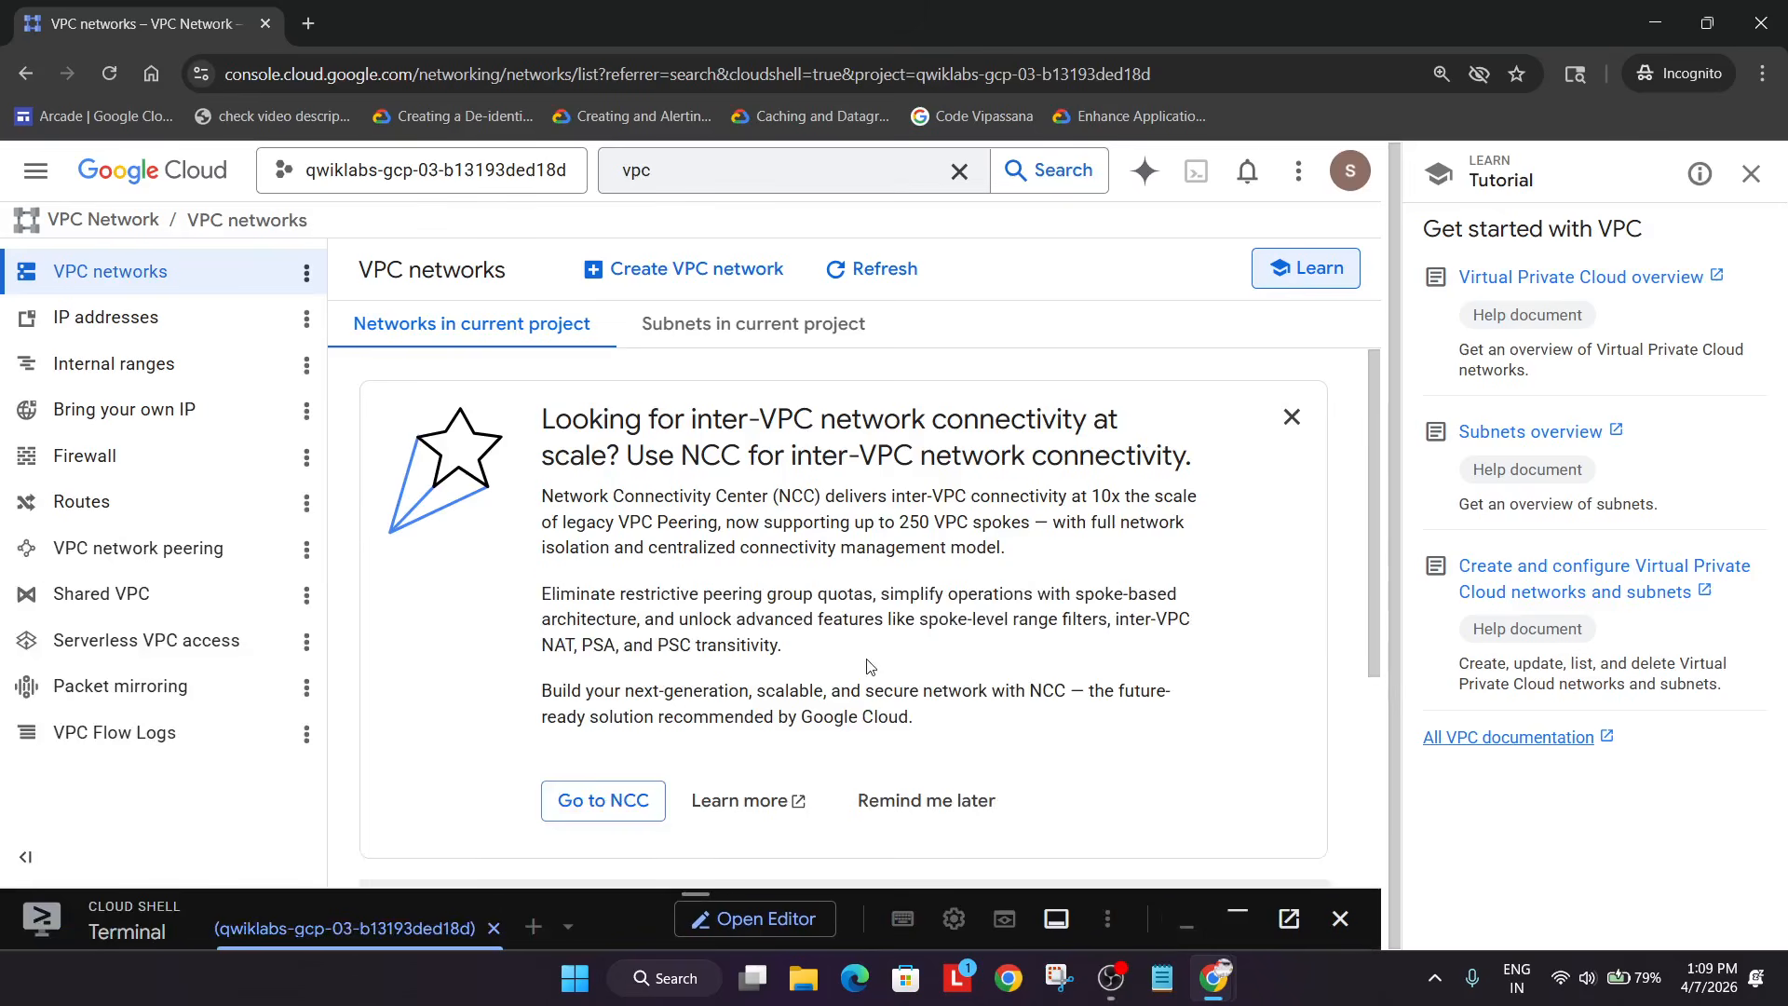
scroll(851, 699, "down", 4)
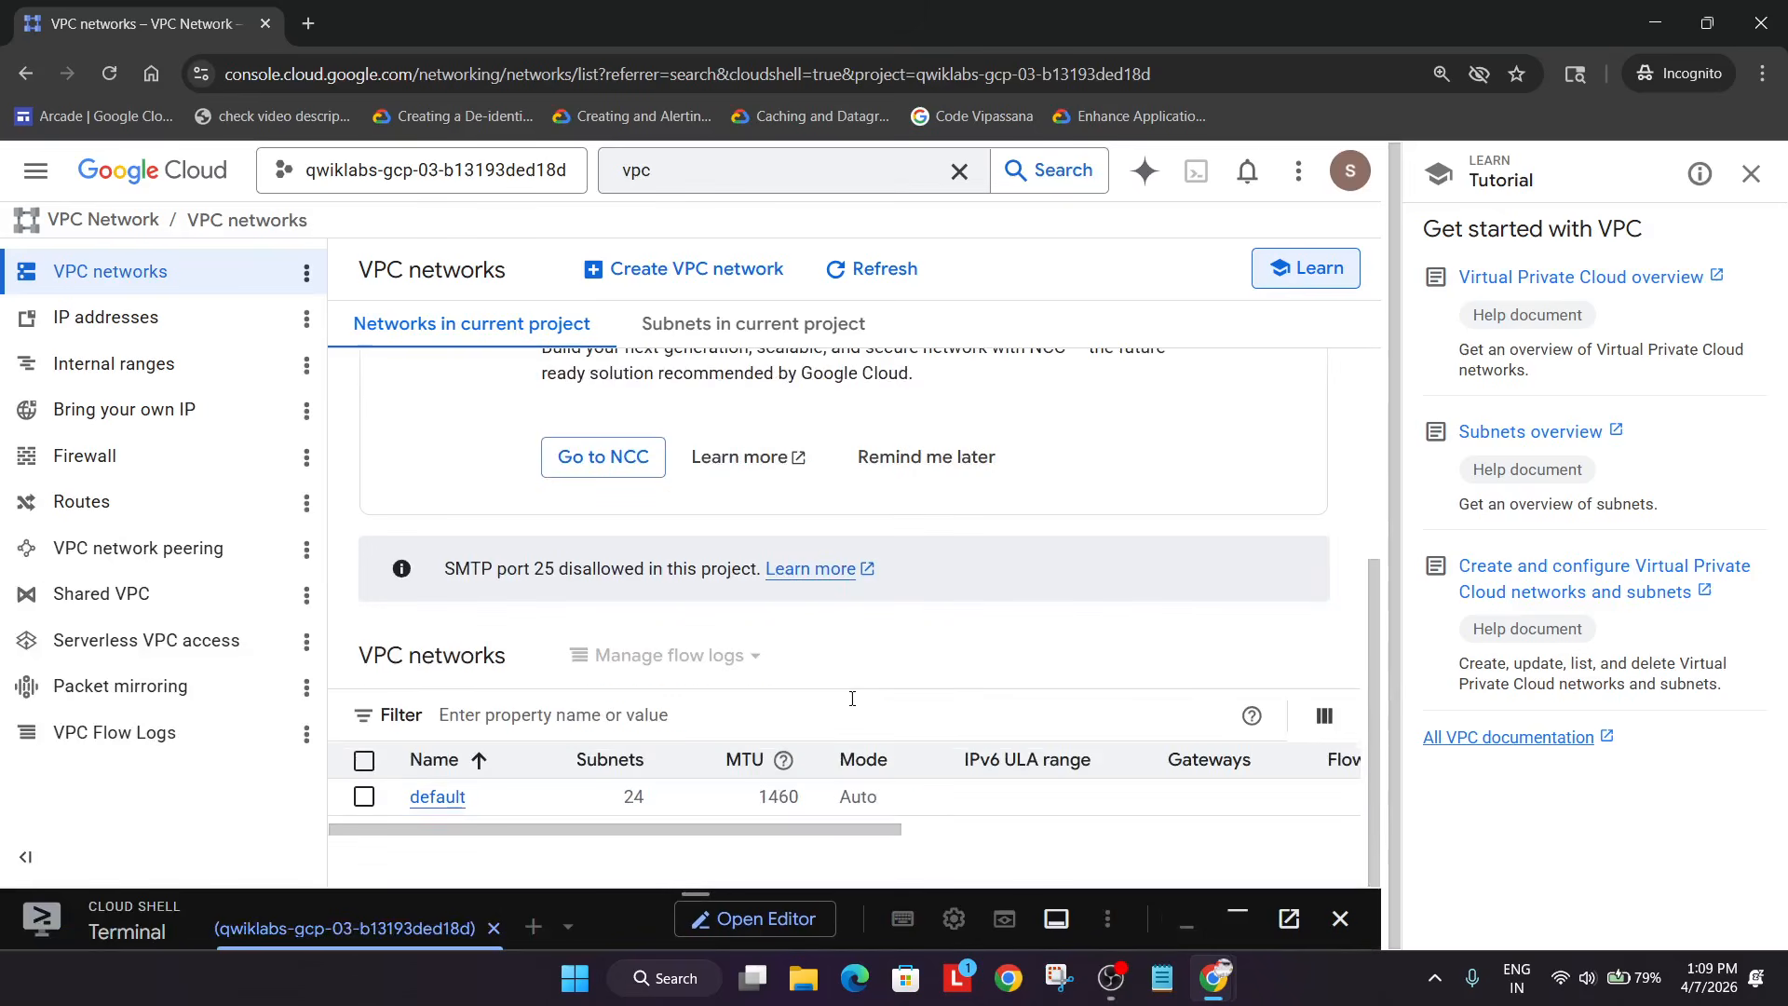
- Open the default network's details and show its subnets
left_click(441, 799)
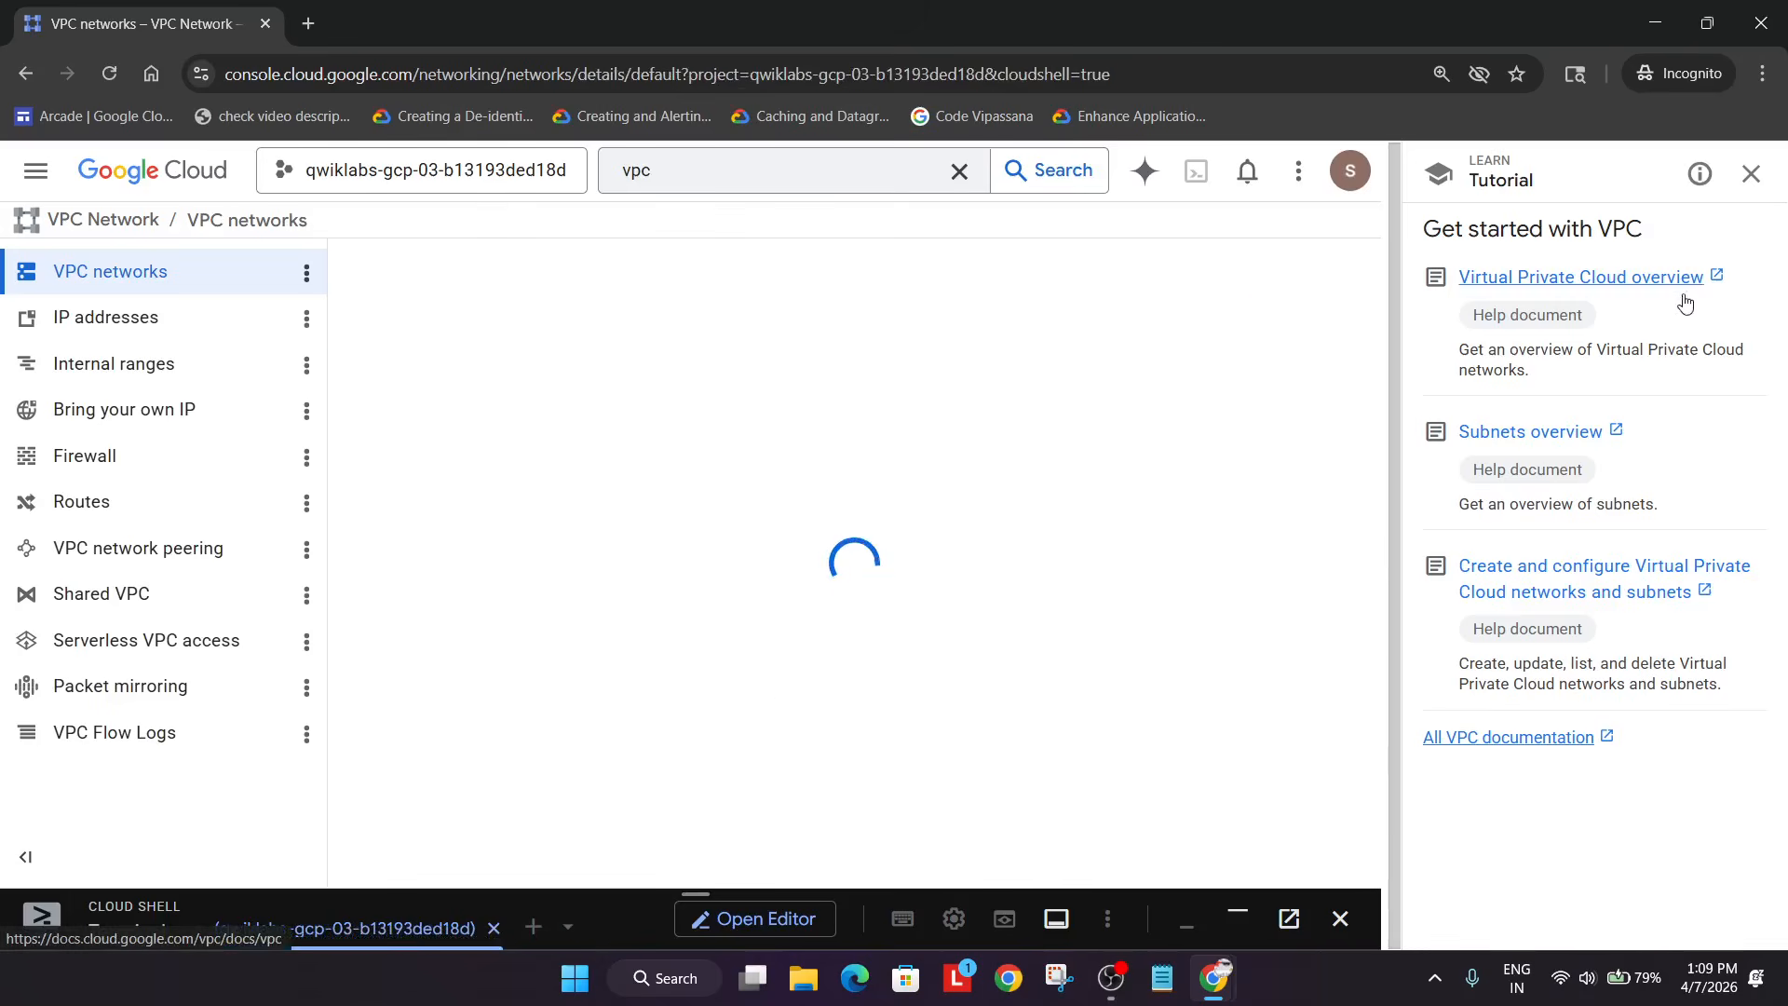
left_click(1751, 174)
left_click(1738, 170)
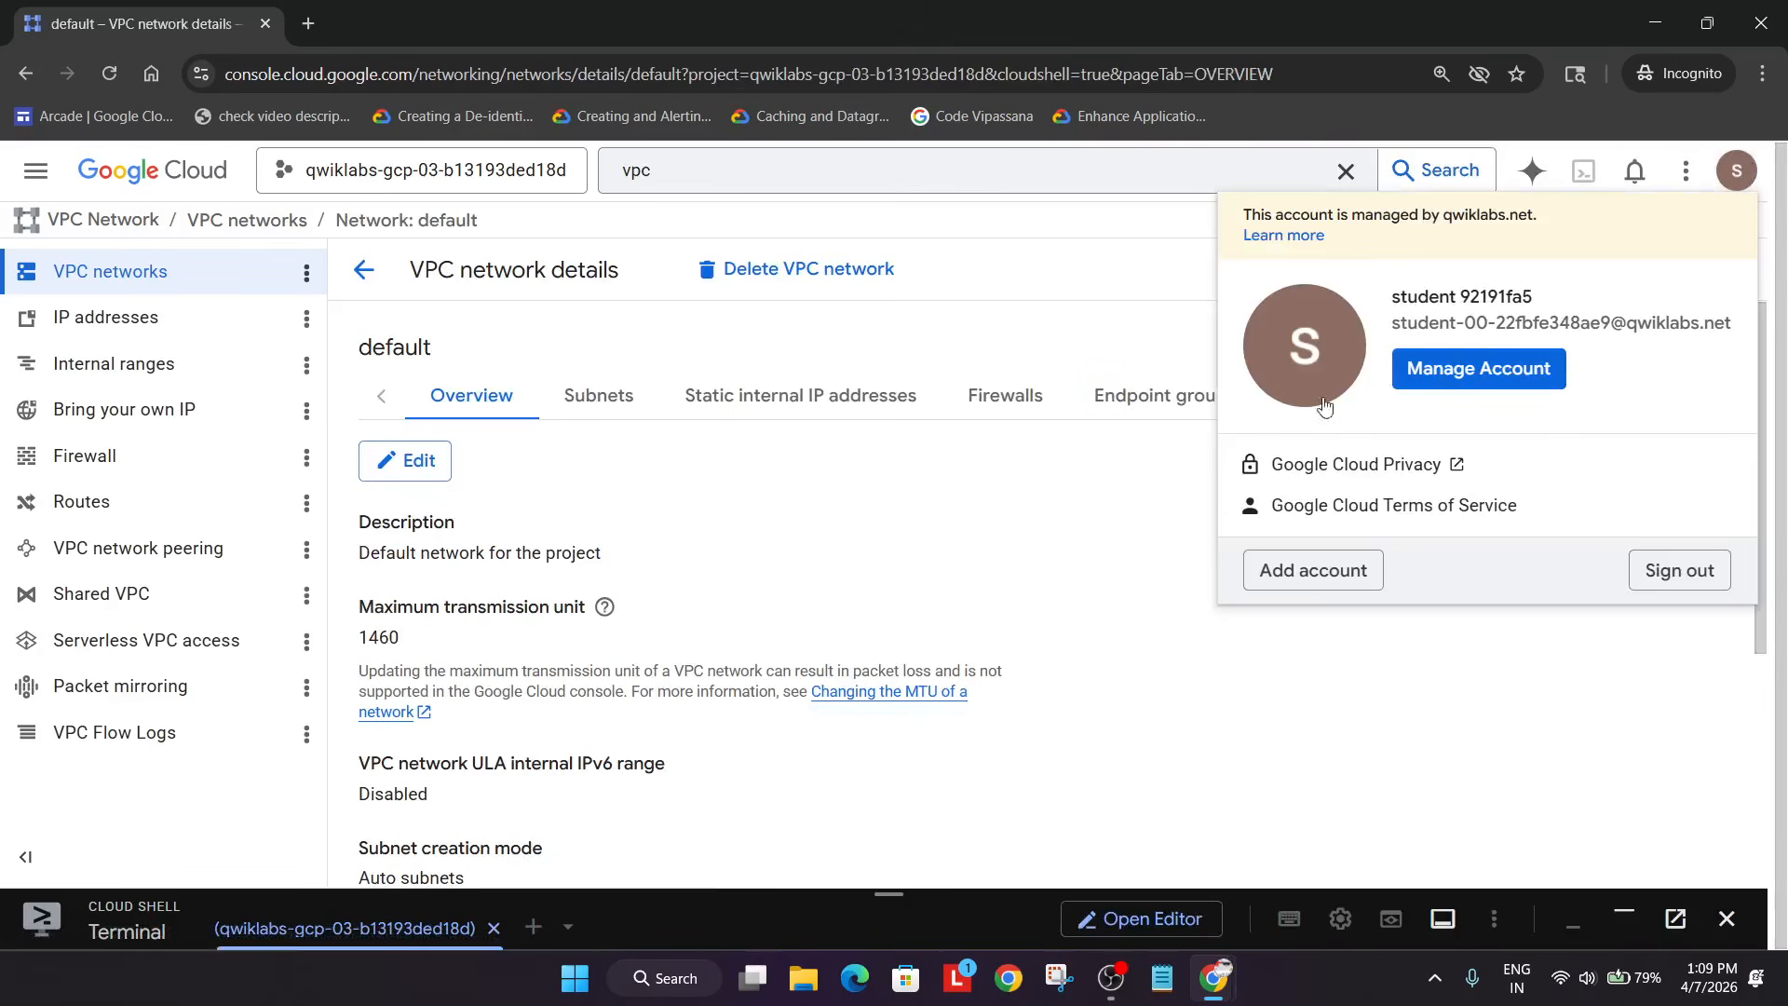
left_click(1517, 645)
scroll(1074, 623, "down", 5)
scroll(932, 559, "up", 5)
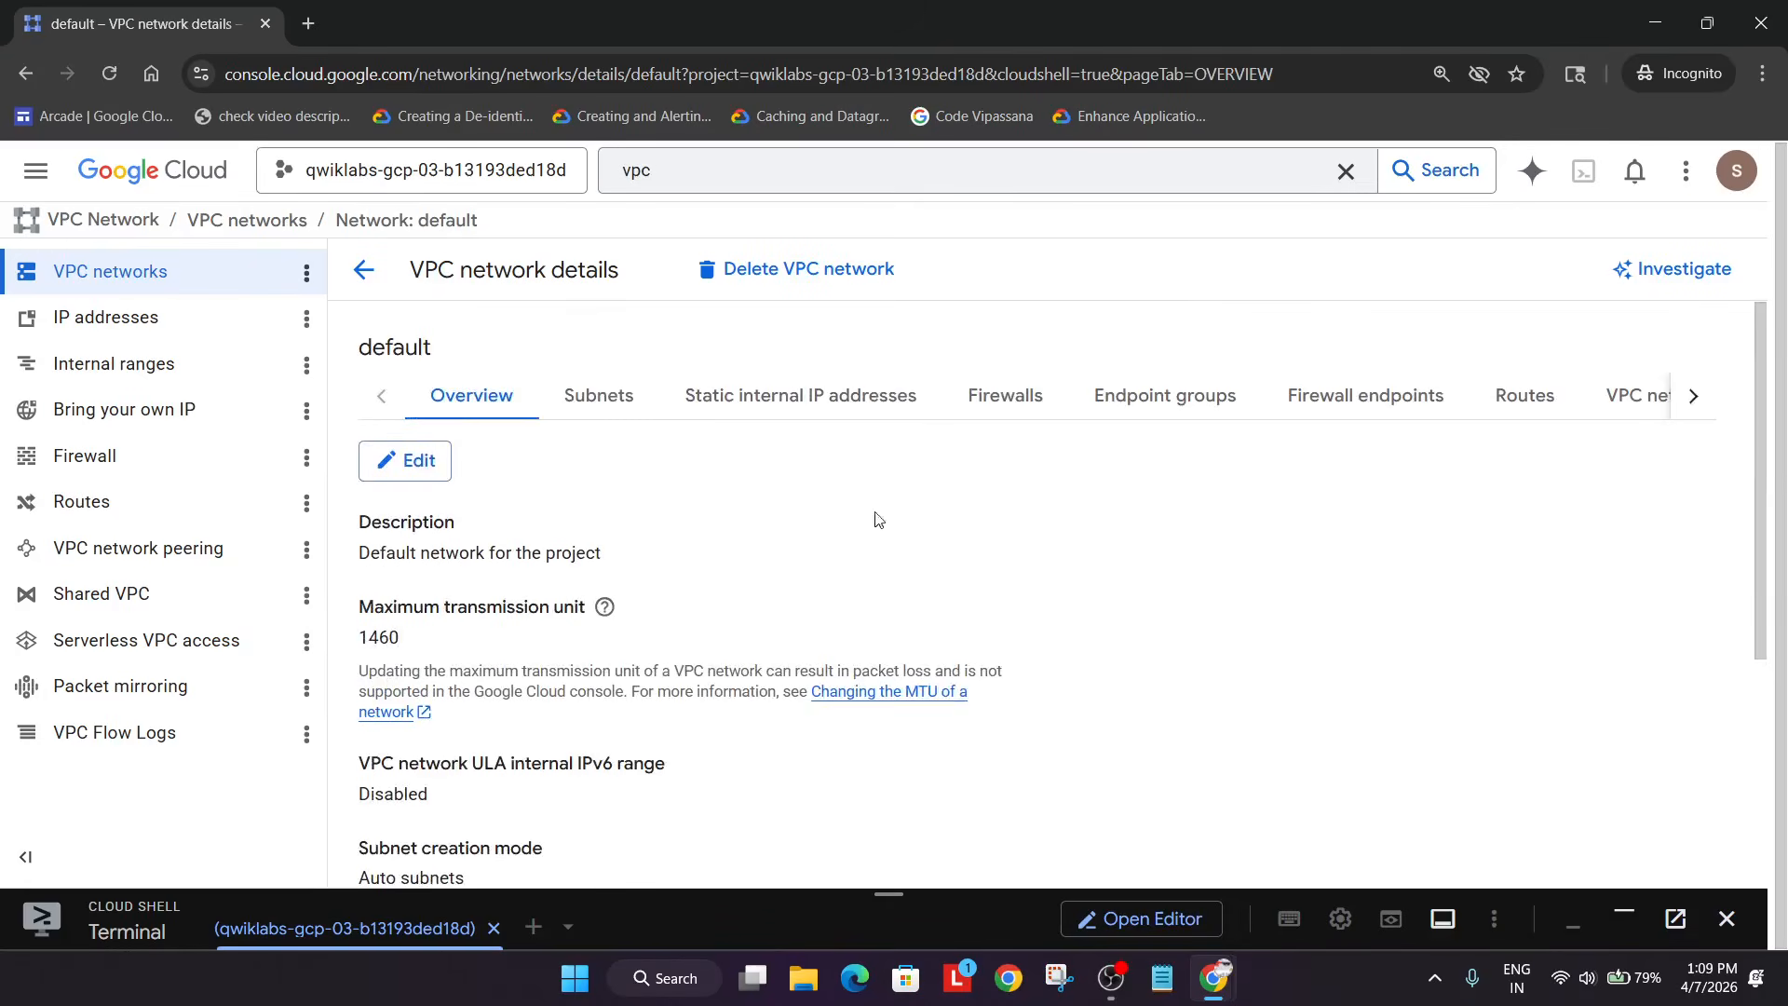
left_click(599, 395)
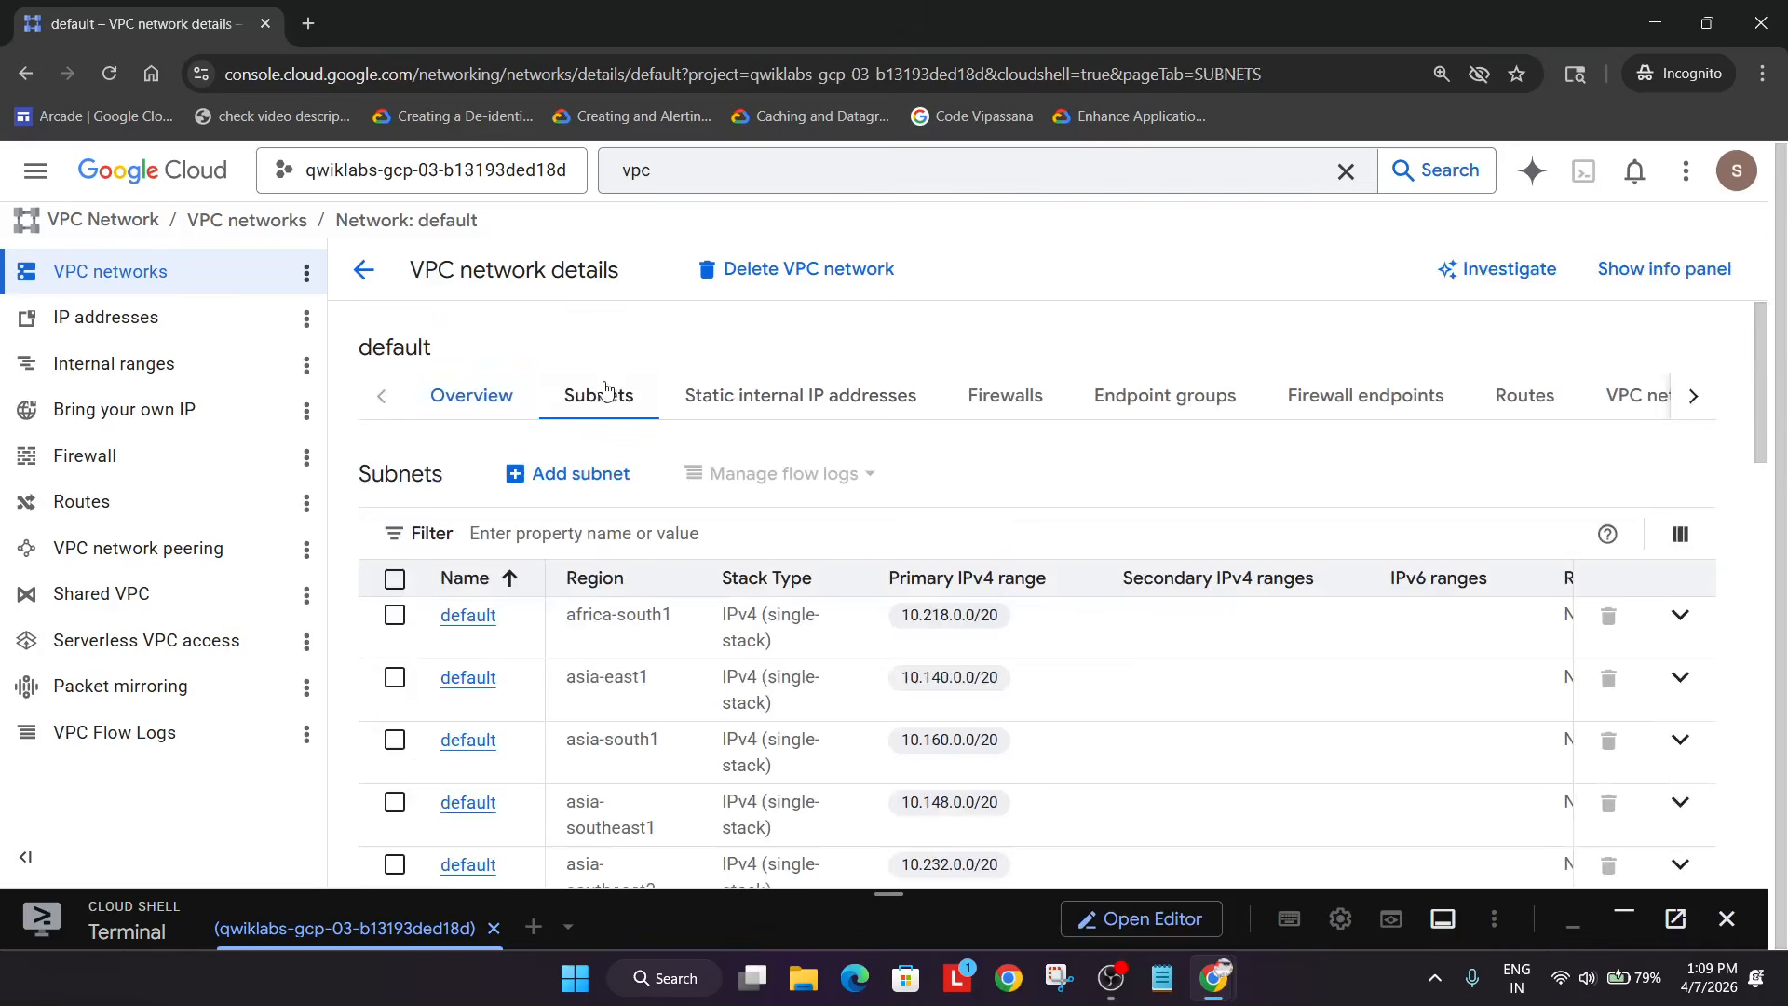
- Filter the default network's subnets by the region us-west1
left_click(662, 538)
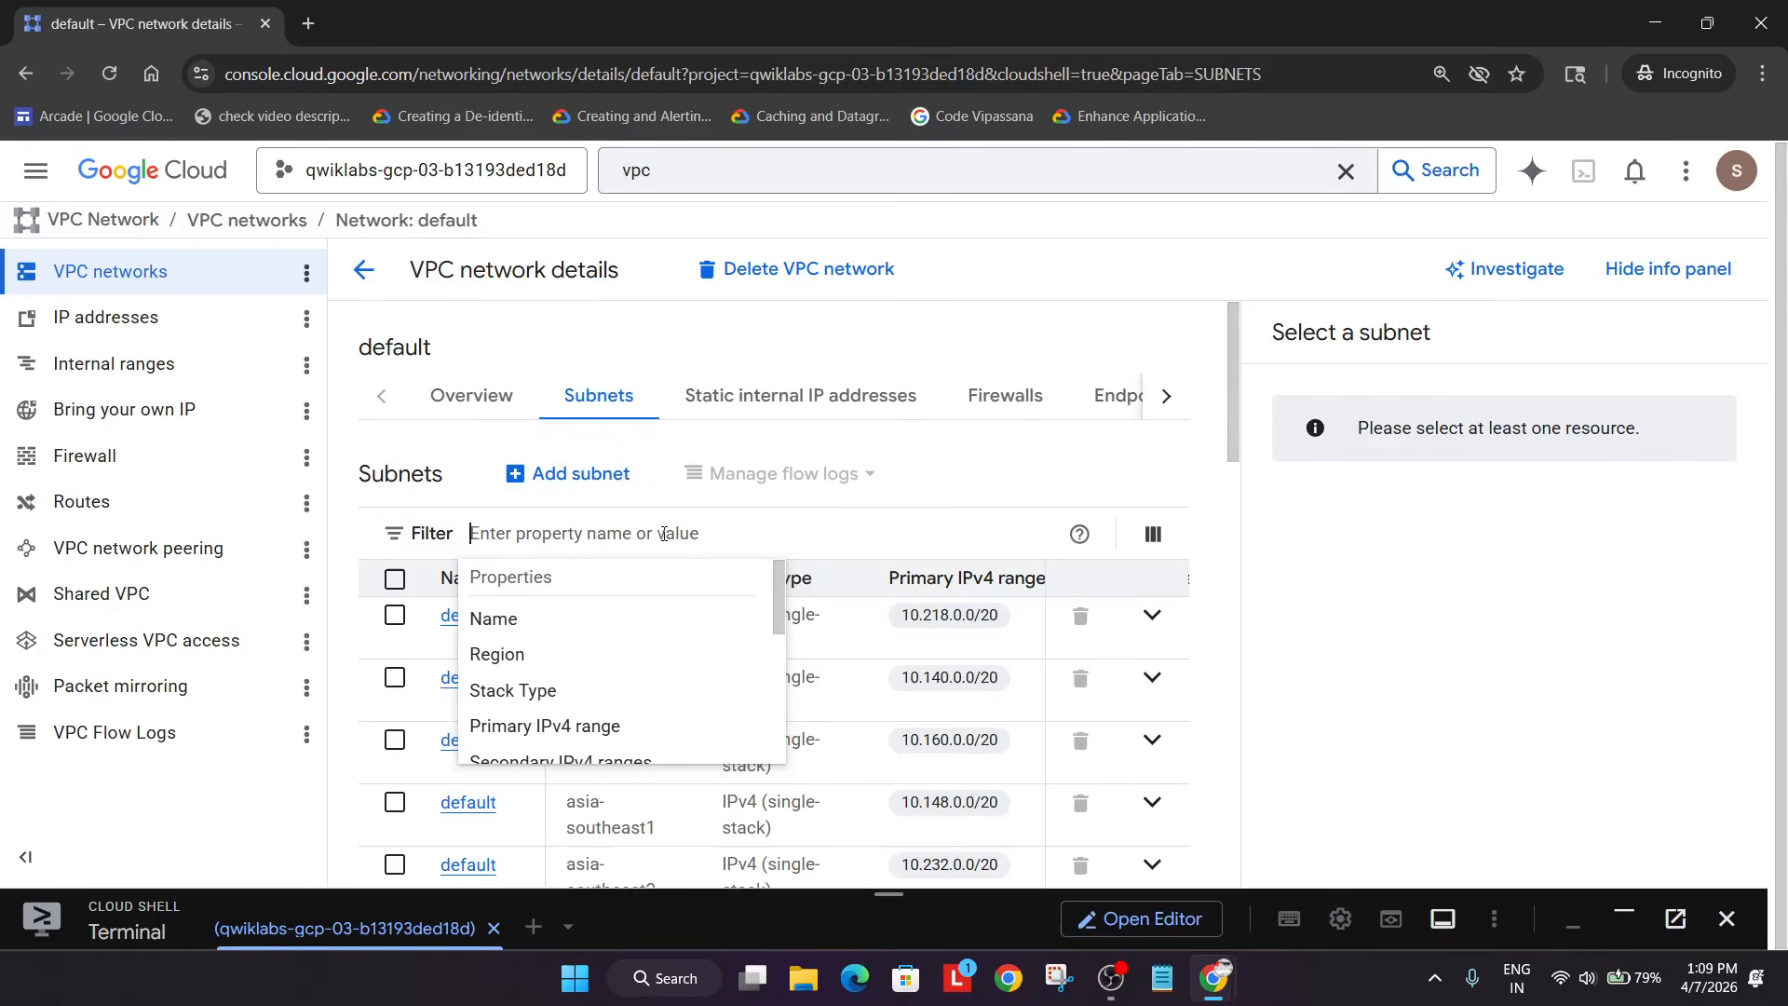
key("alt+Tab")
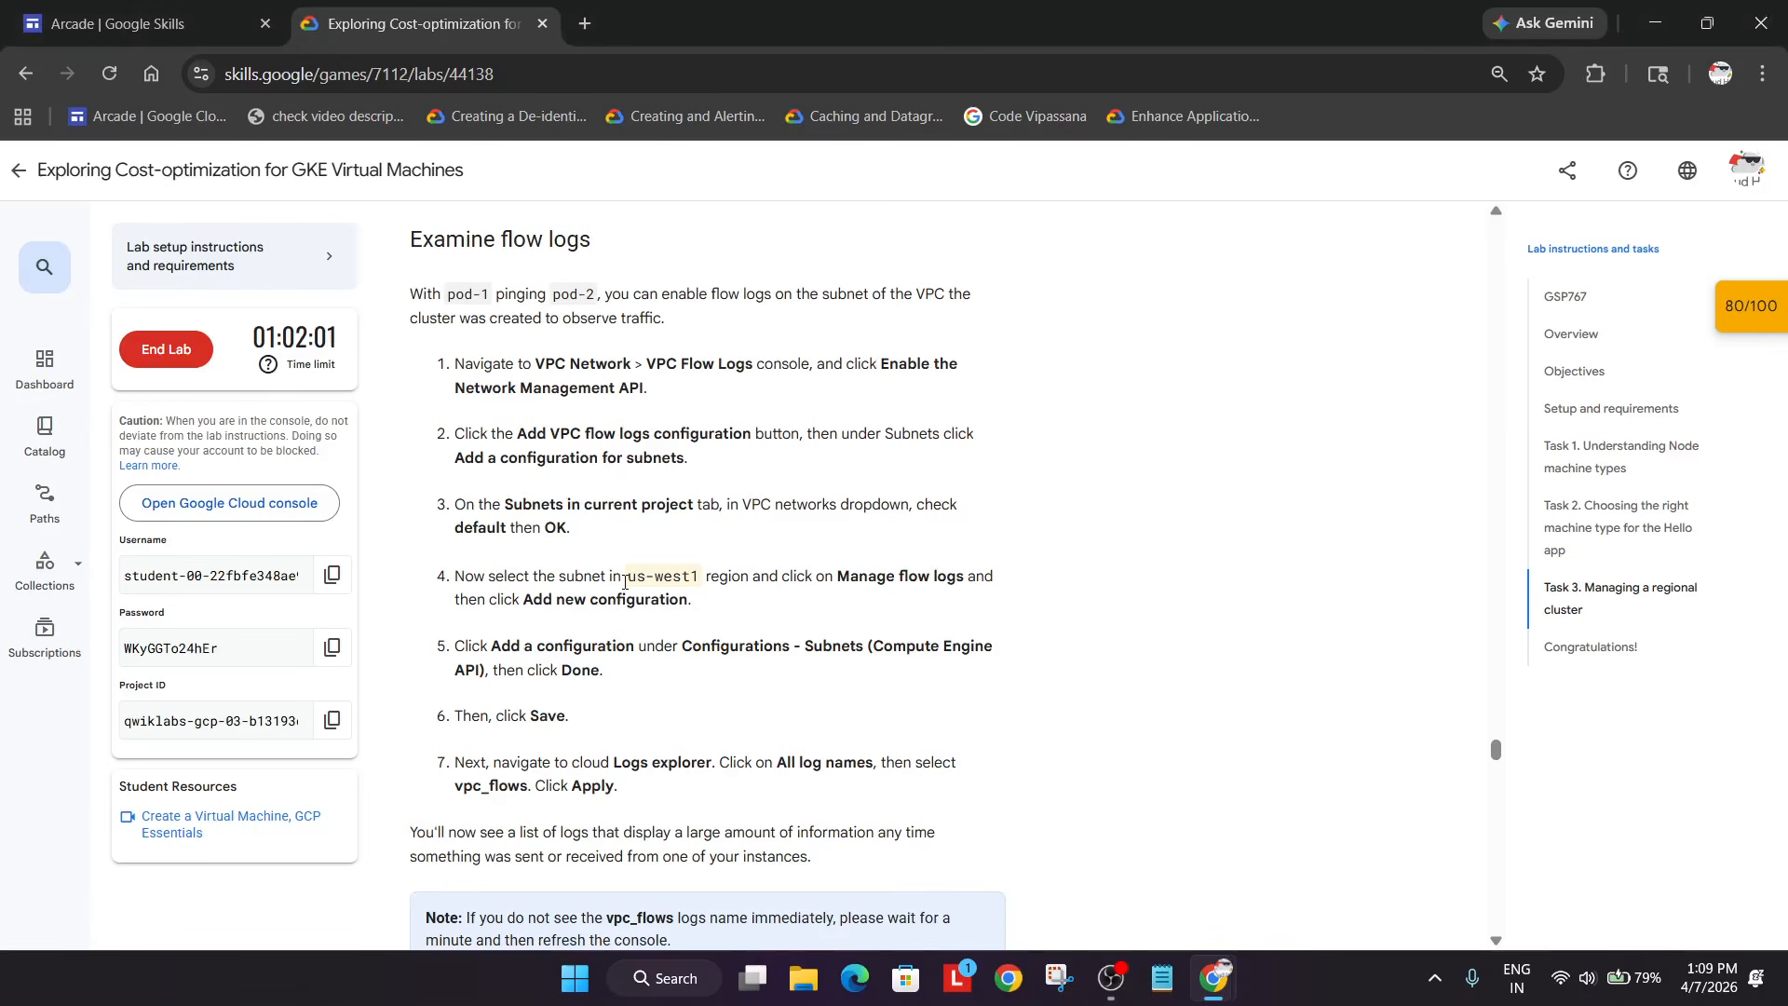
left_click_drag(628, 572, 700, 584)
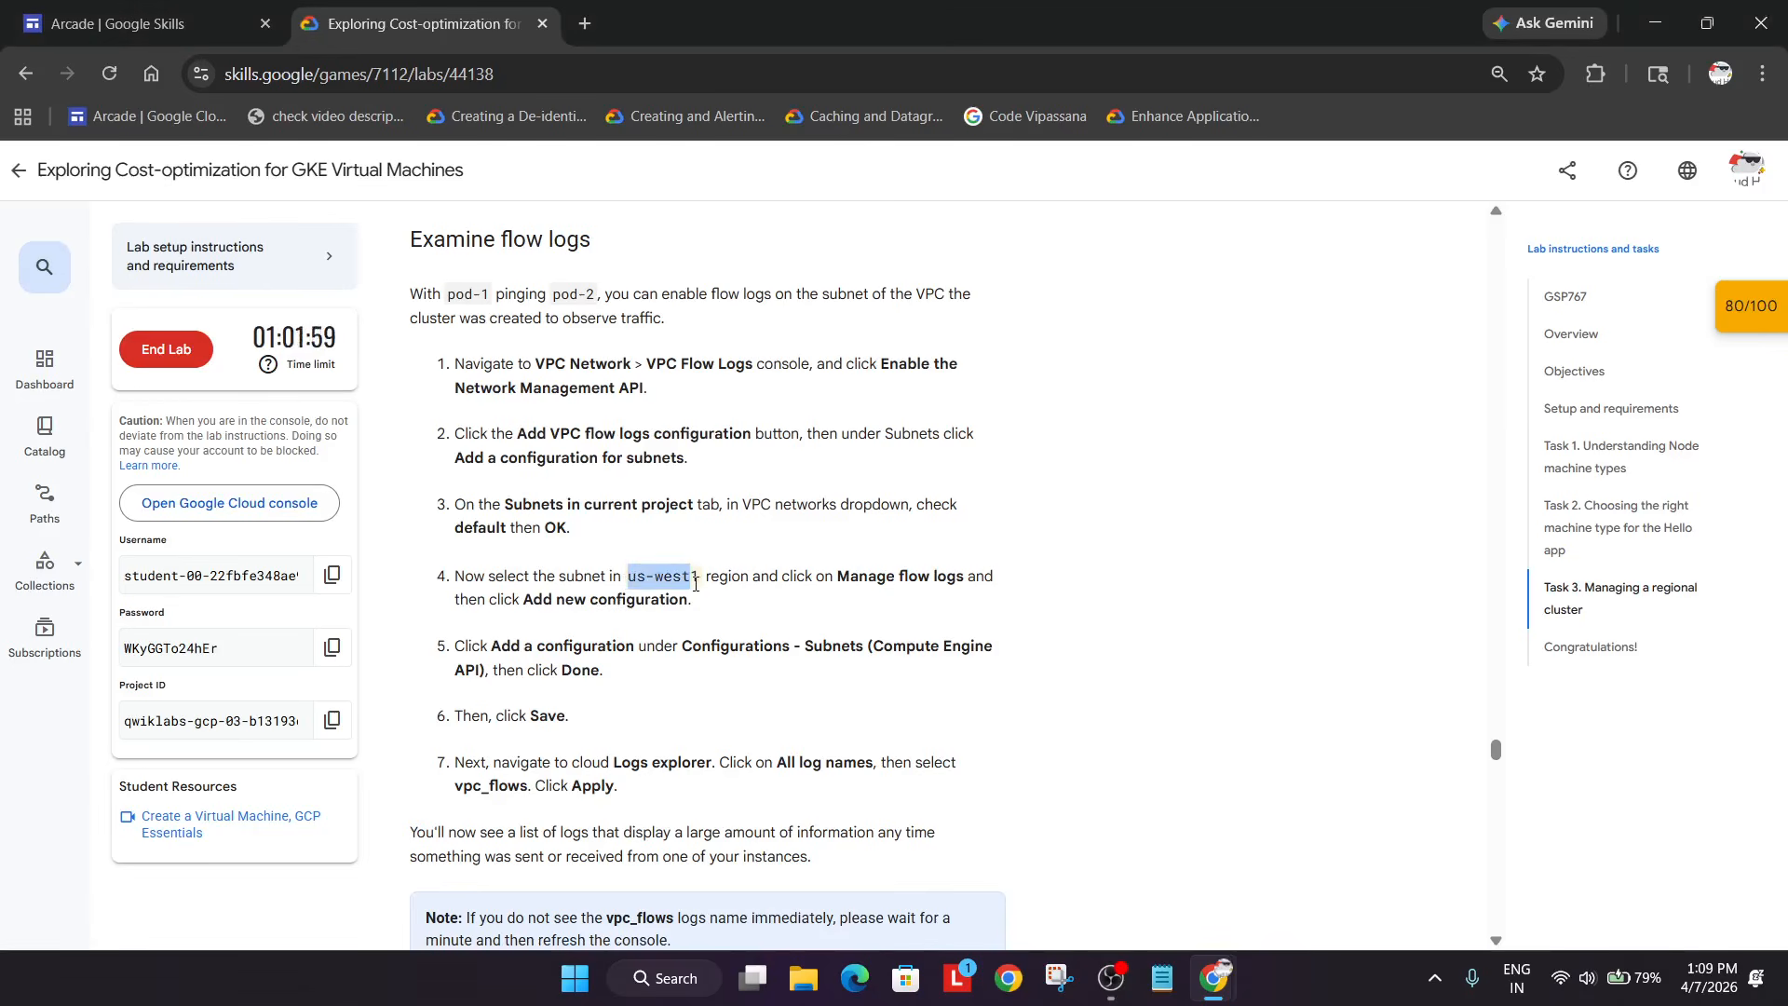
key("ctrl+c")
key("alt+Tab")
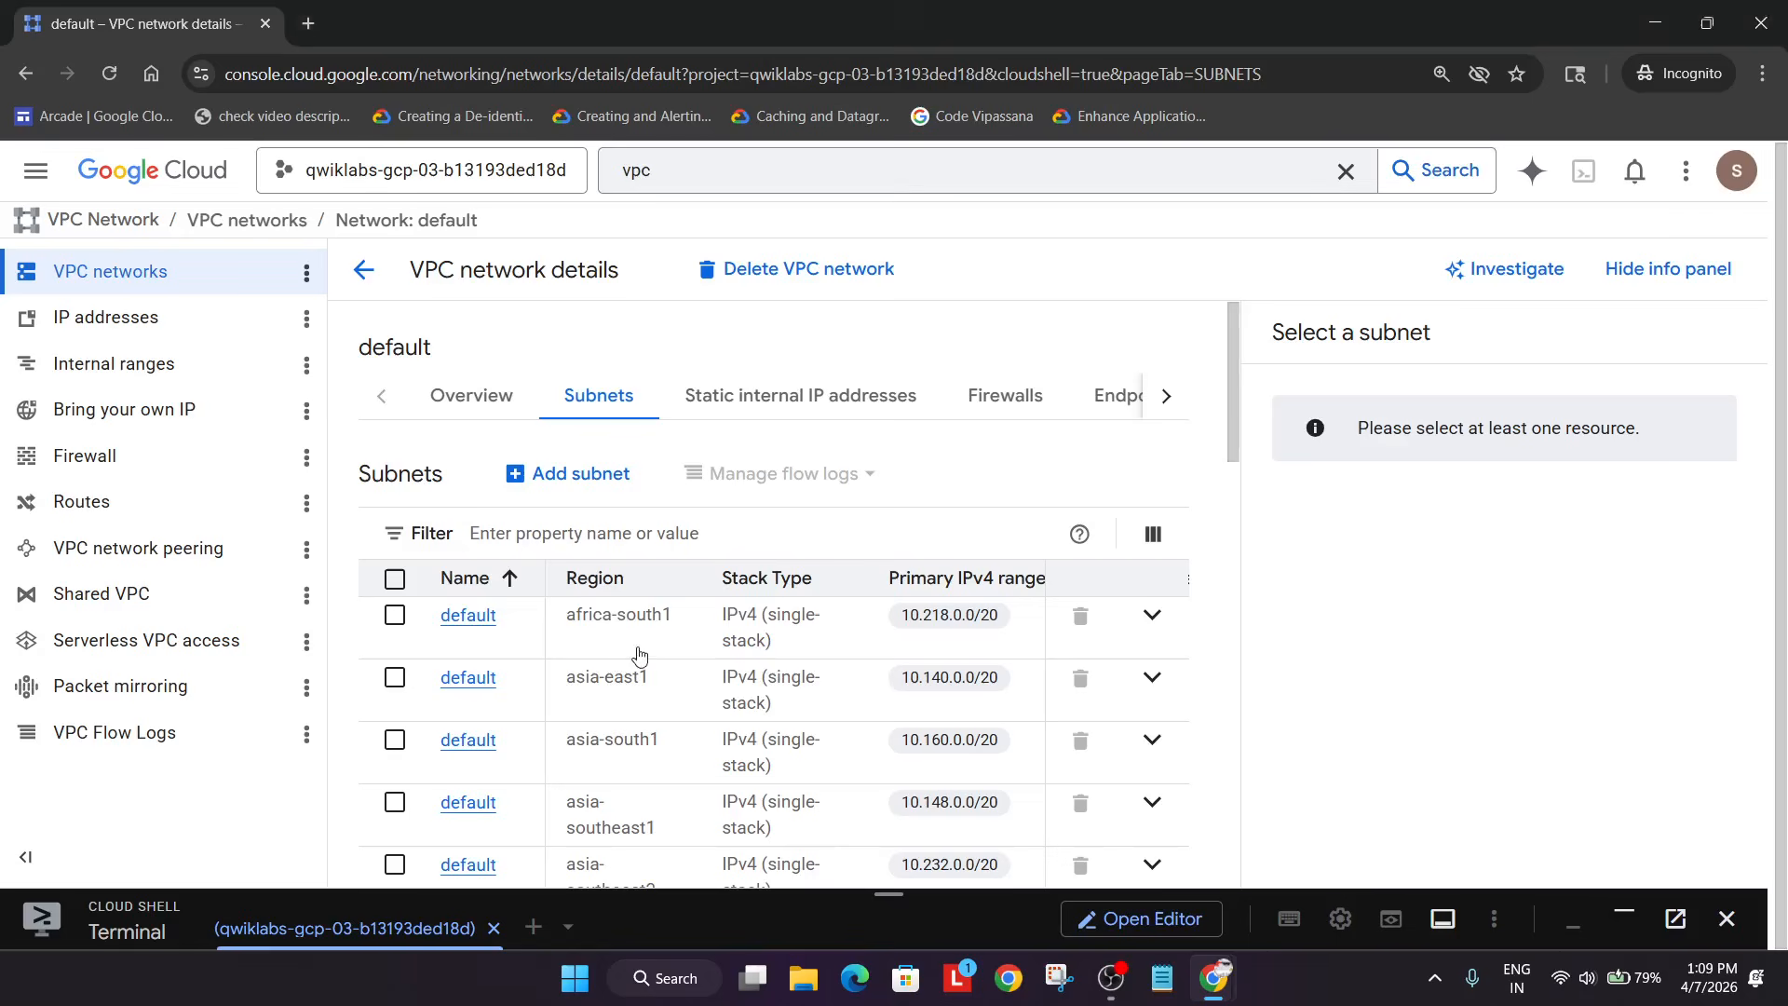
key("ctrl+v")
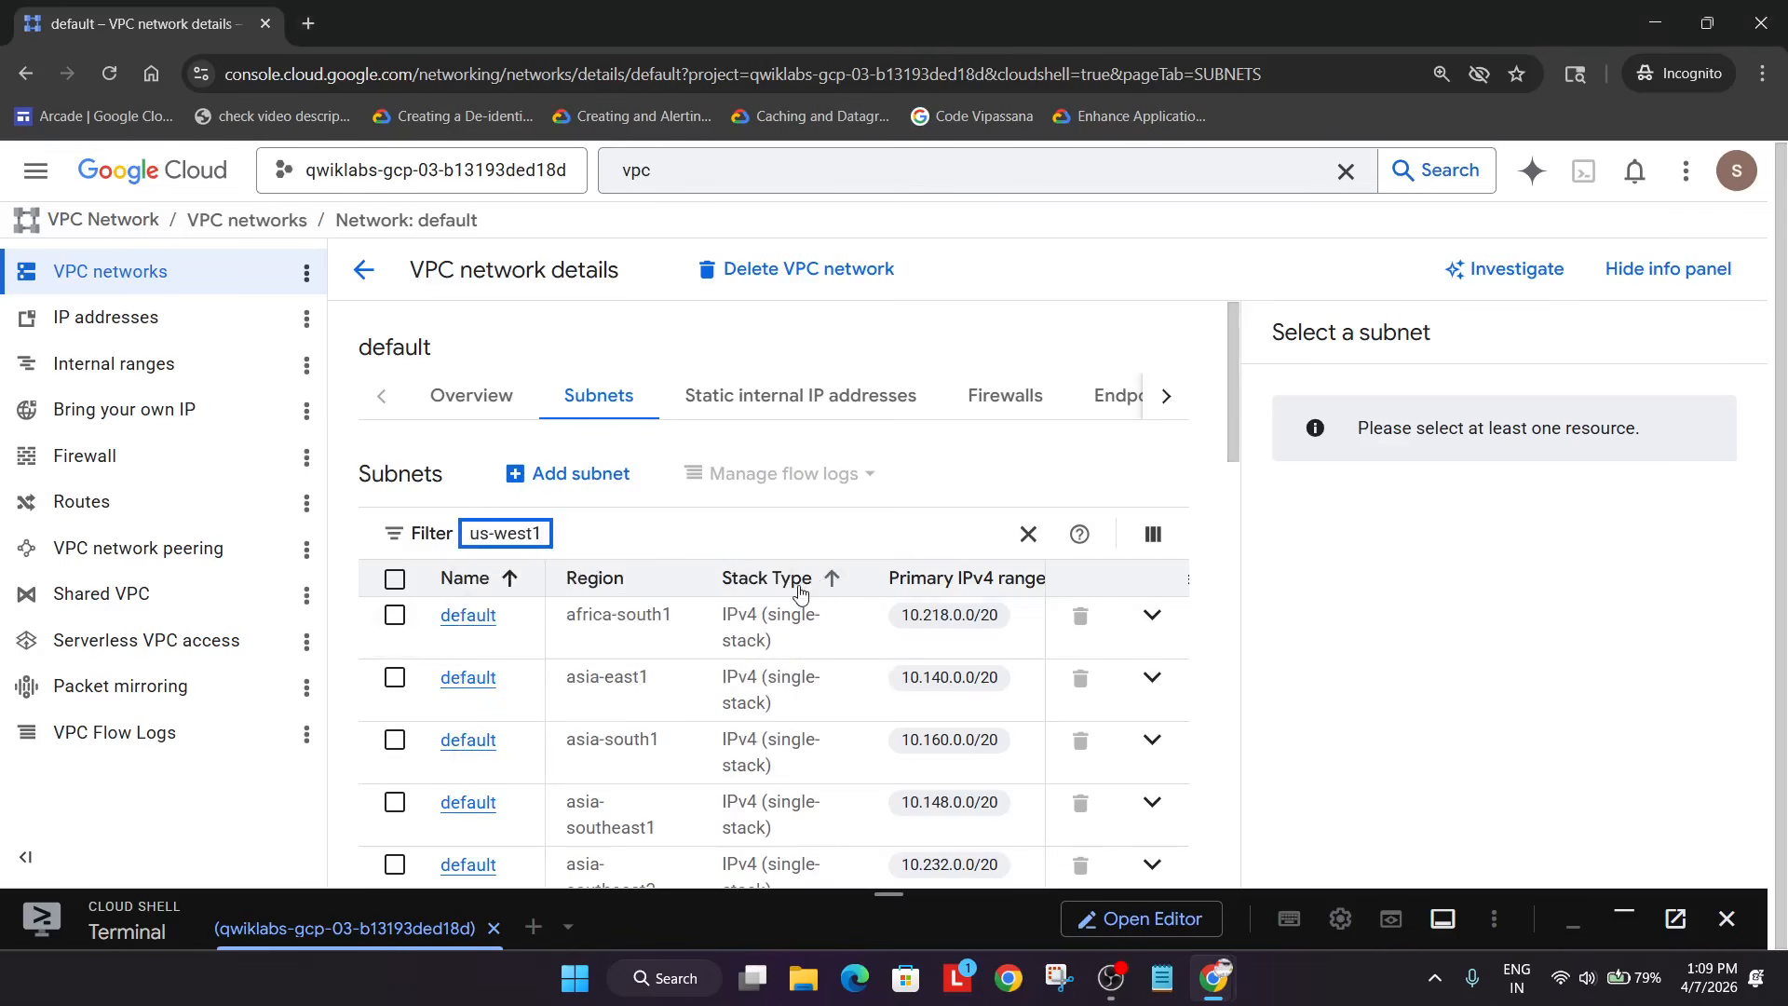
key("Return")
left_click(475, 694)
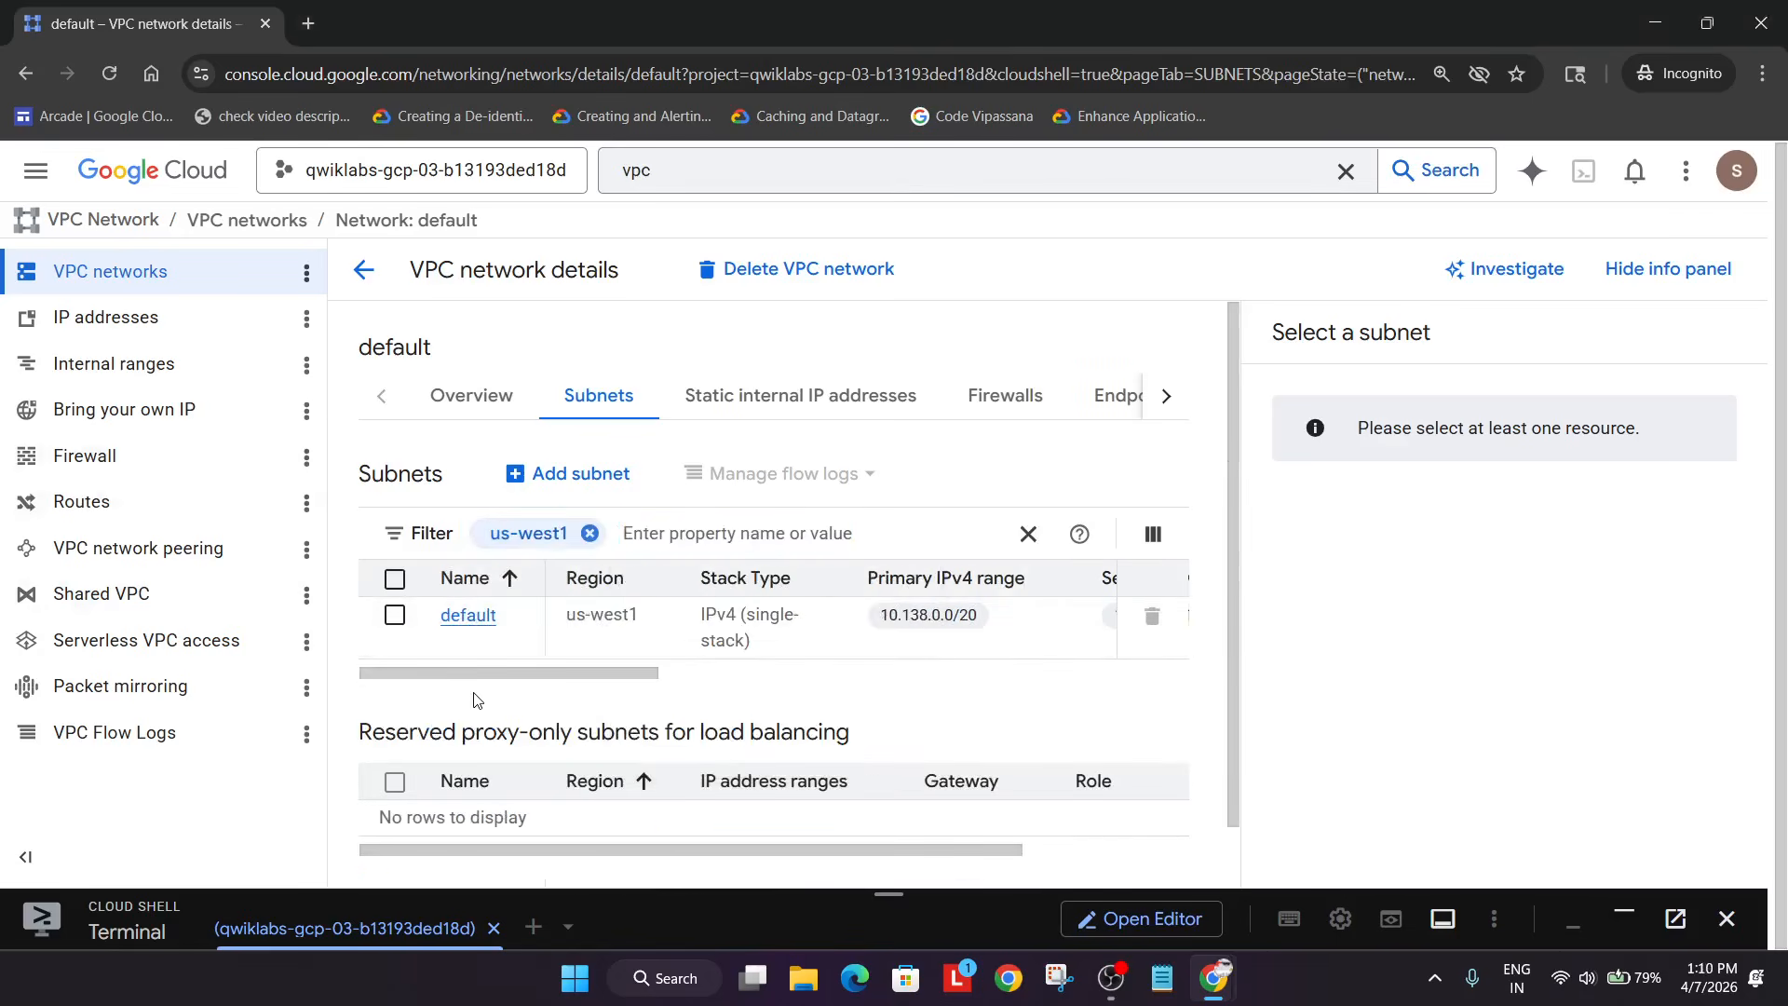
- Select the us-west1 default subnet row and go to VPC Flow Logs
key("alt+Tab")
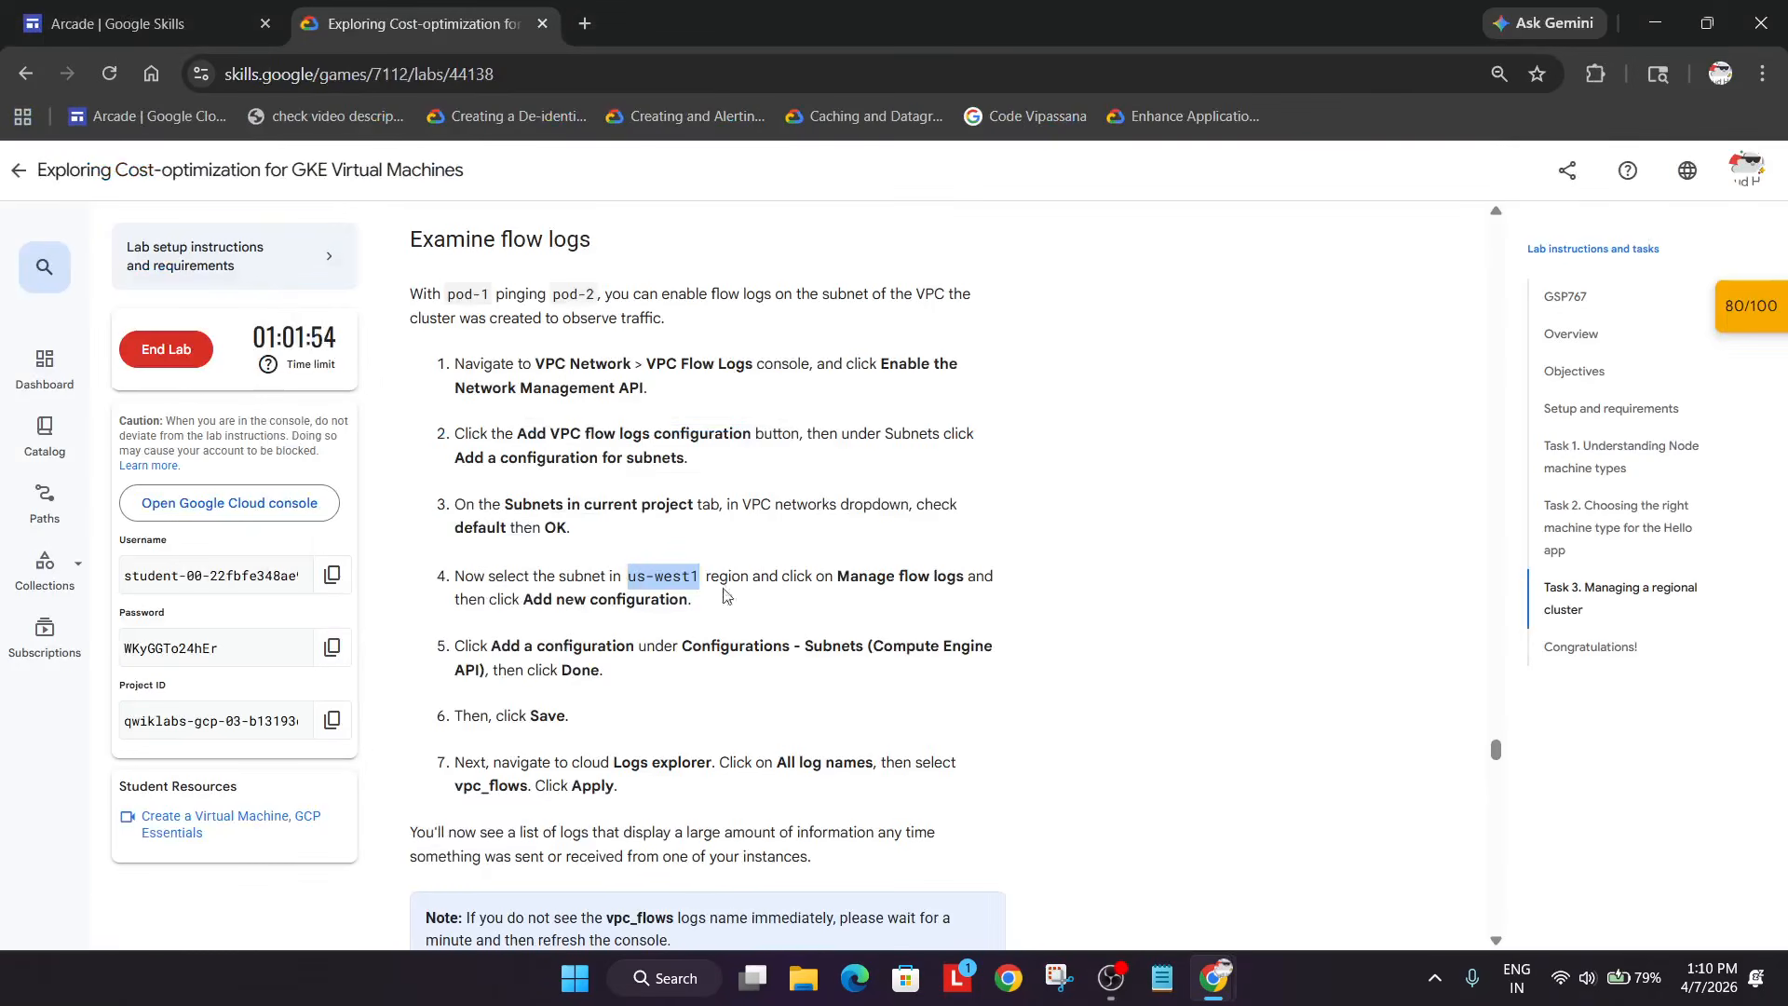
left_click(844, 596)
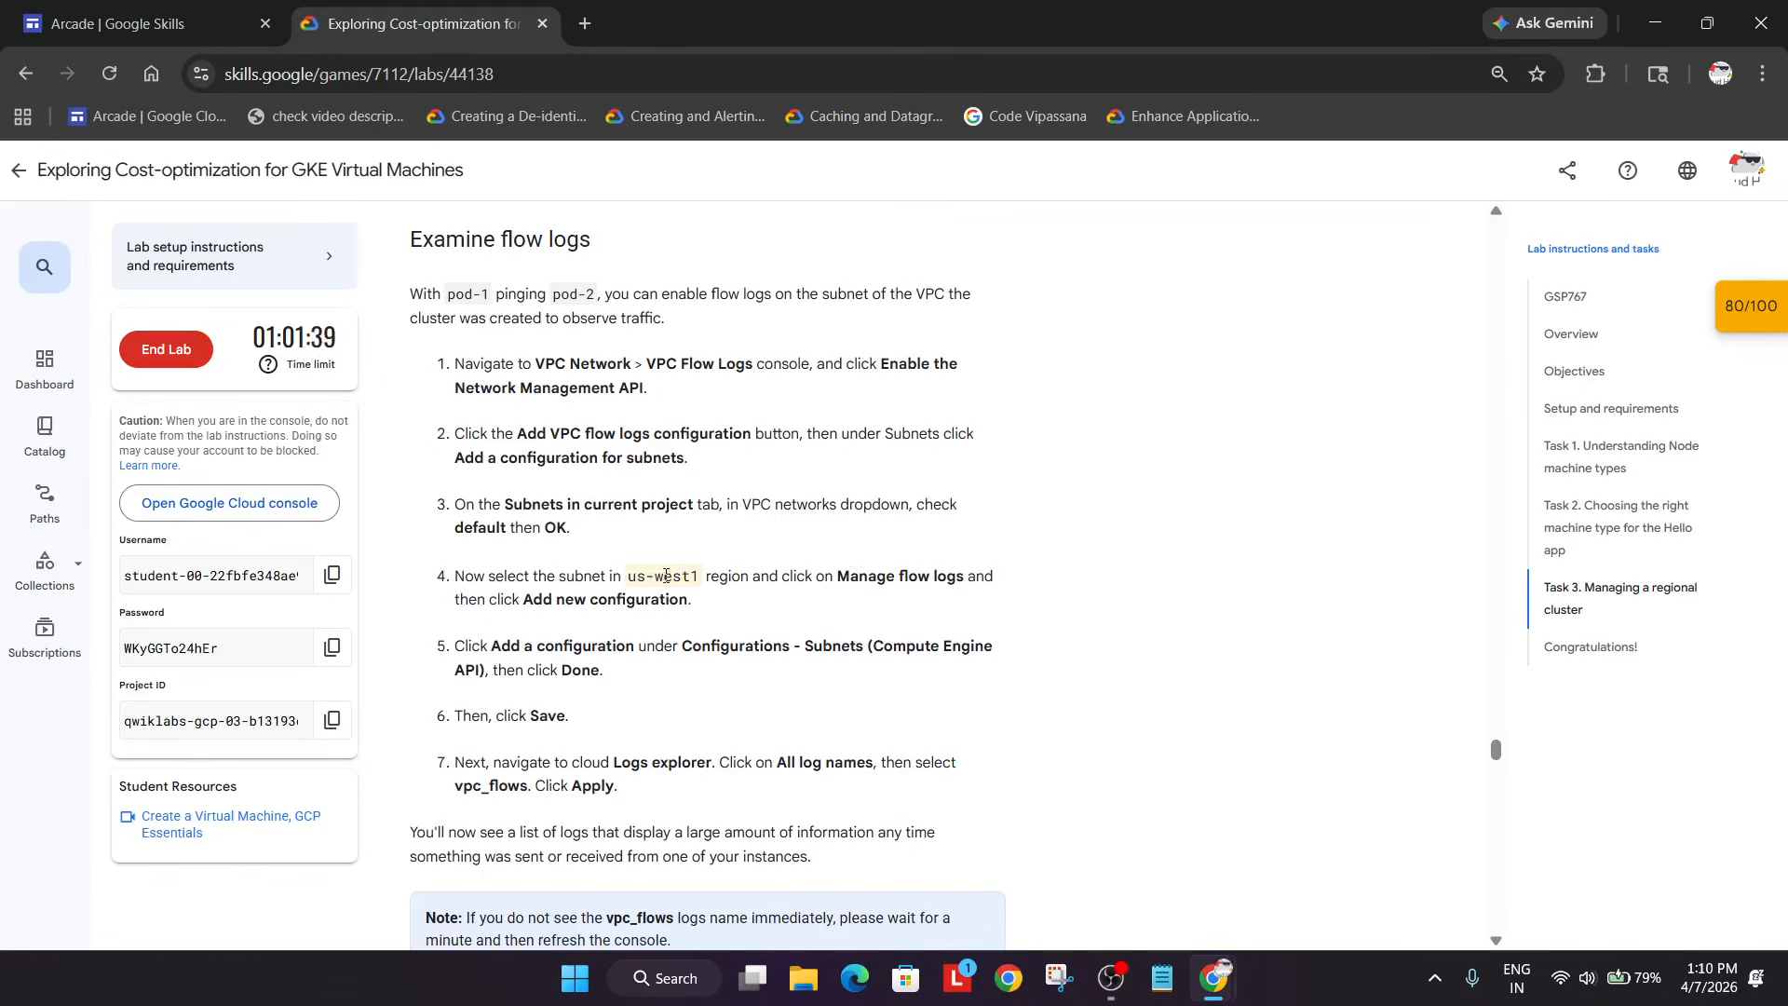
key("alt+Tab")
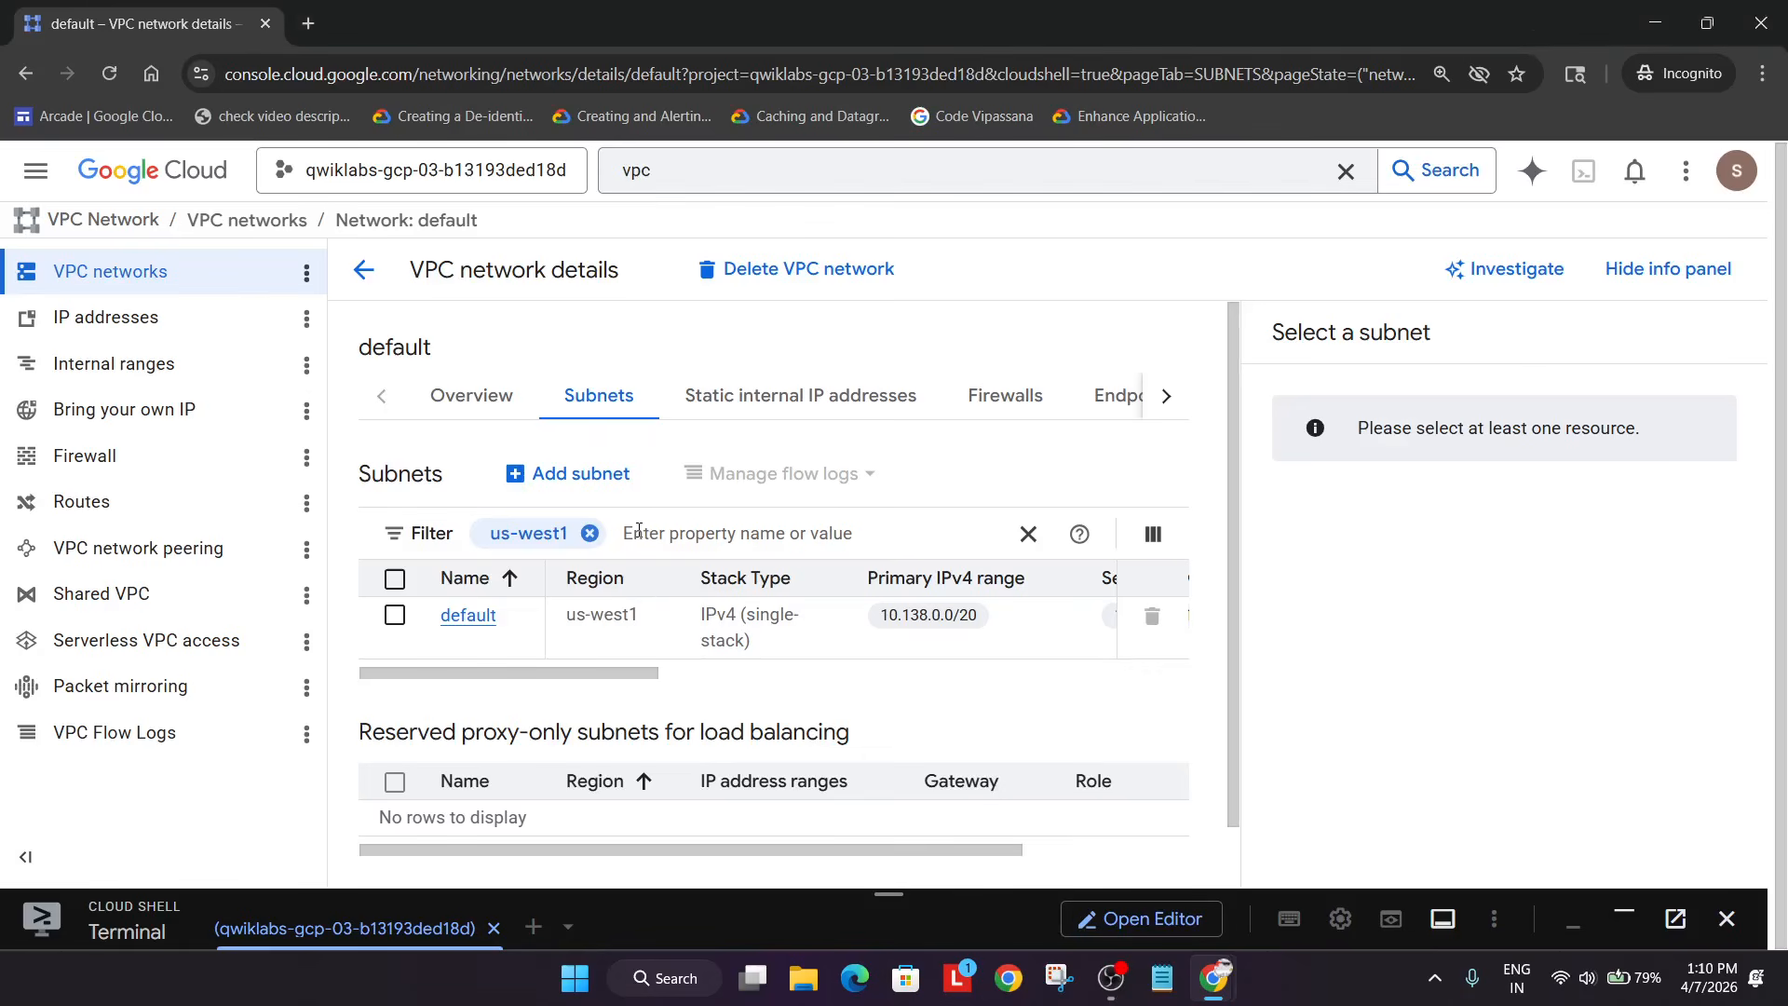
left_click(395, 614)
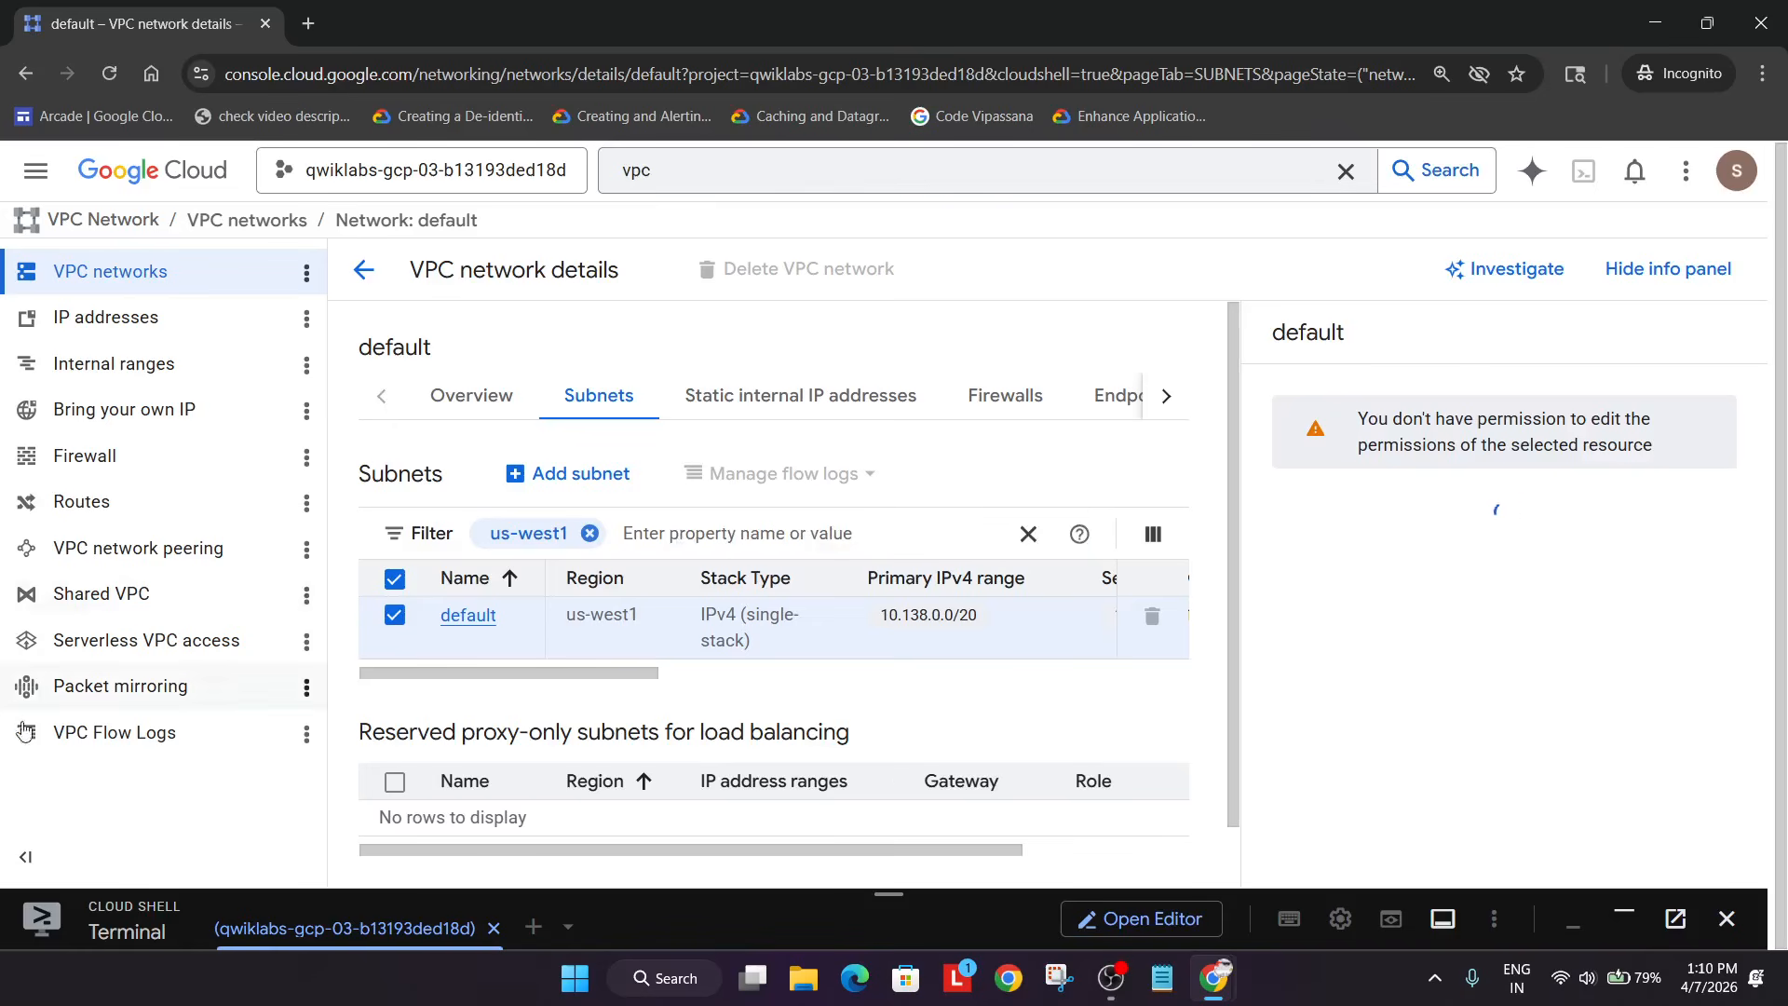
left_click(159, 738)
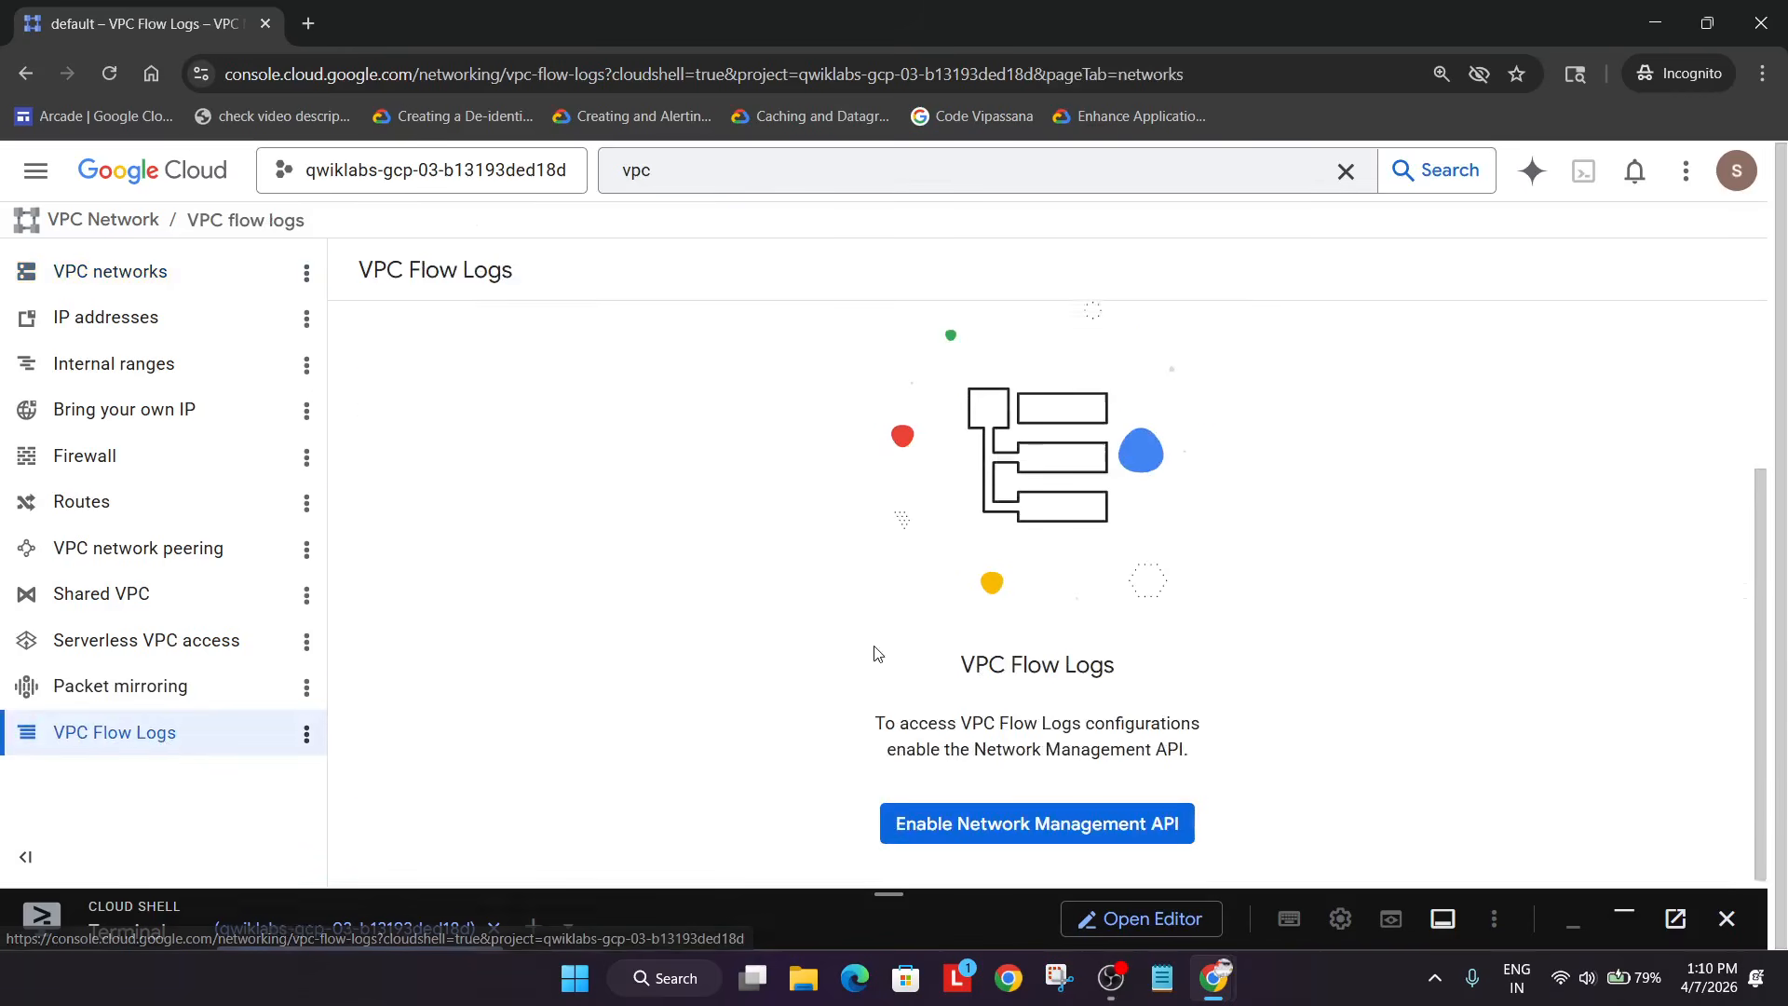
- Enable the Network Management API, check subnet flow-log configurations, and return to VPC networks
left_click(1038, 819)
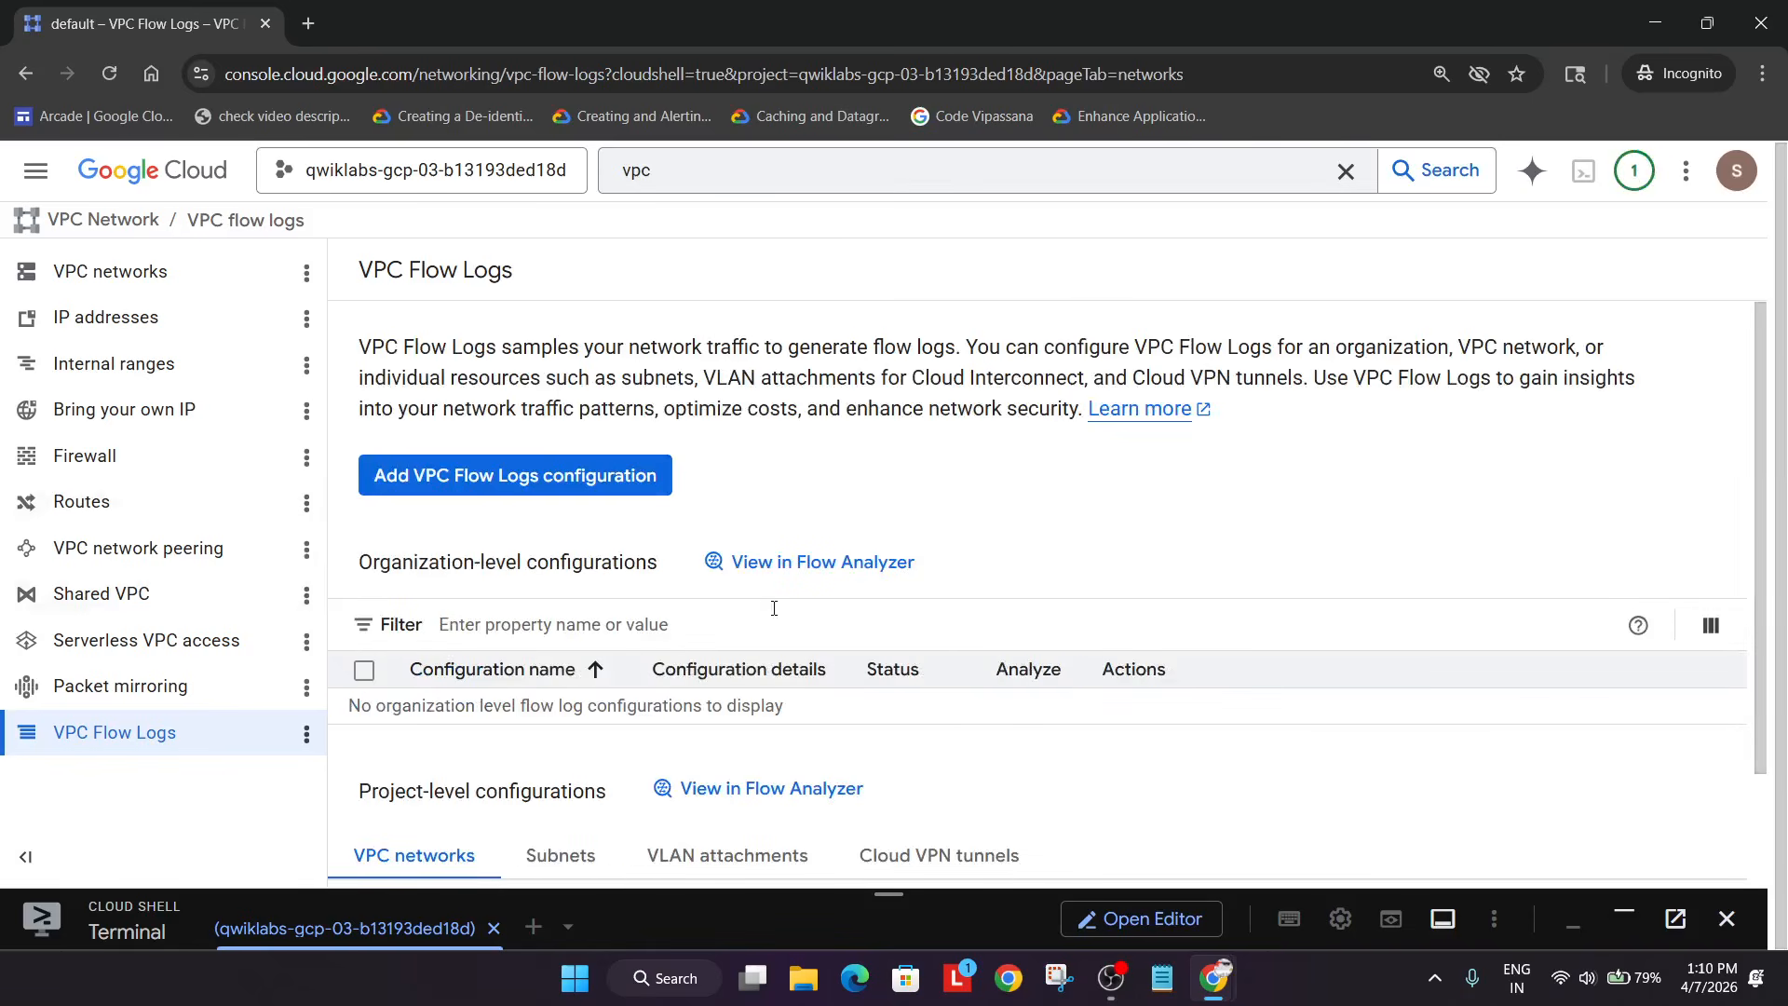
scroll(963, 619, "down", 2)
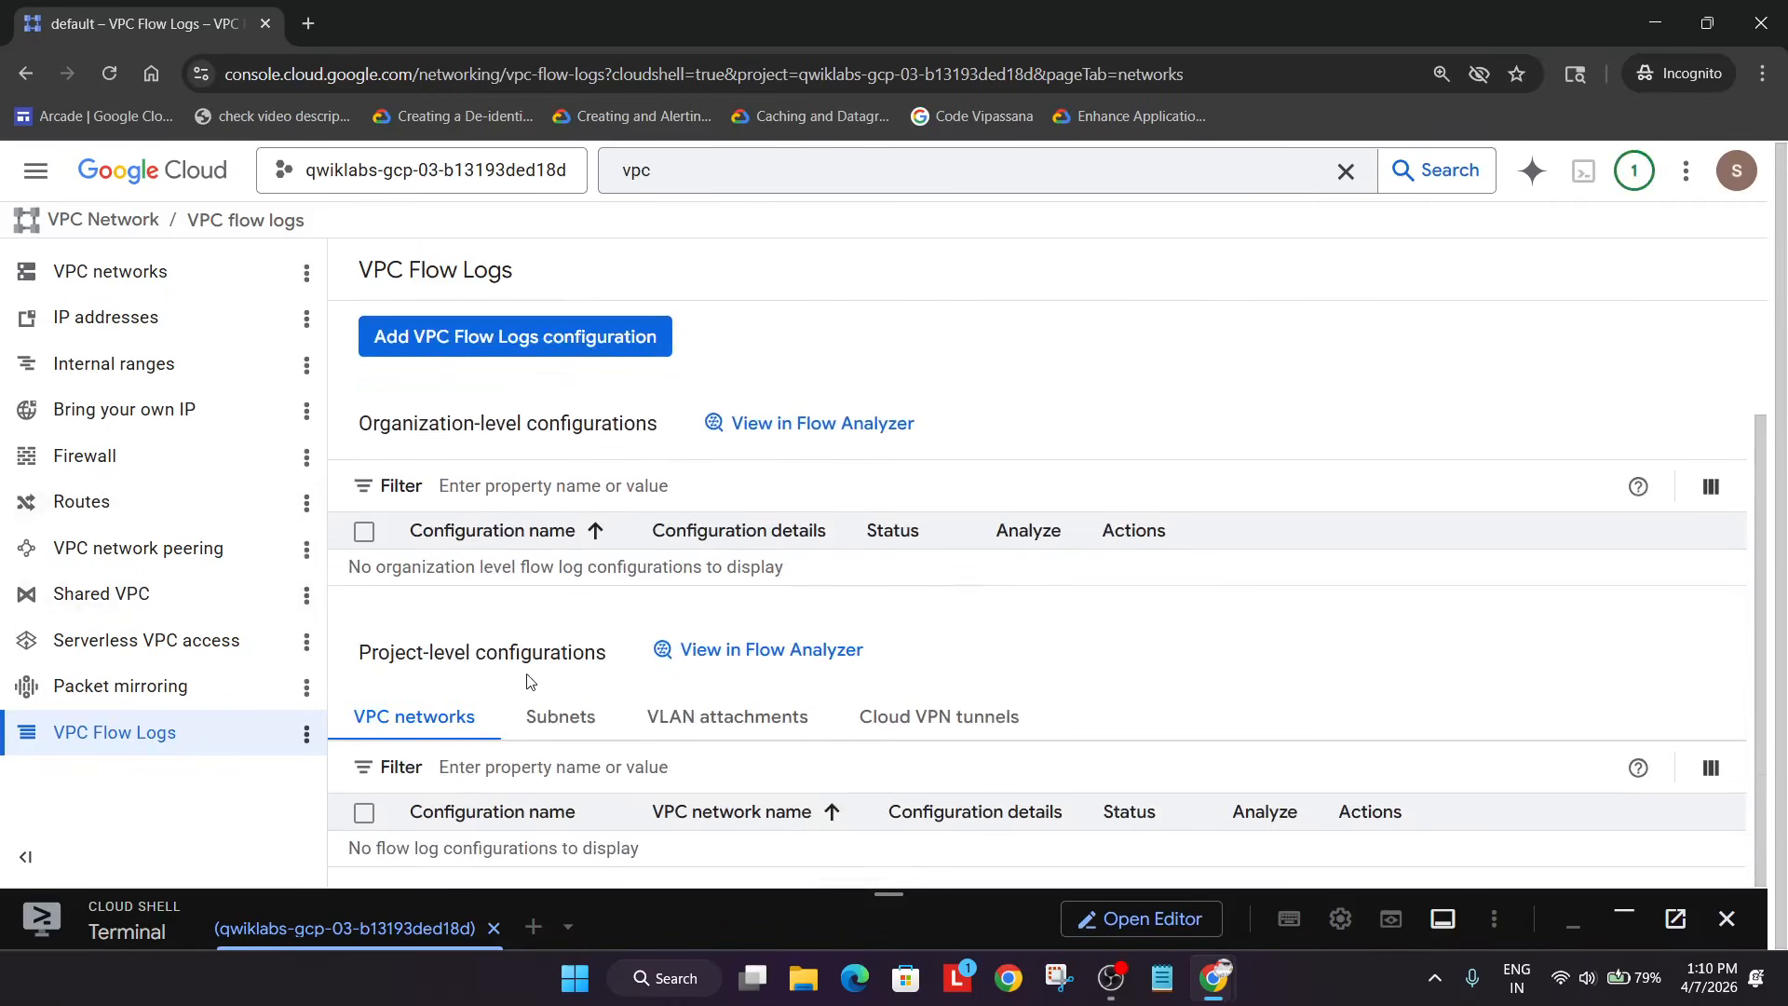
left_click(566, 714)
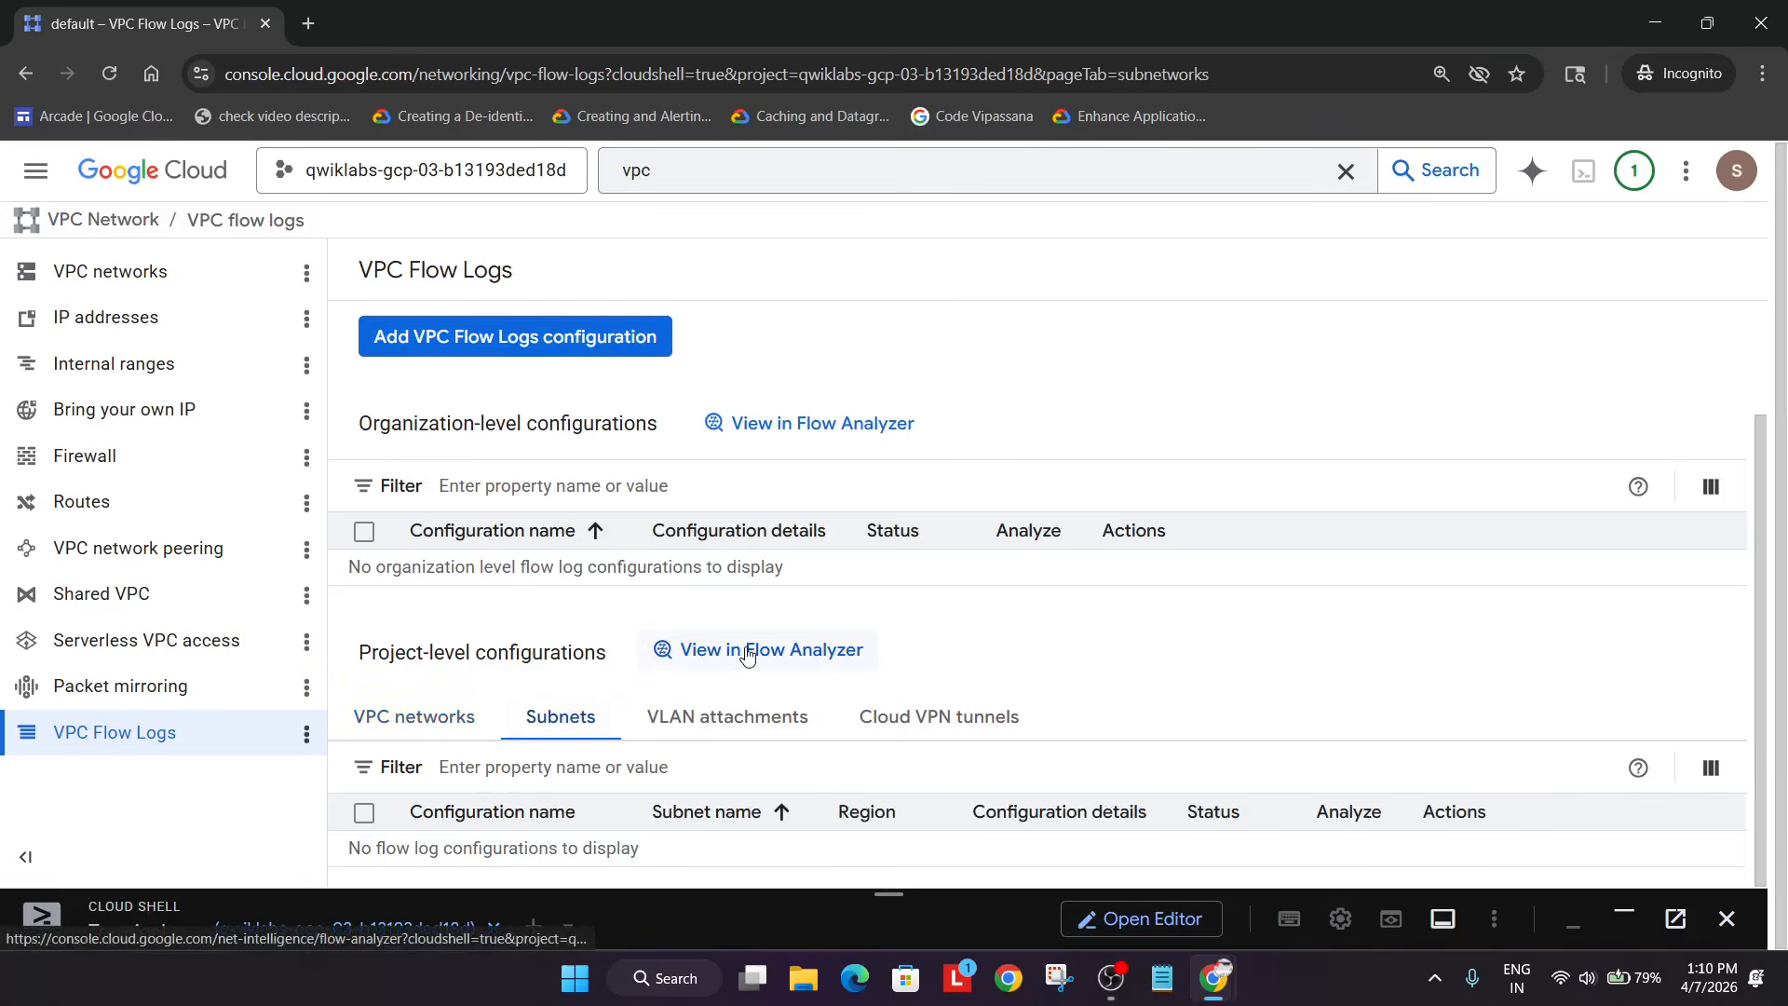
left_click(164, 274)
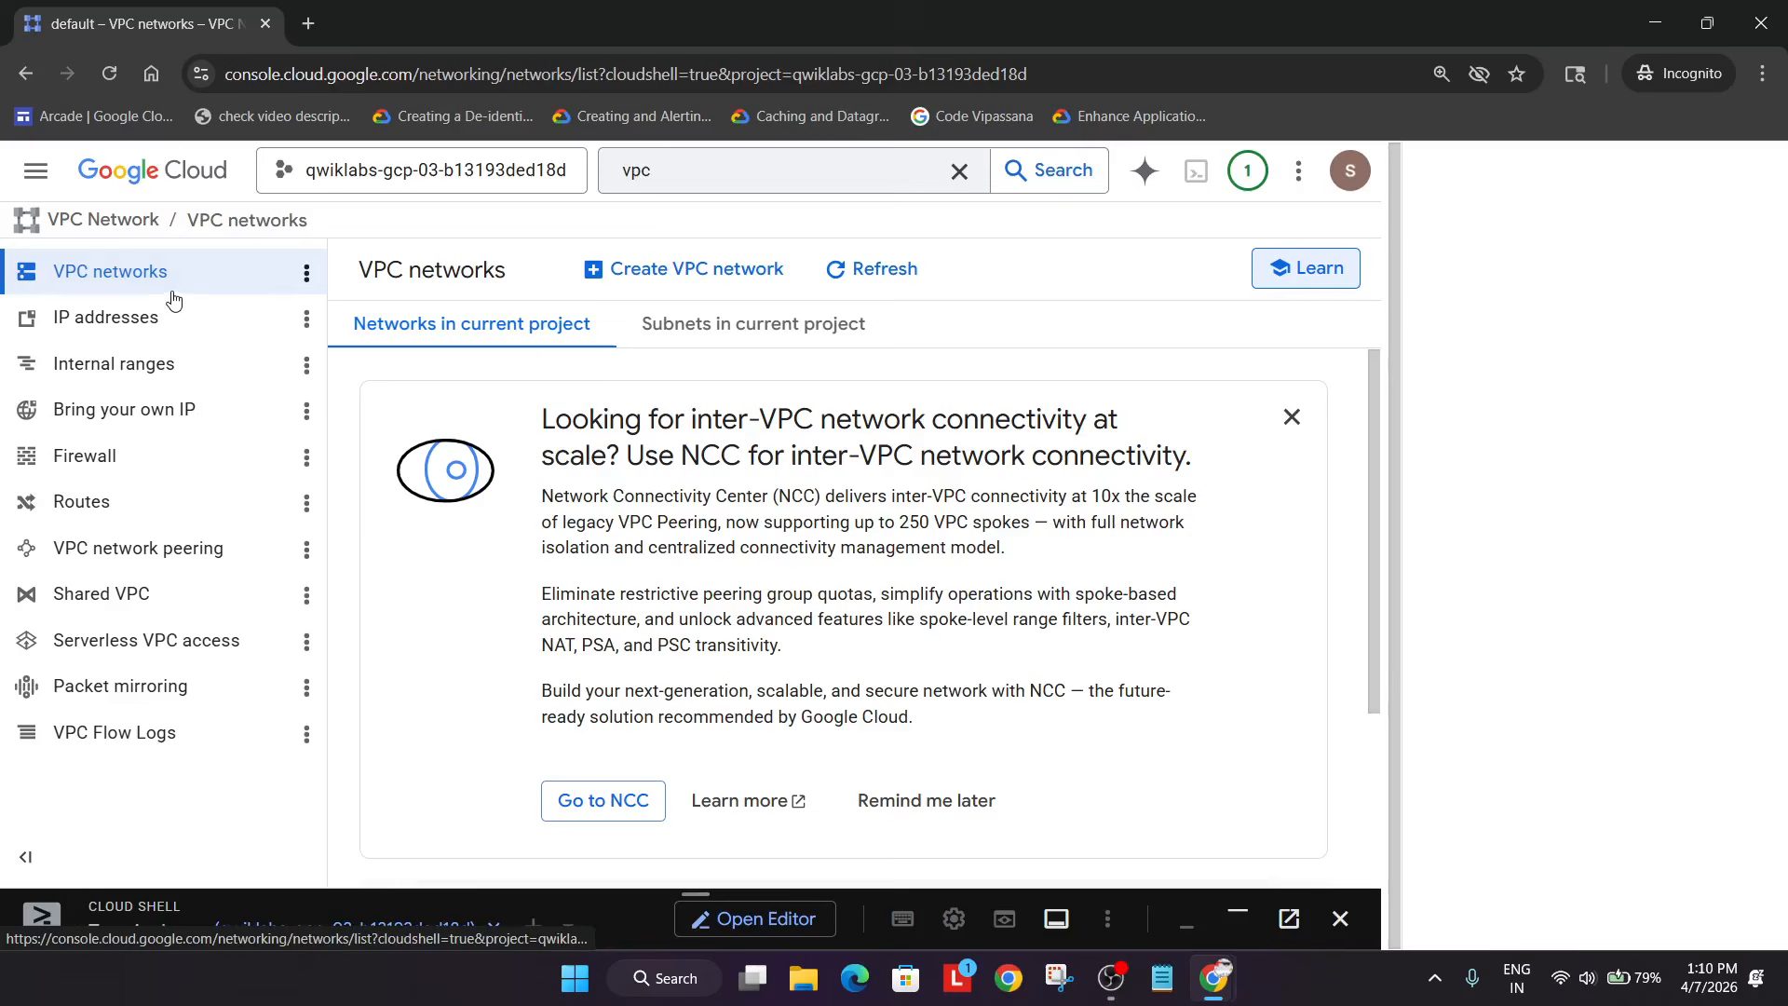
- Filter the default network's subnets to us-west1 and select that subnet
left_click(1308, 424)
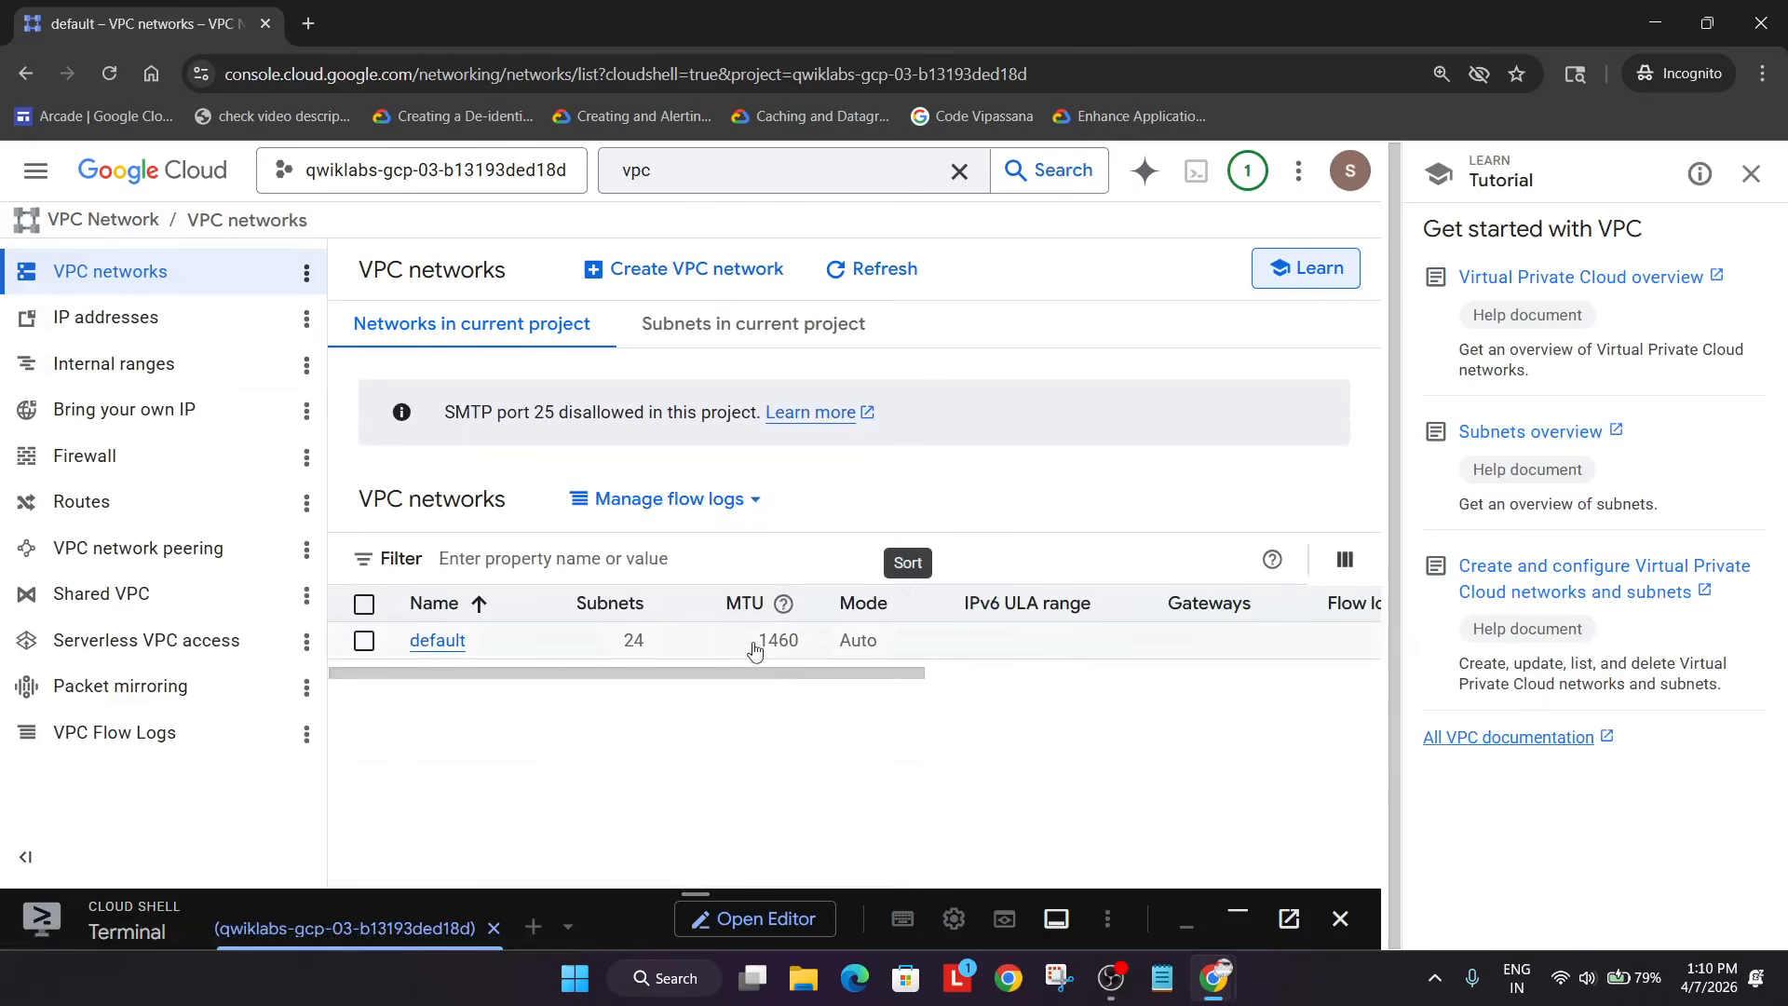
left_click(424, 641)
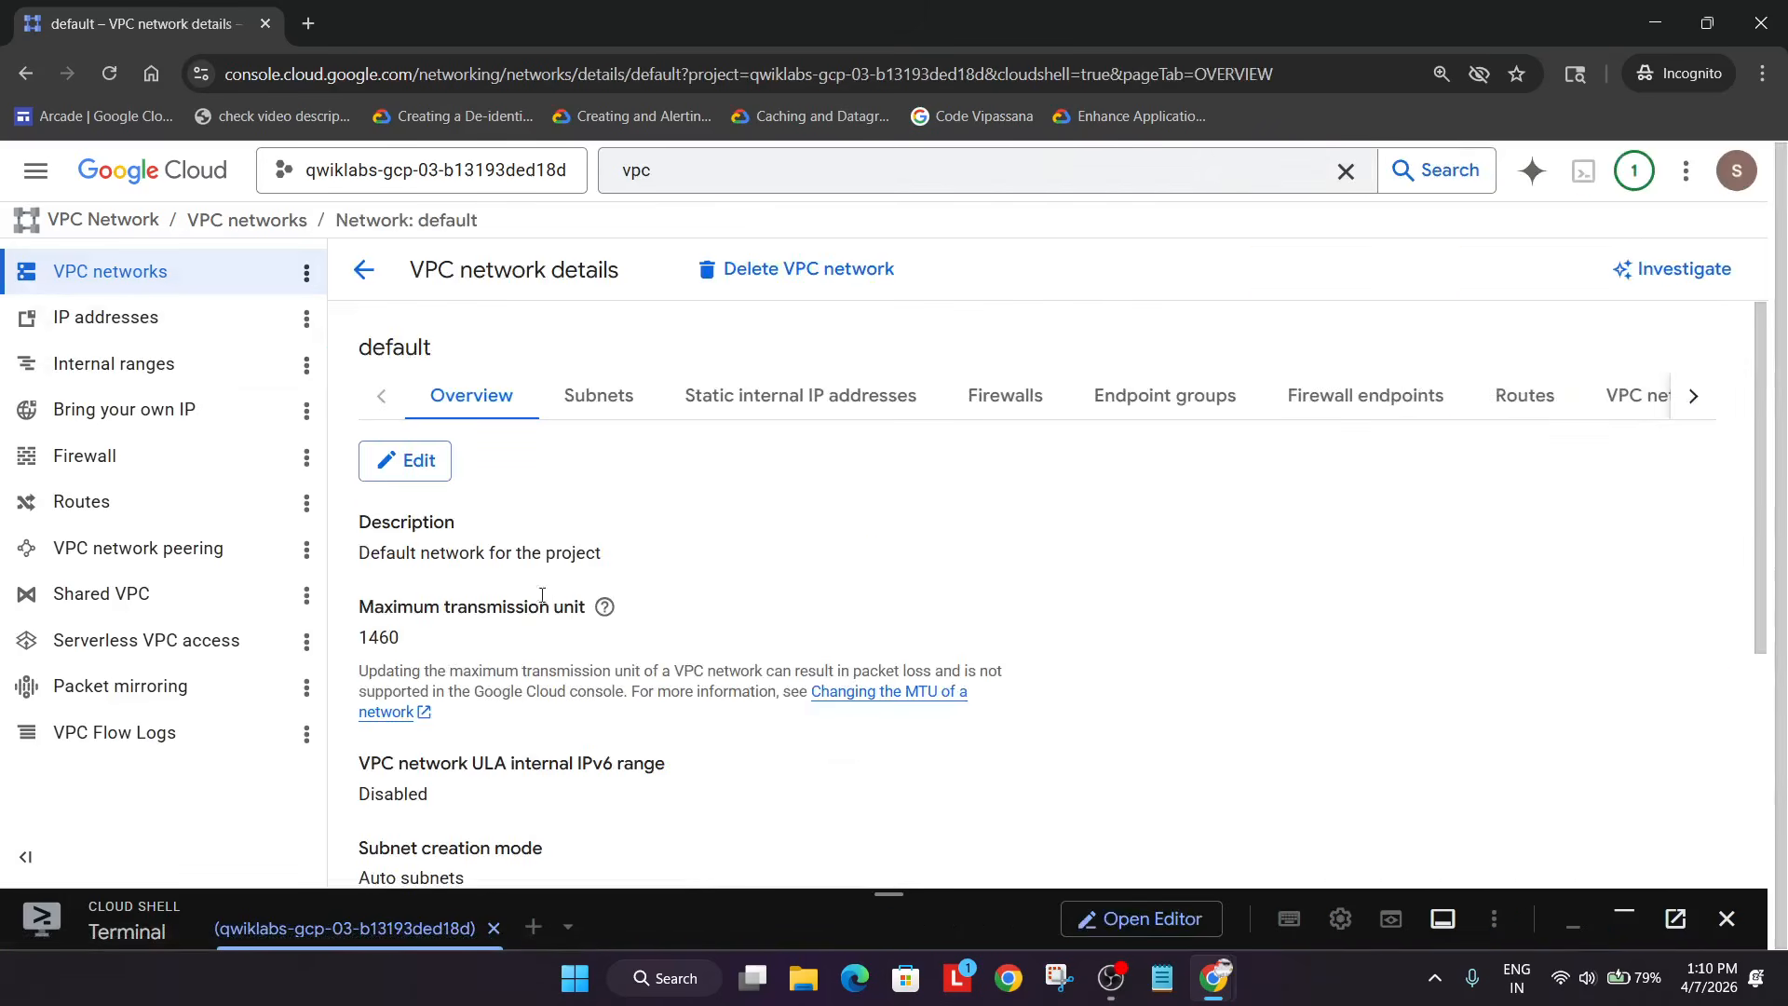
left_click(614, 395)
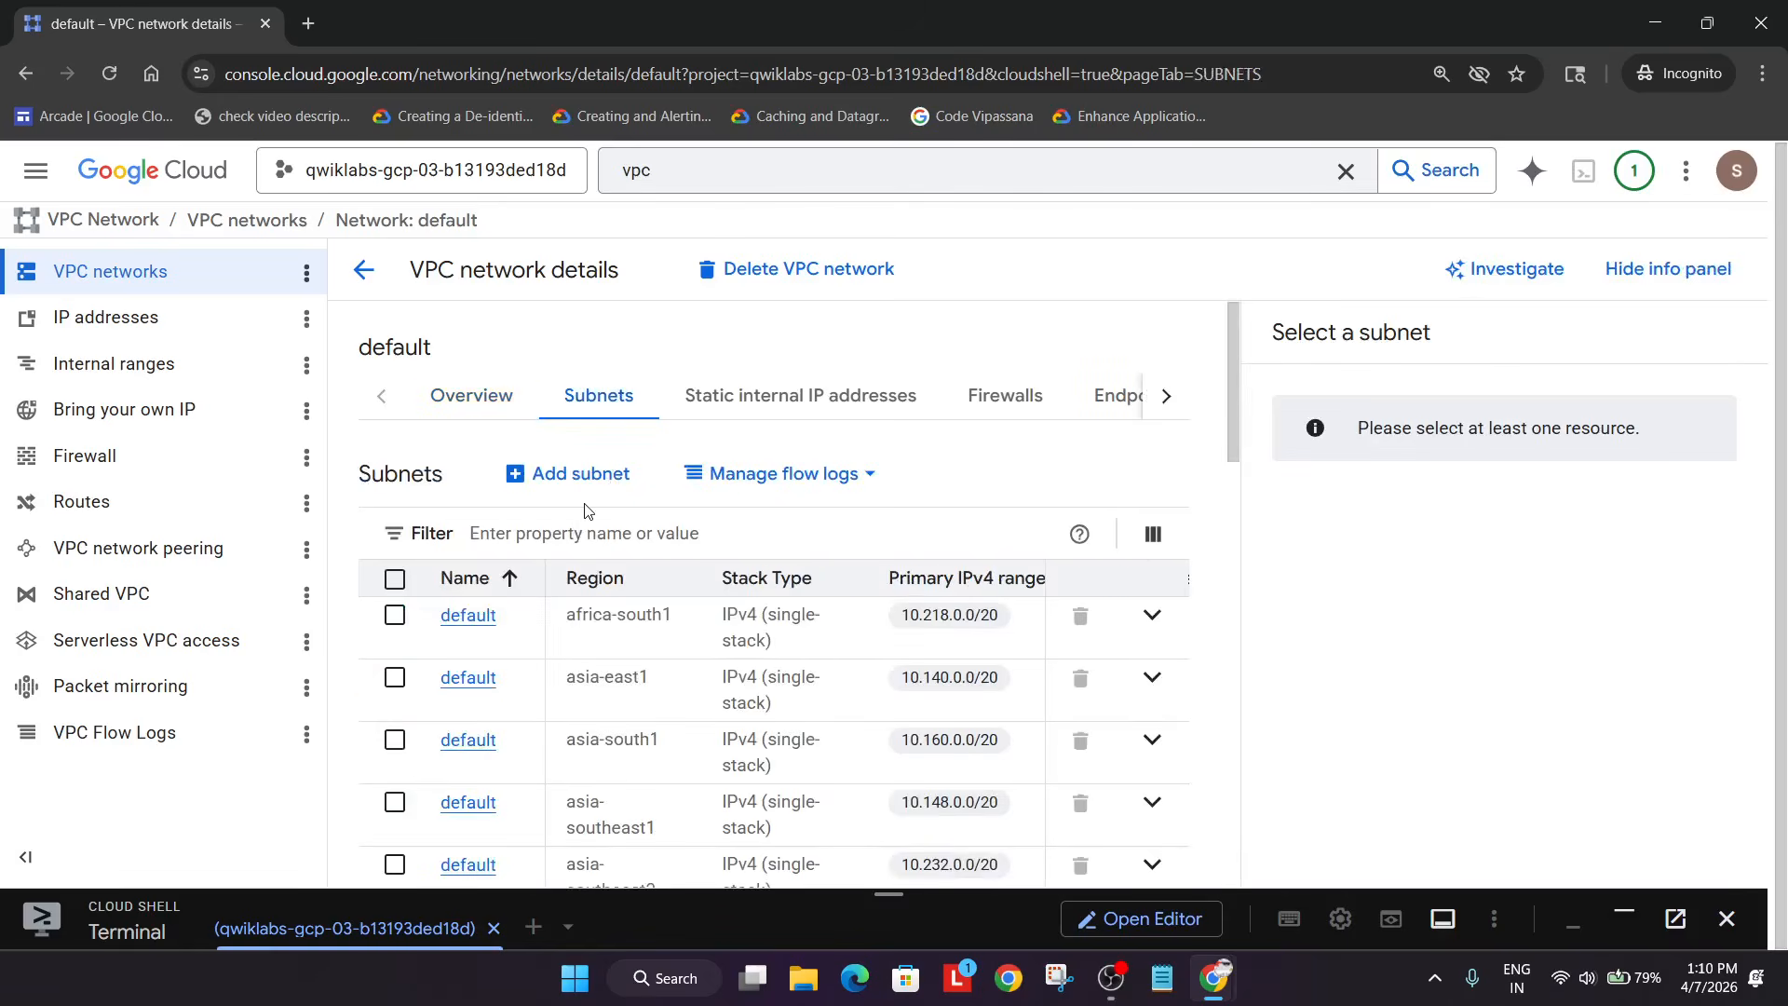
key("ctrl+v")
key("Return")
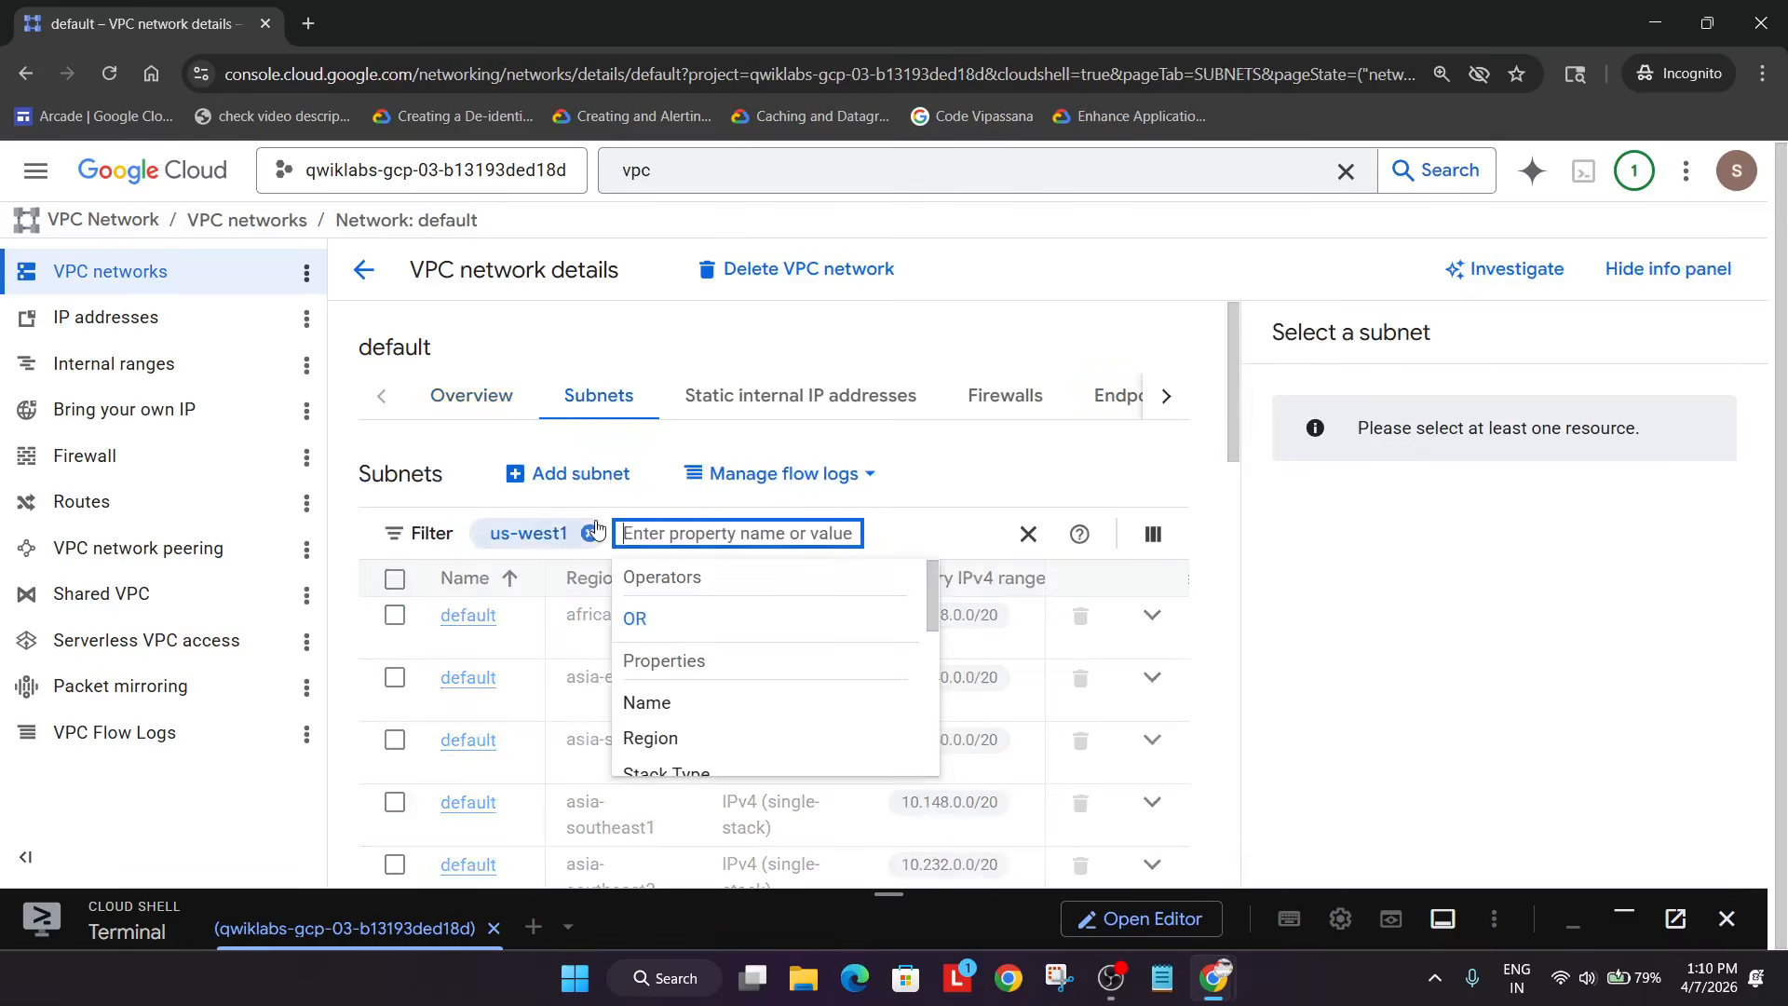
left_click(395, 615)
- Add a Compute Engine API flow-log configuration with 5-second aggregation and save it
left_click(769, 475)
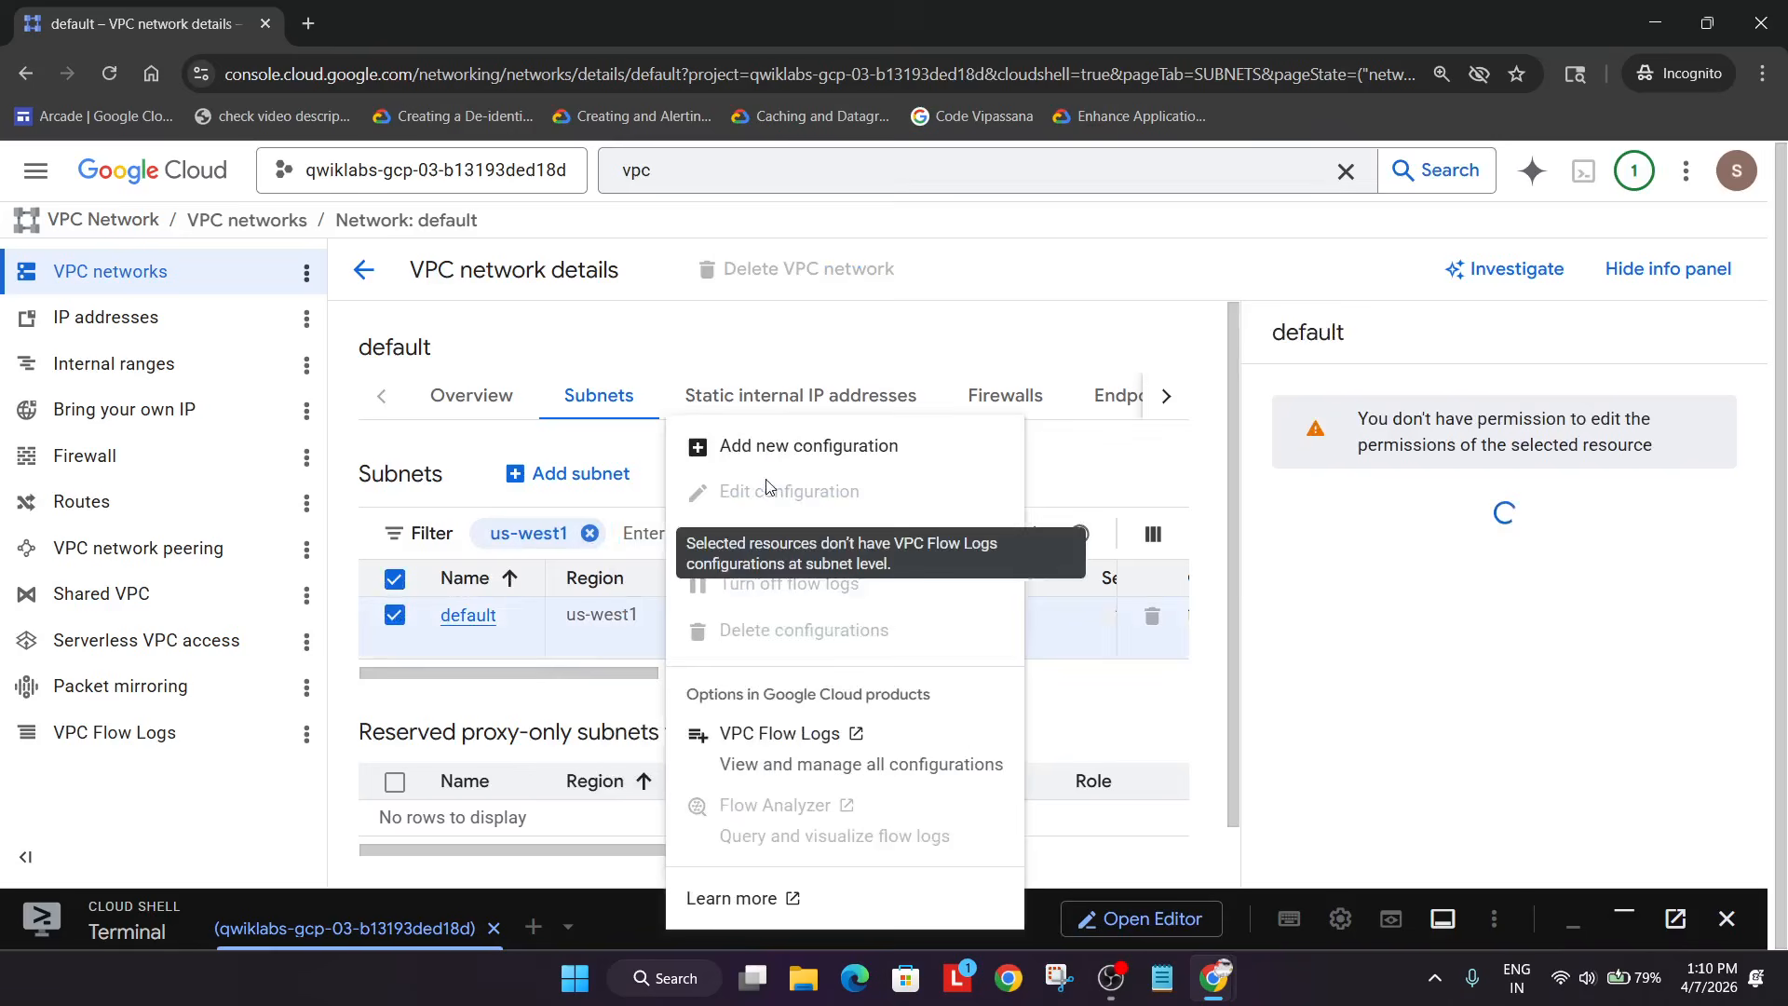
left_click(908, 446)
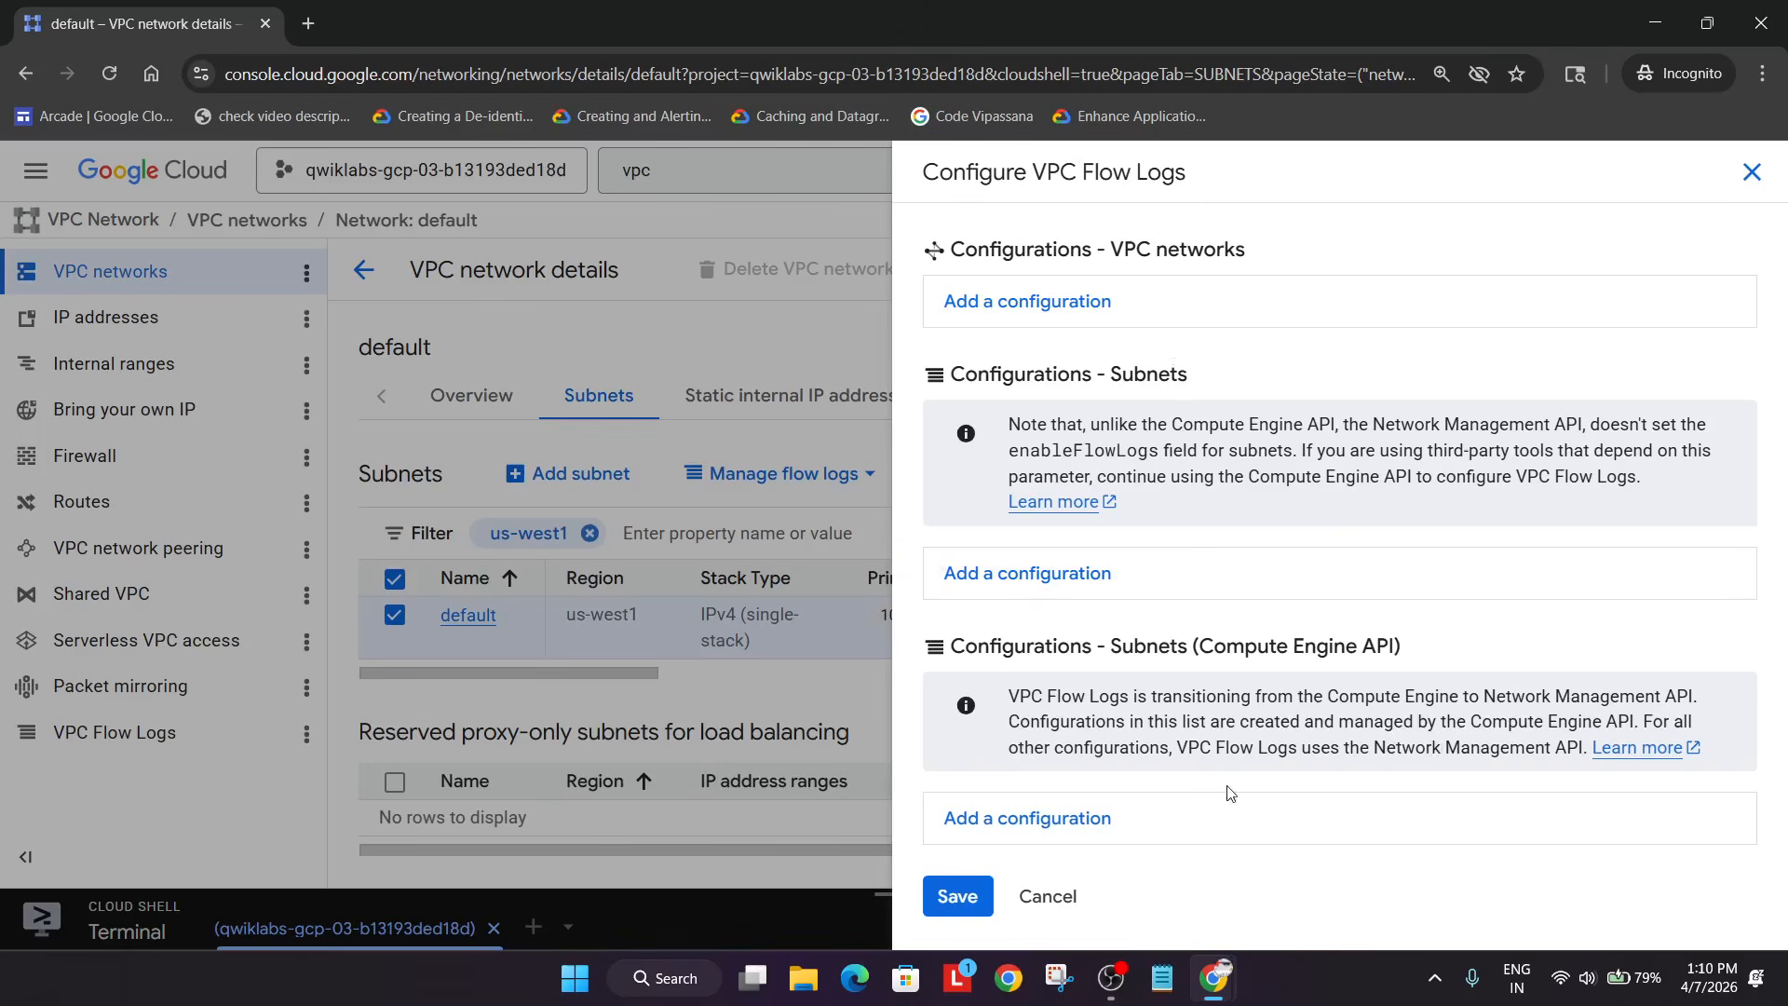
left_click_drag(1083, 639, 1466, 653)
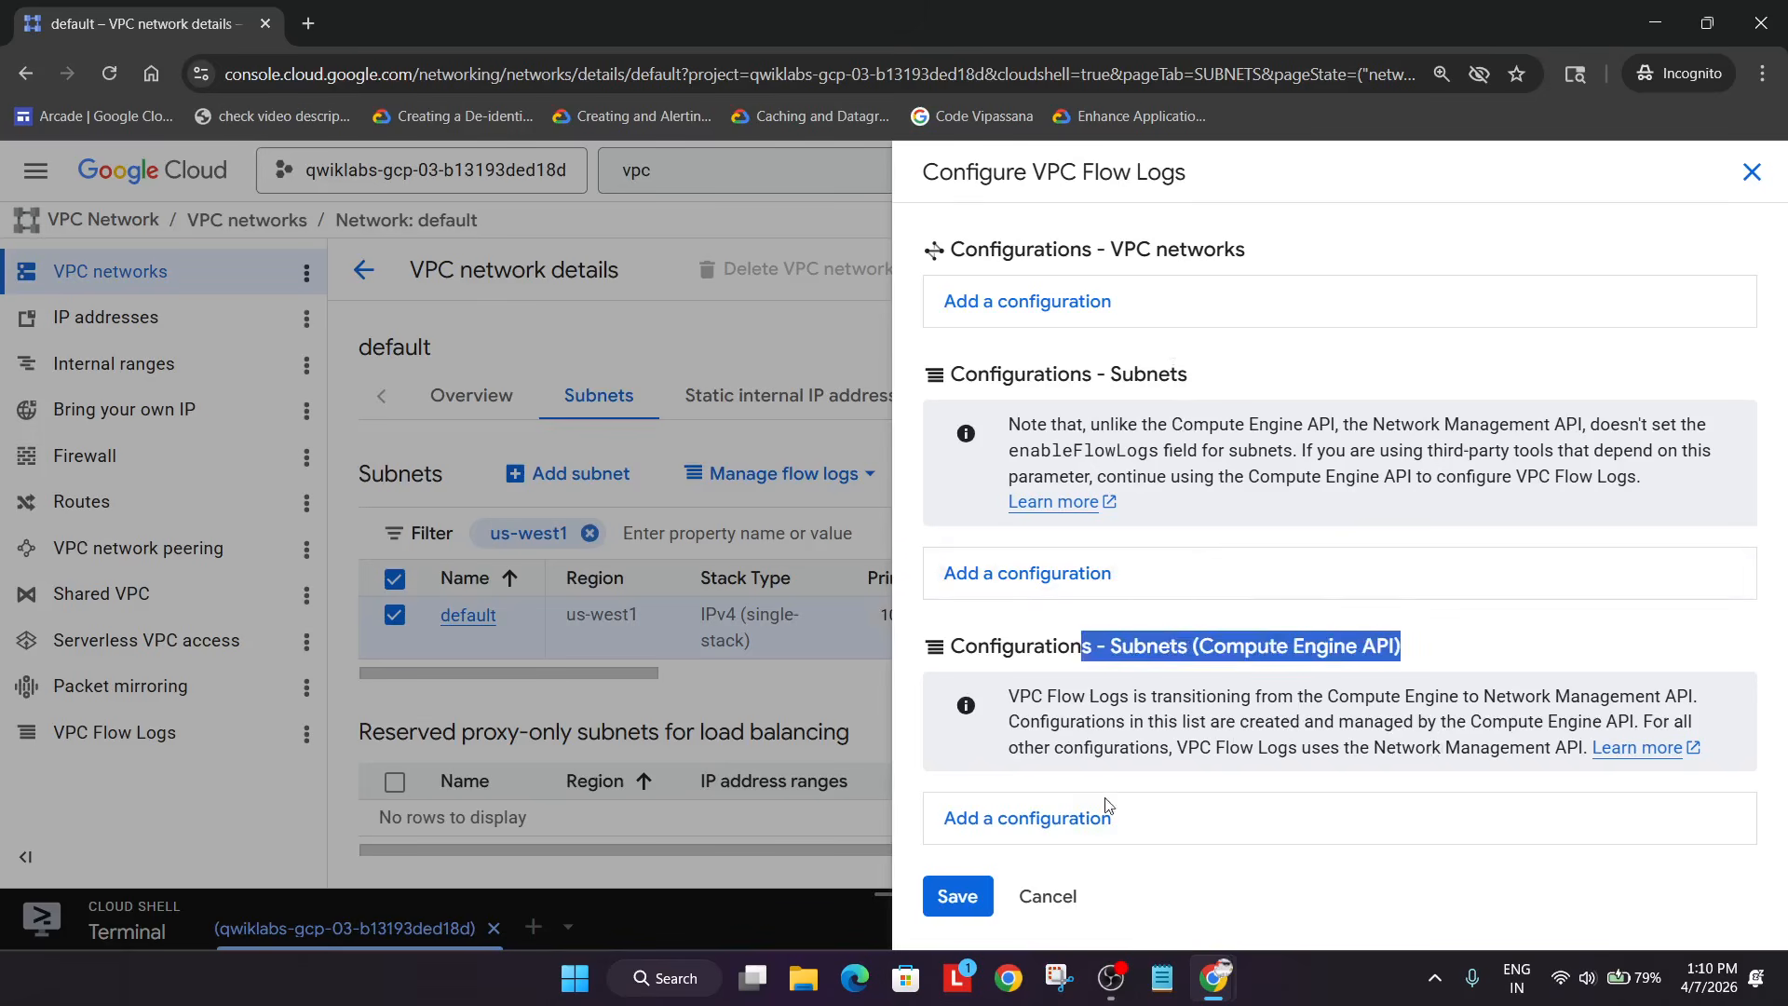
left_click(1103, 812)
scroll(1127, 792, "down", 5)
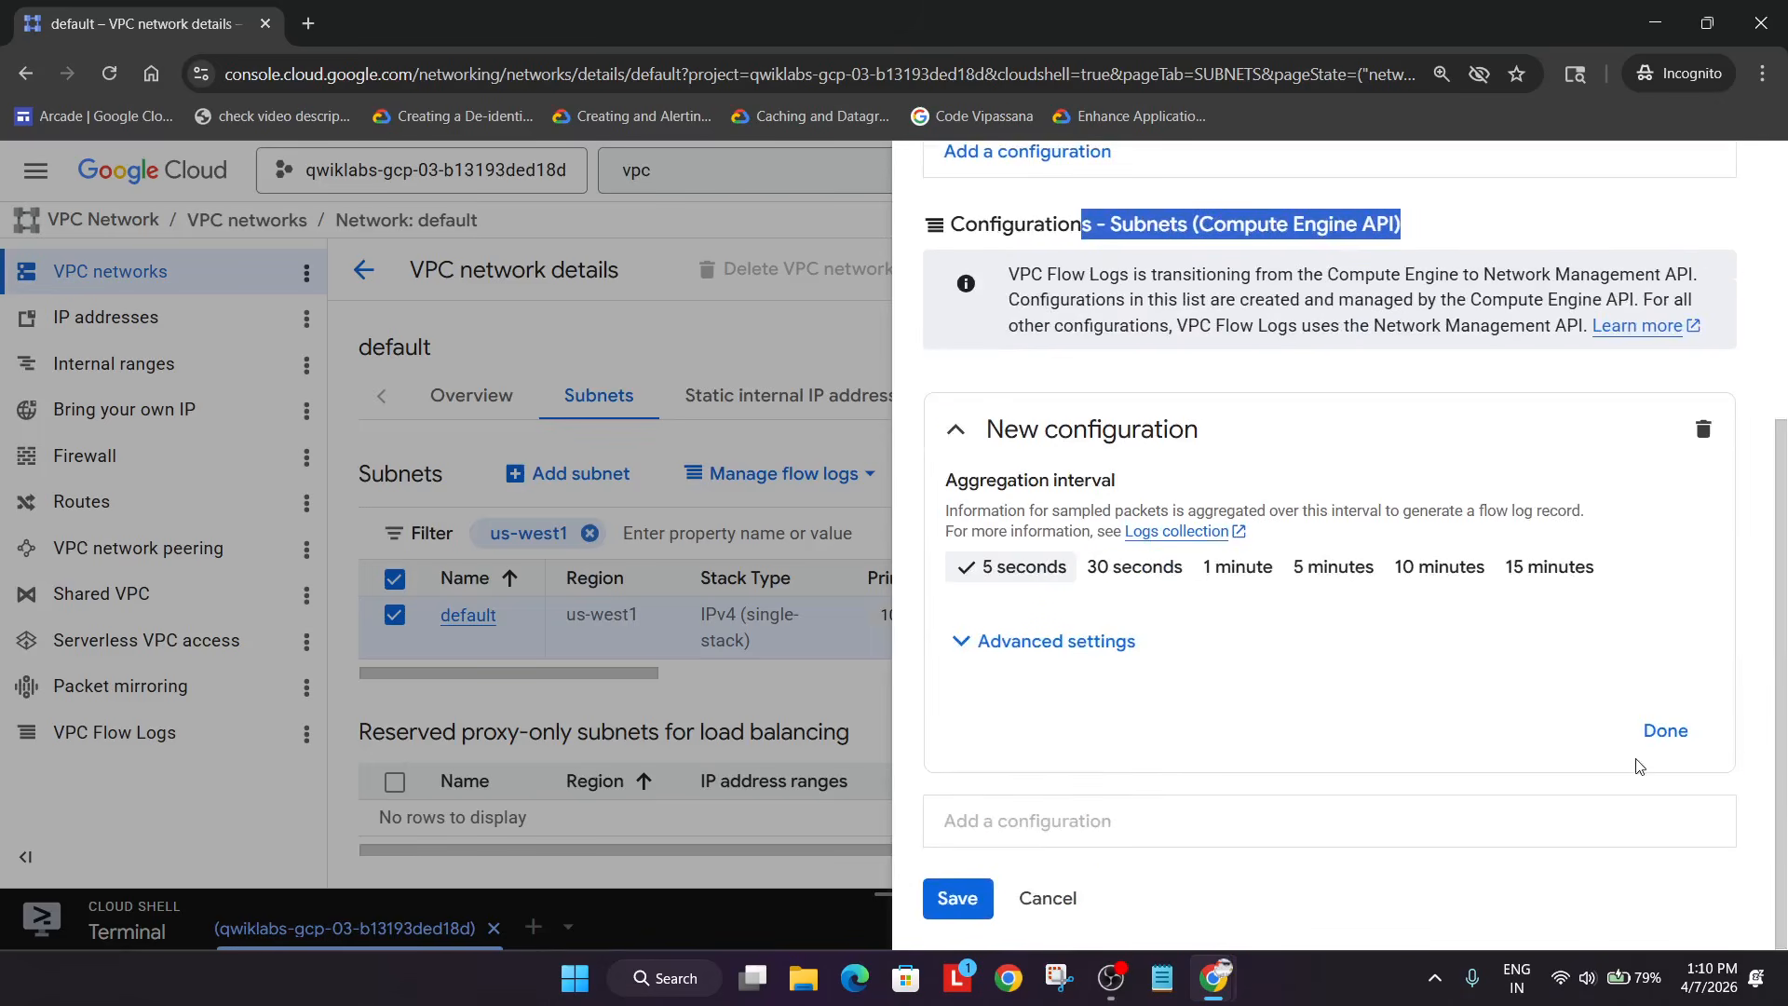
left_click(1666, 732)
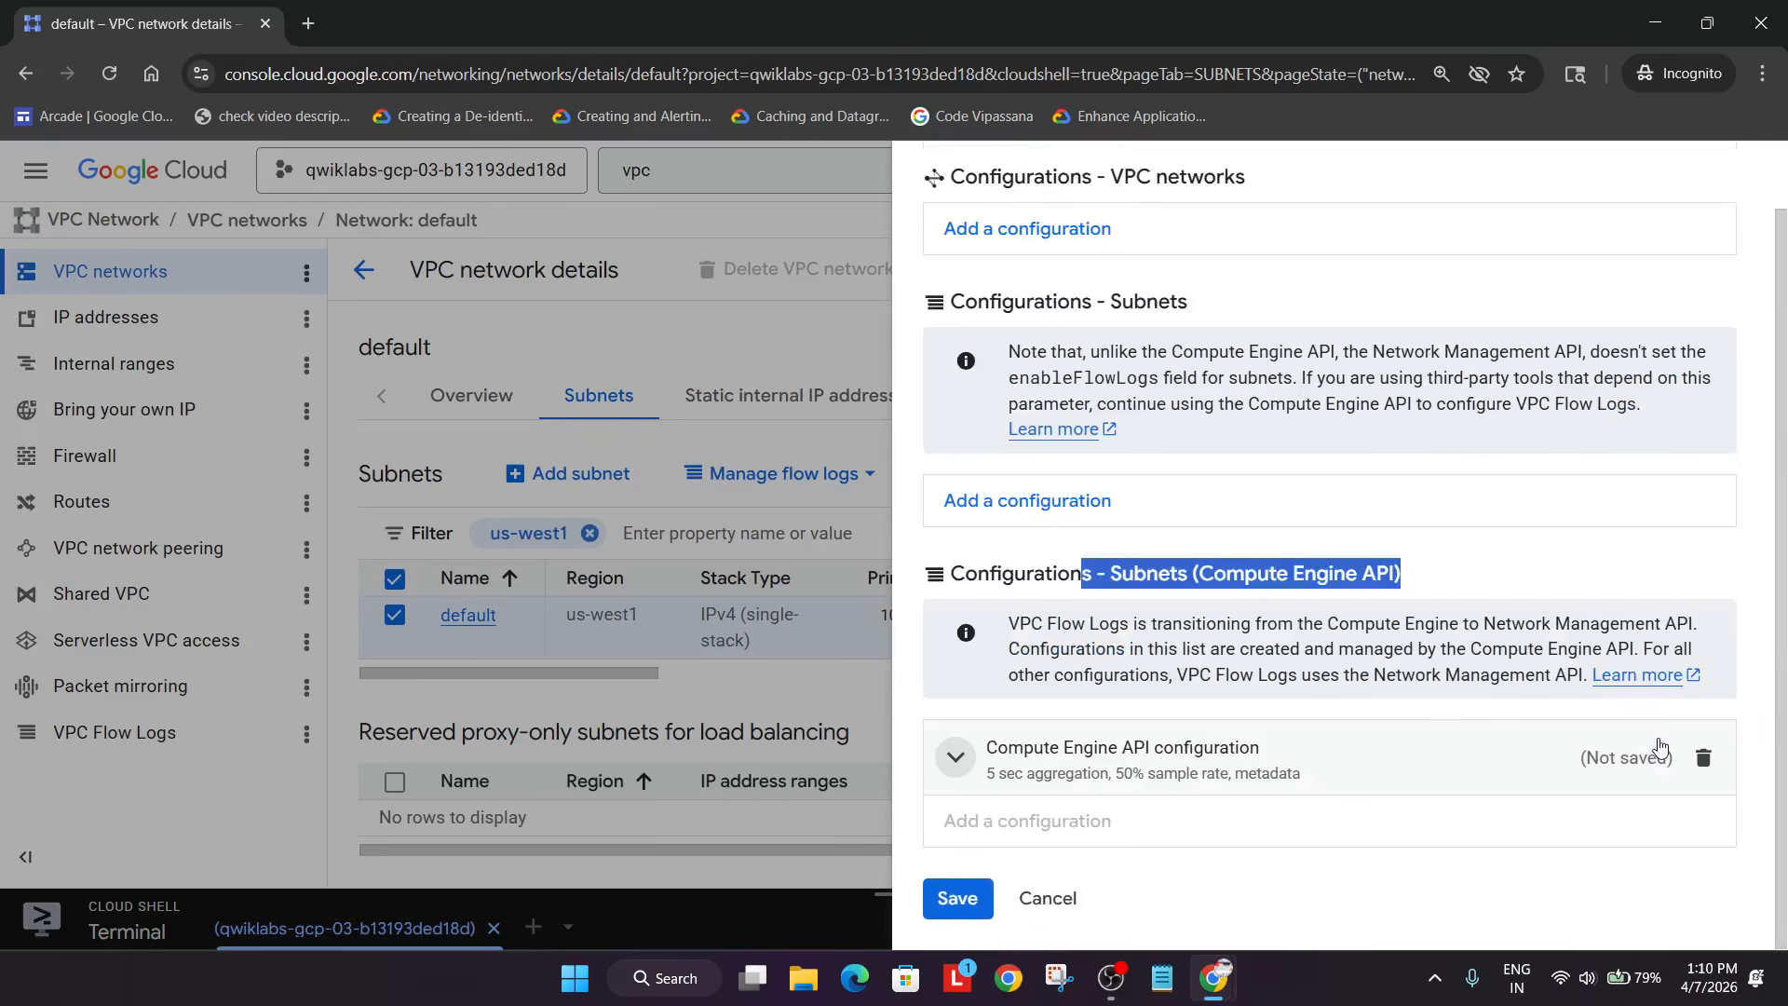
left_click(950, 906)
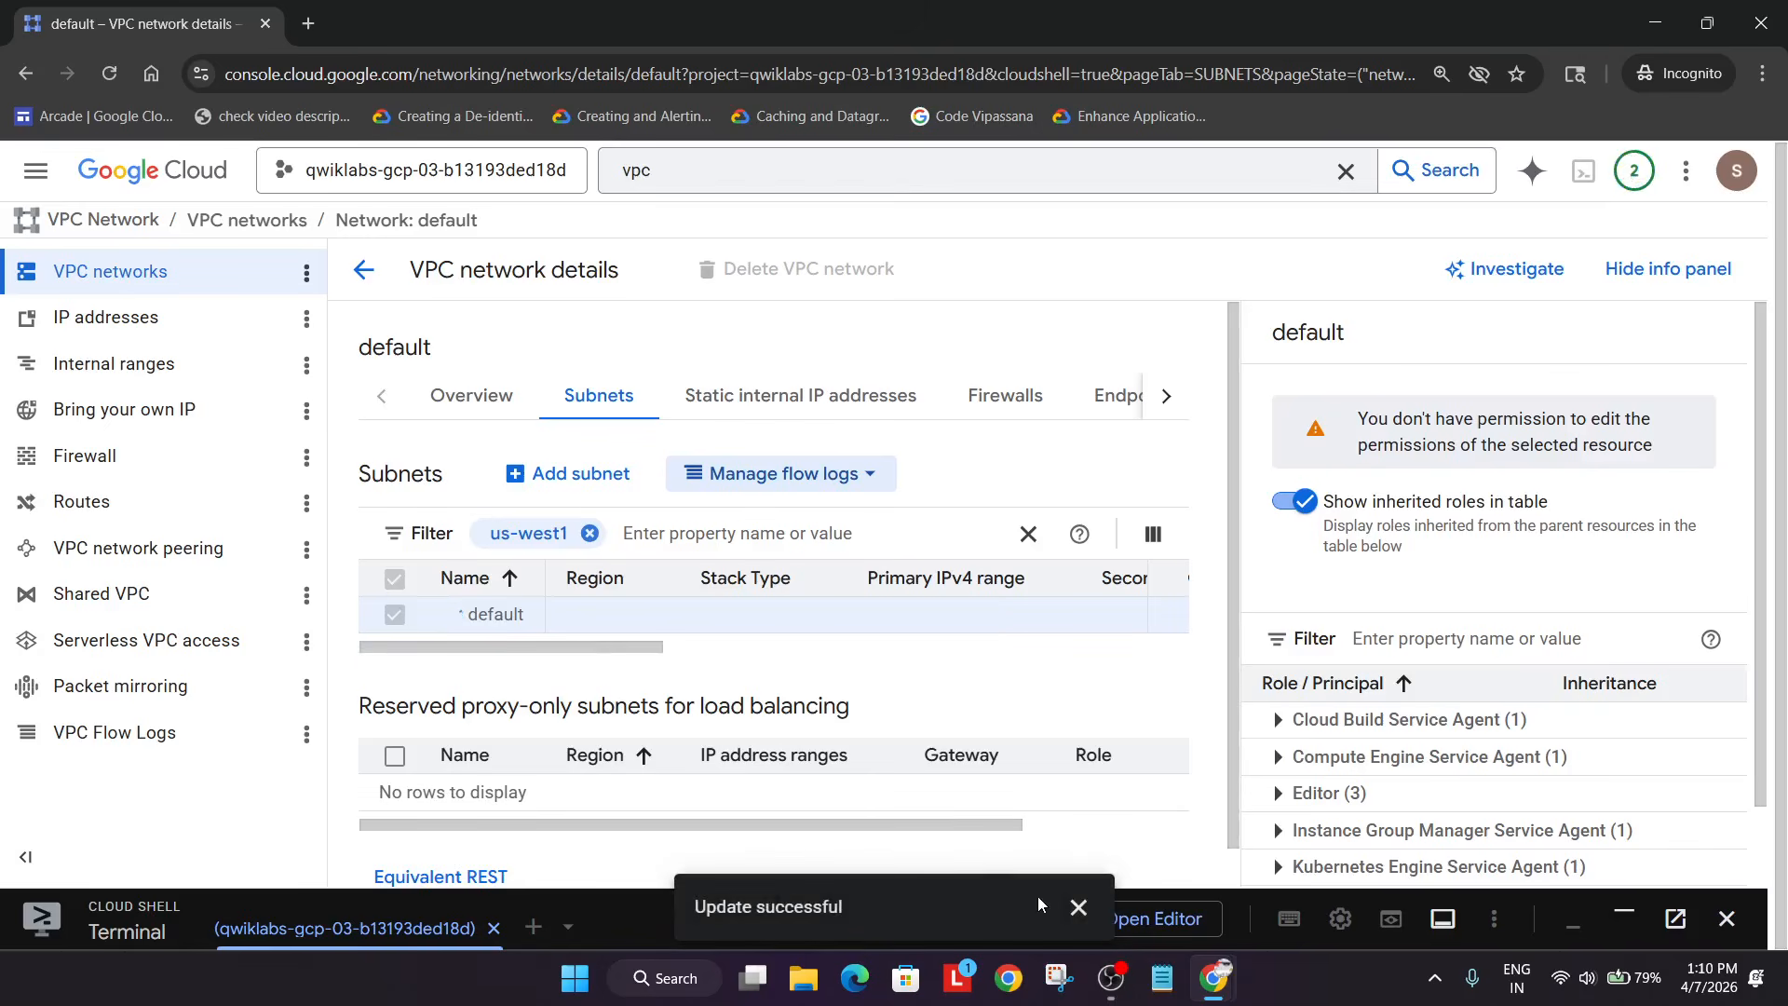
- Dismiss the update confirmation, review the lab instructions, and shrink Cloud Shell over the network details
left_click(1075, 910)
left_click_drag(908, 894, 764, 33)
key("alt+Tab")
key("alt+Tab")
key("alt+Tab")
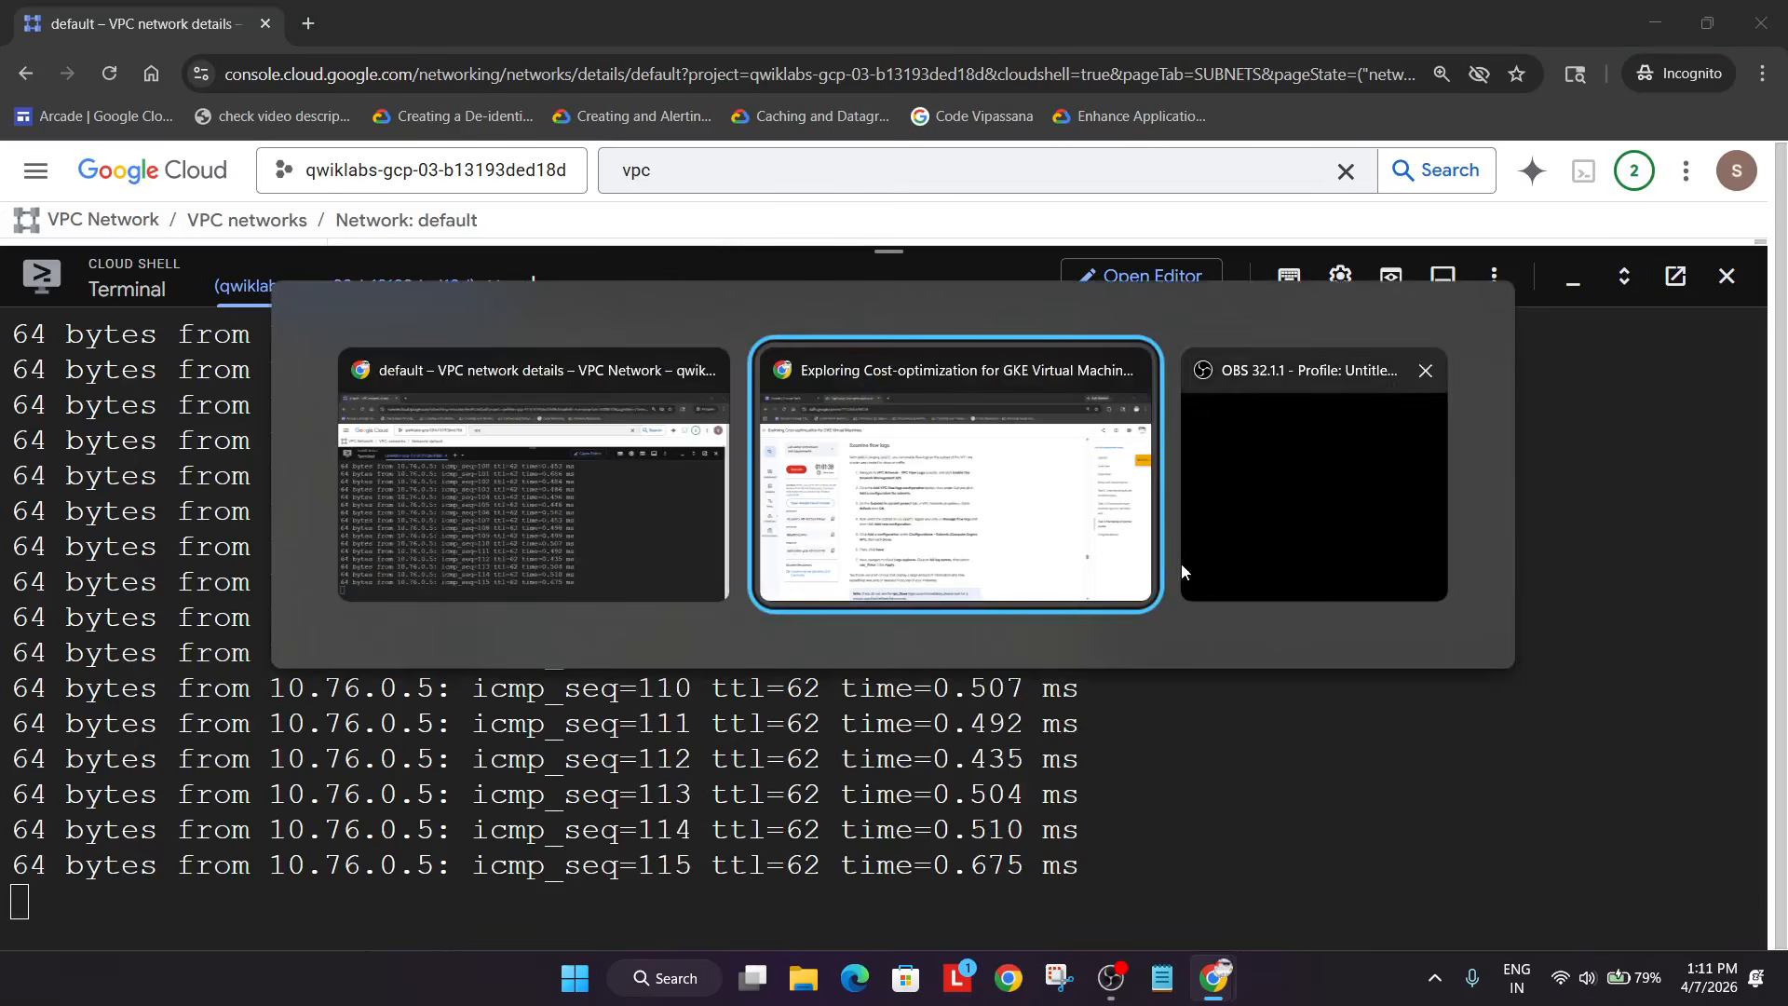
key("alt+Tab")
scroll(1049, 581, "down", 5)
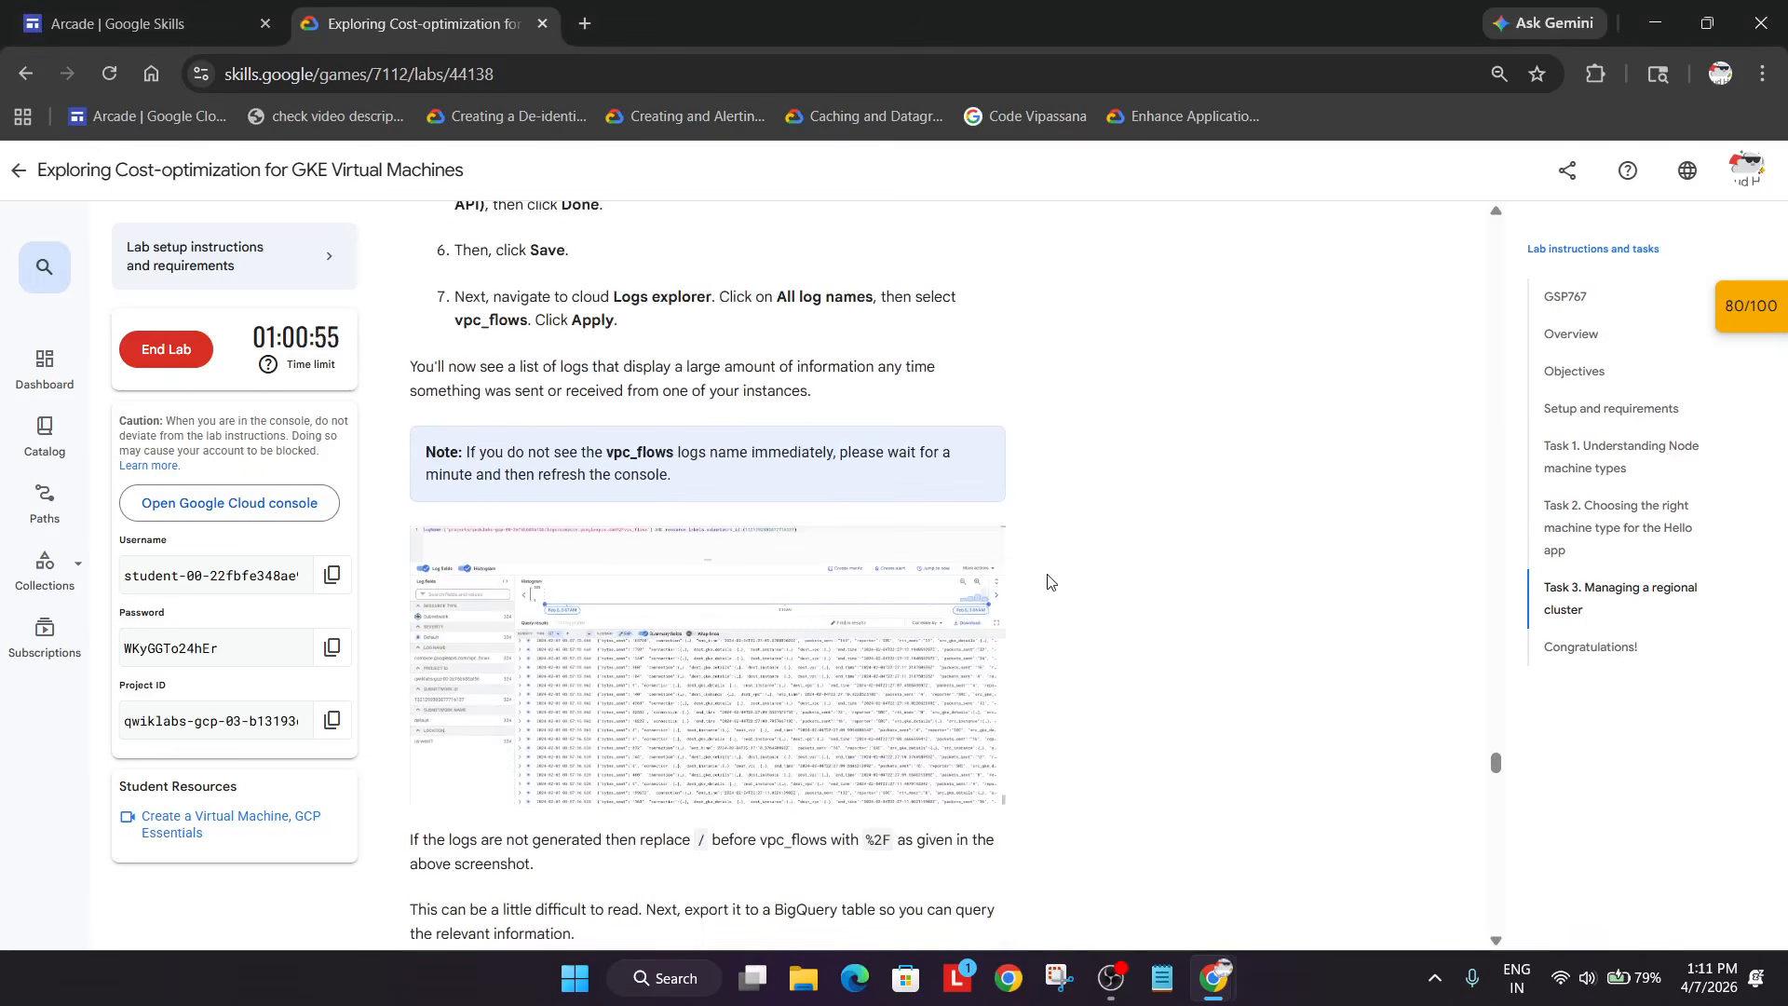
scroll(1050, 581, "up", 4)
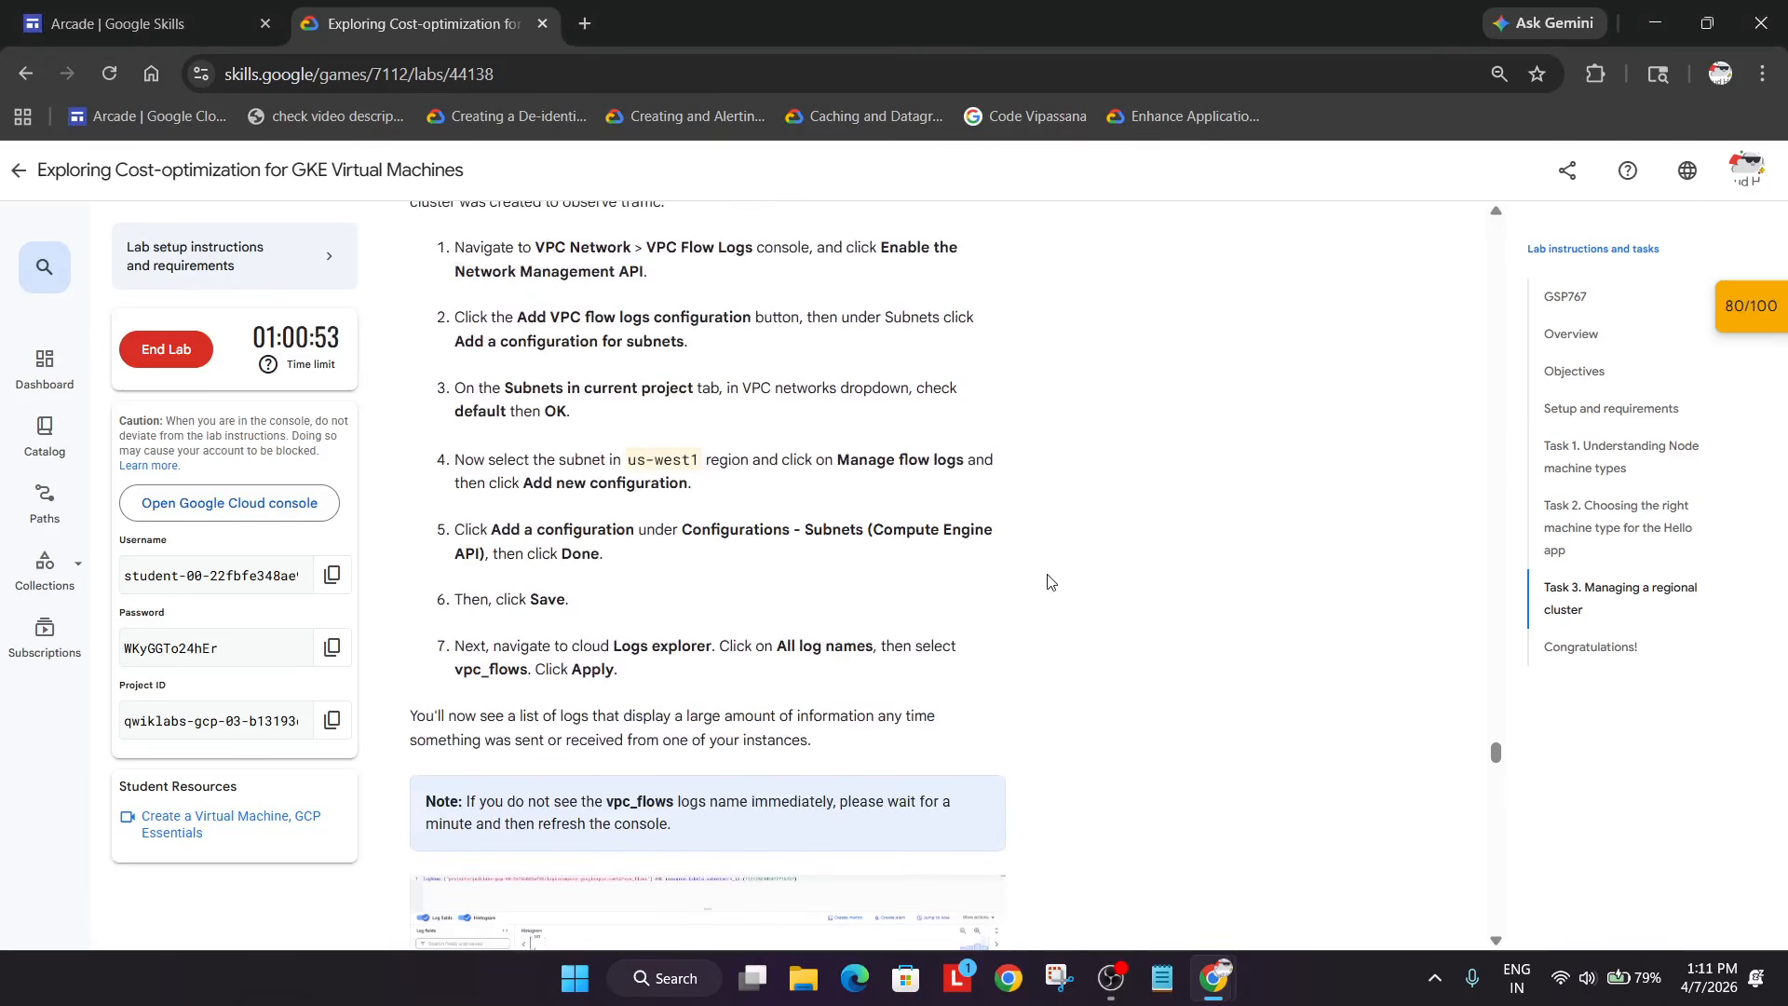
key("alt+Tab")
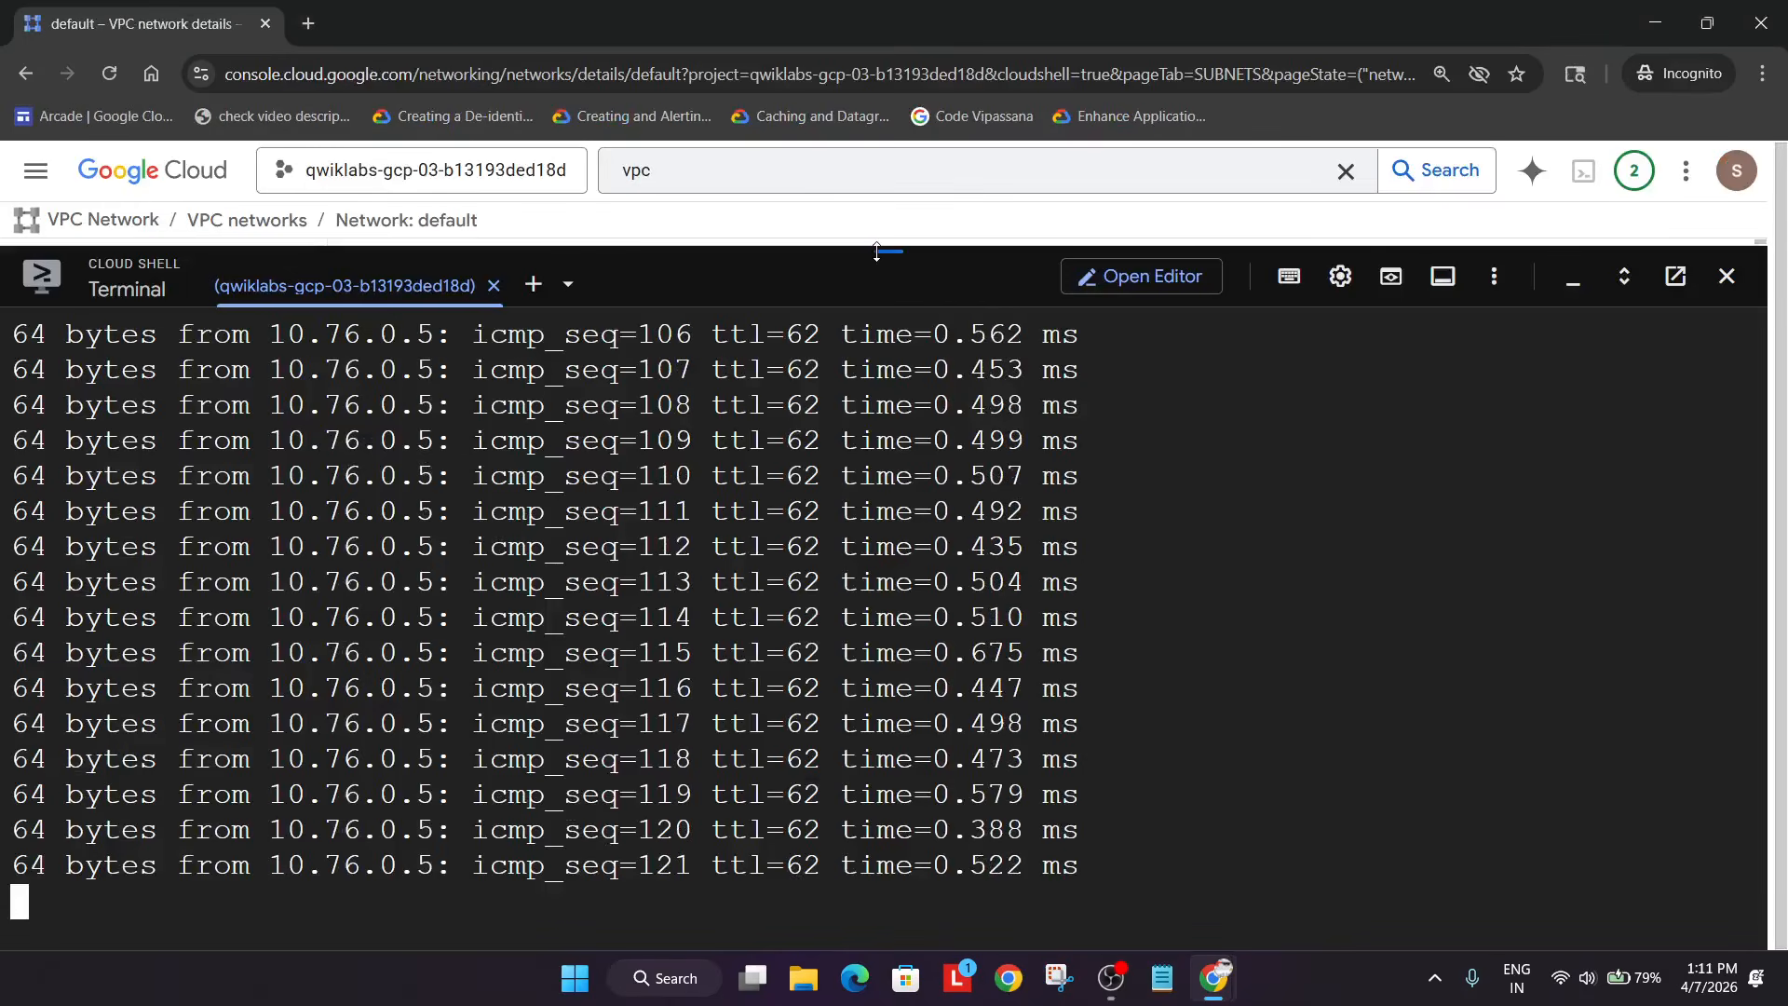
left_click_drag(886, 244, 1012, 941)
- Open Logs Explorer by searching the console for 'loggi'
left_click(704, 172)
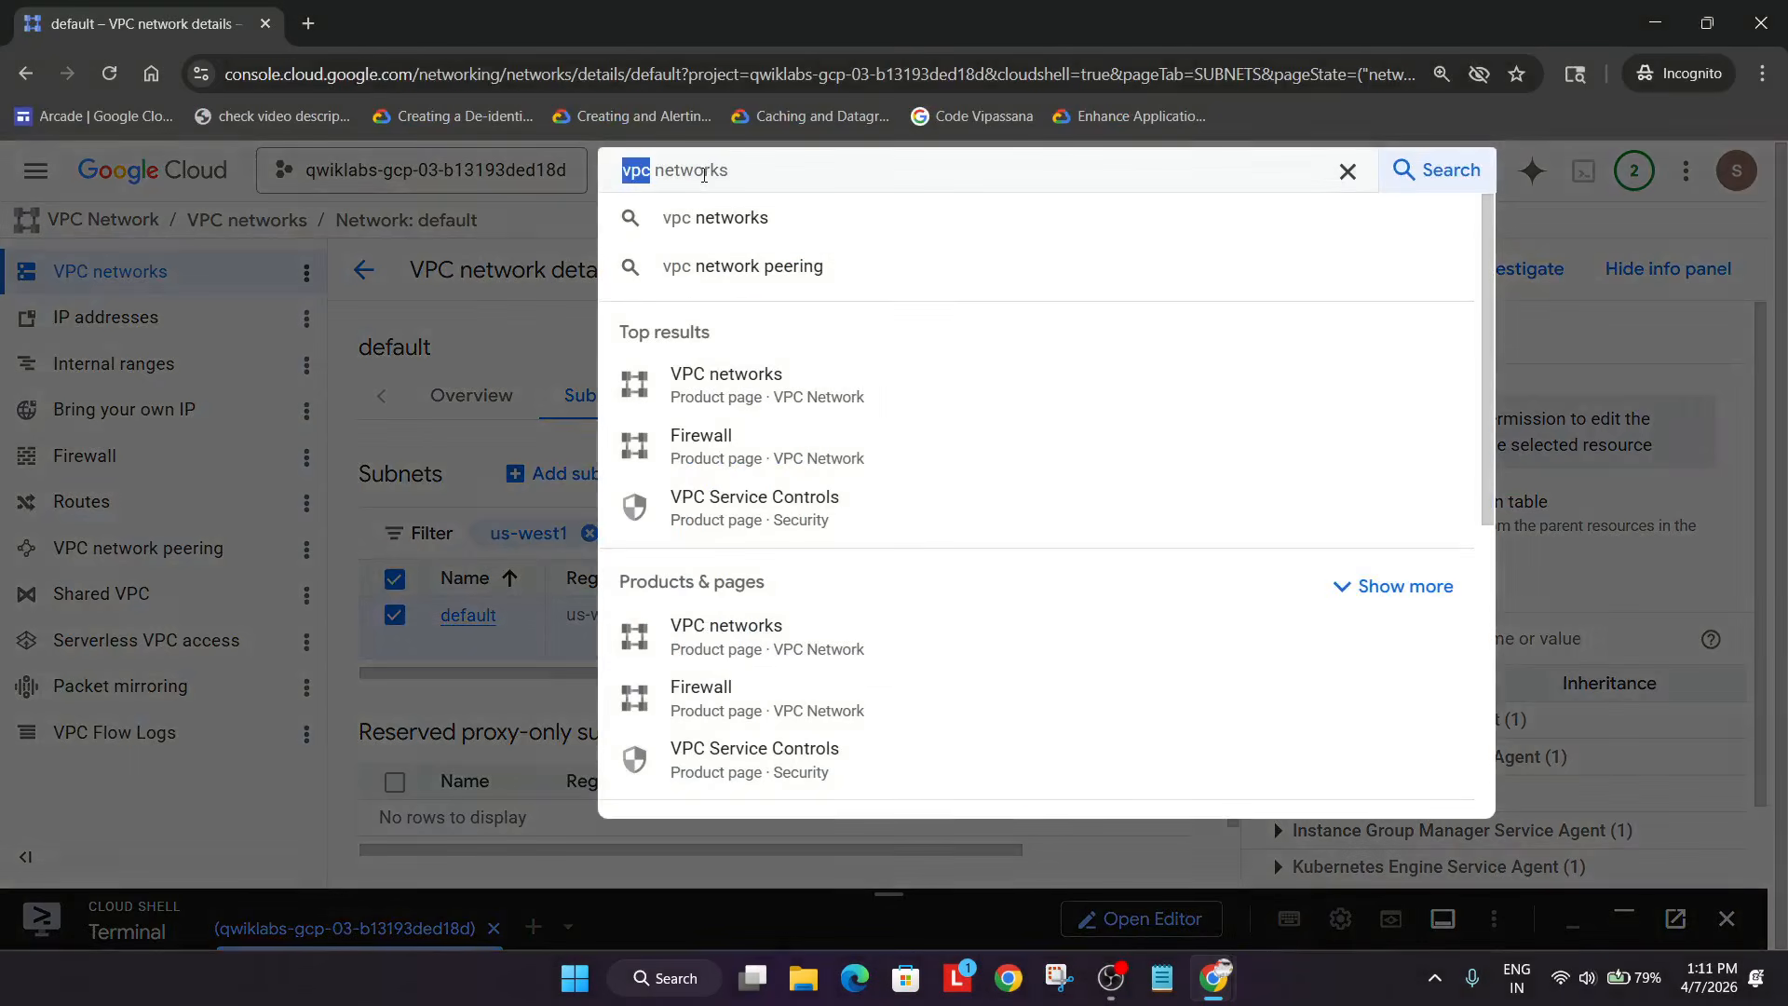
type("logging")
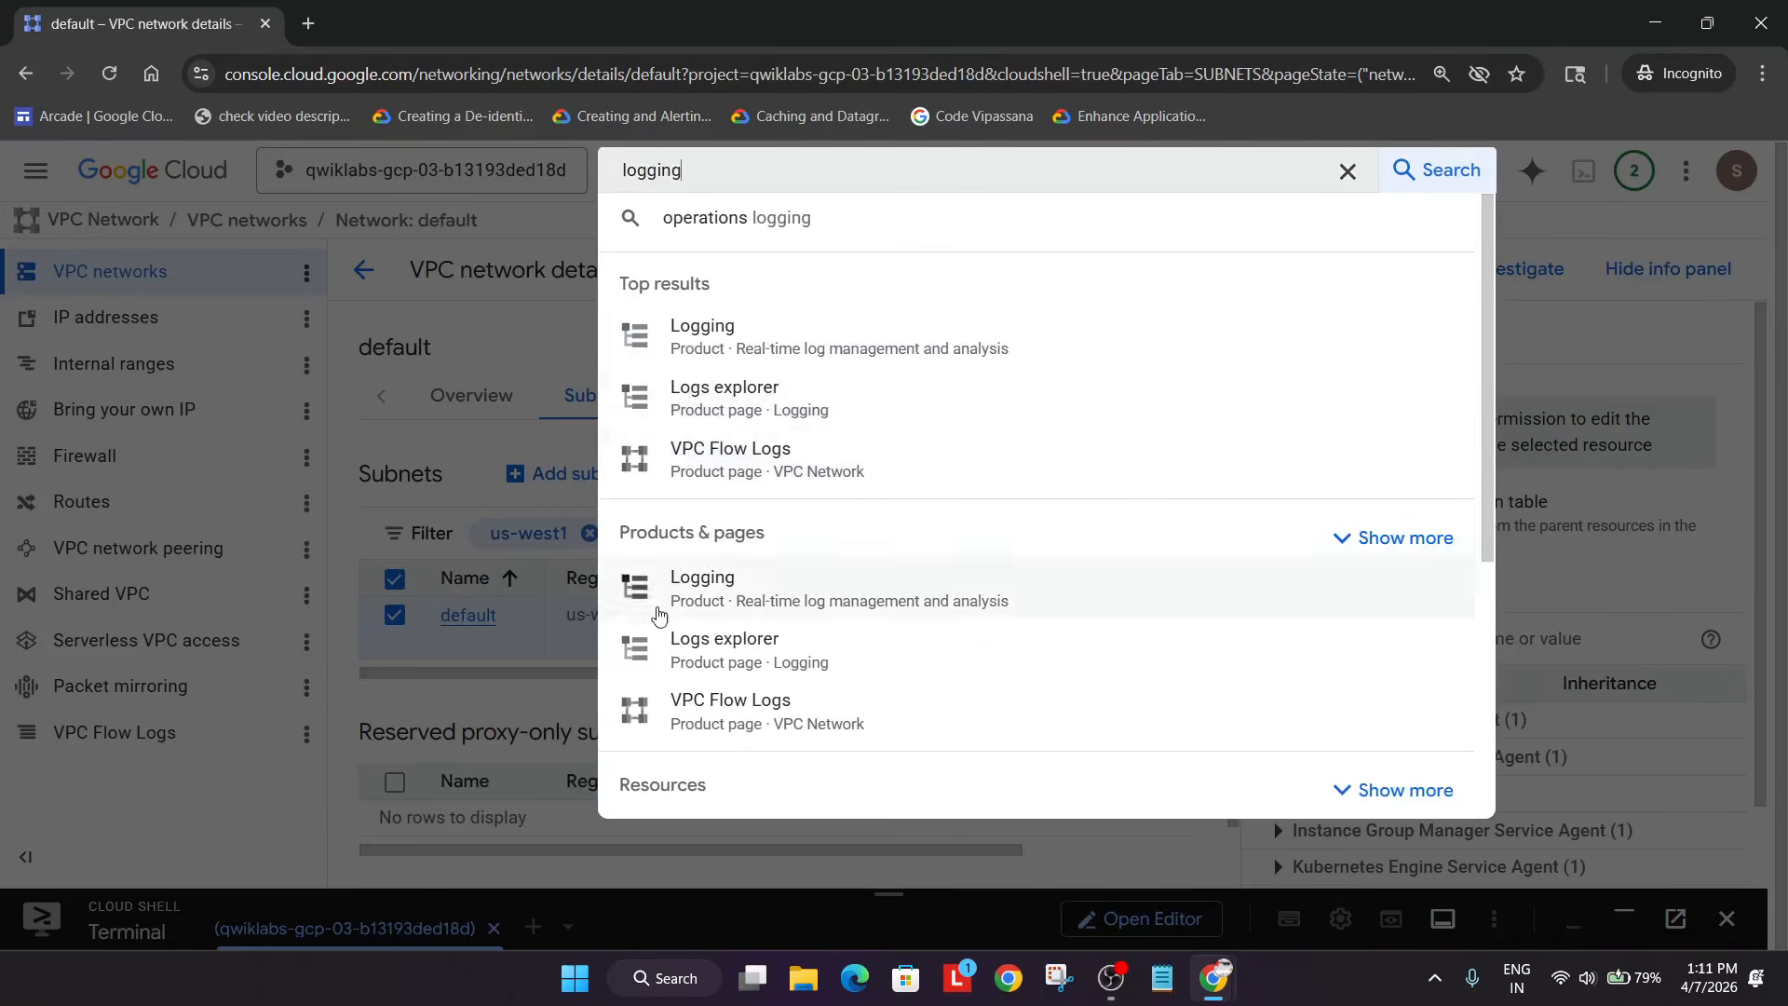
left_click(697, 649)
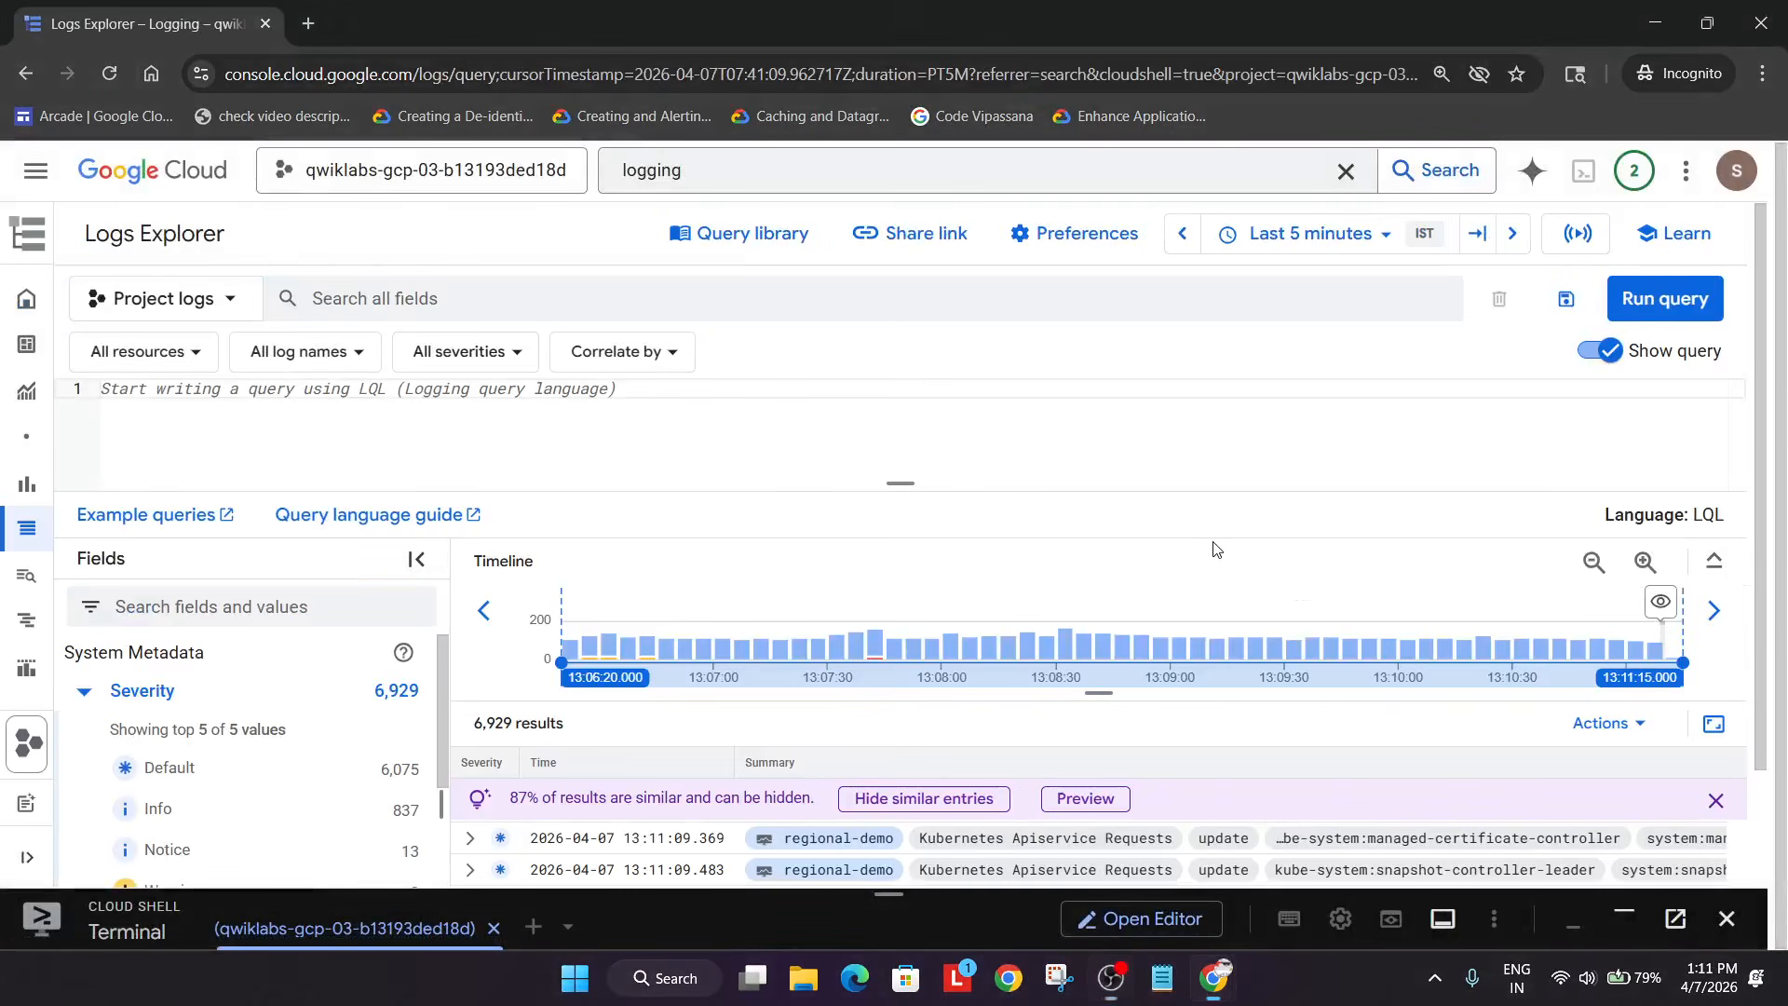
- Search the log names for vpc_flows, find none yet, and reload Logs Explorer
left_click(284, 357)
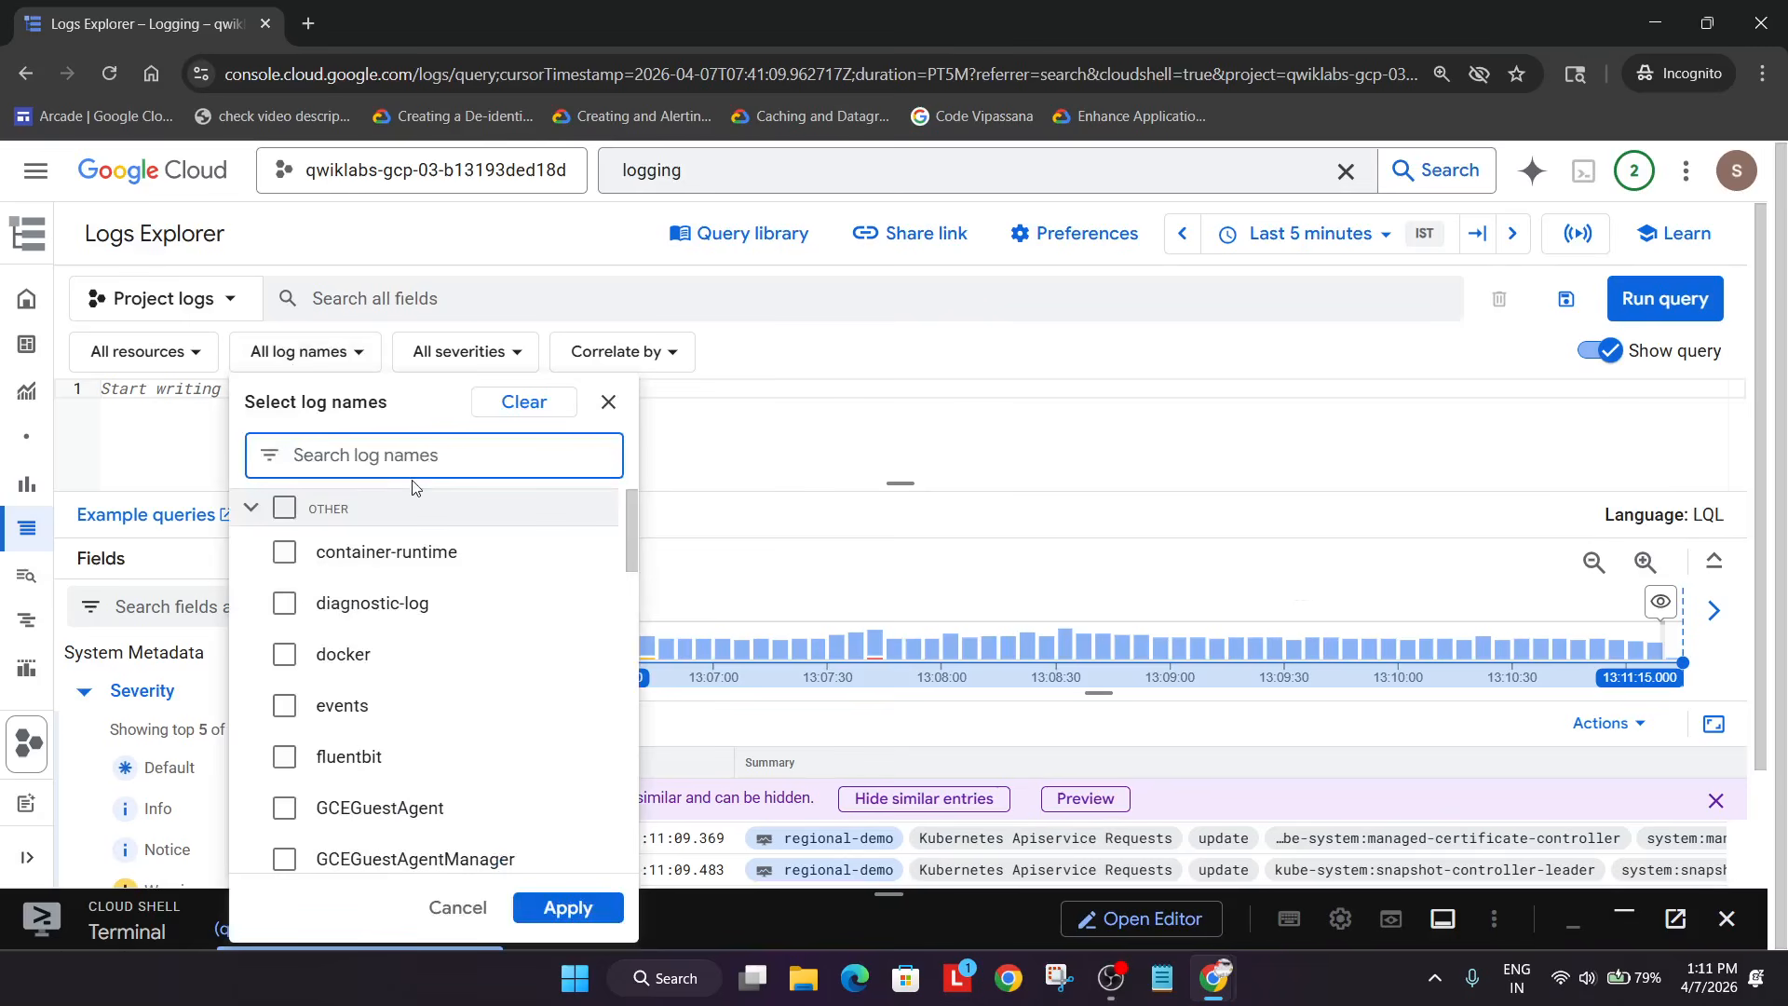
key("alt+Tab")
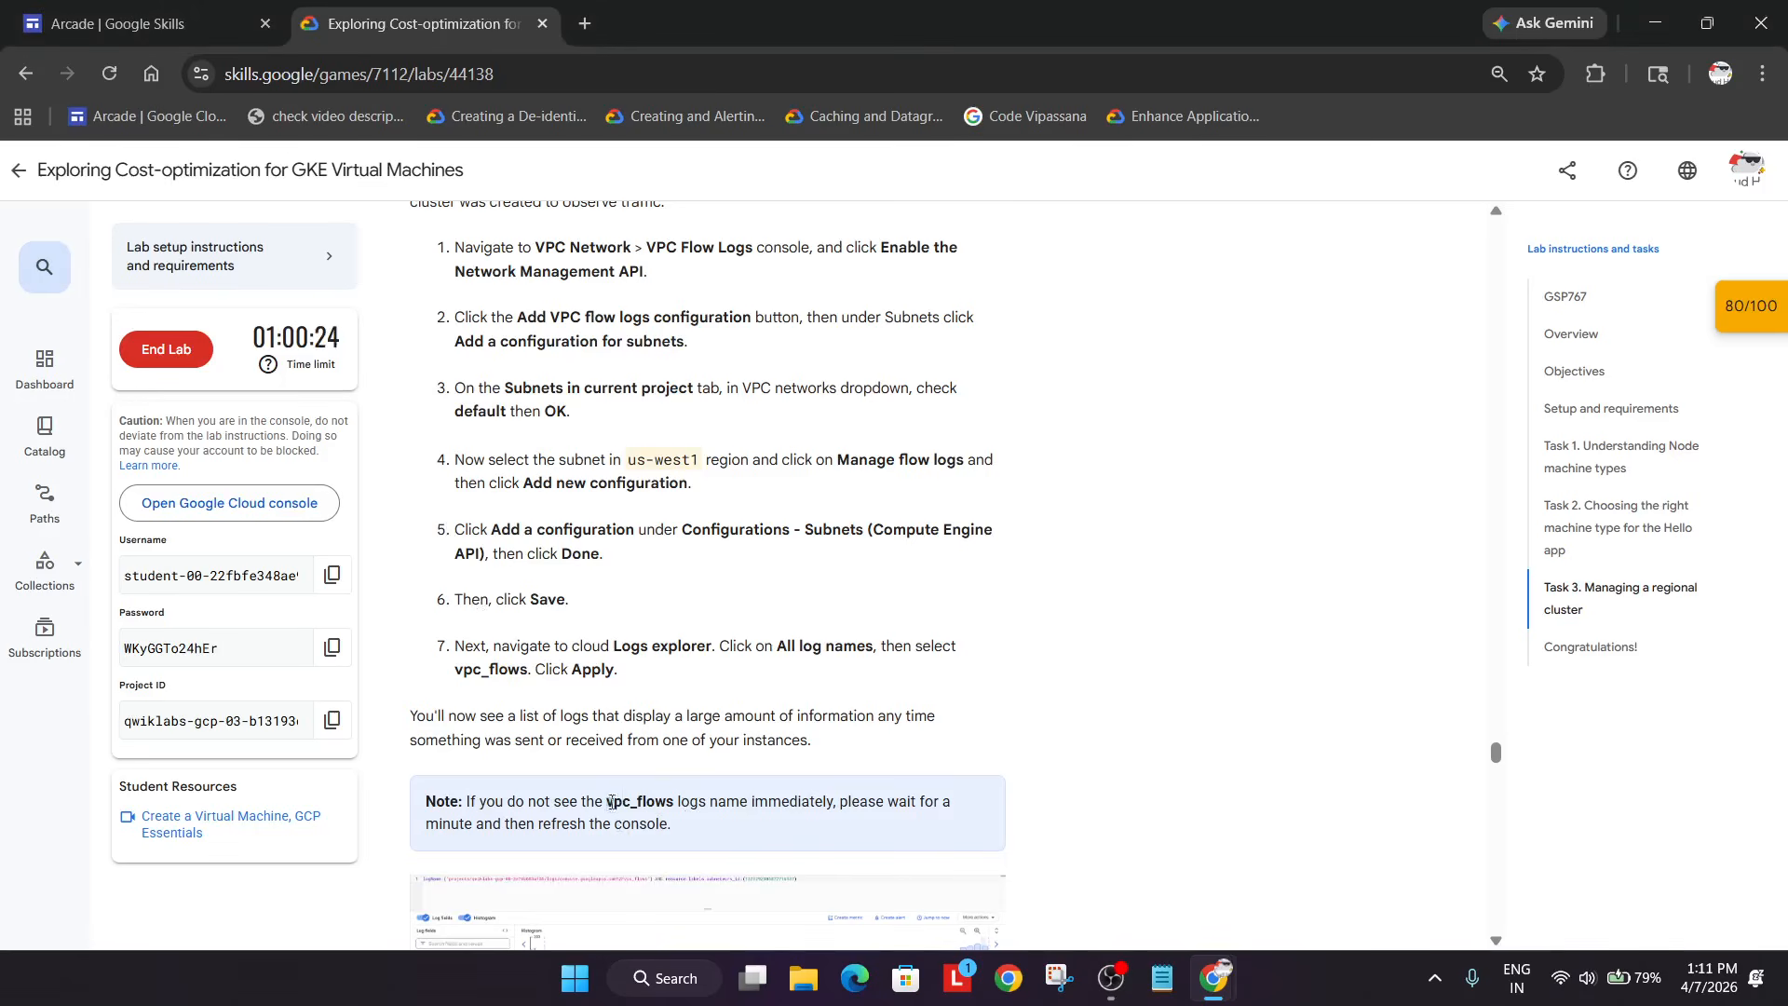
double_click(610, 803)
key("ctrl+c")
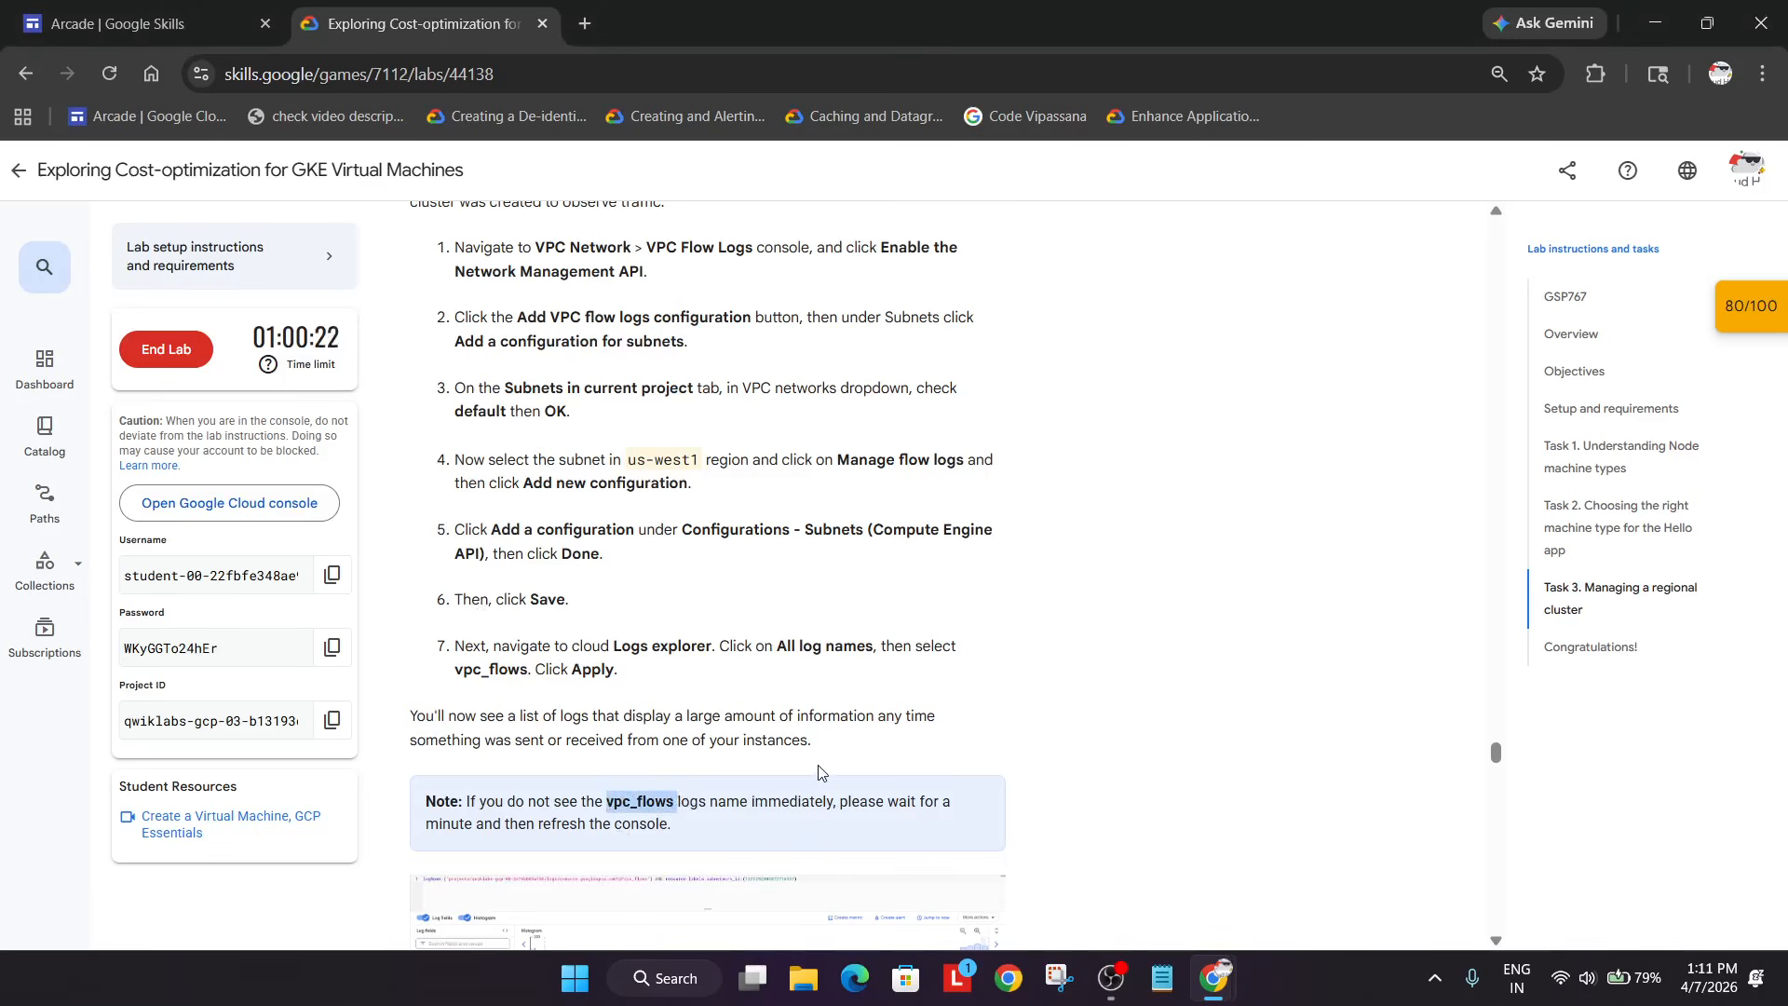
key("alt+Tab")
key("ctrl+v")
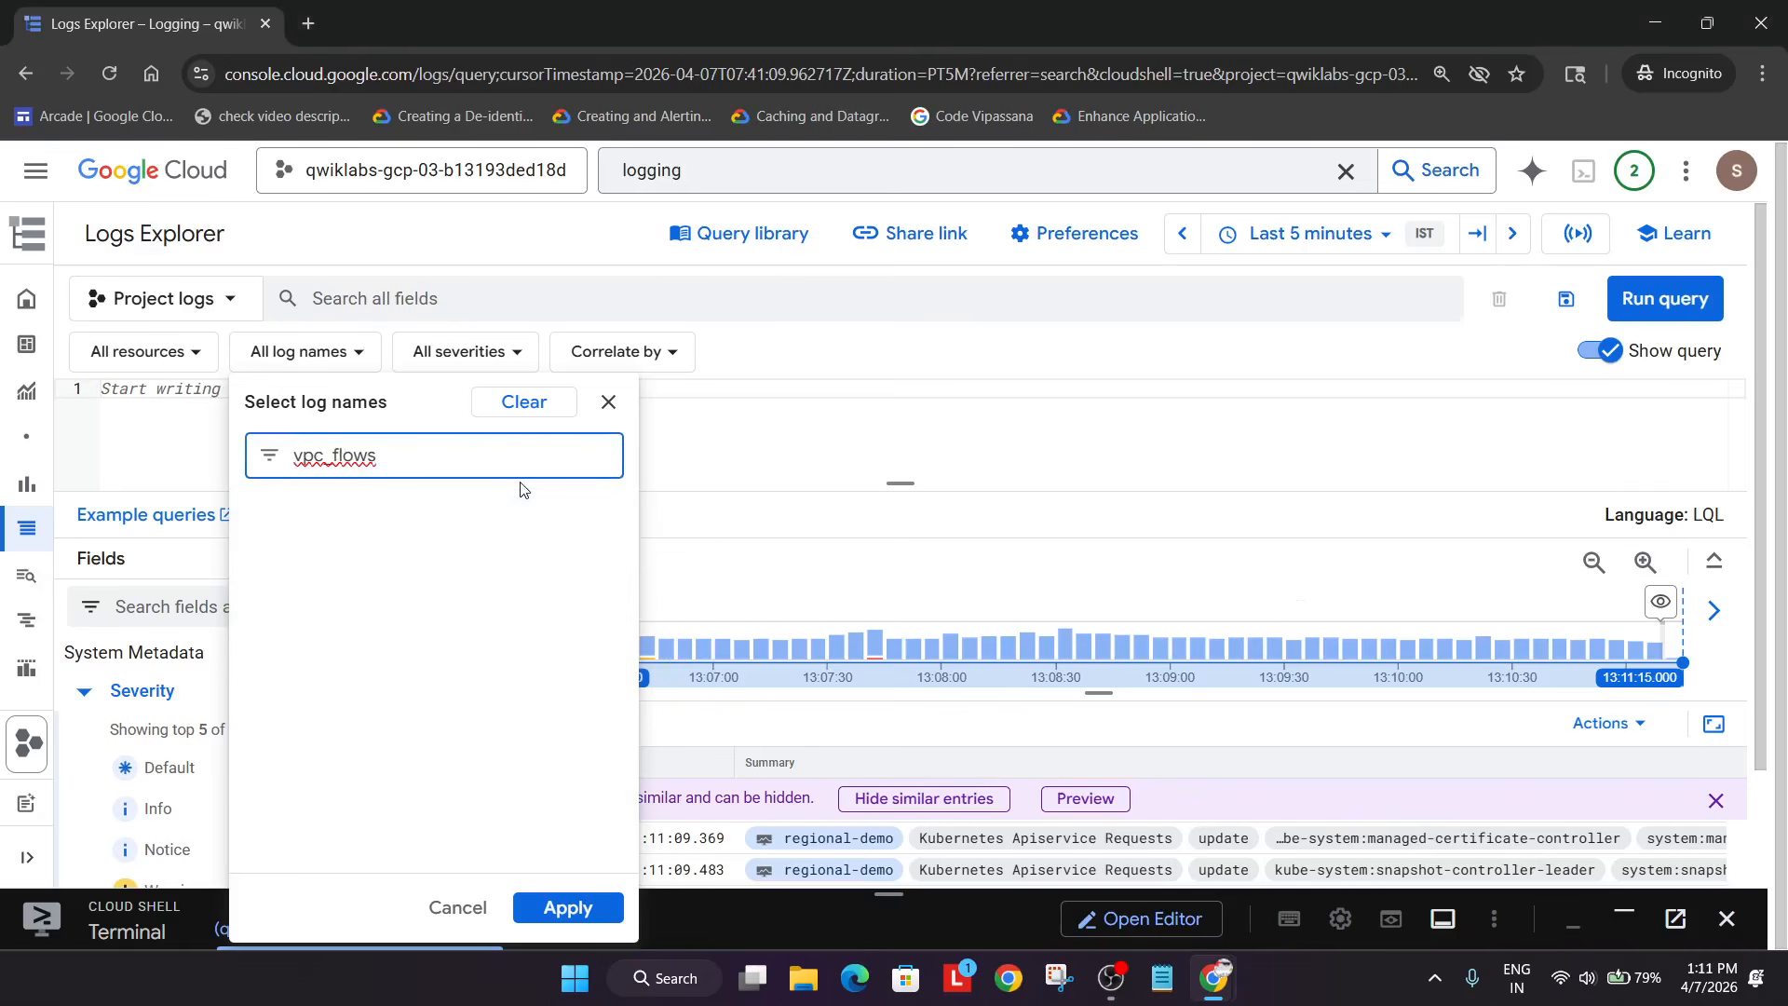
left_click(465, 504)
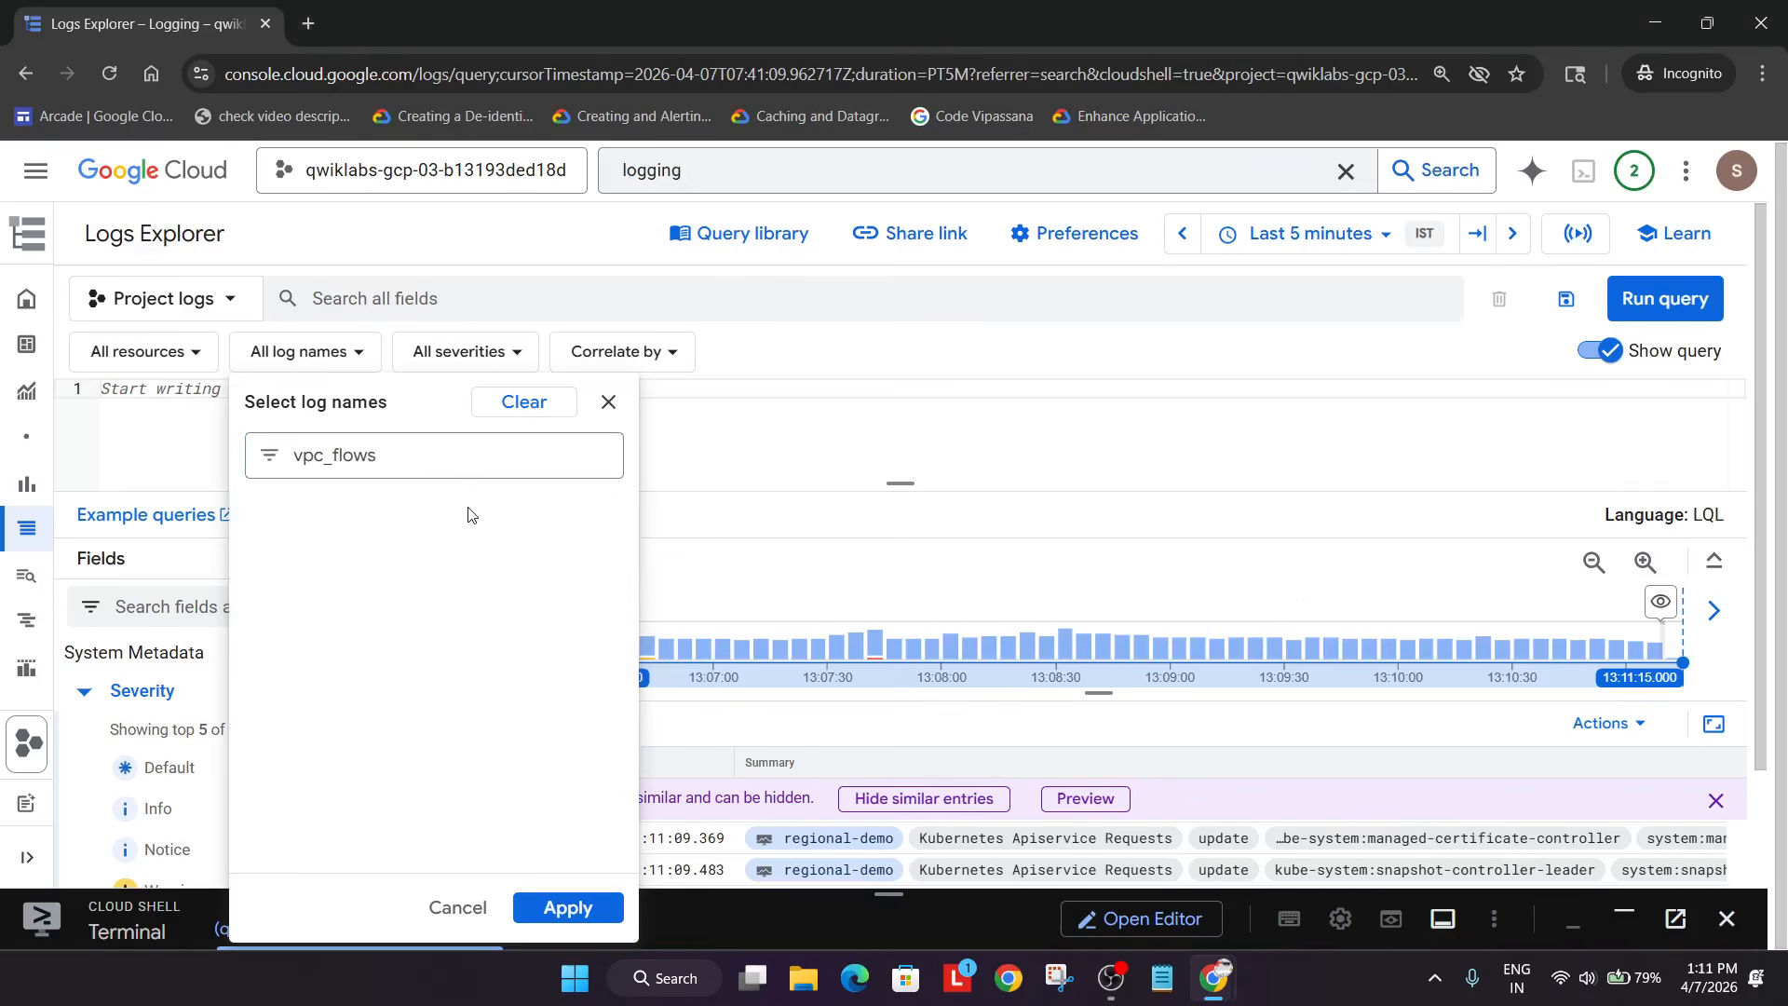
left_click(515, 410)
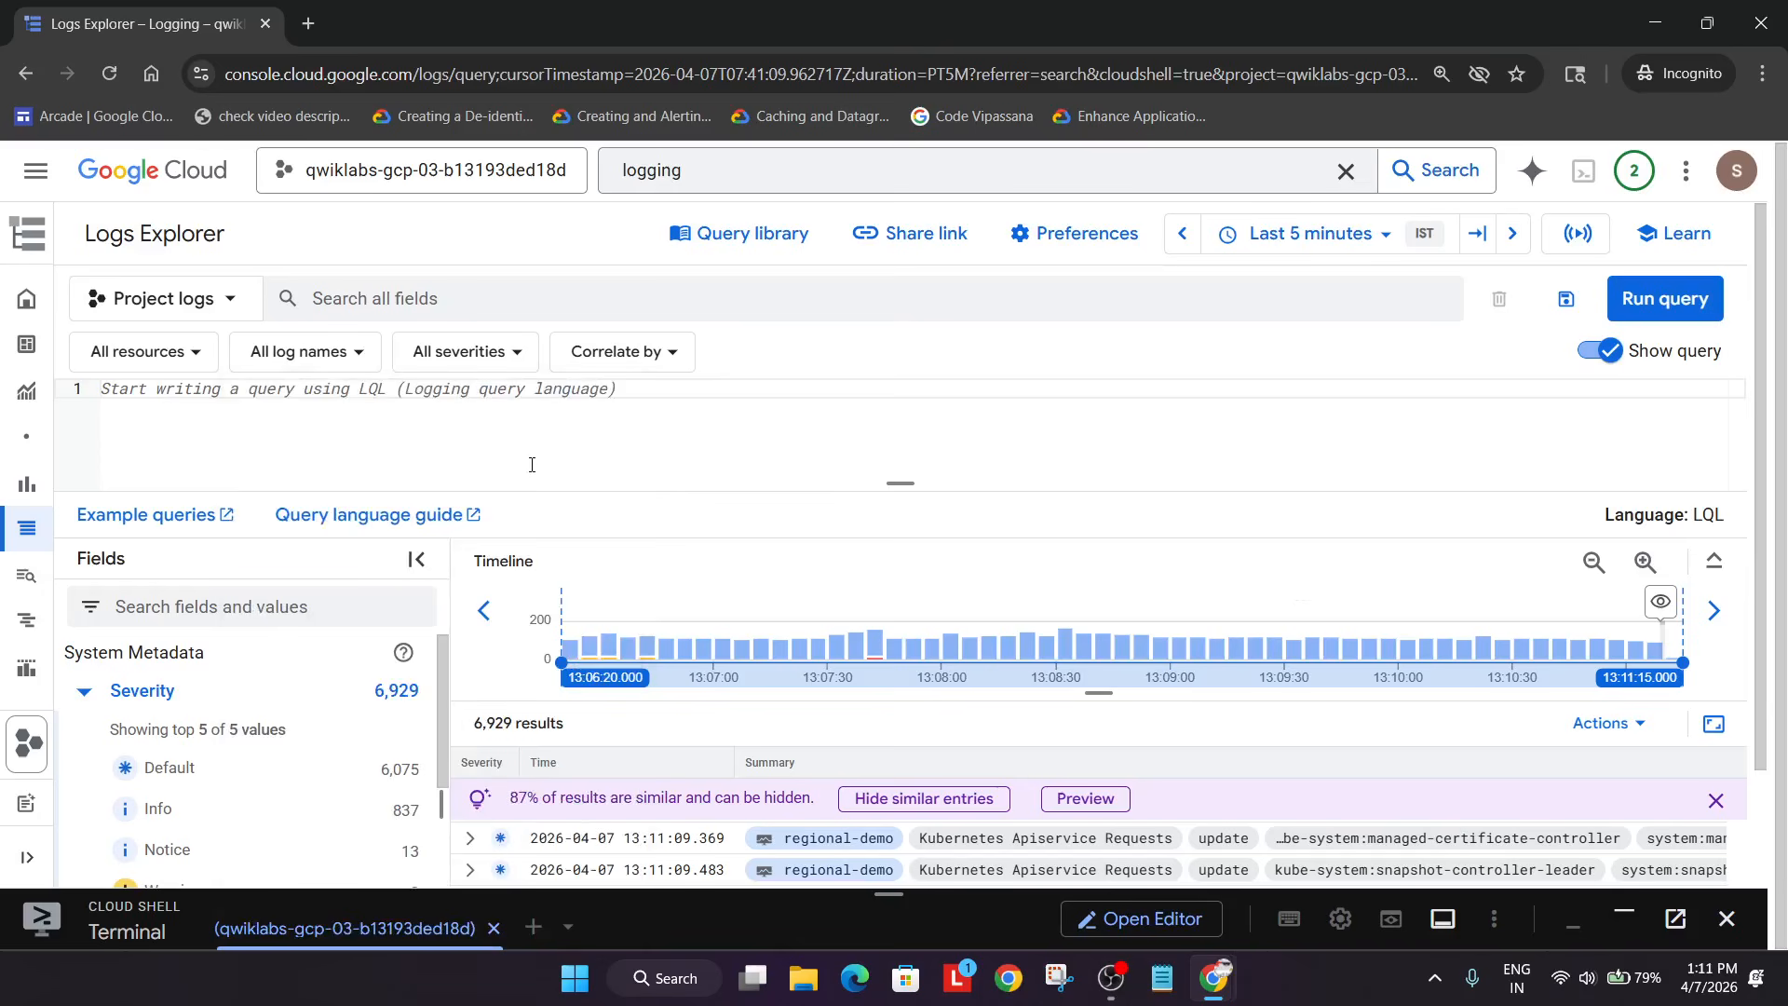
left_click(116, 76)
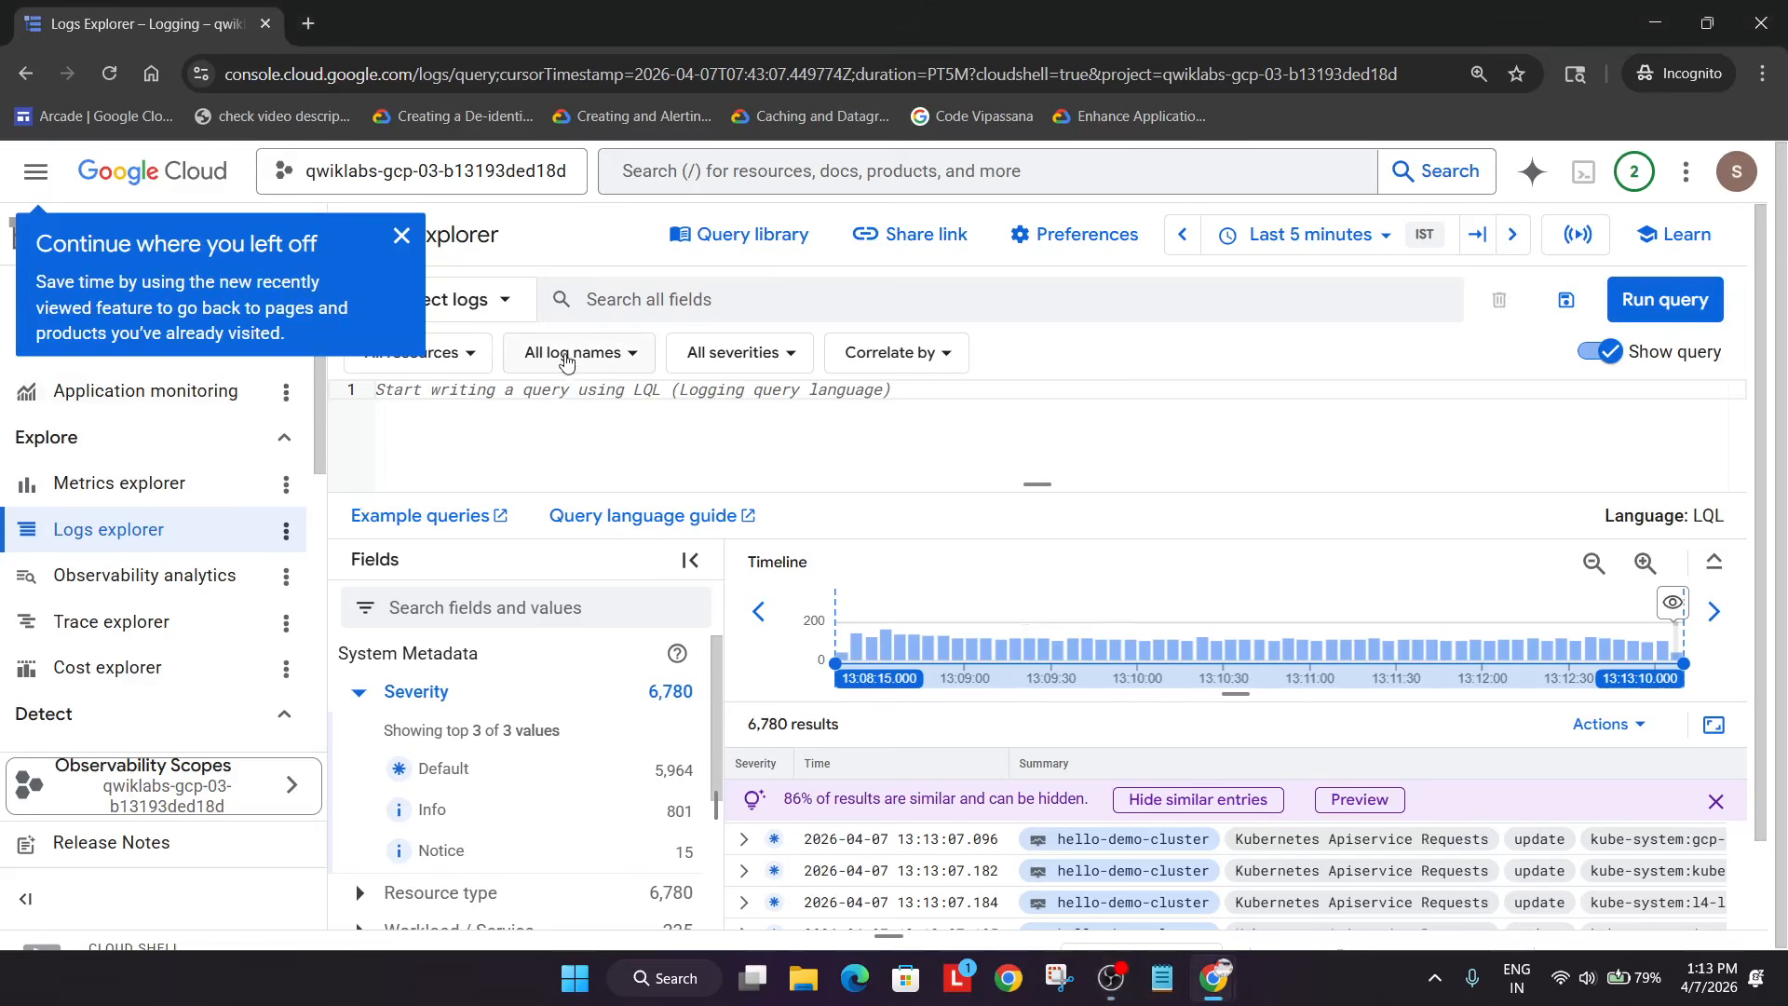
left_click(567, 357)
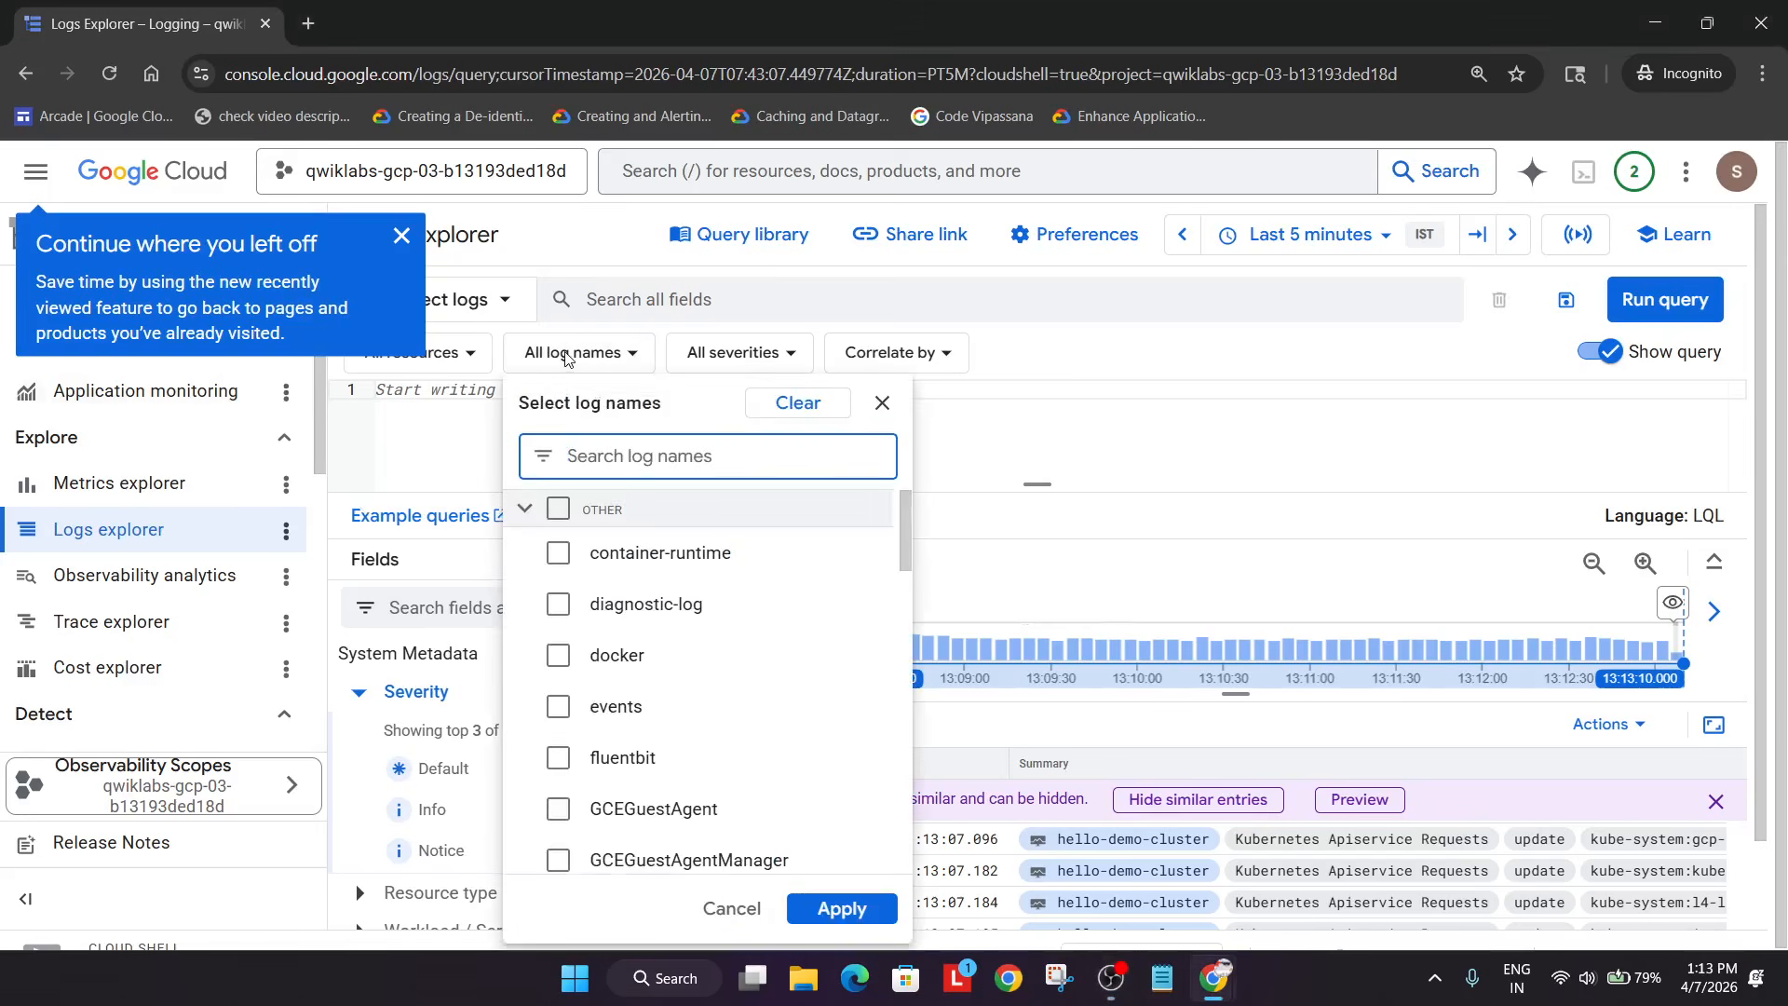
- Restrict the query to the vpc_flows log, then start creating a sink from these logs
key("ctrl+v")
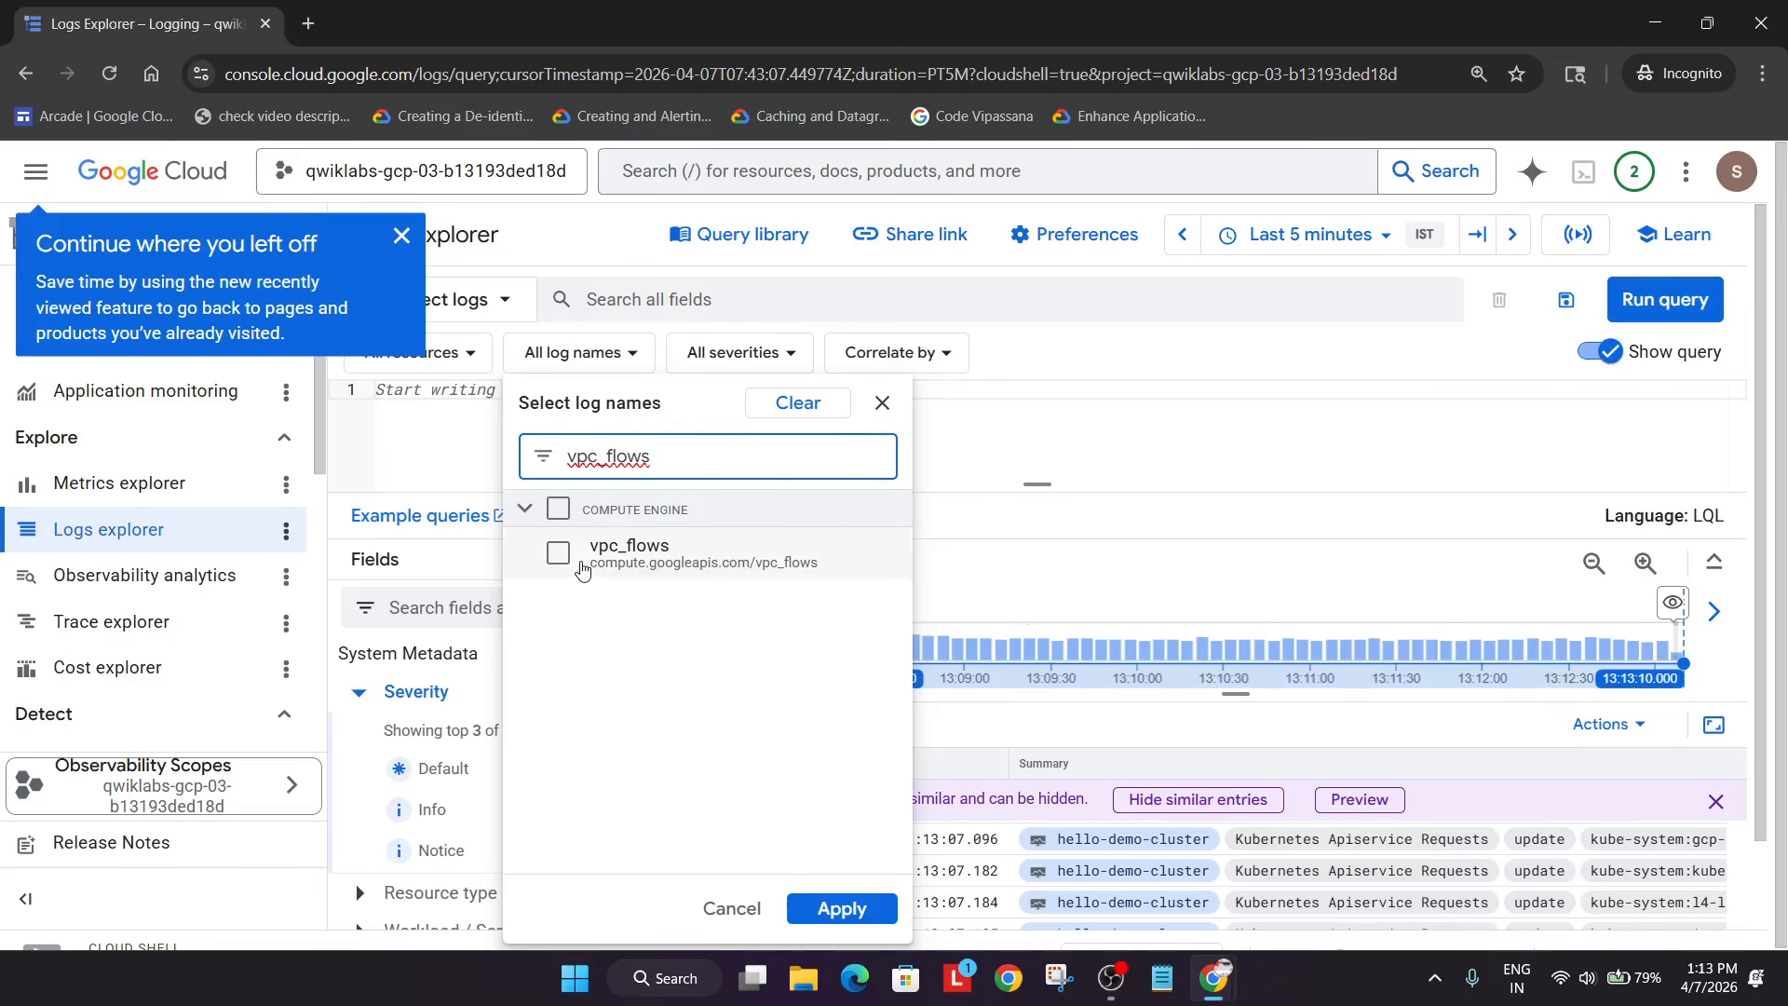
left_click(582, 564)
left_click(841, 908)
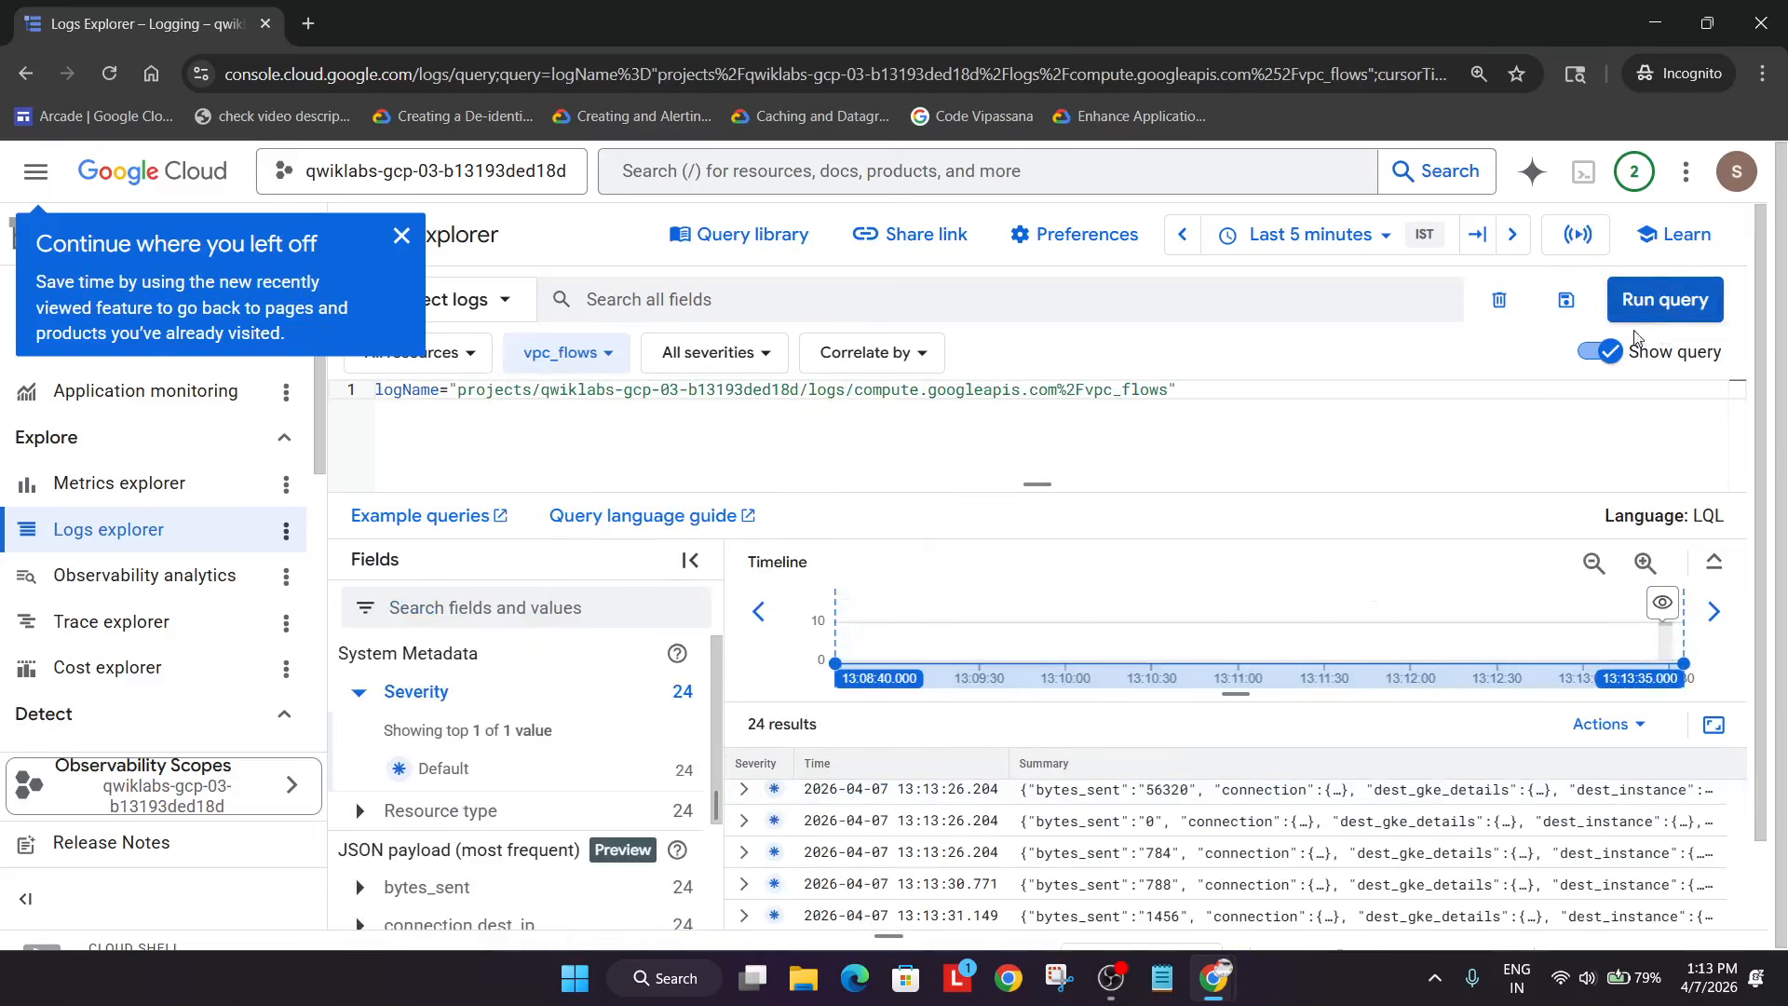
left_click(1622, 726)
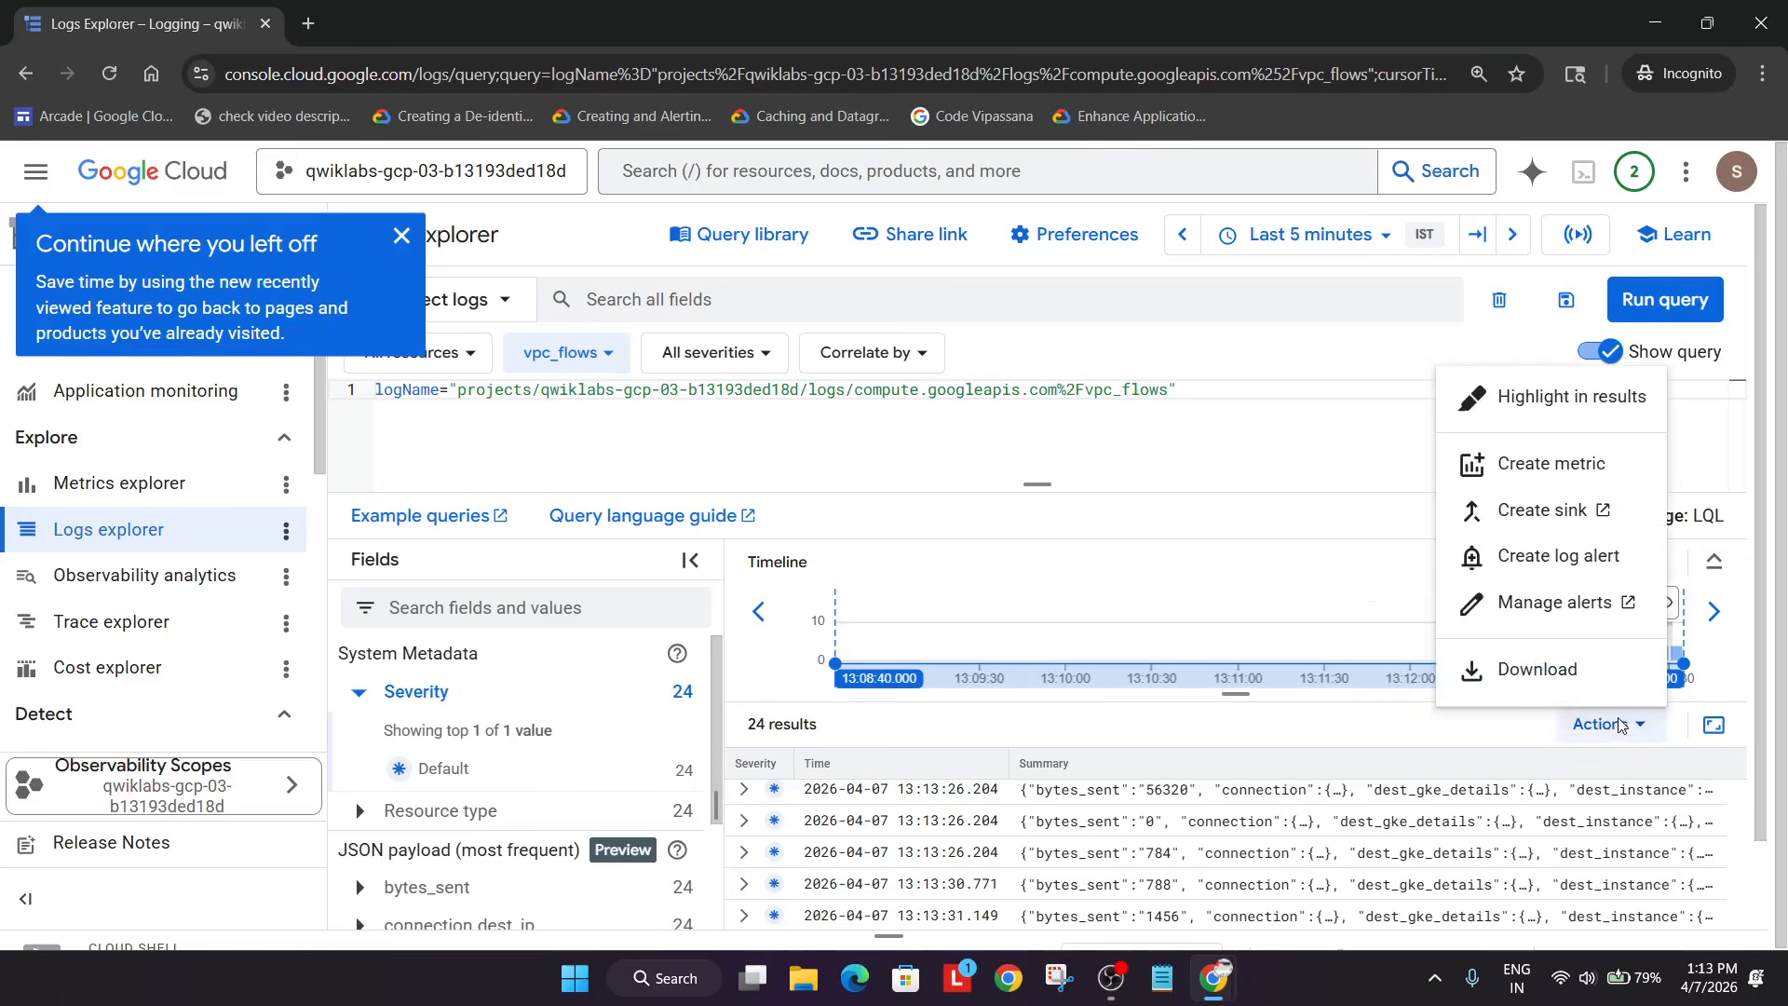
left_click(1566, 552)
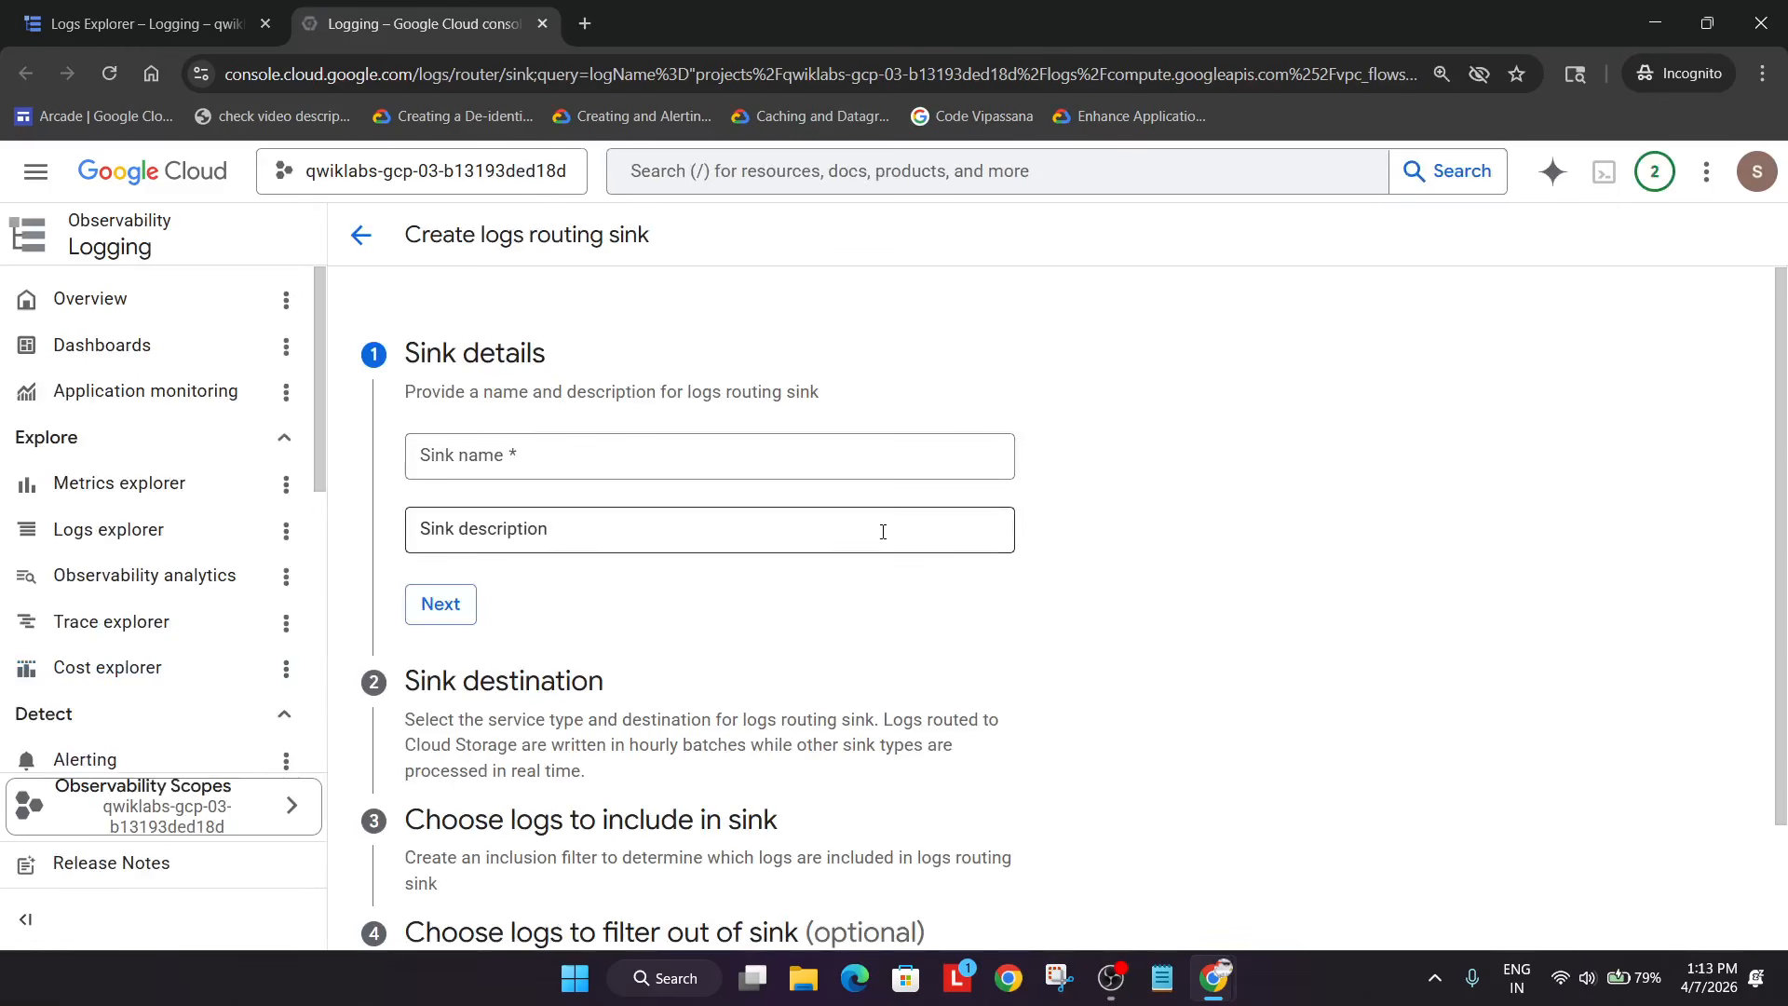
- Name the new sink FlowLogsSample and continue to the destination
key("alt+Tab")
key("alt+Tab")
scroll(660, 606, "down", 8)
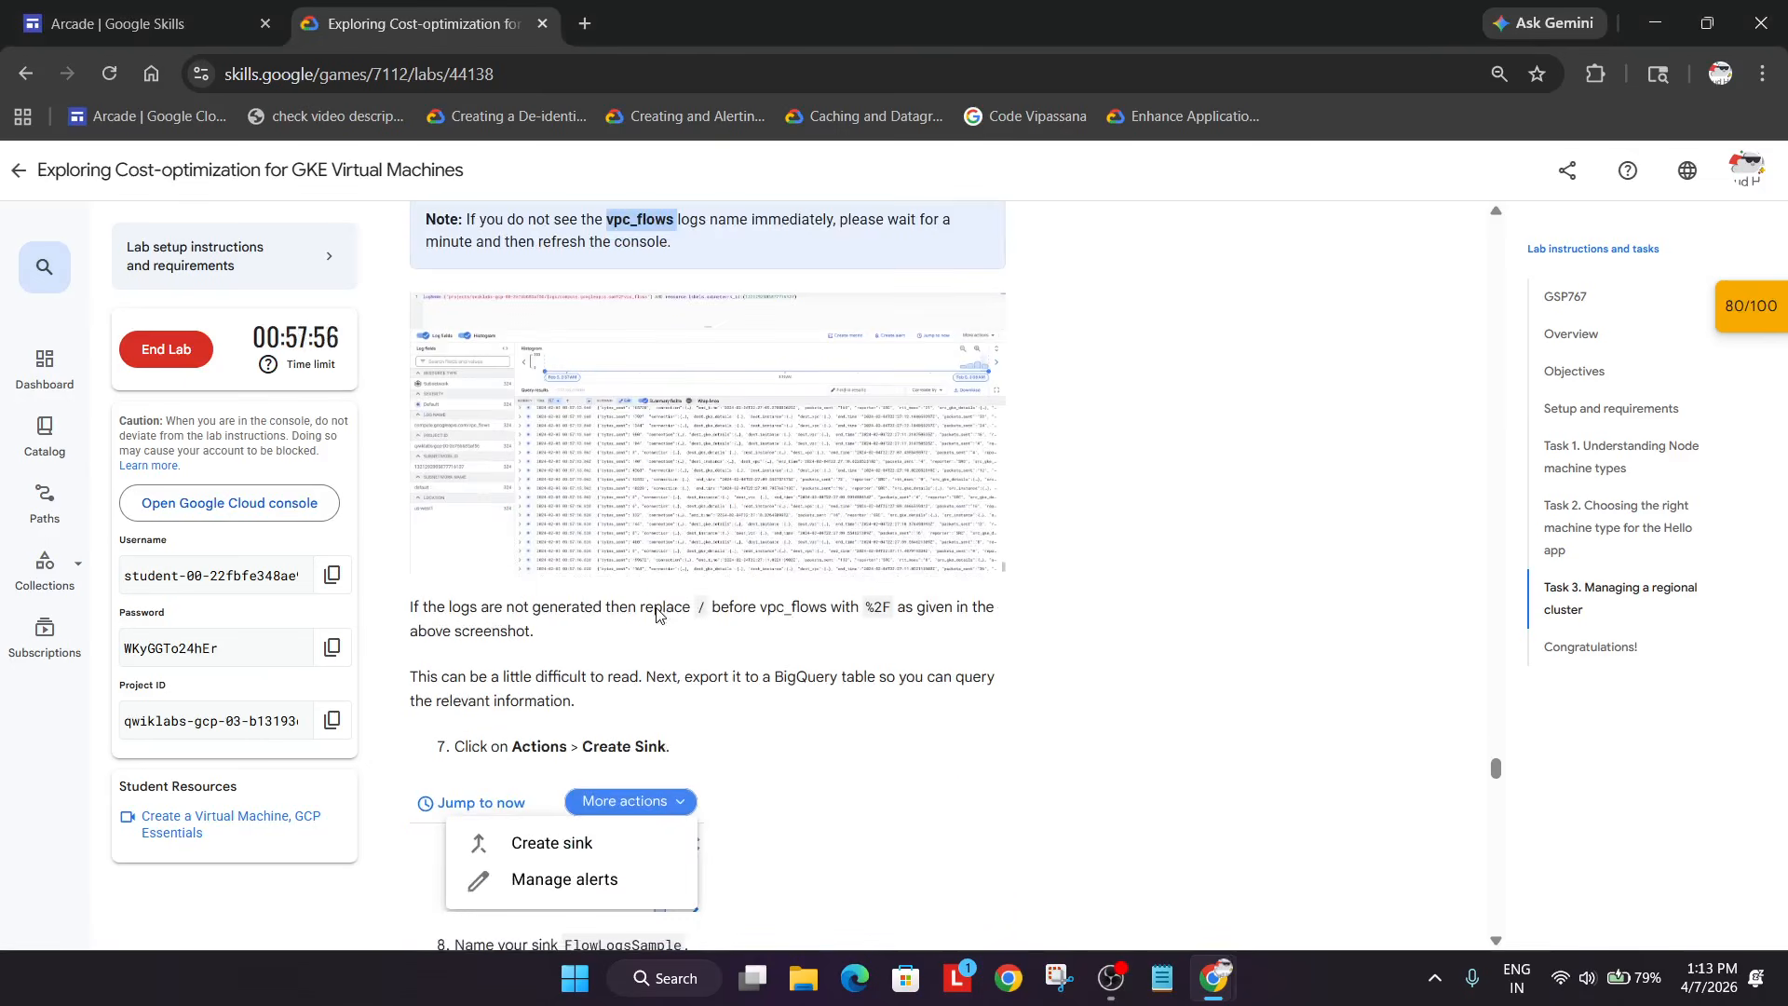
scroll(659, 606, "down", 5)
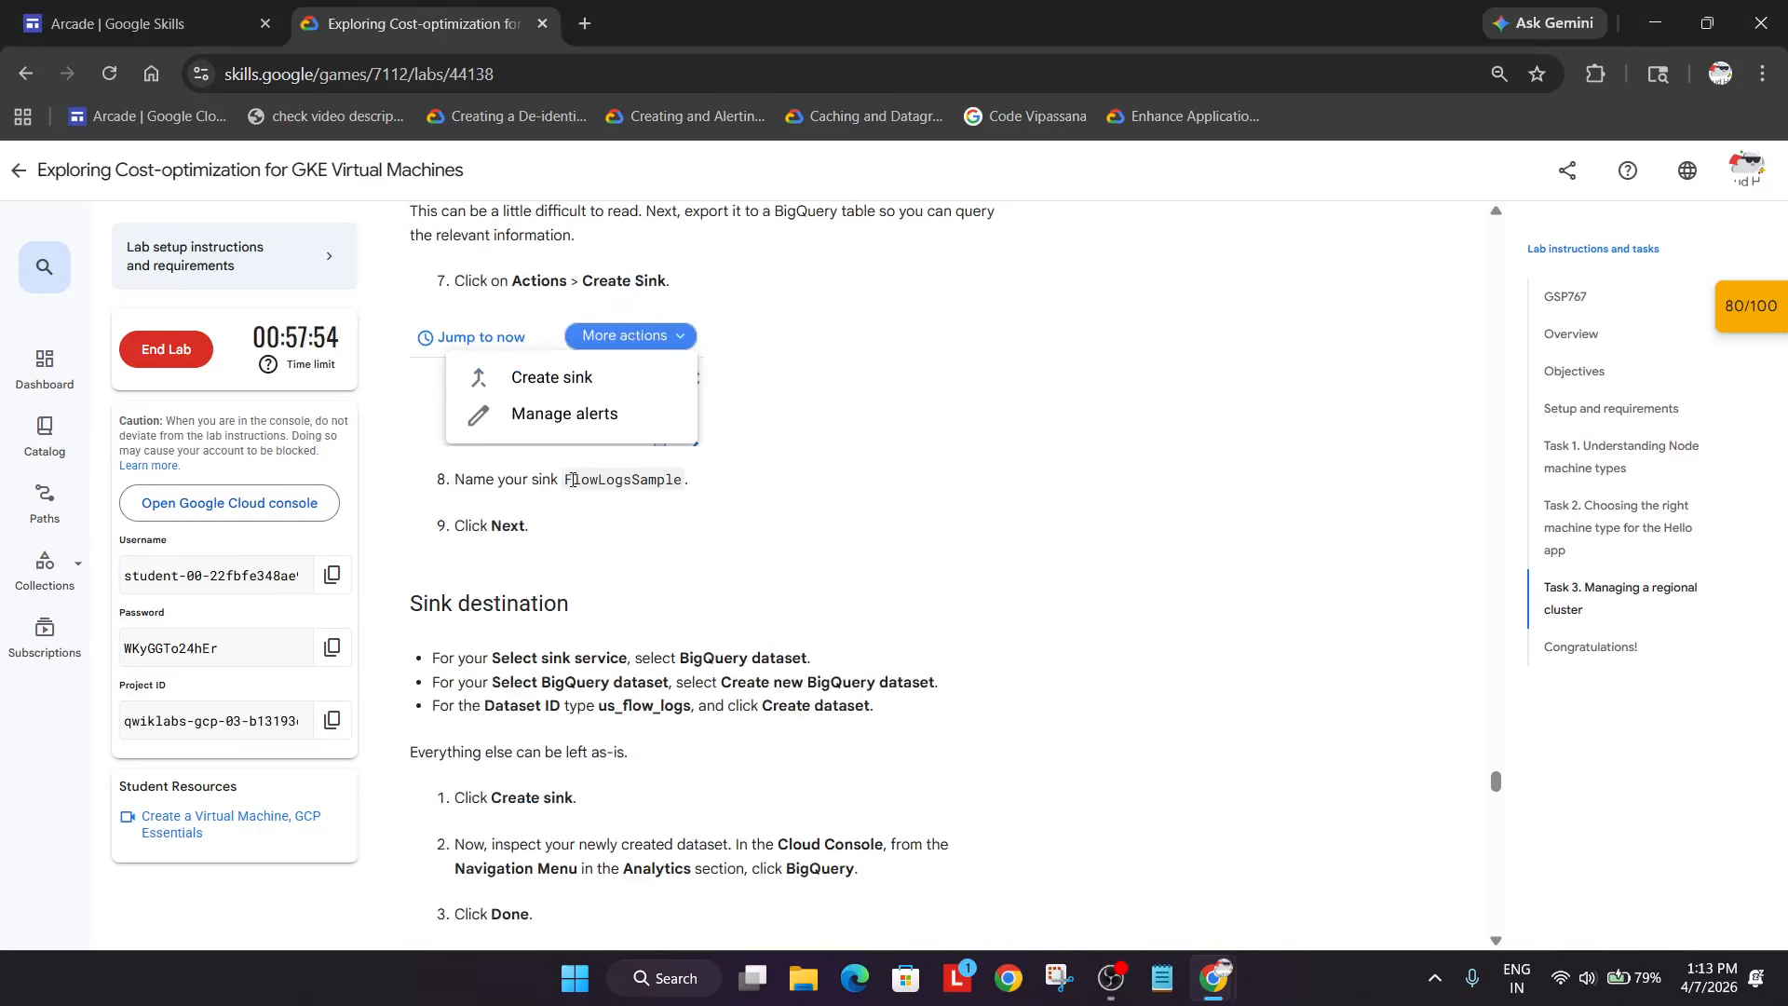
left_click_drag(568, 479, 724, 482)
key("ctrl+c")
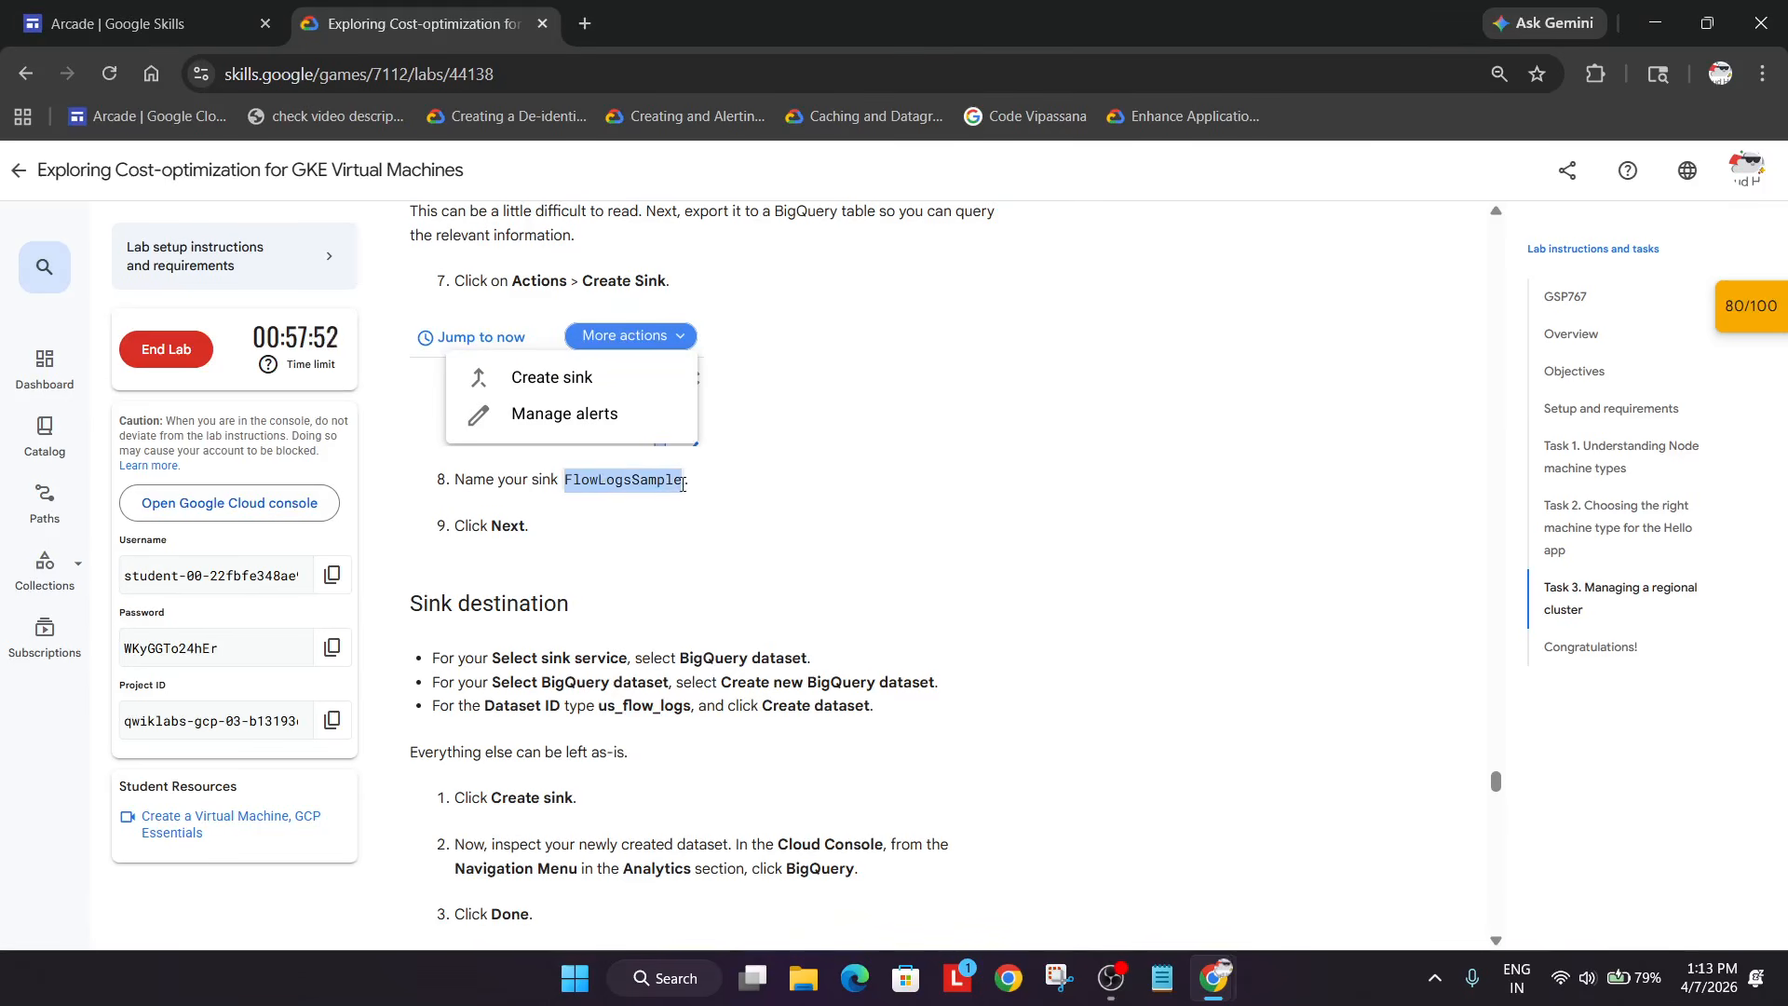
key("alt+Tab")
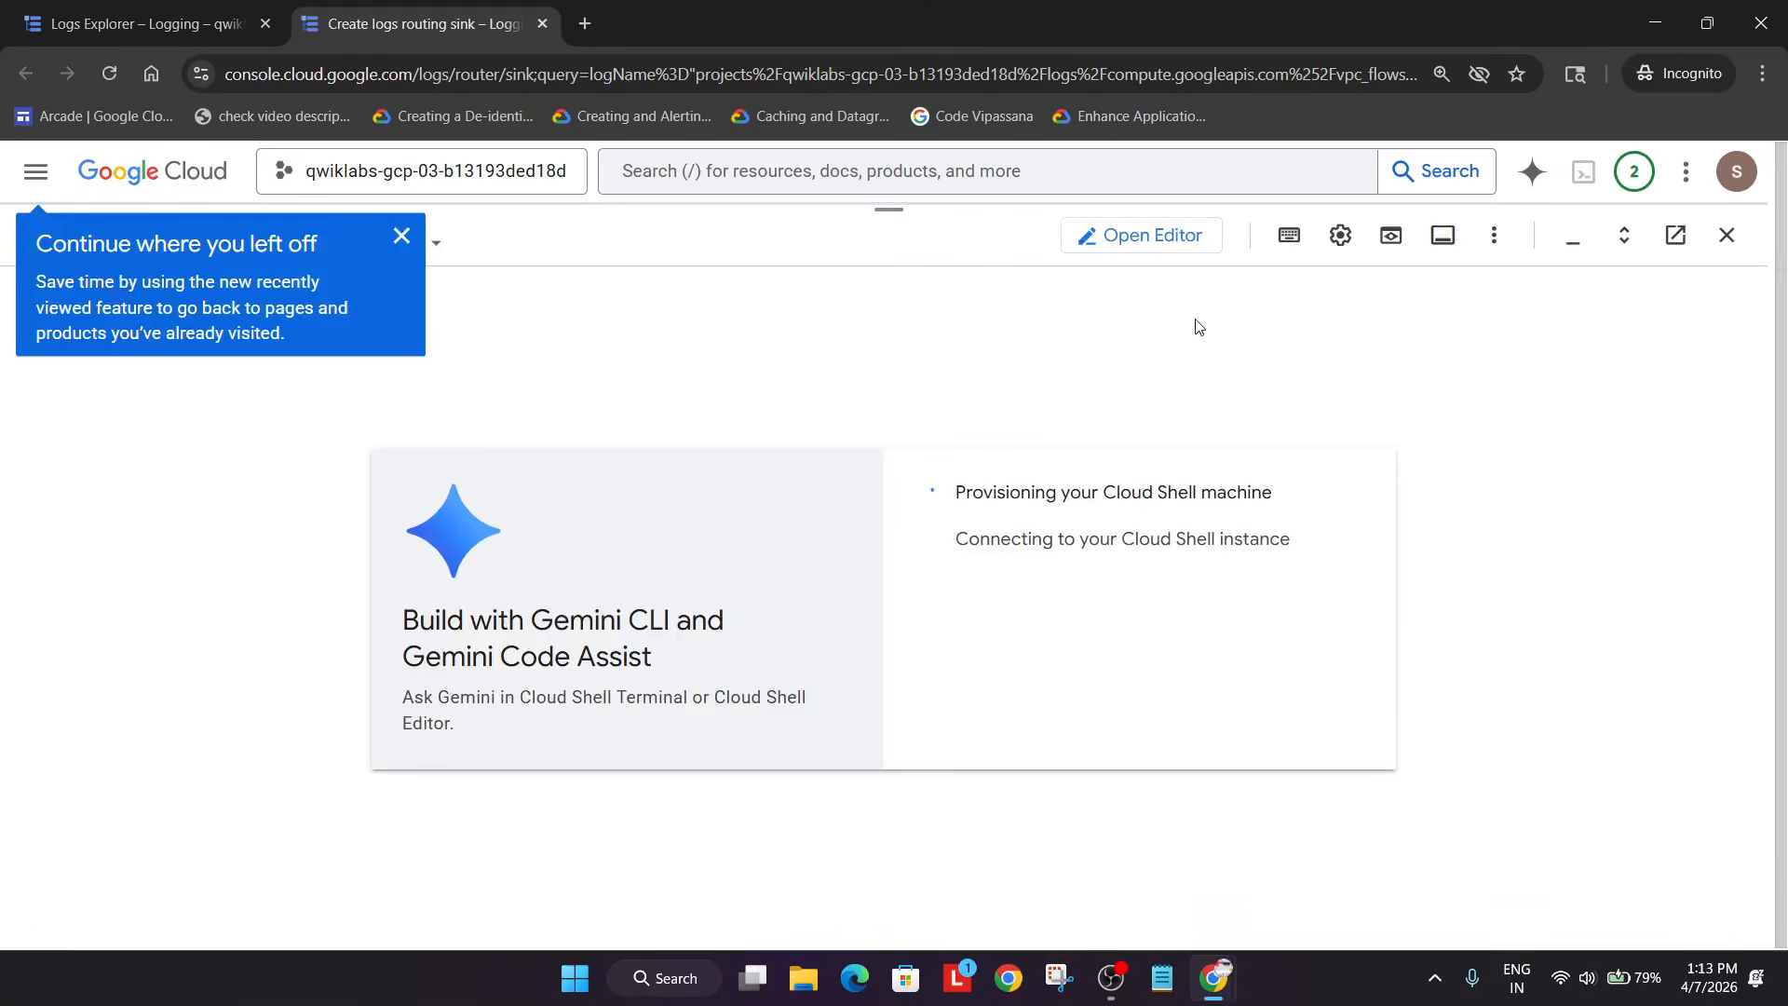
left_click(1571, 239)
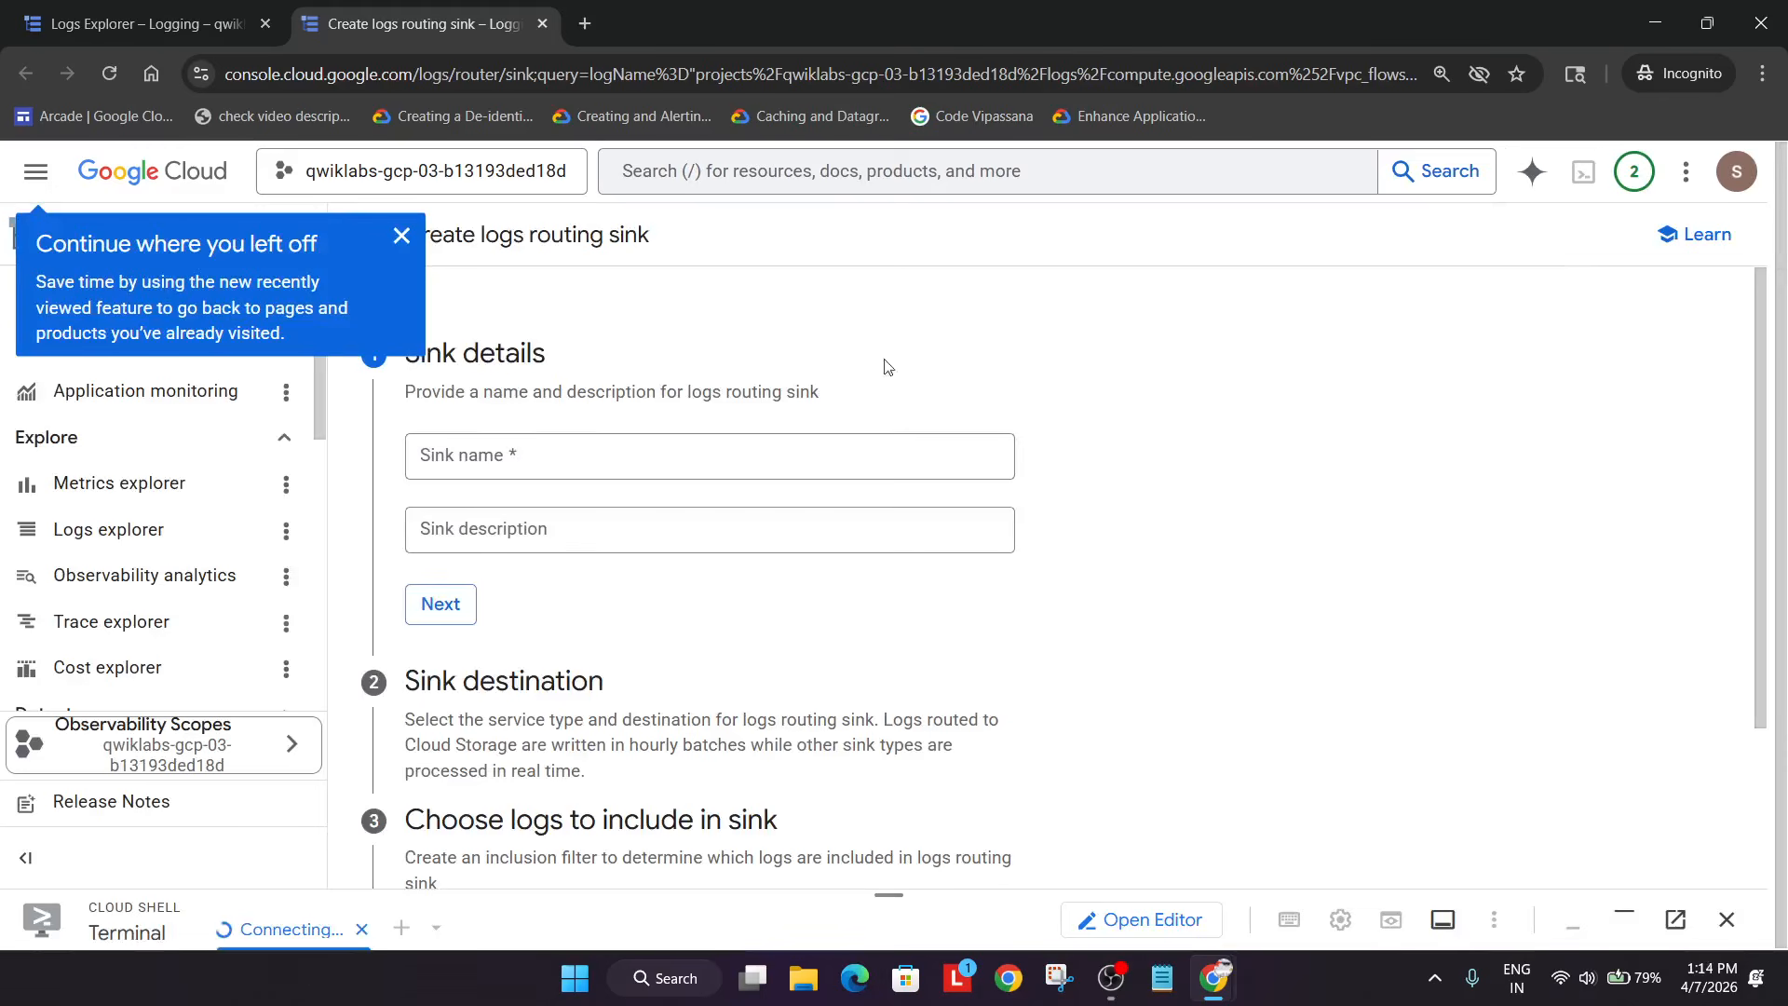
left_click(587, 442)
left_click(503, 463)
key("ctrl+v")
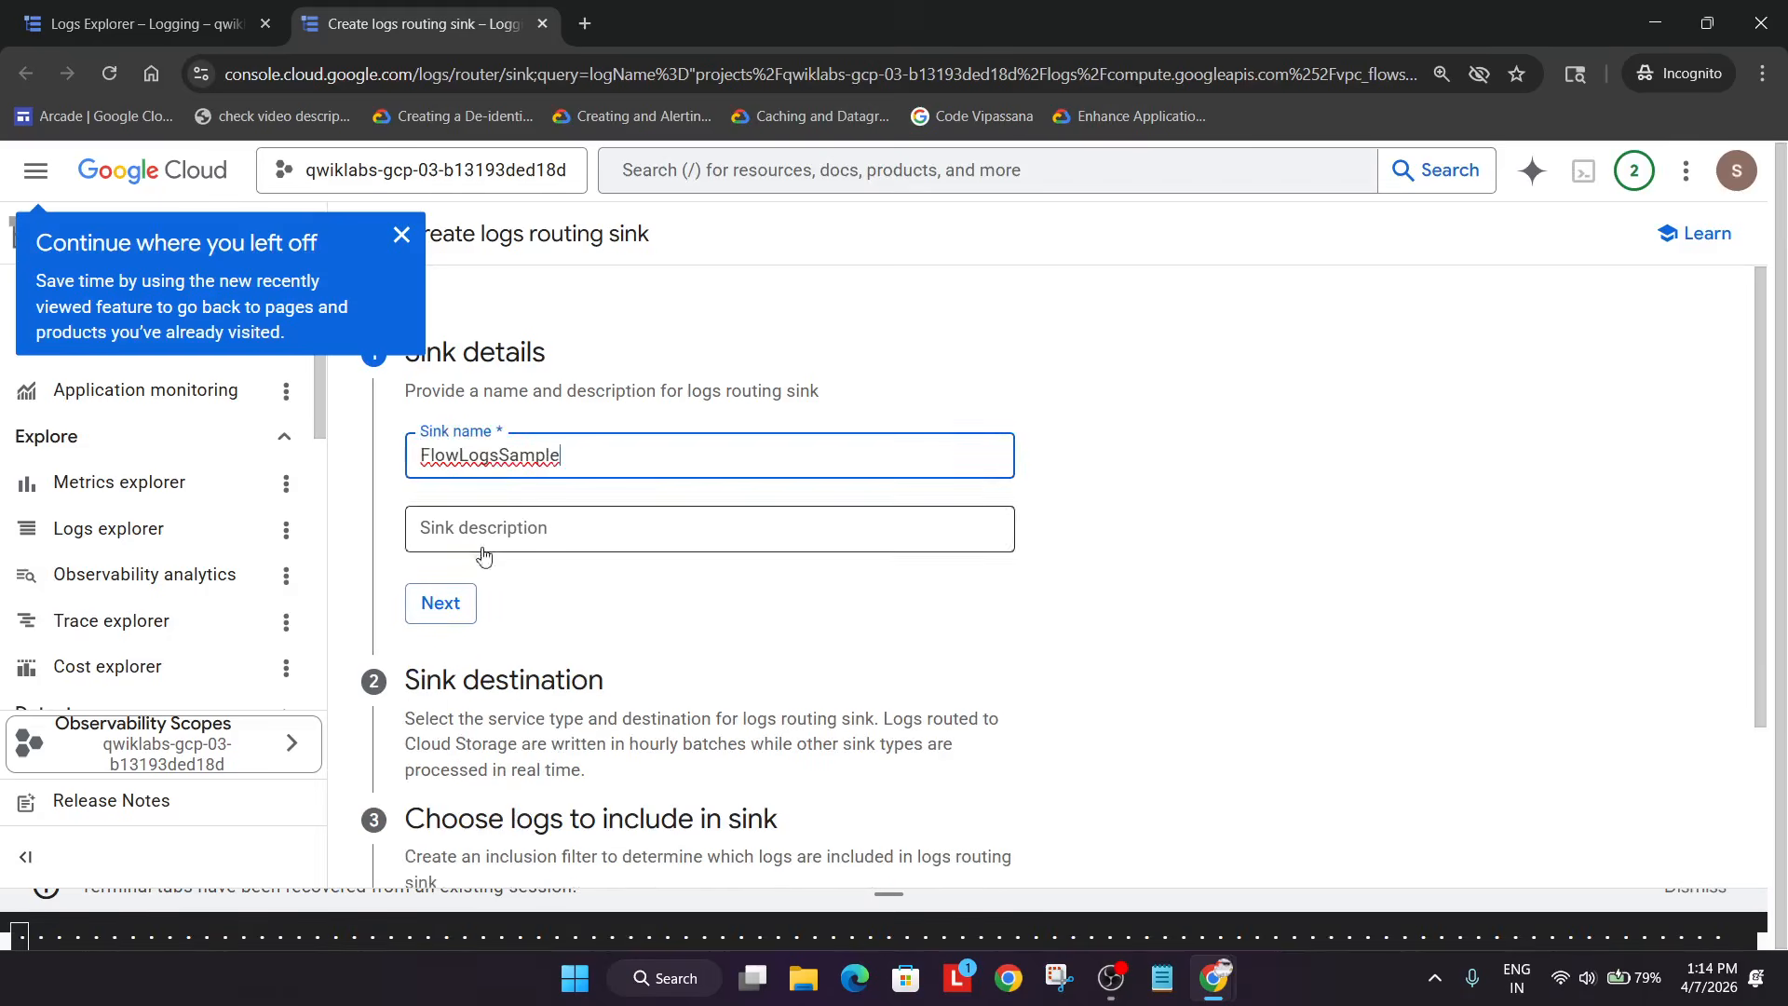
left_click(440, 604)
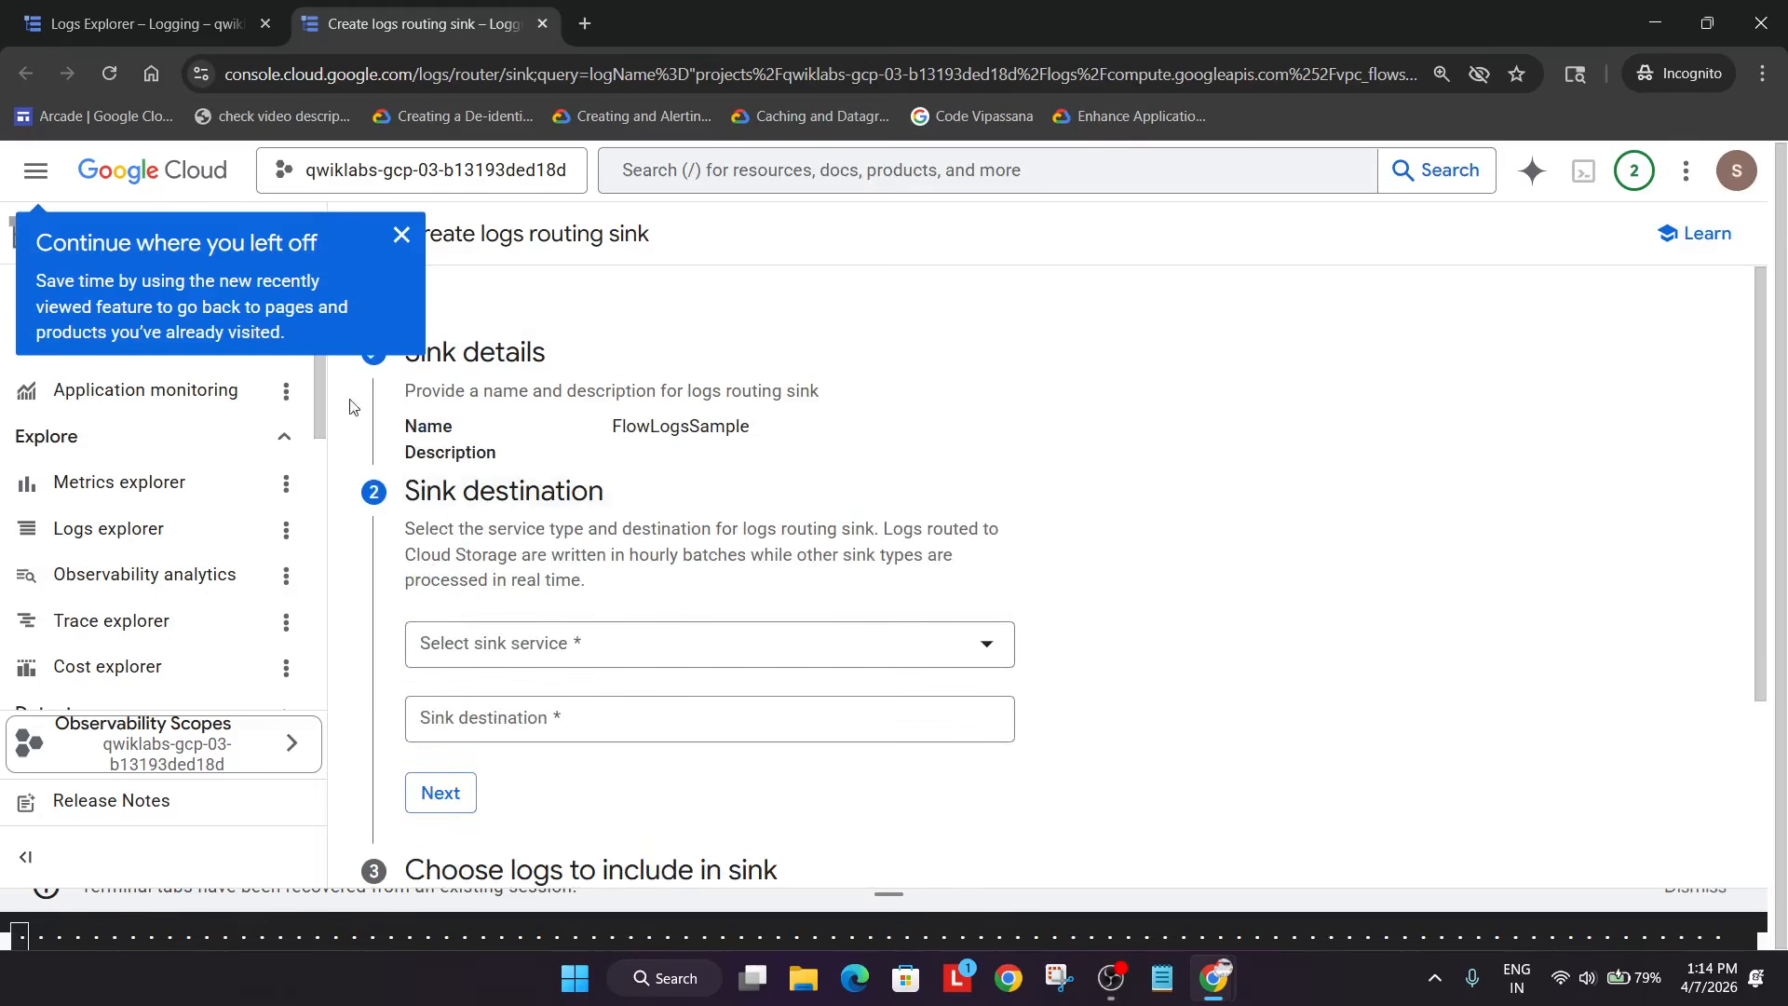
- Choose BigQuery dataset as the sink service and start creating a new dataset
left_click(401, 234)
left_click(545, 643)
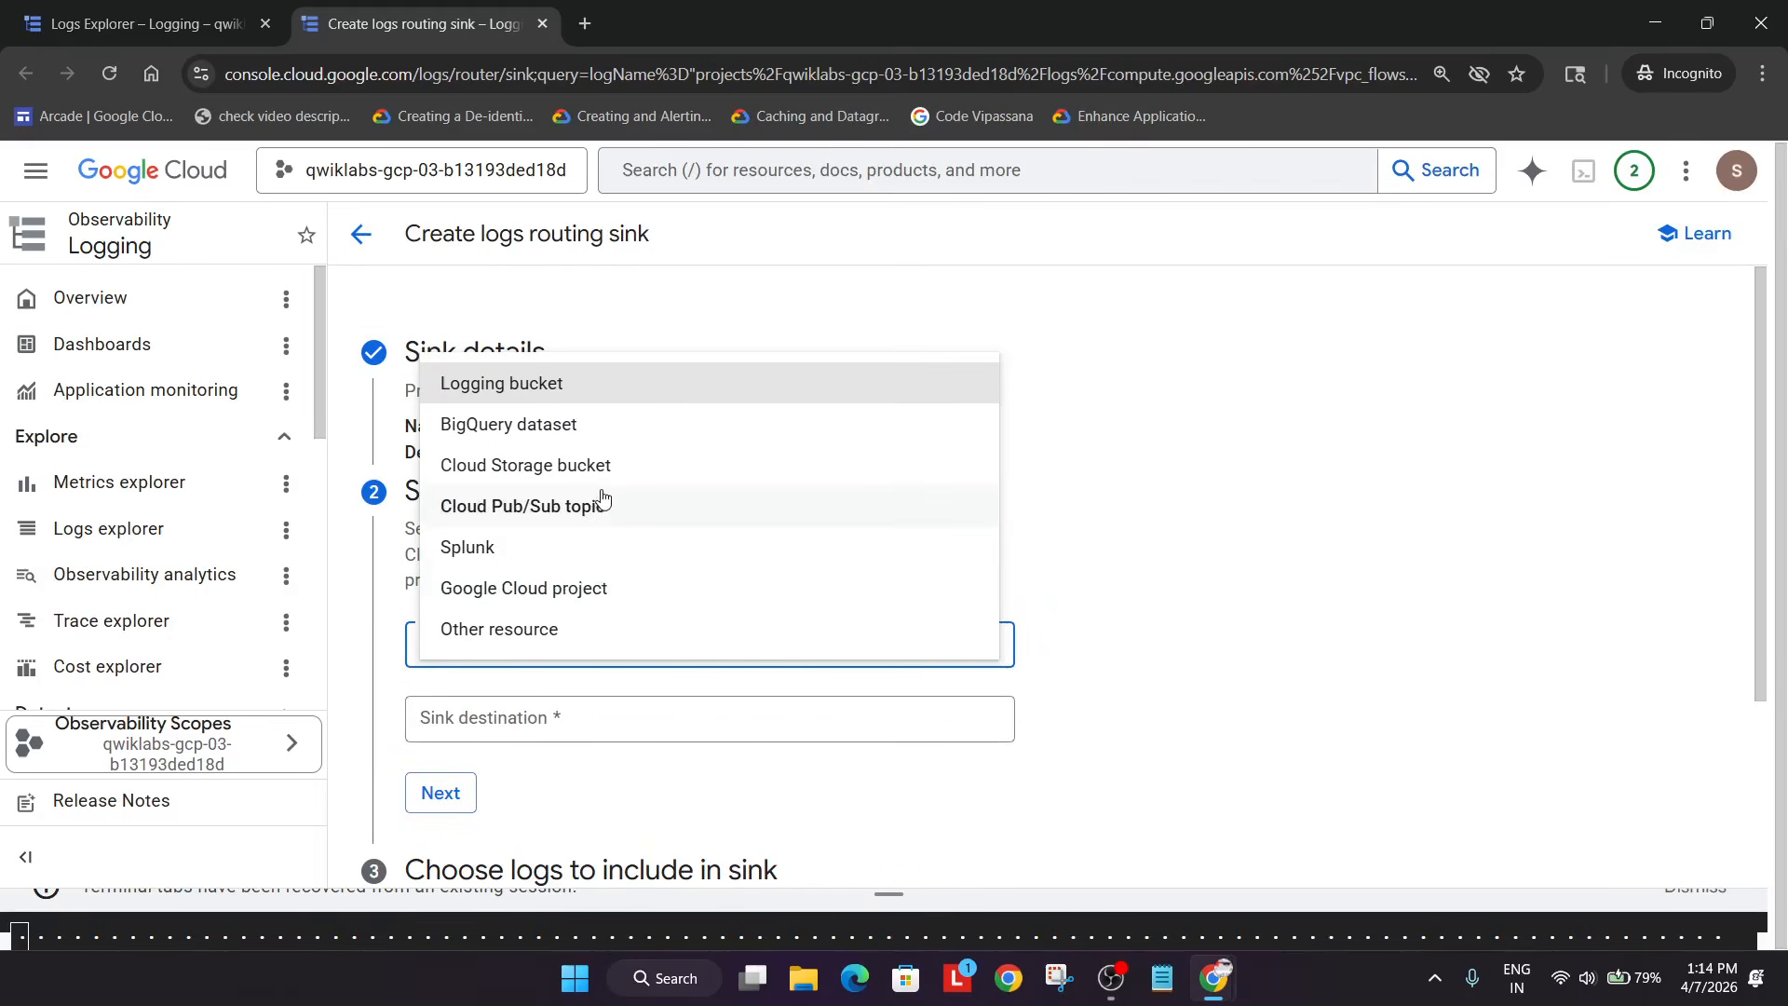
left_click(606, 424)
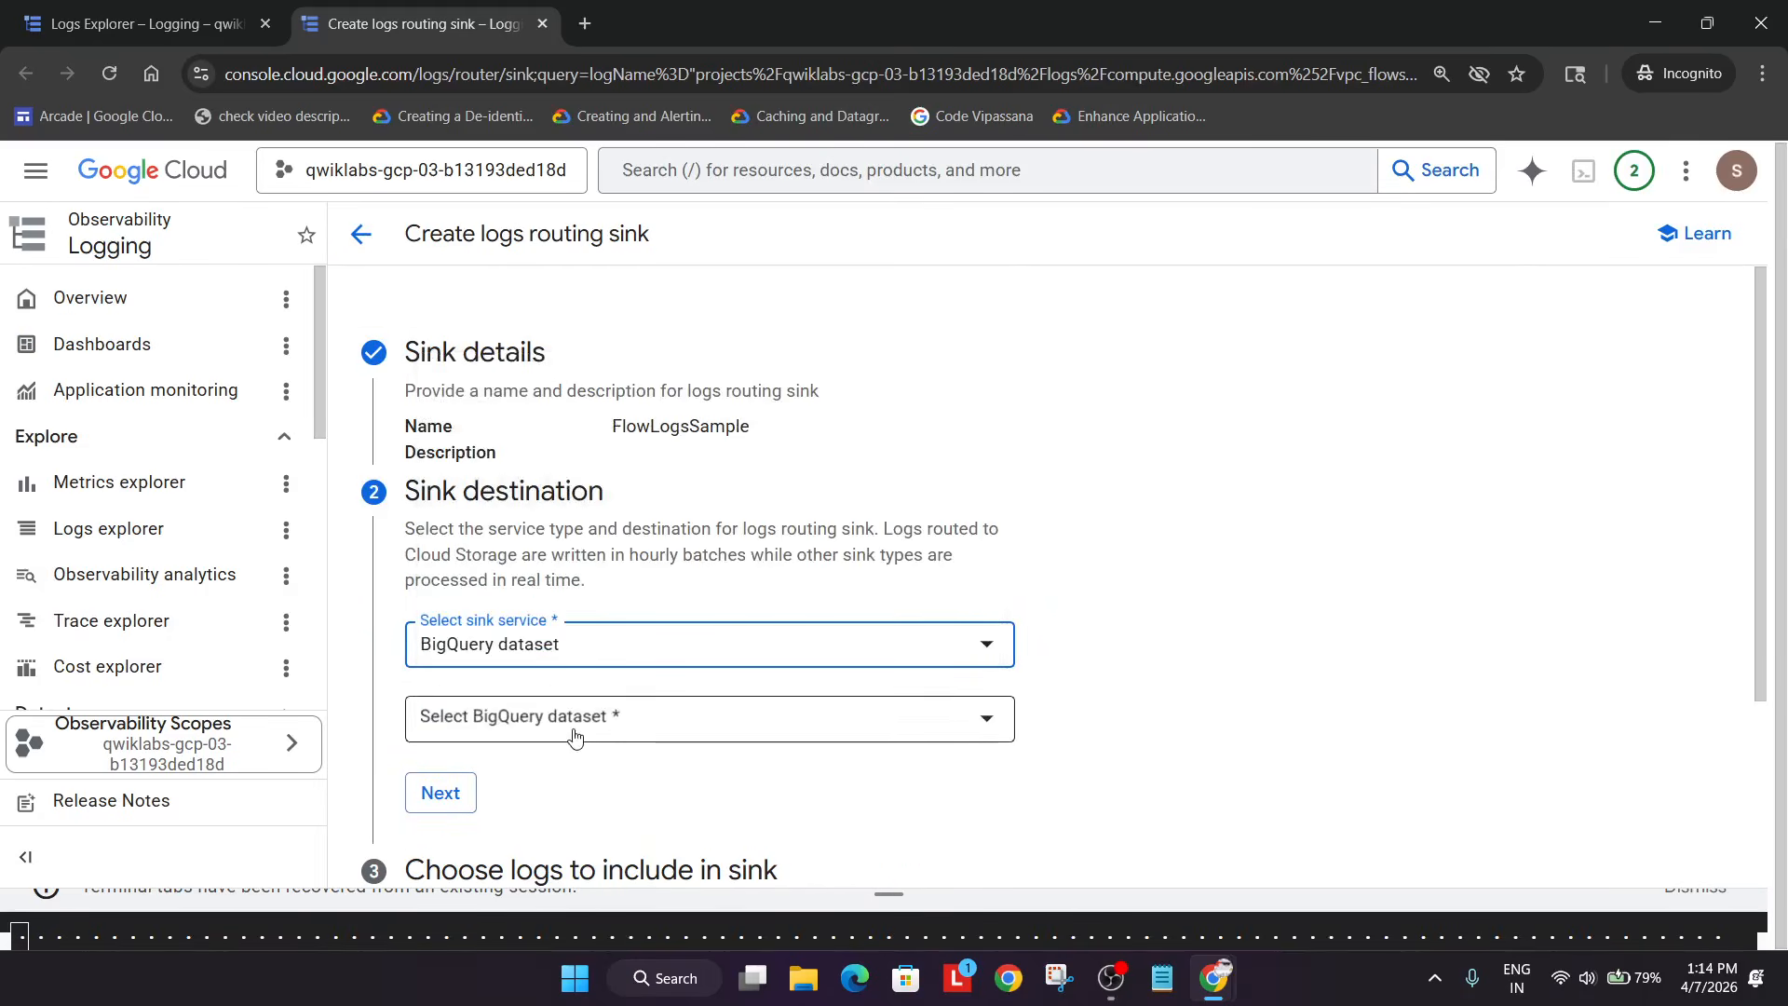
key("alt+Tab")
scroll(585, 617, "down", 1)
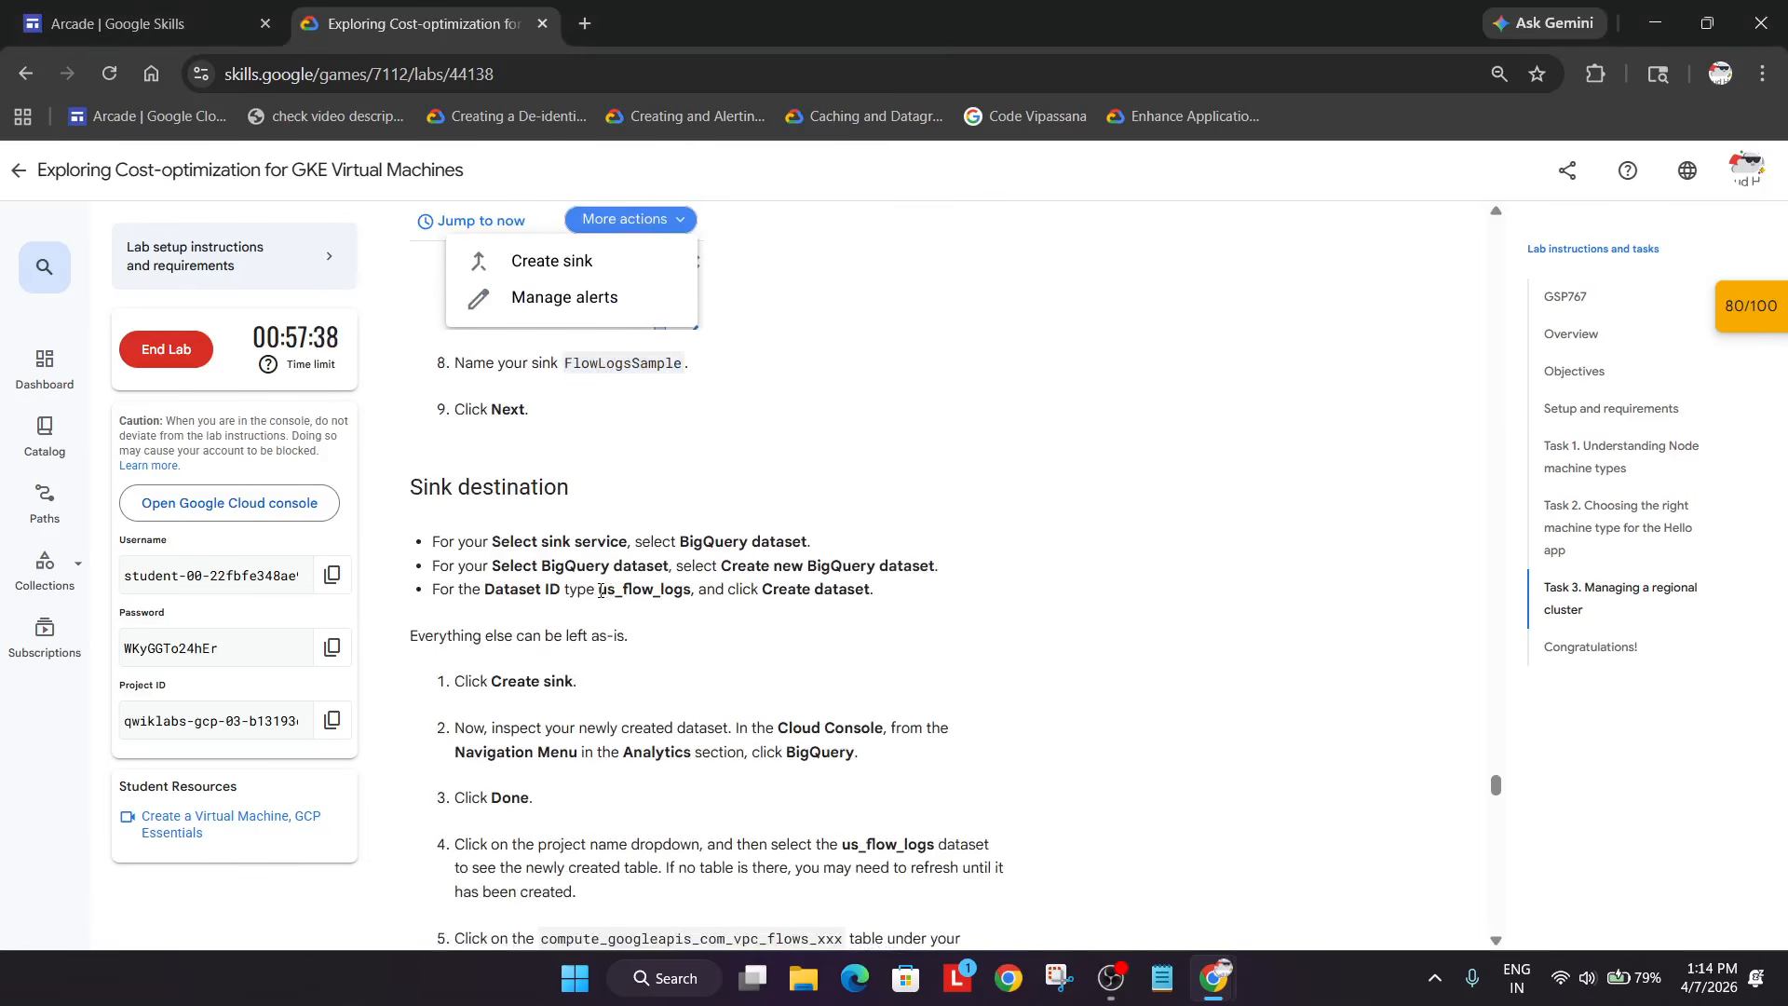
left_click_drag(599, 589, 687, 585)
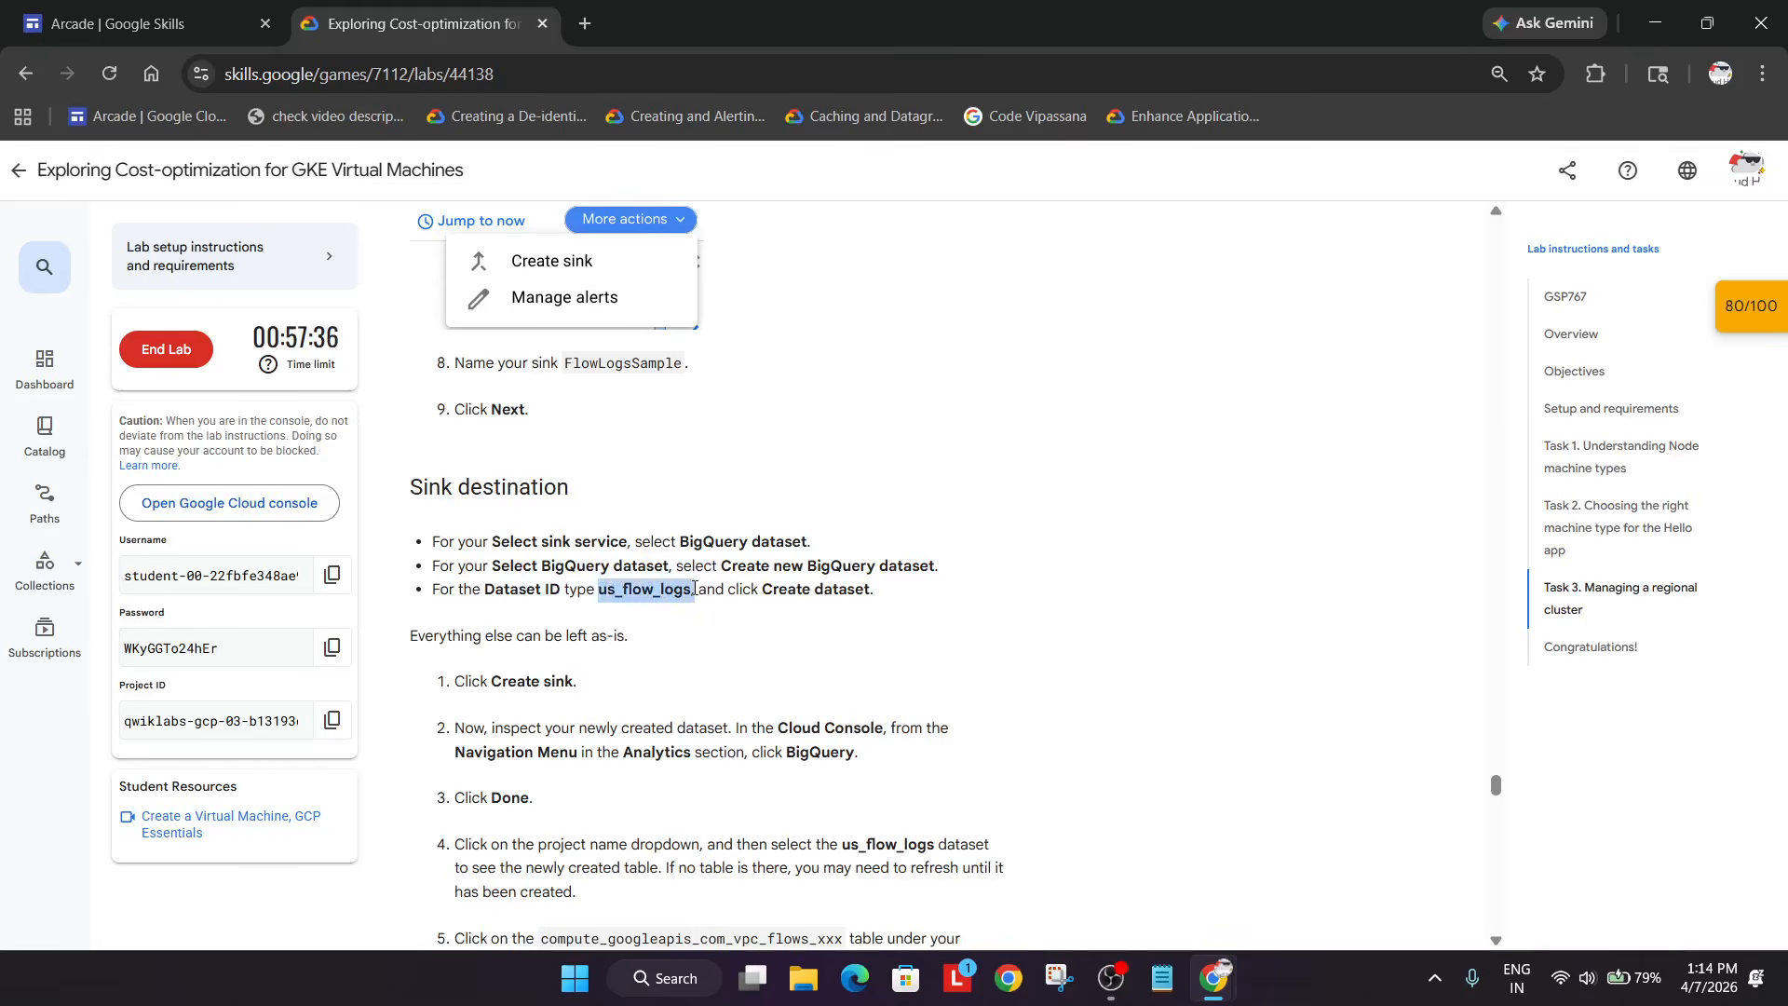
key("alt+Tab")
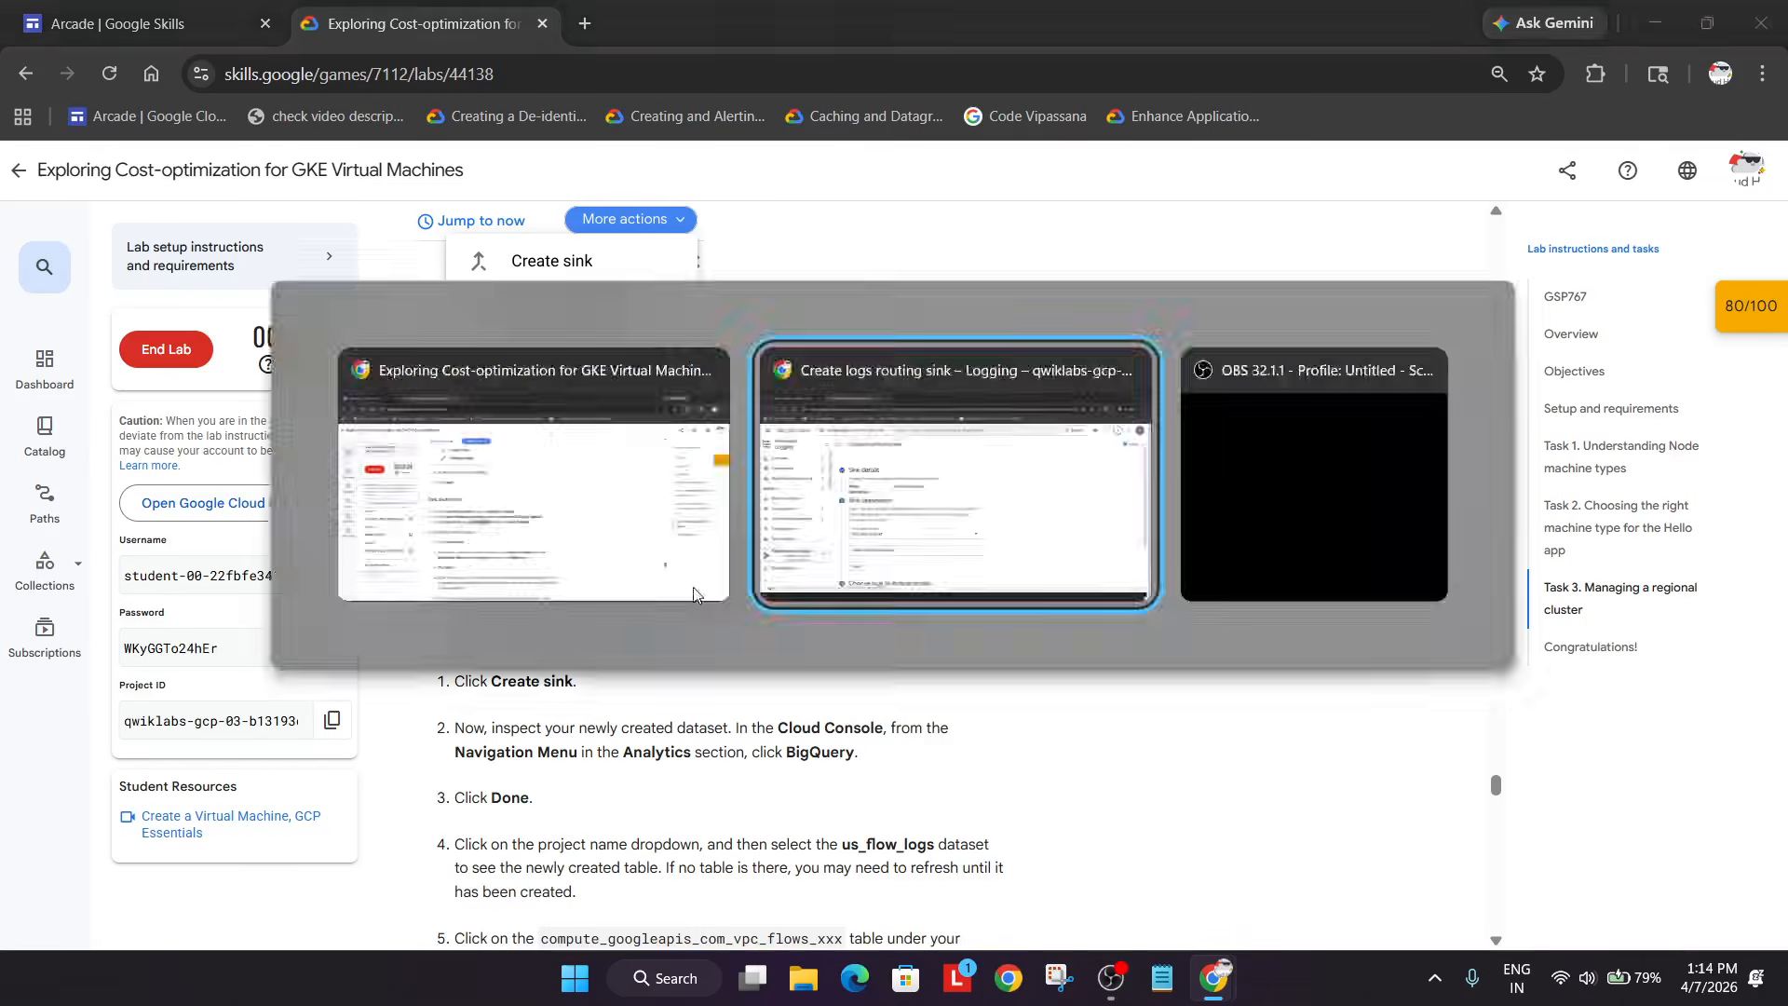
left_click(610, 722)
left_click(585, 803)
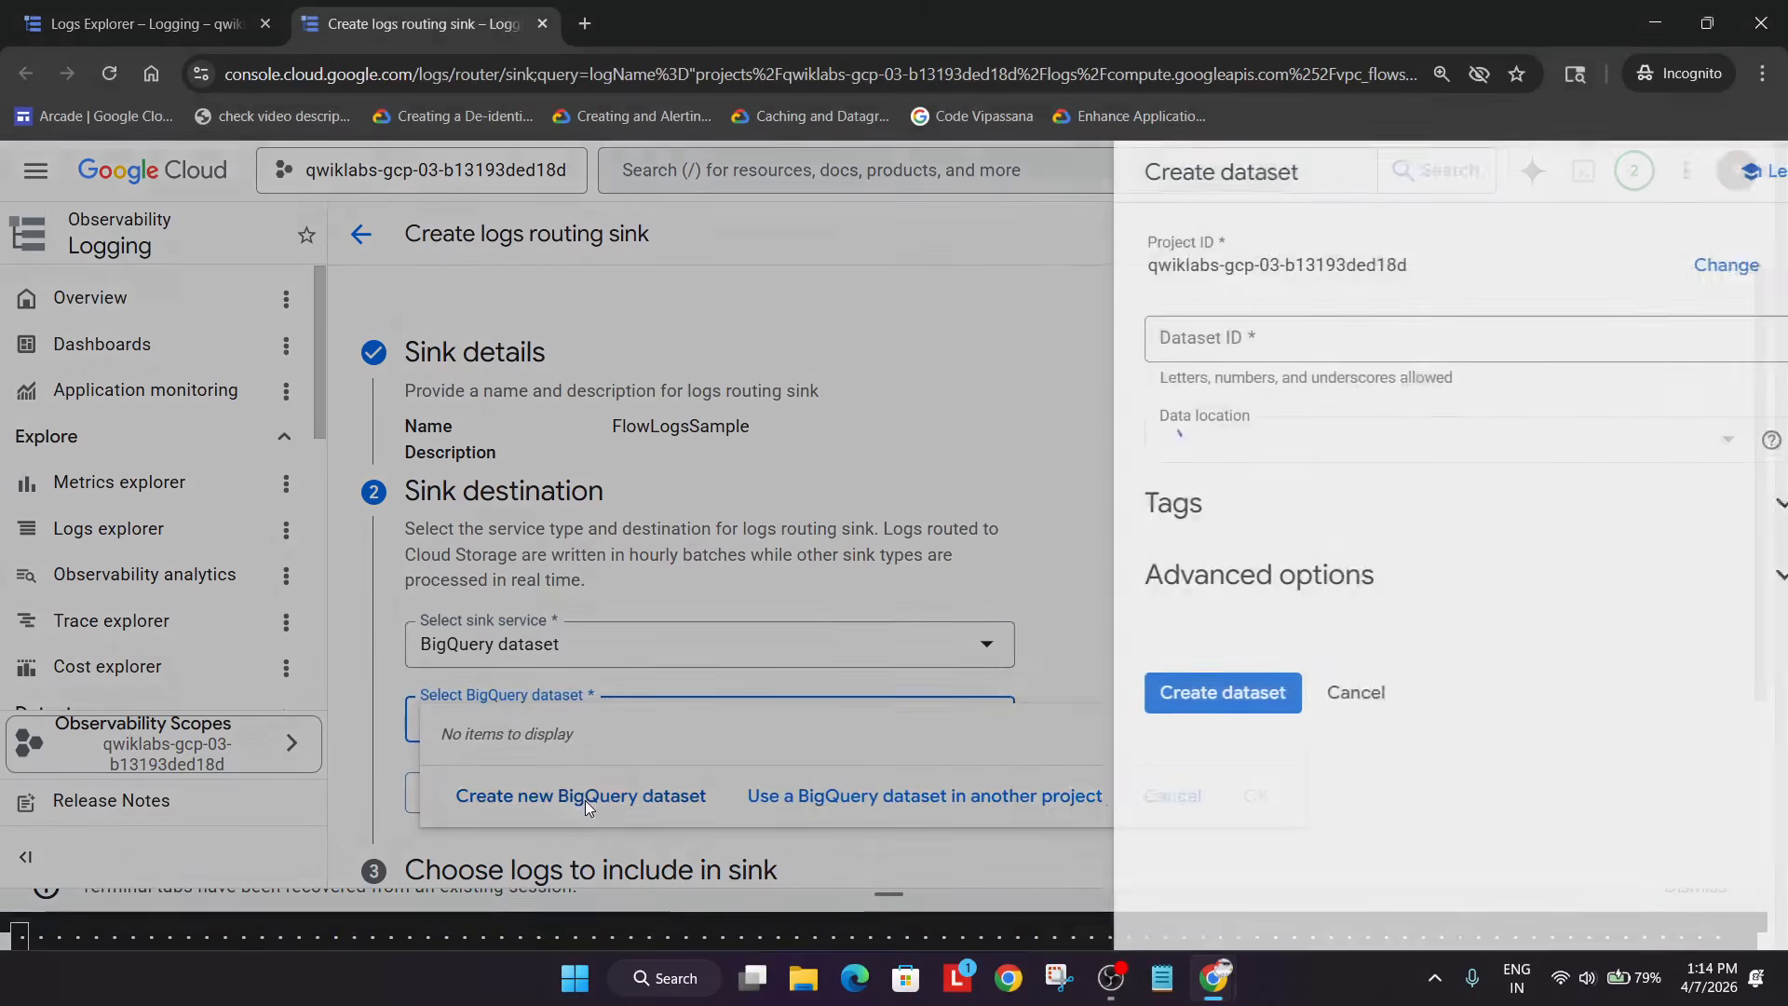
- Create the us_flow_logs dataset for the sink, closing the 'already exists' error
left_click(1207, 344)
type("us_flow_logs")
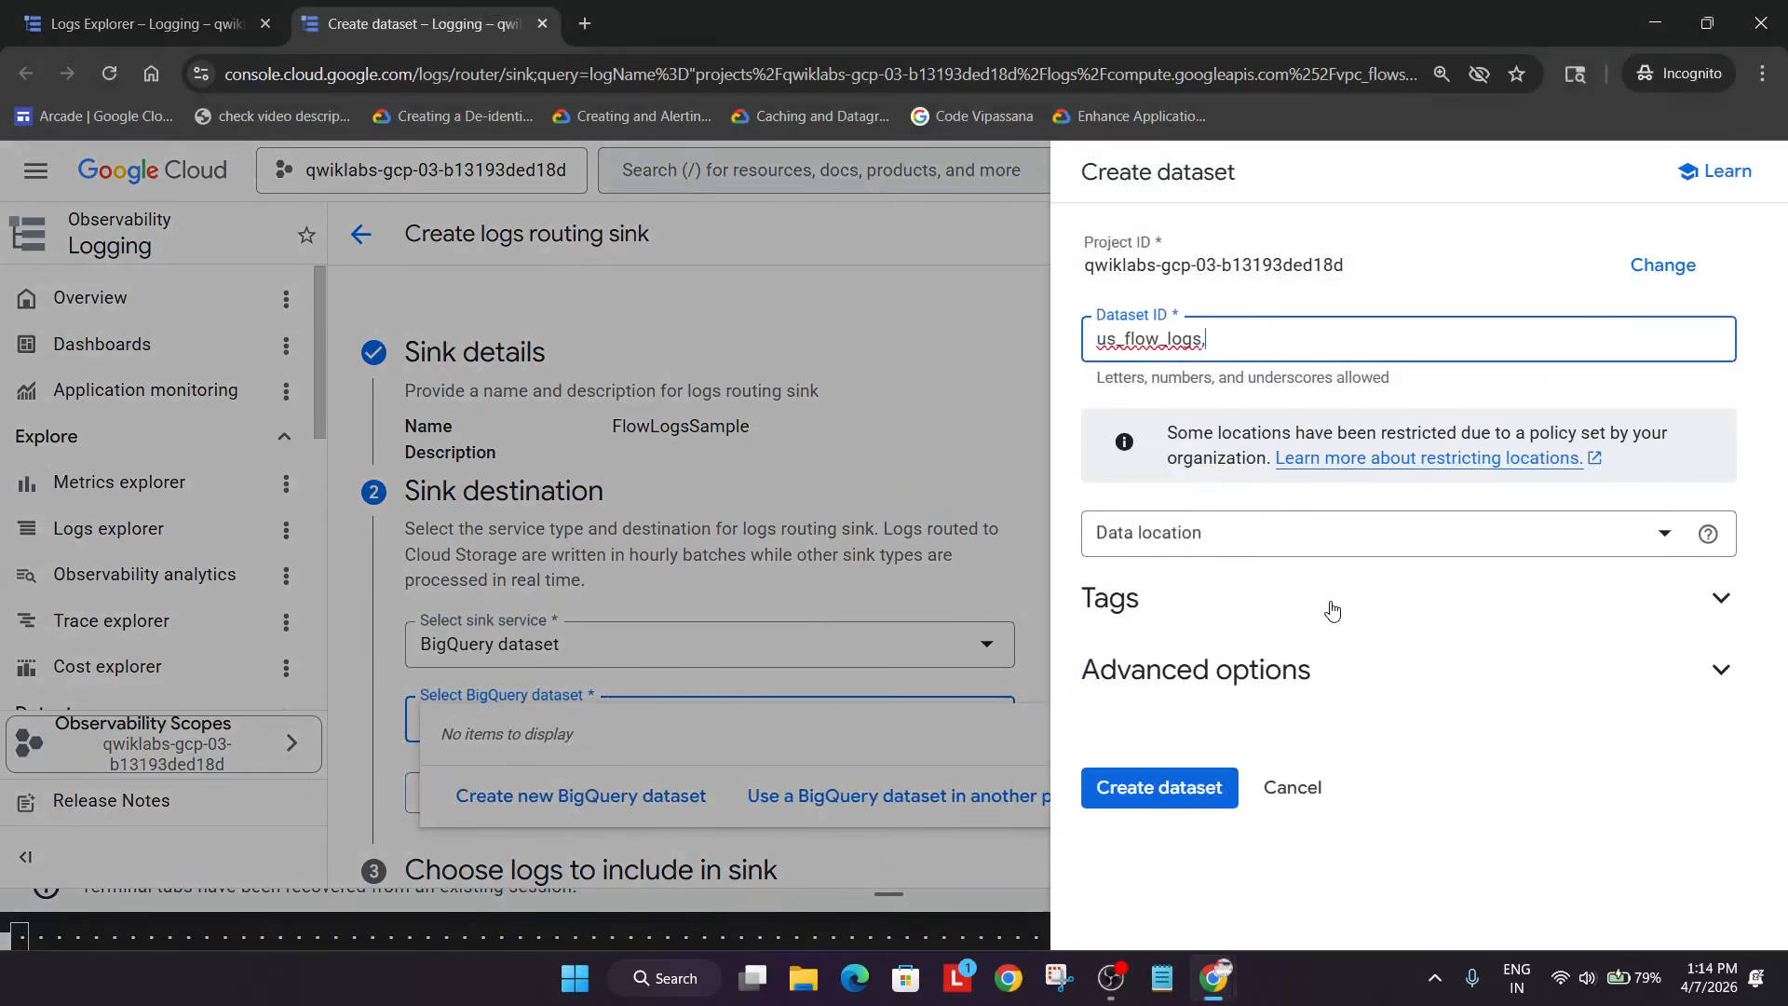
key("alt+Tab")
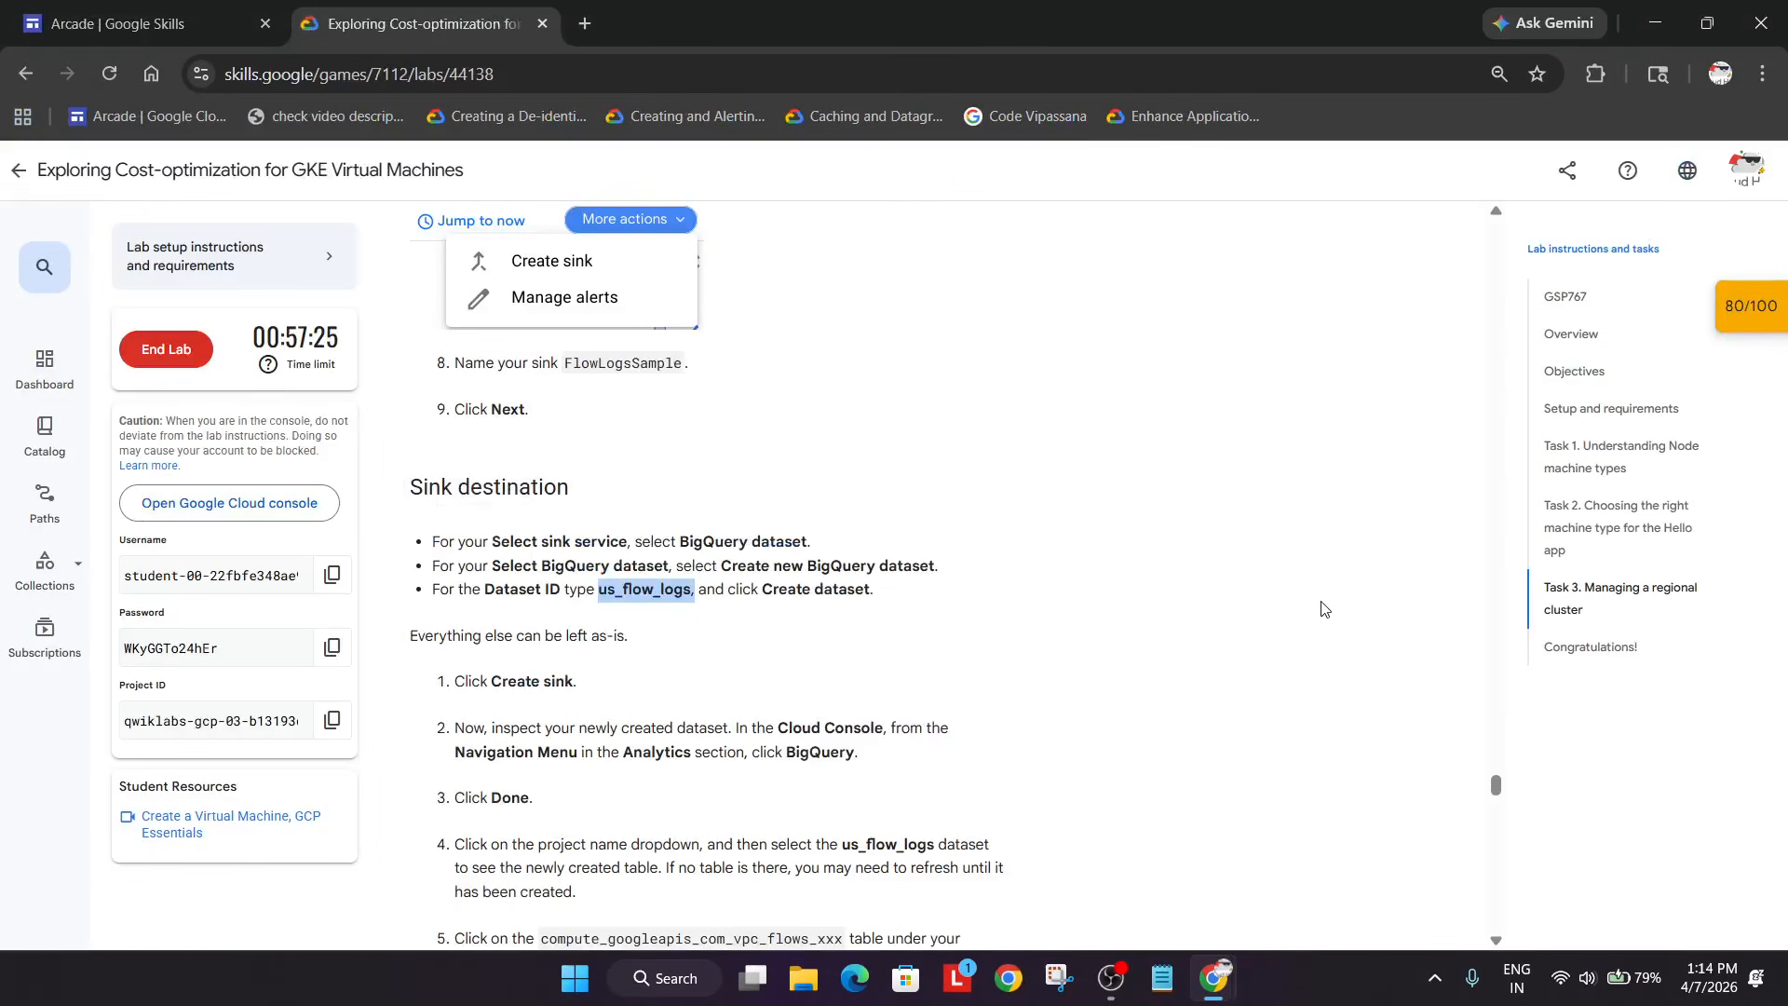
key("alt+Tab")
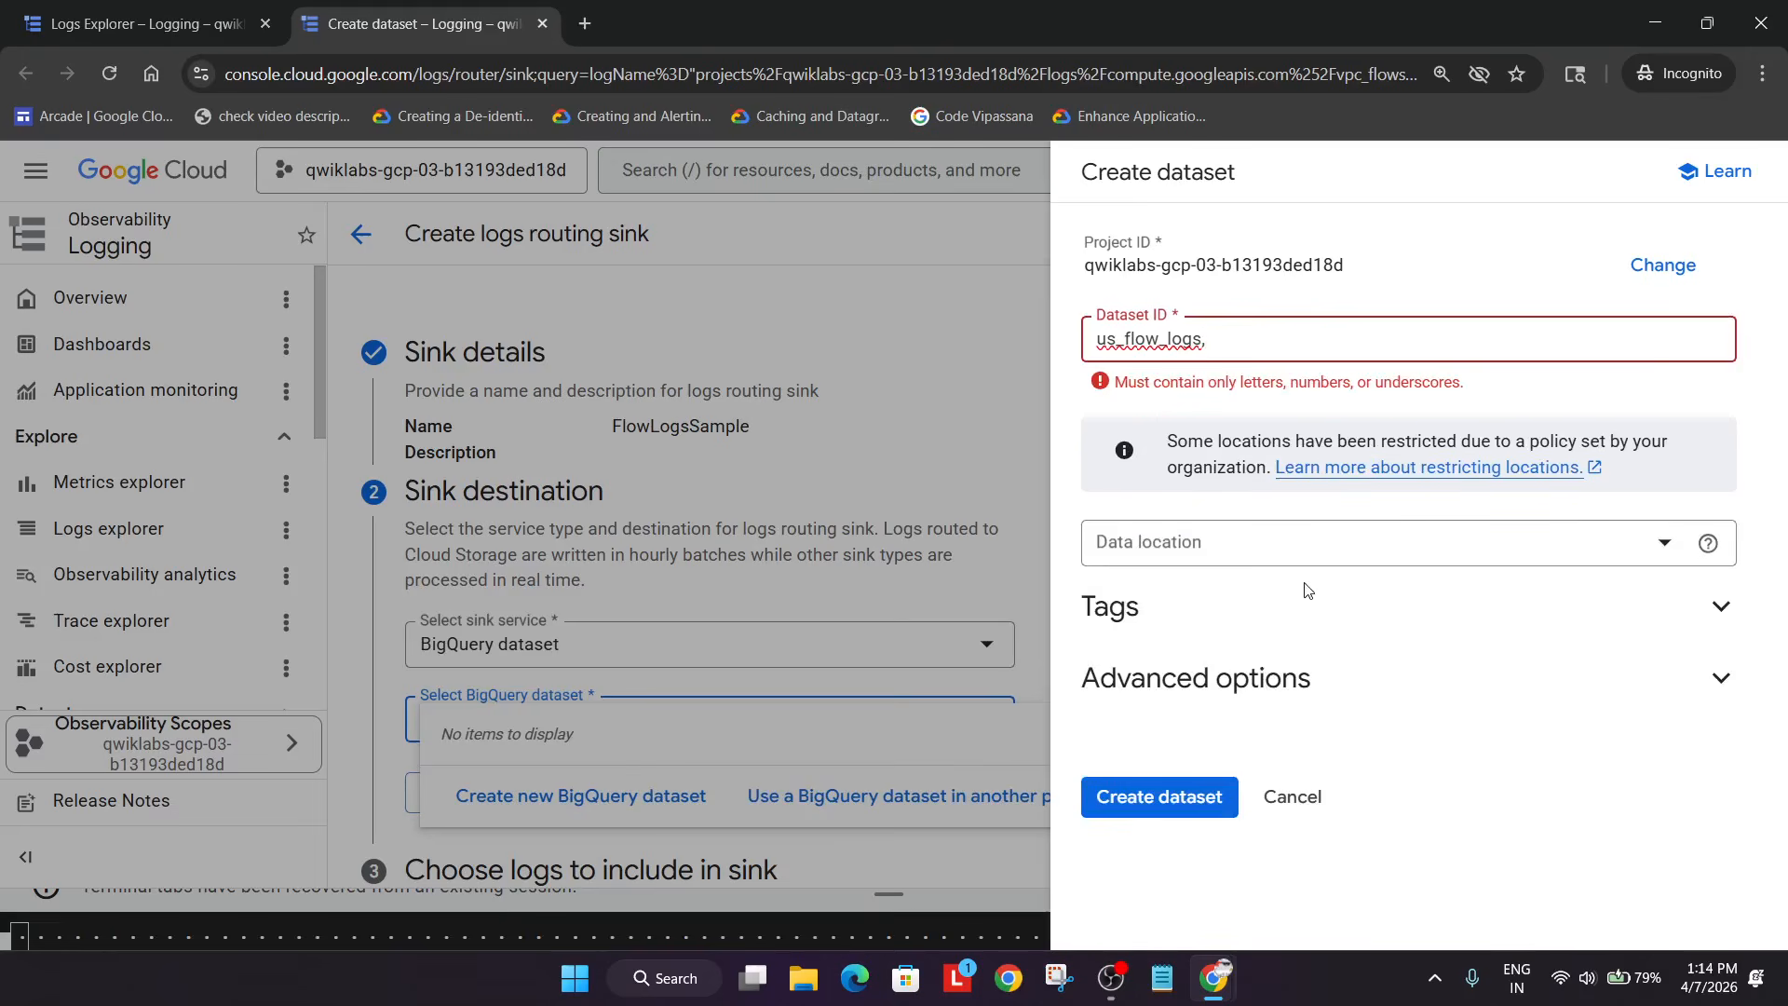
key("BackSpace")
left_click(1281, 610)
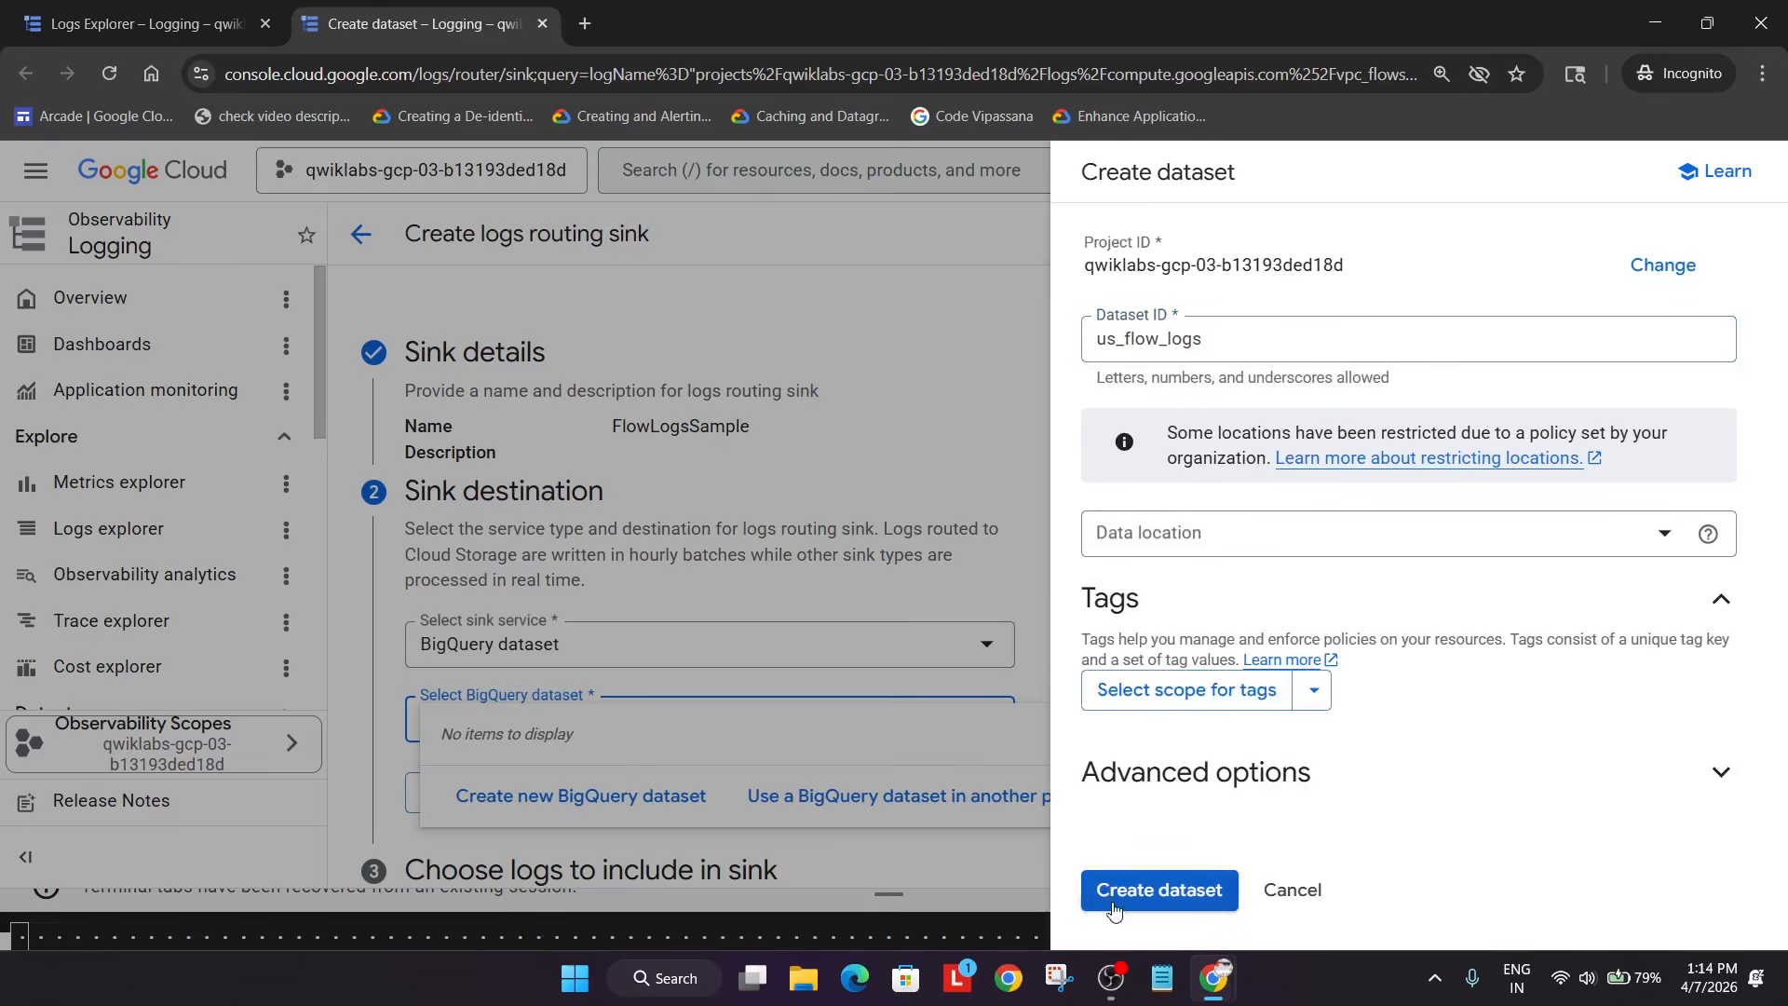
left_click(1152, 893)
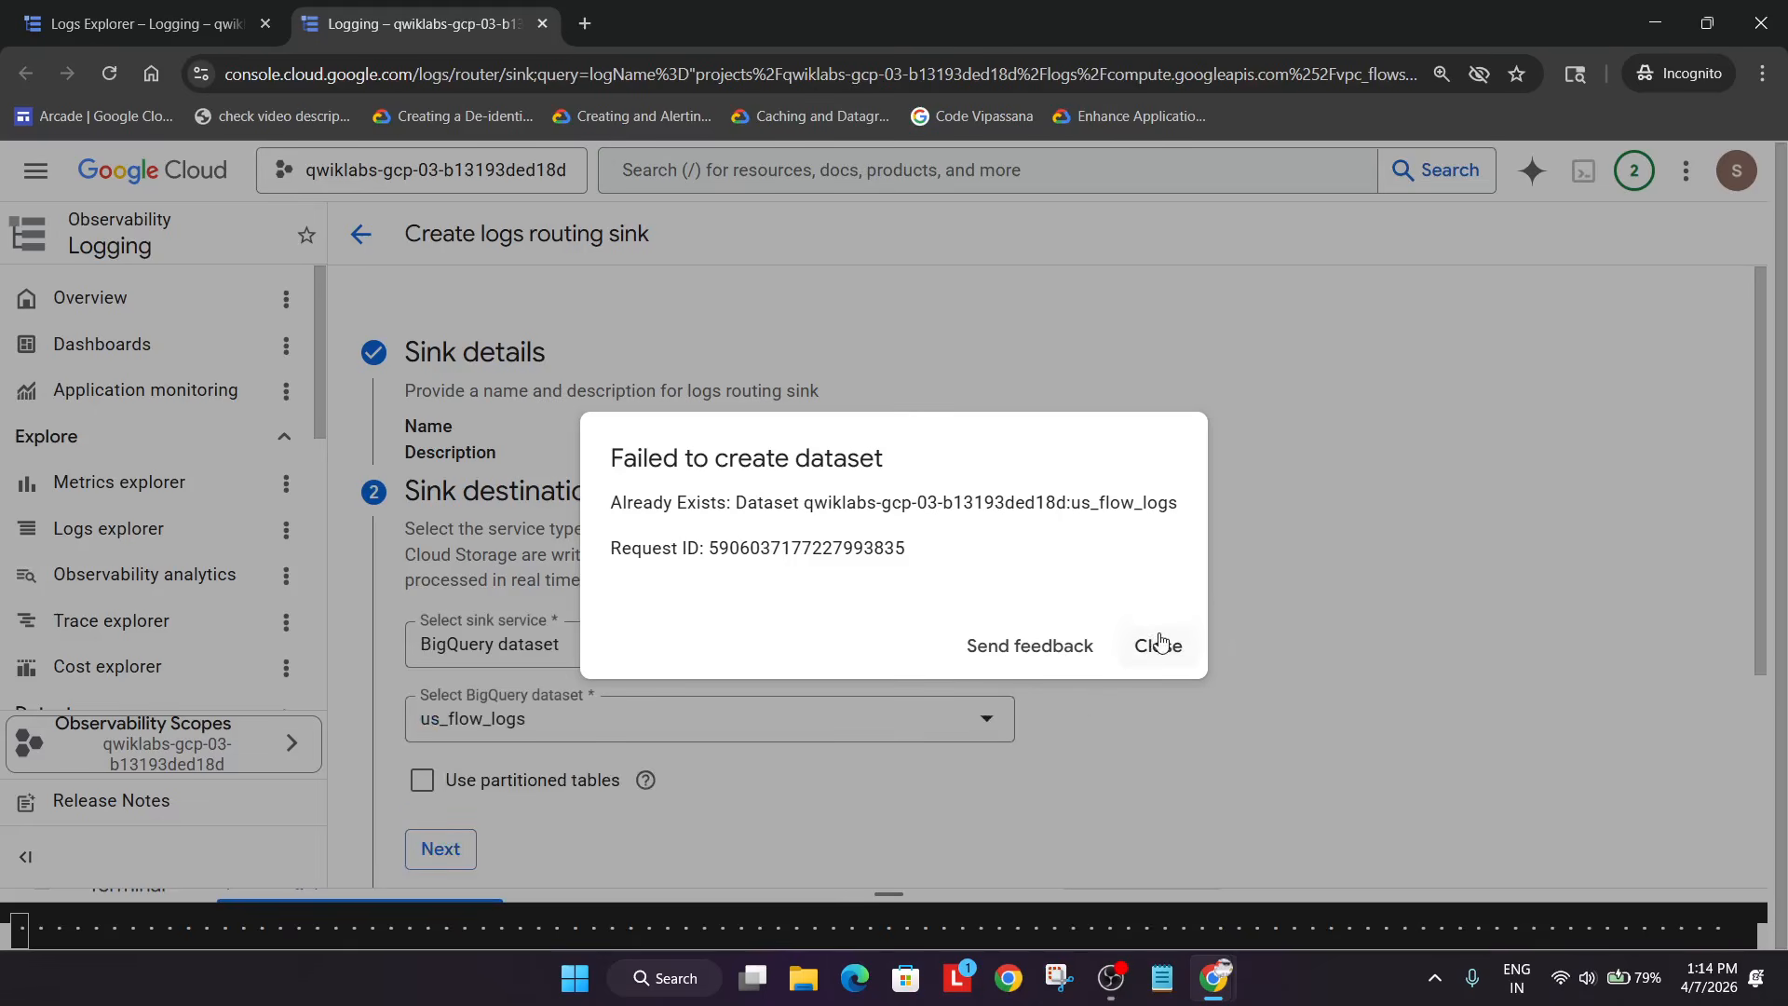
left_click(1160, 642)
scroll(420, 671, "down", 2)
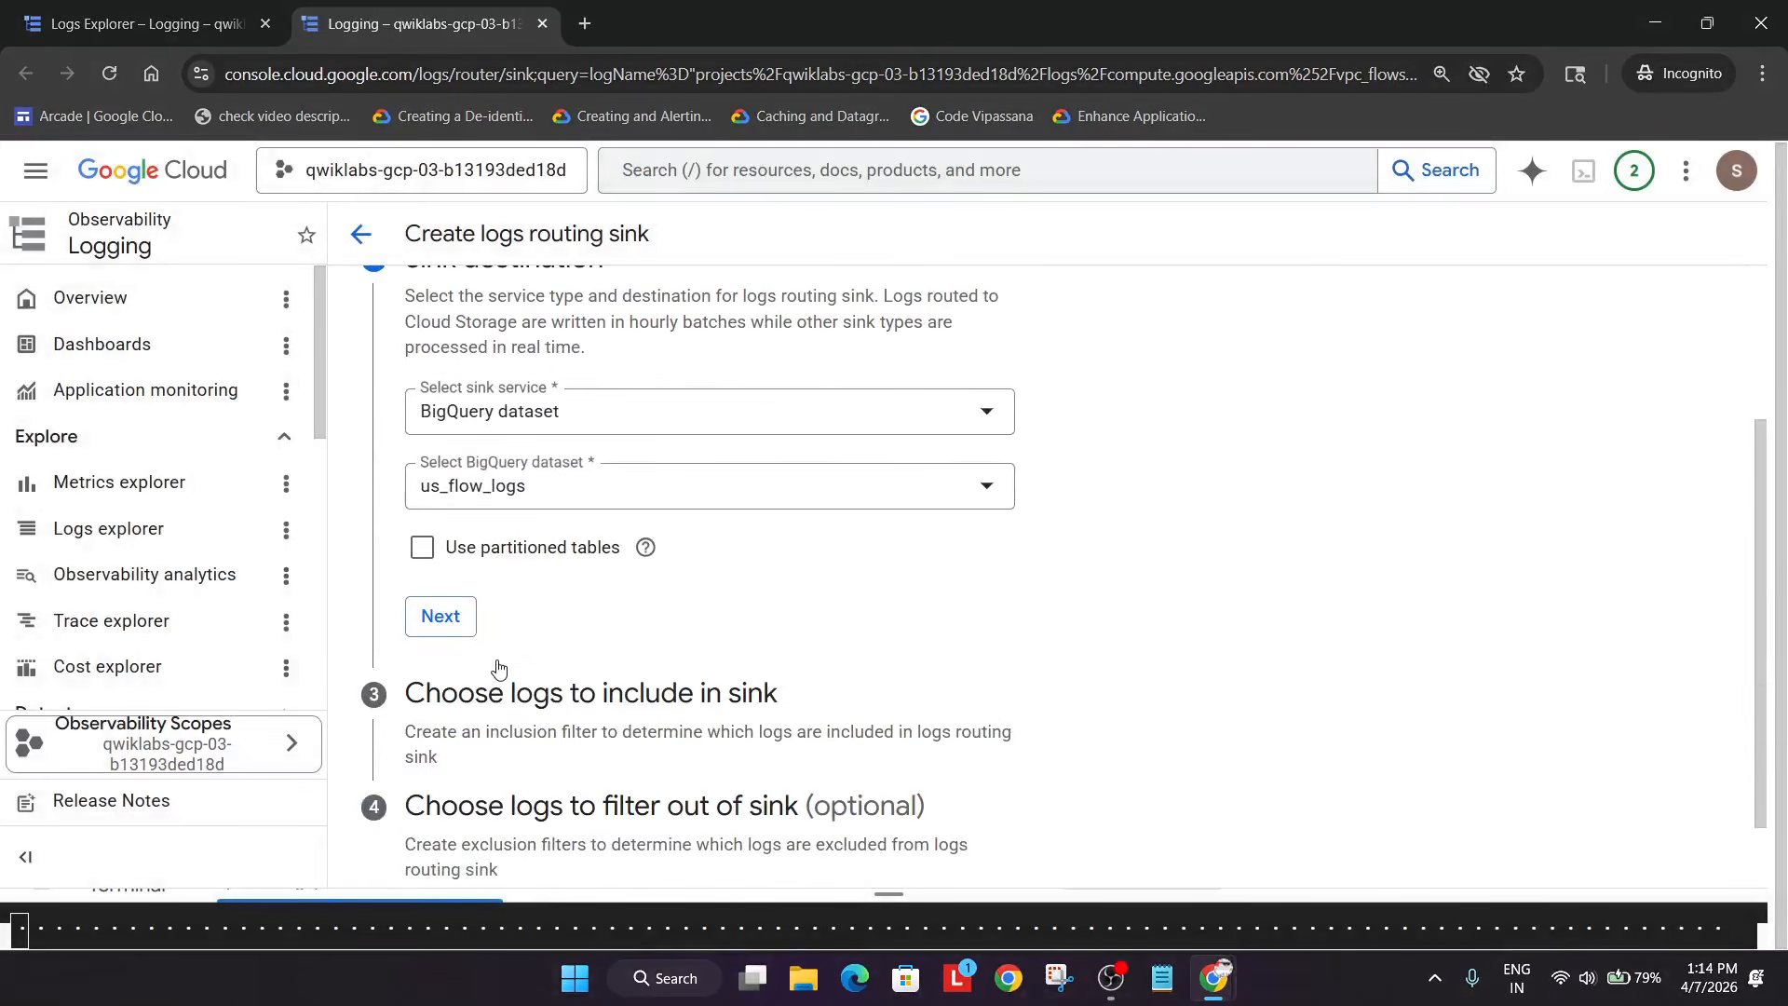
- Confirm the us_flow_logs destination and create the FlowLogsSample sink for the vpc_flows logs
left_click(463, 628)
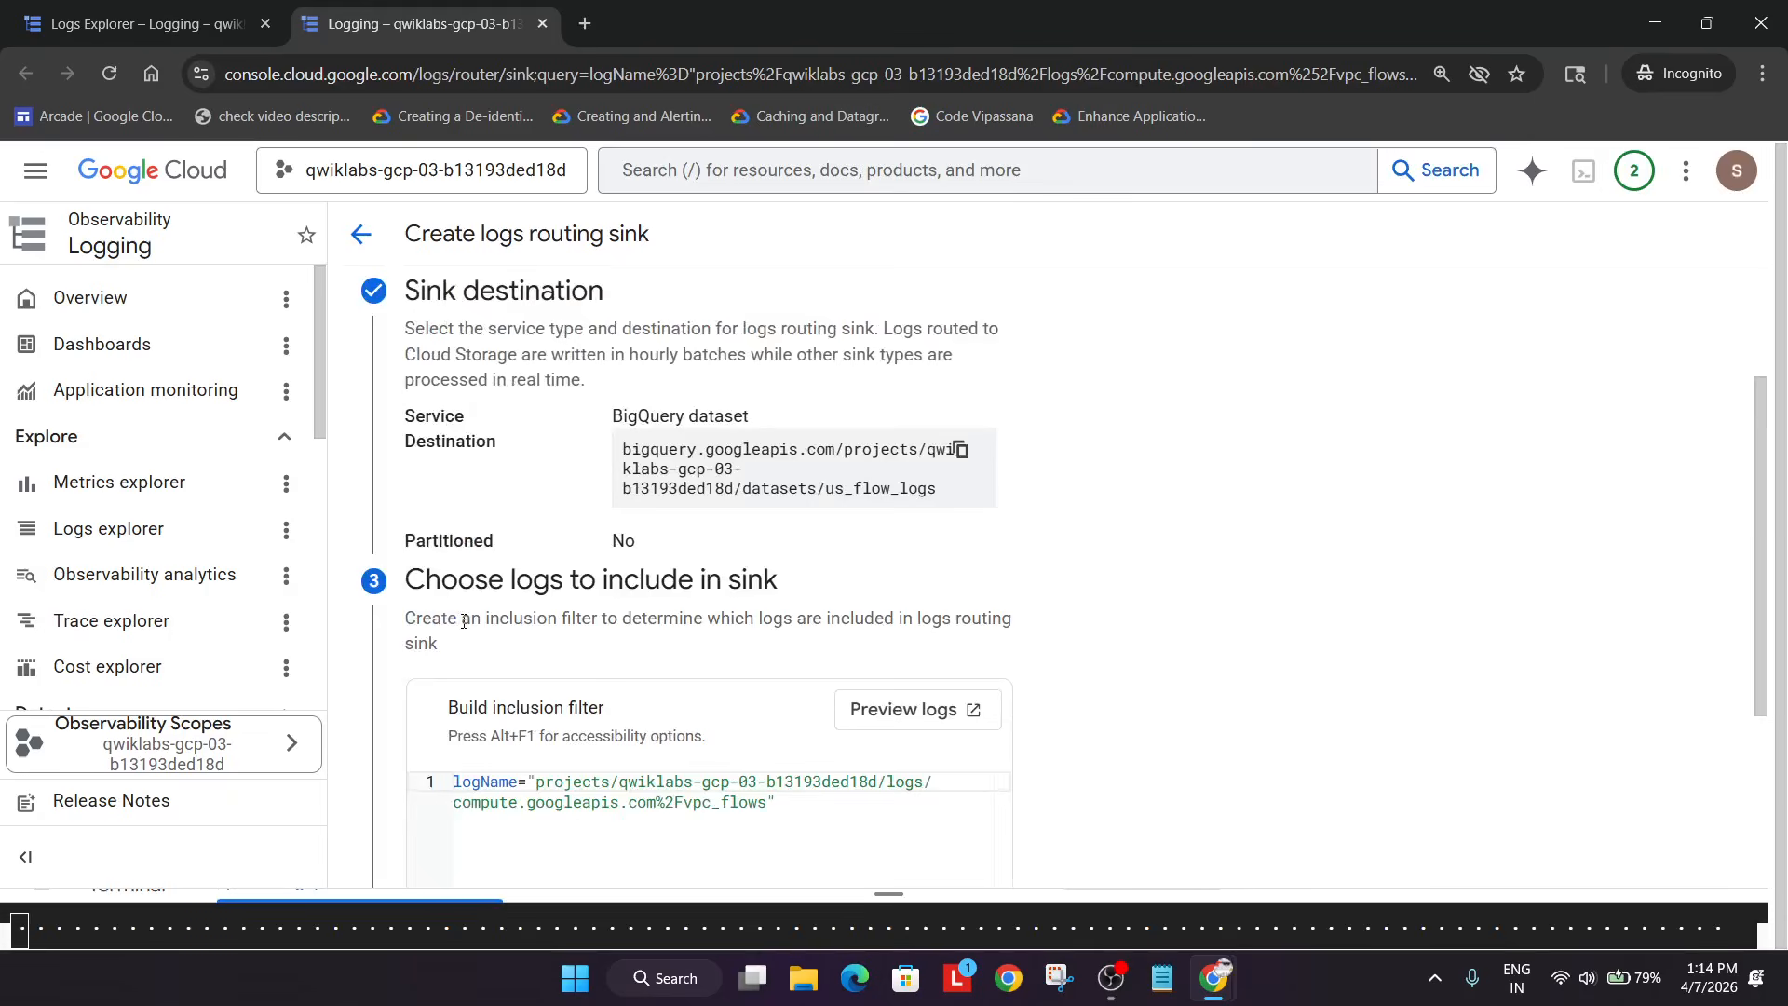
scroll(463, 628, "down", 3)
left_click(393, 843)
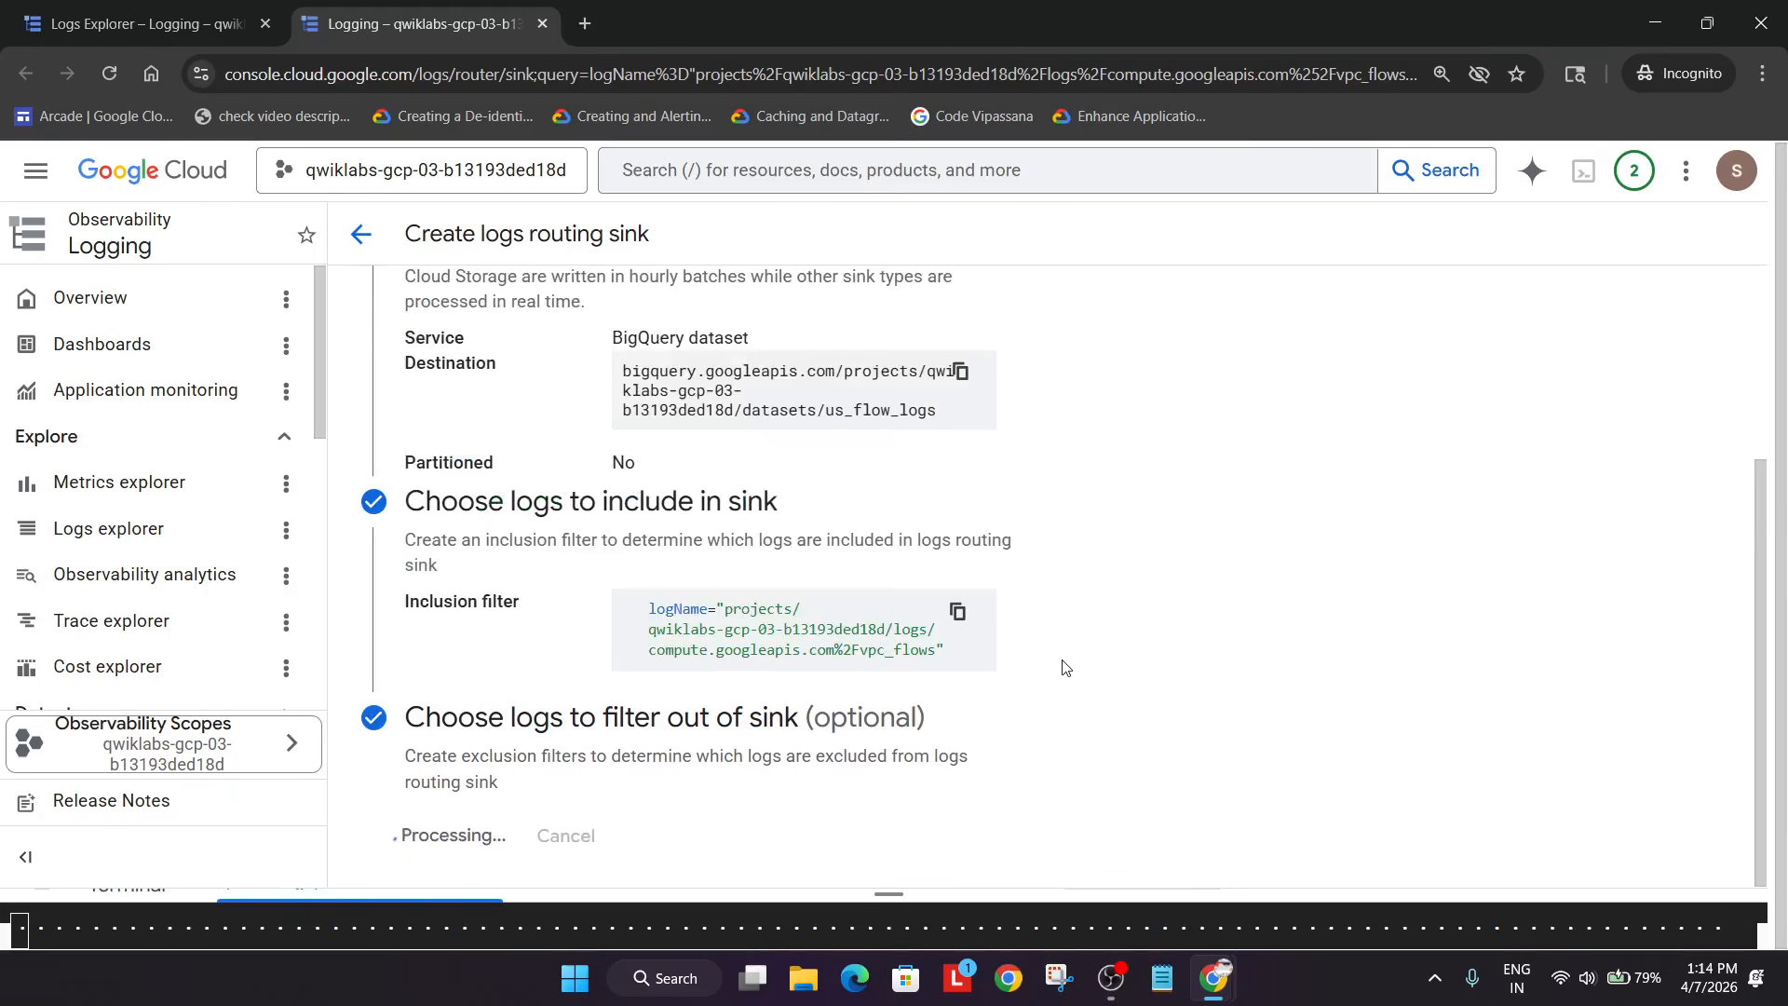
- Read ahead in the lab instructions, then start a product search in the console
key("alt+Tab")
scroll(978, 661, "down", 10)
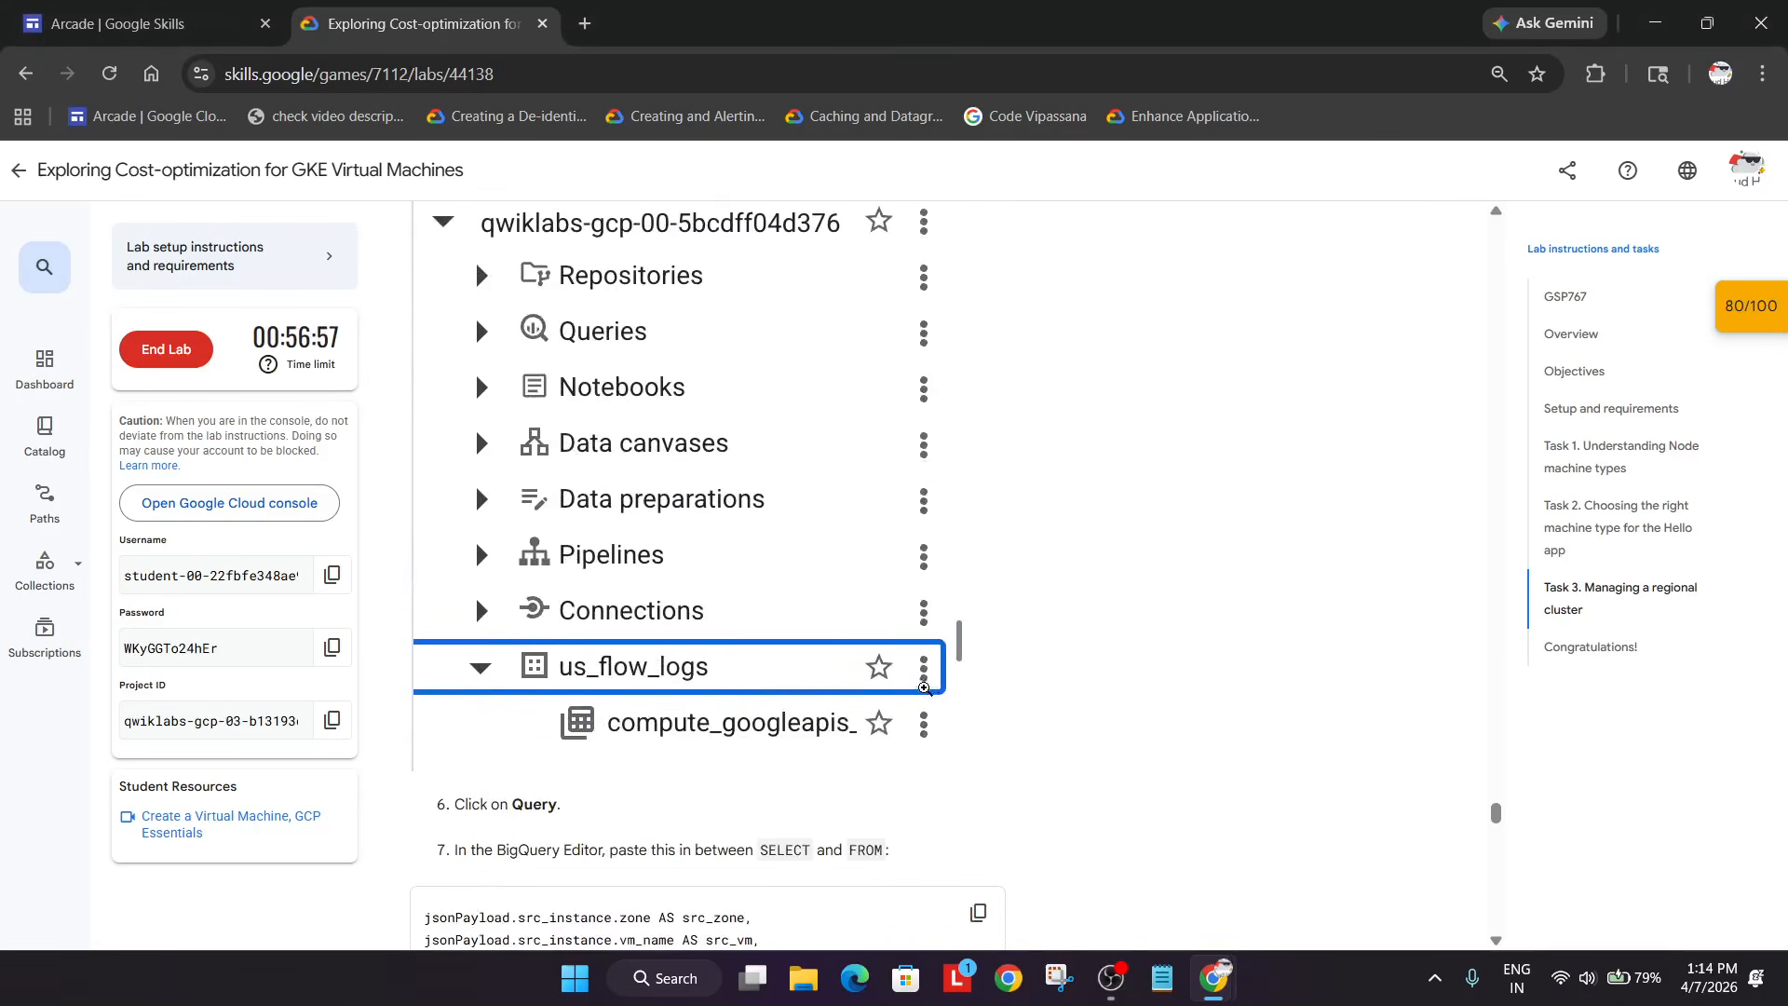
scroll(708, 509, "down", 2)
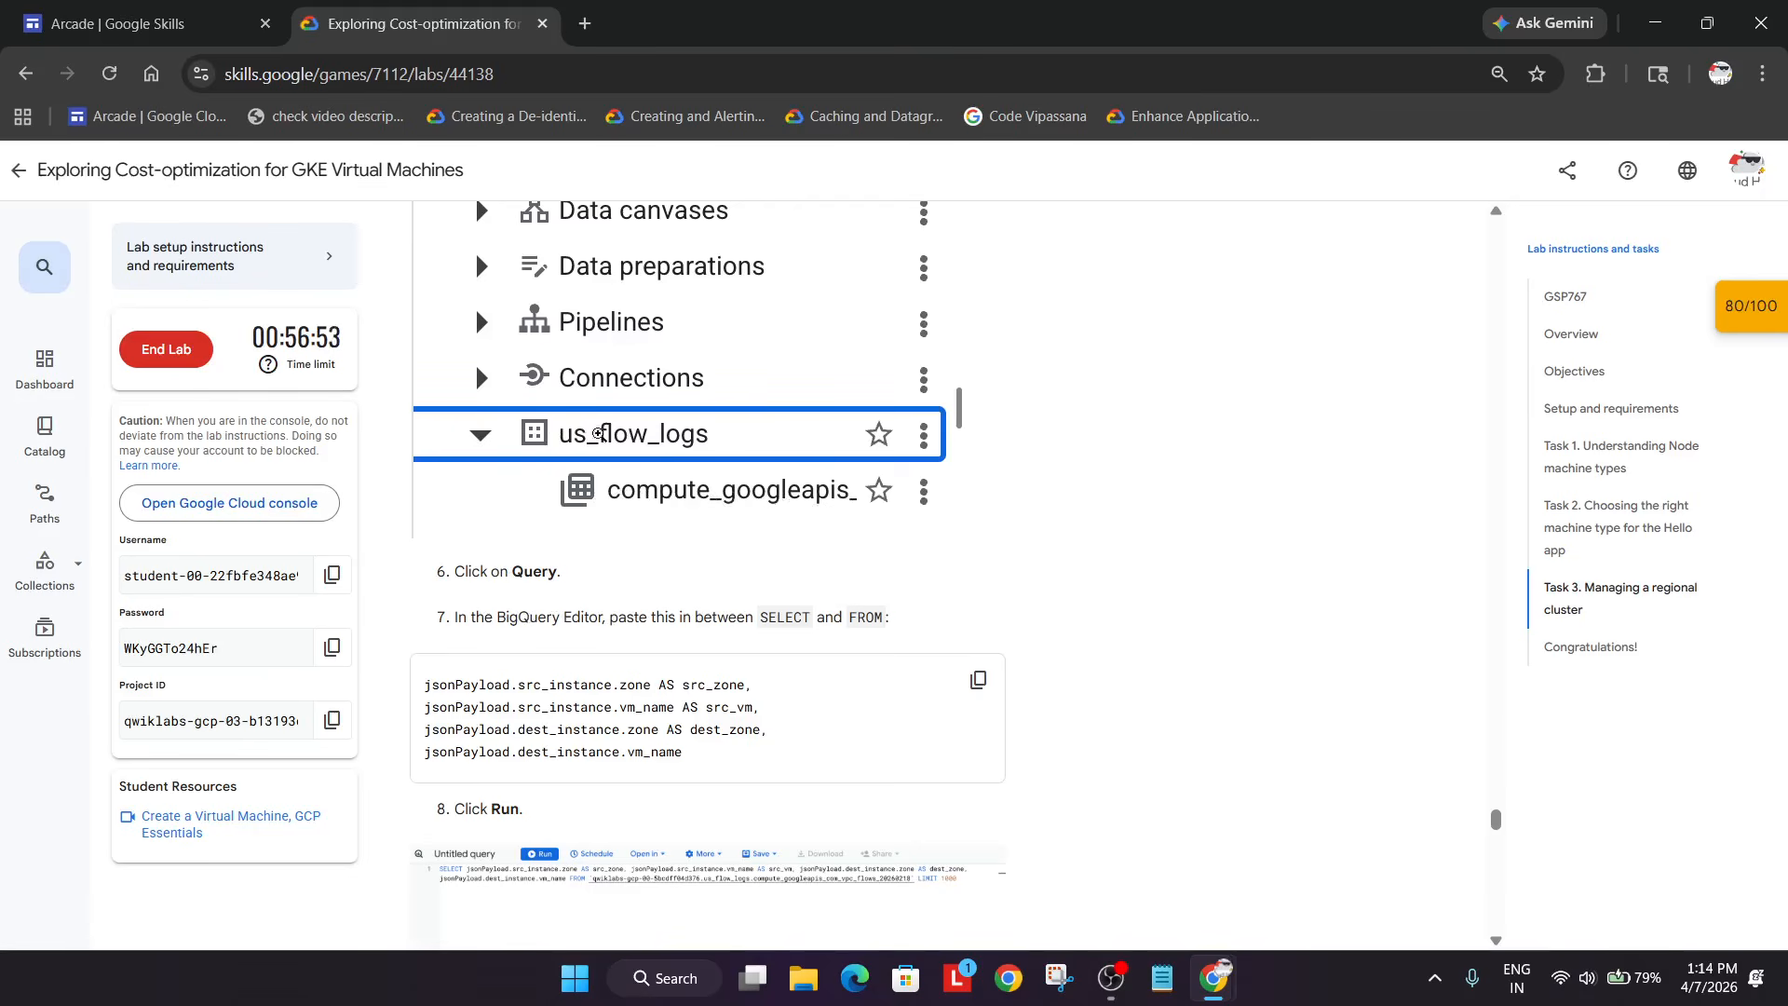
key("alt+Tab")
left_click(764, 165)
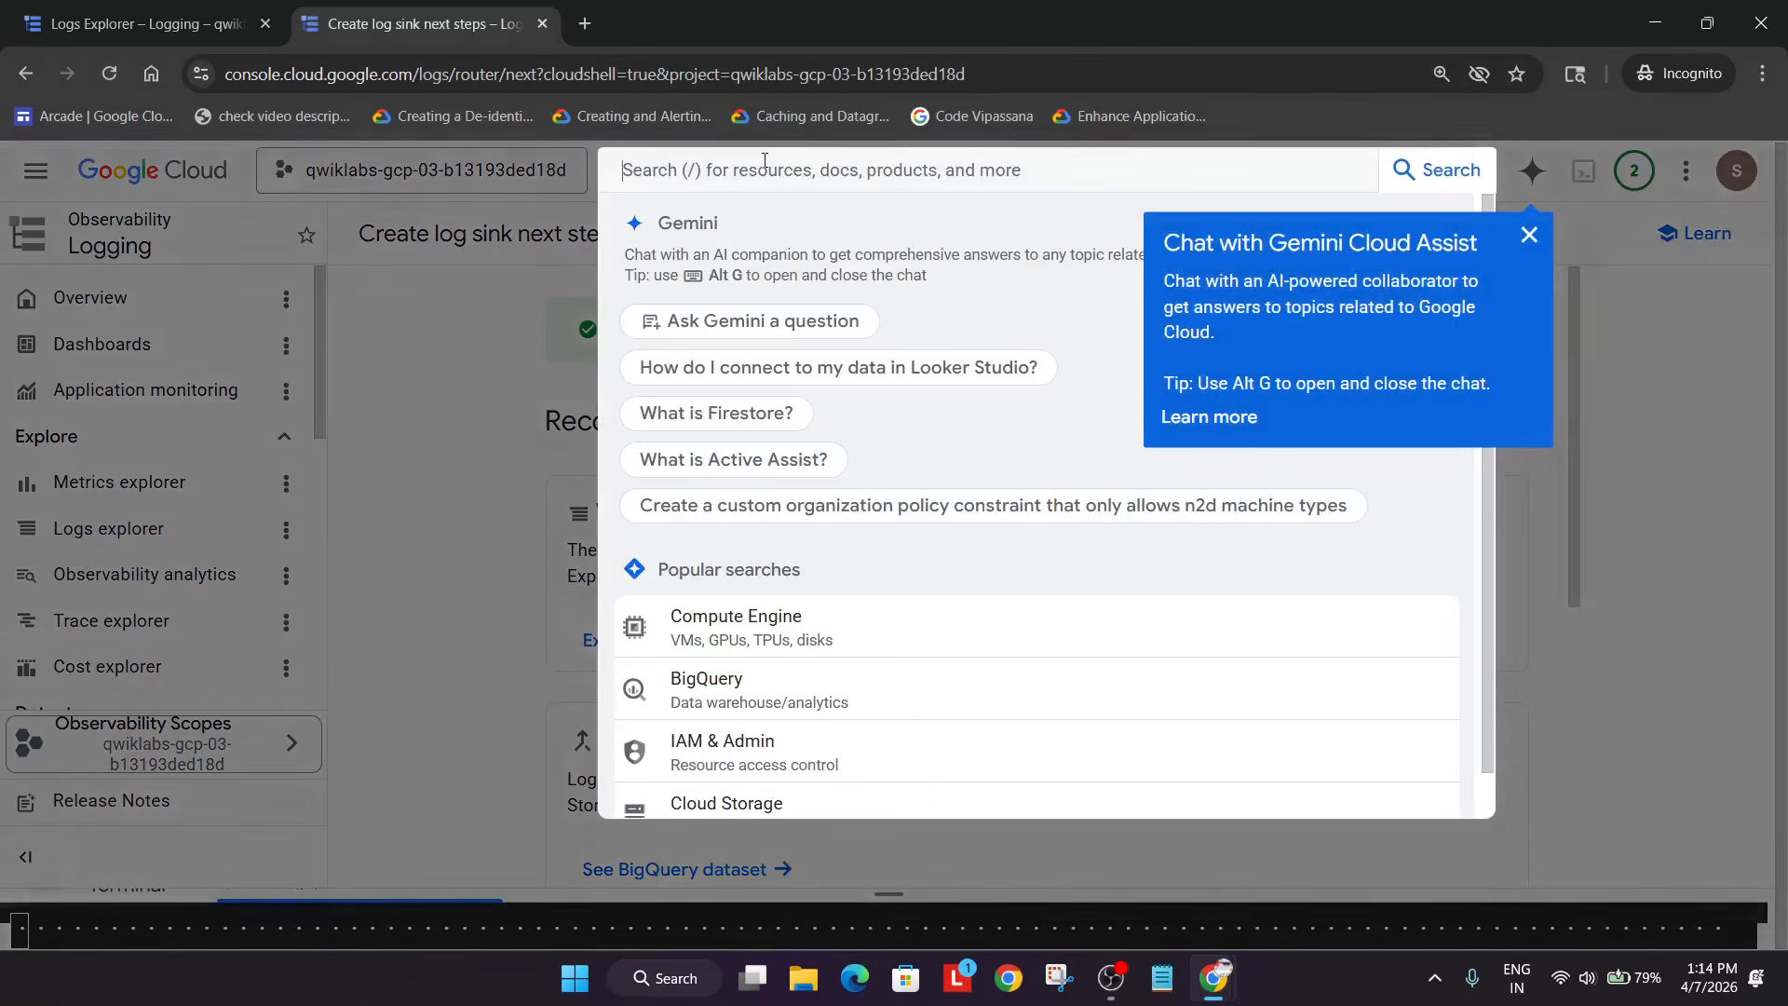
- Open BigQuery by searching 'big', dismiss its tips, and open the us_flow_logs dataset
type("big")
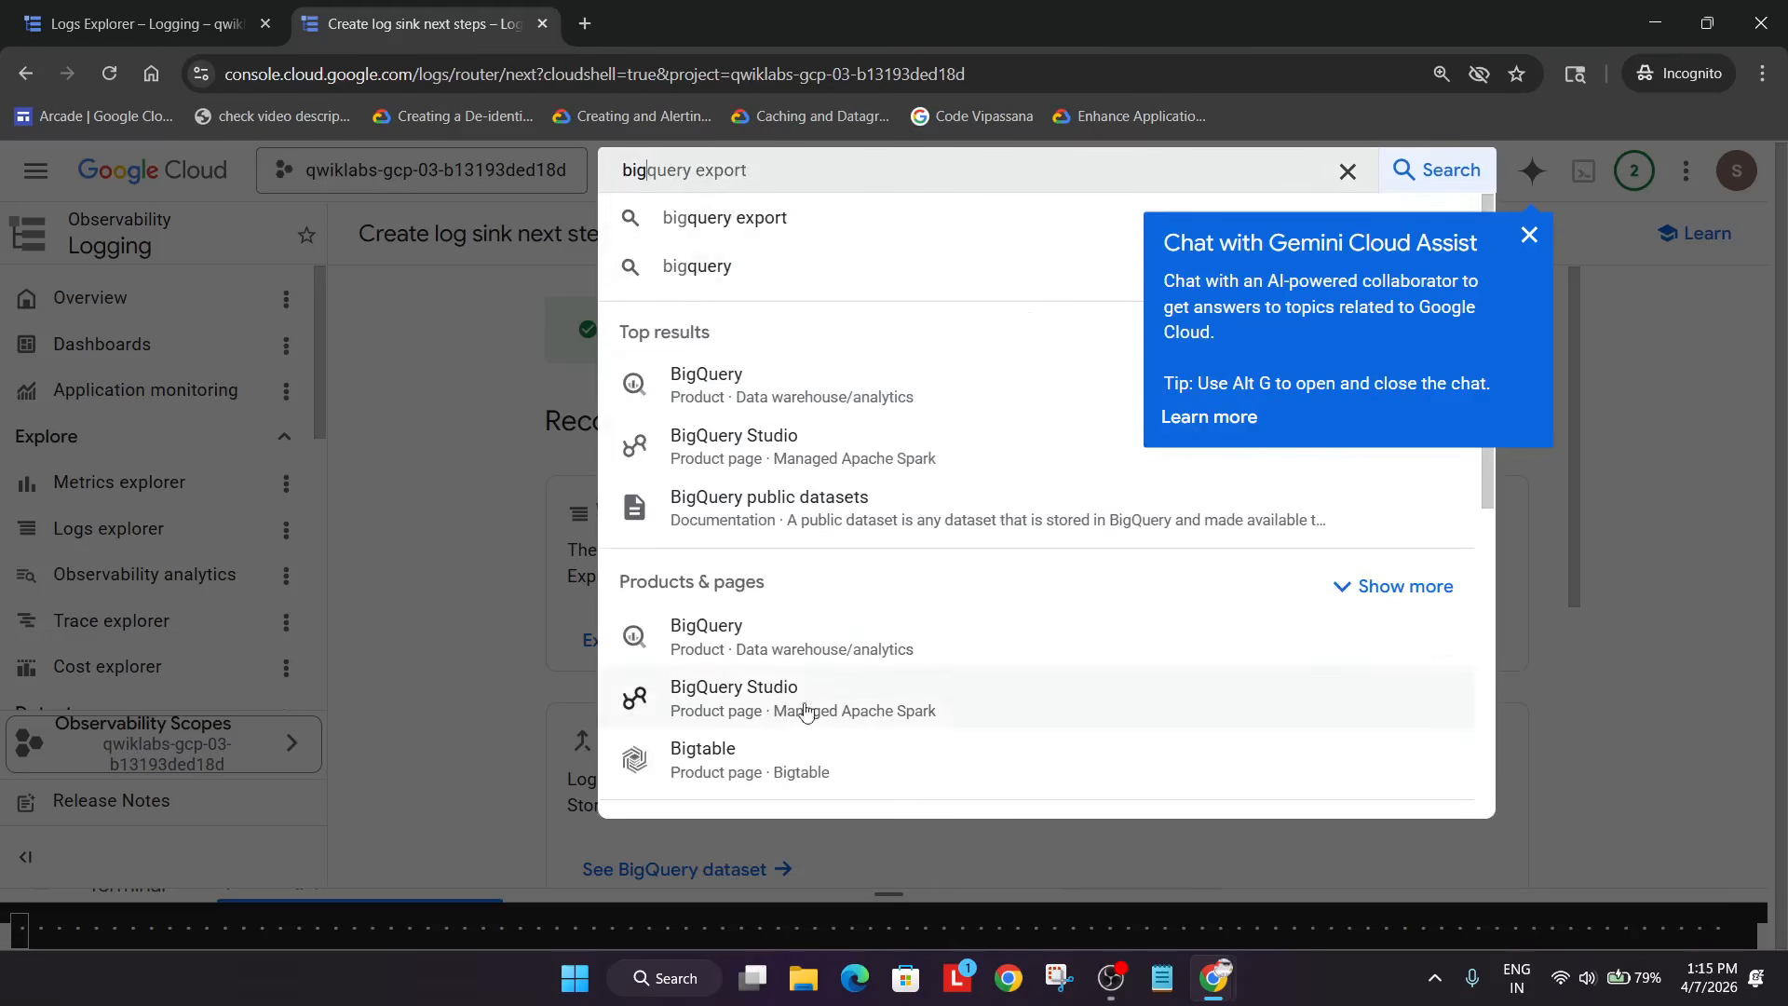
left_click(689, 639)
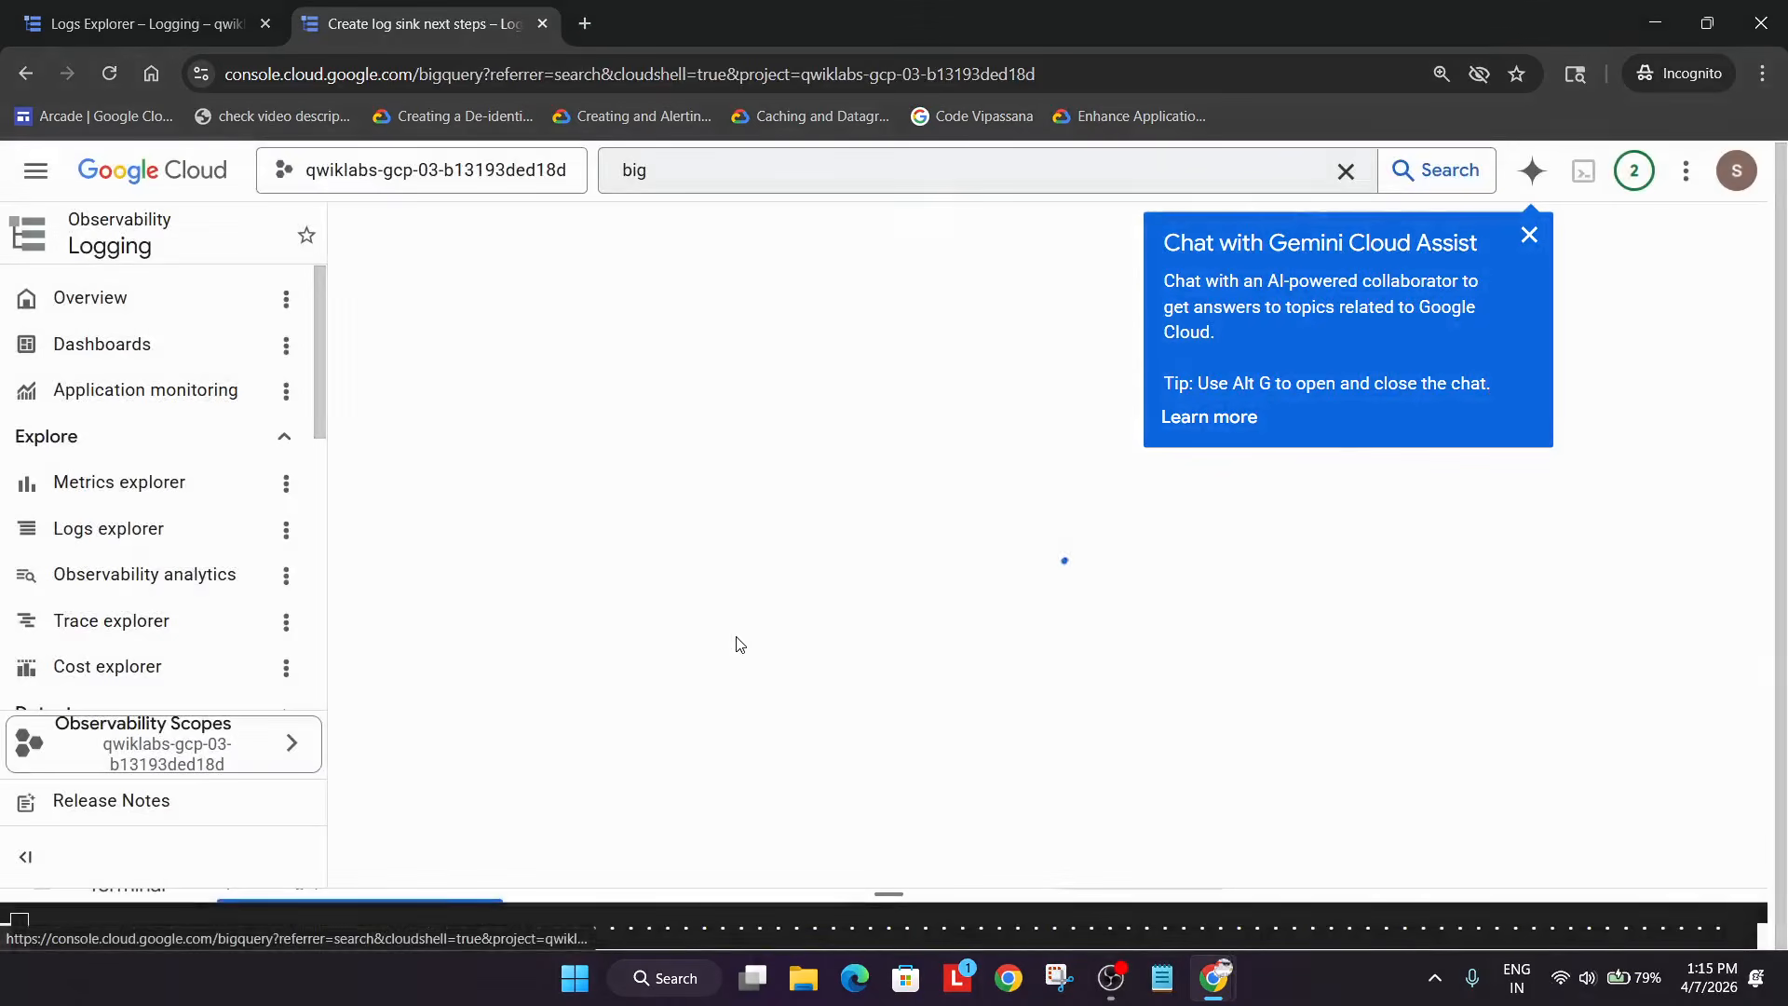
left_click(1529, 235)
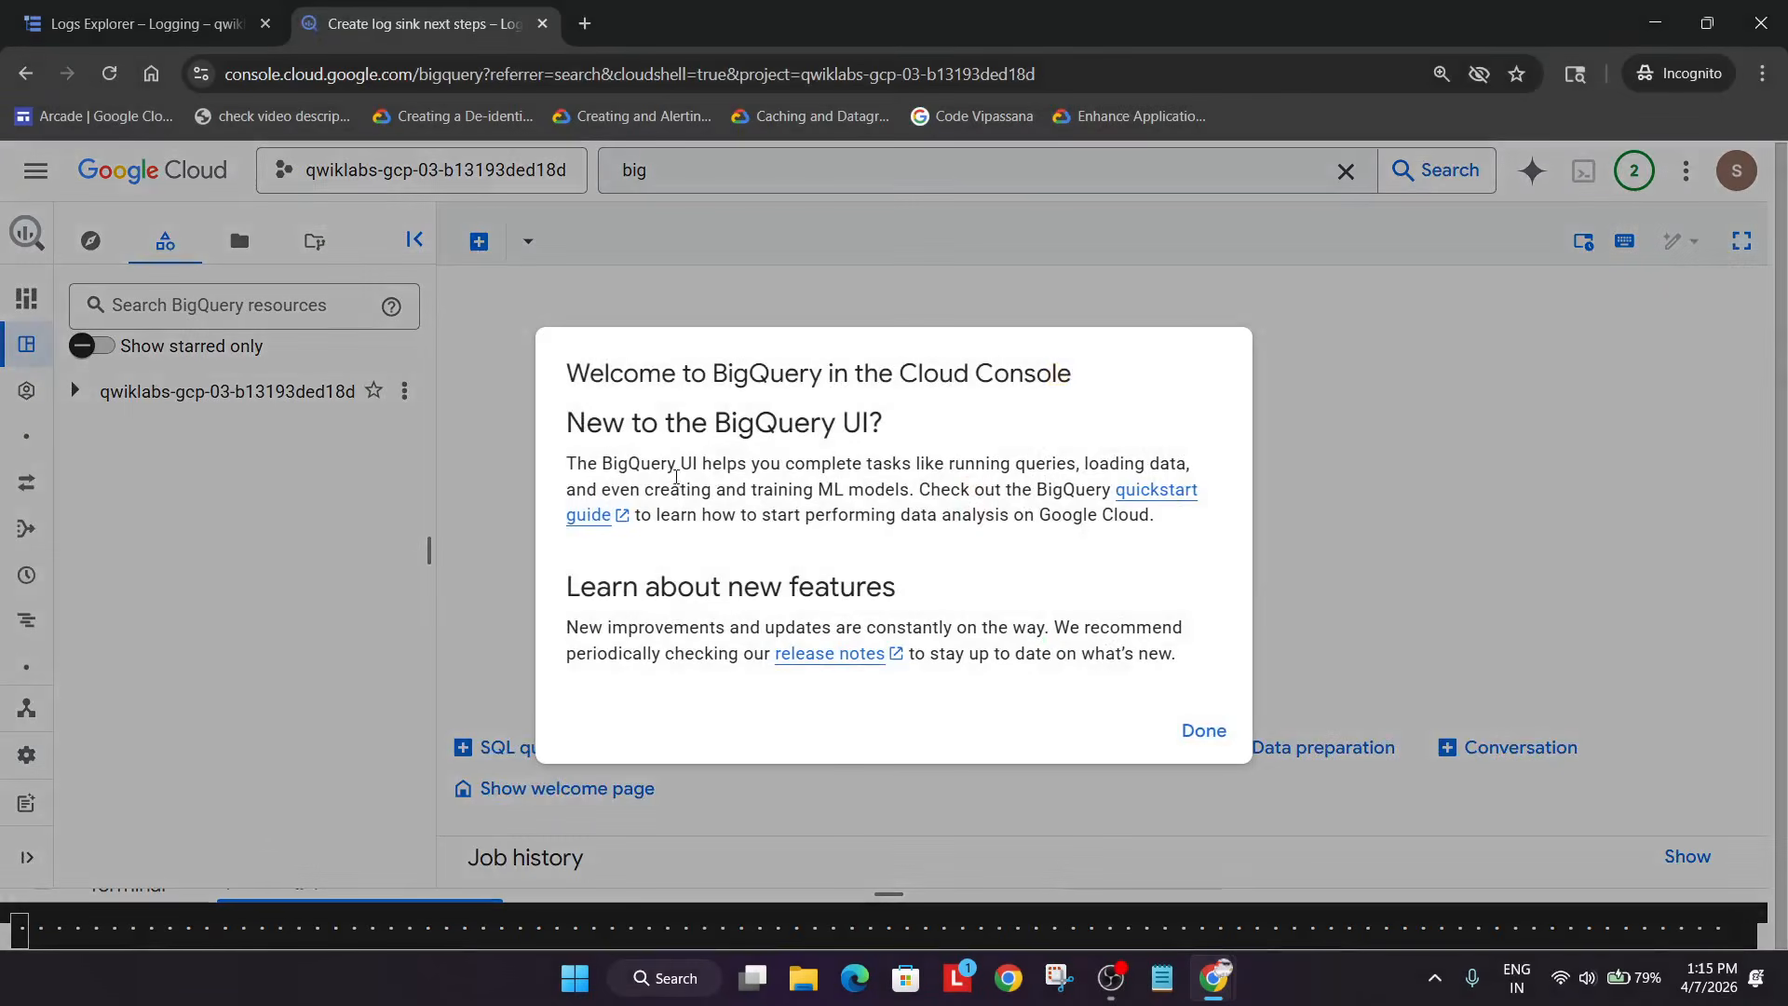
left_click(122, 432)
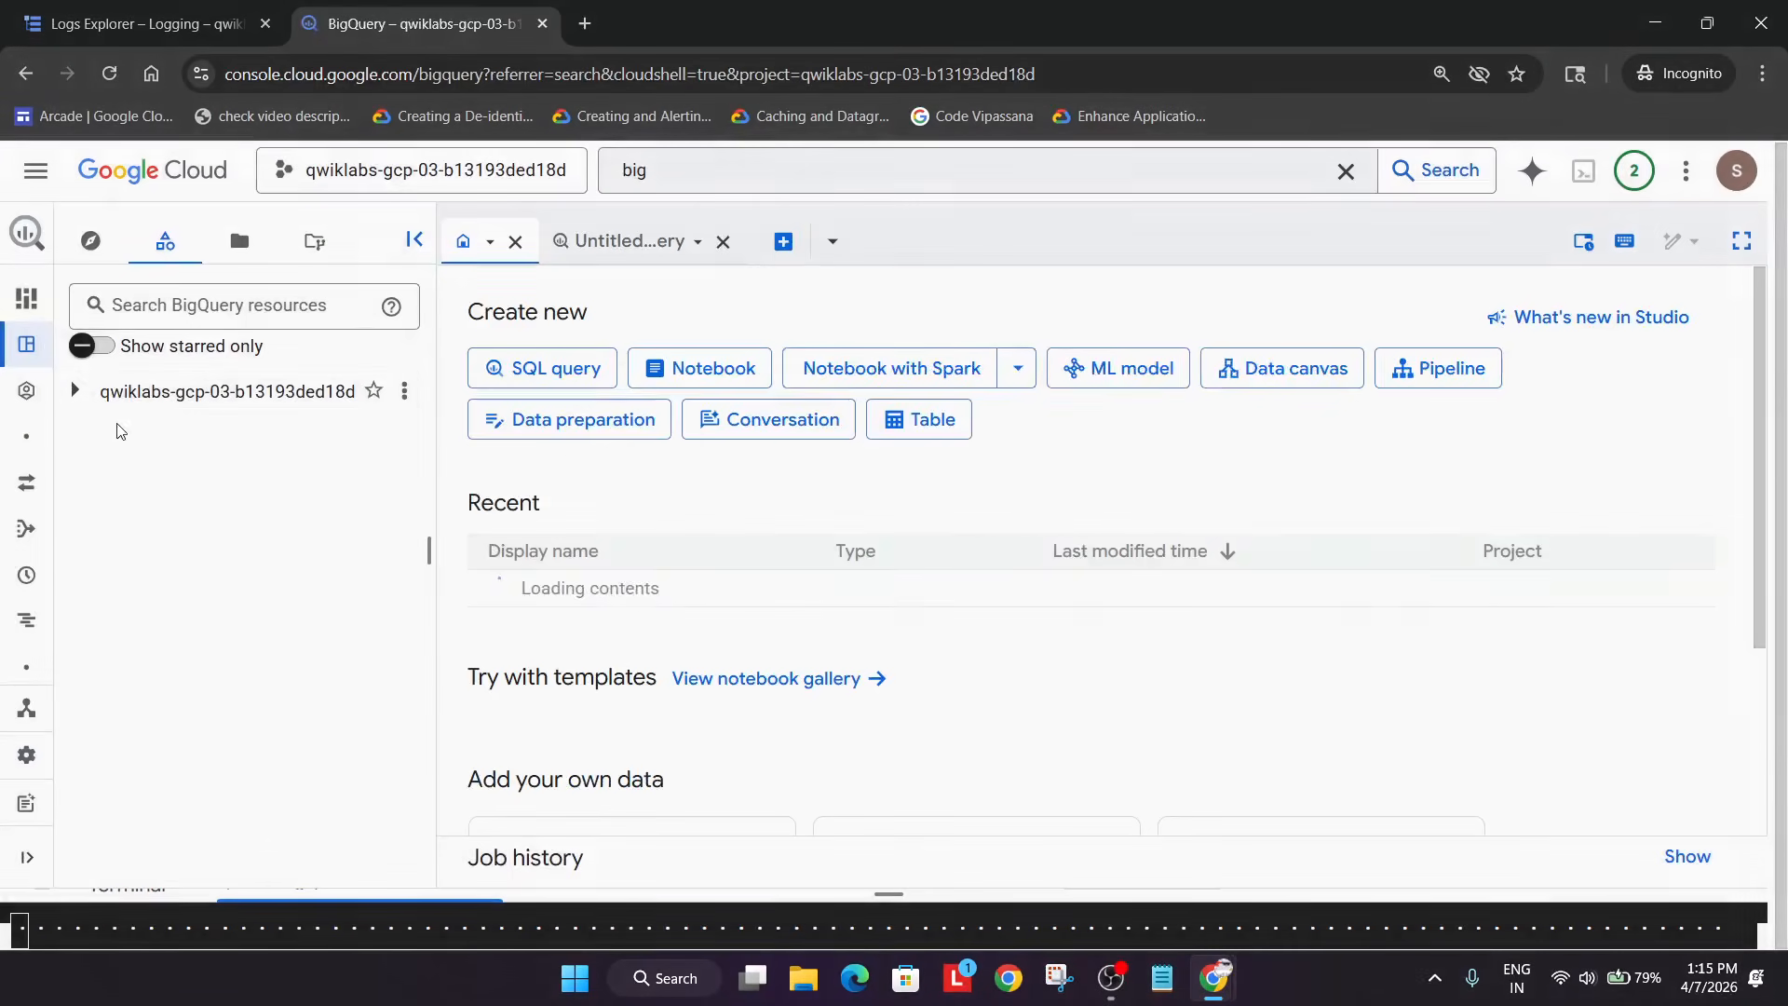
left_click(75, 390)
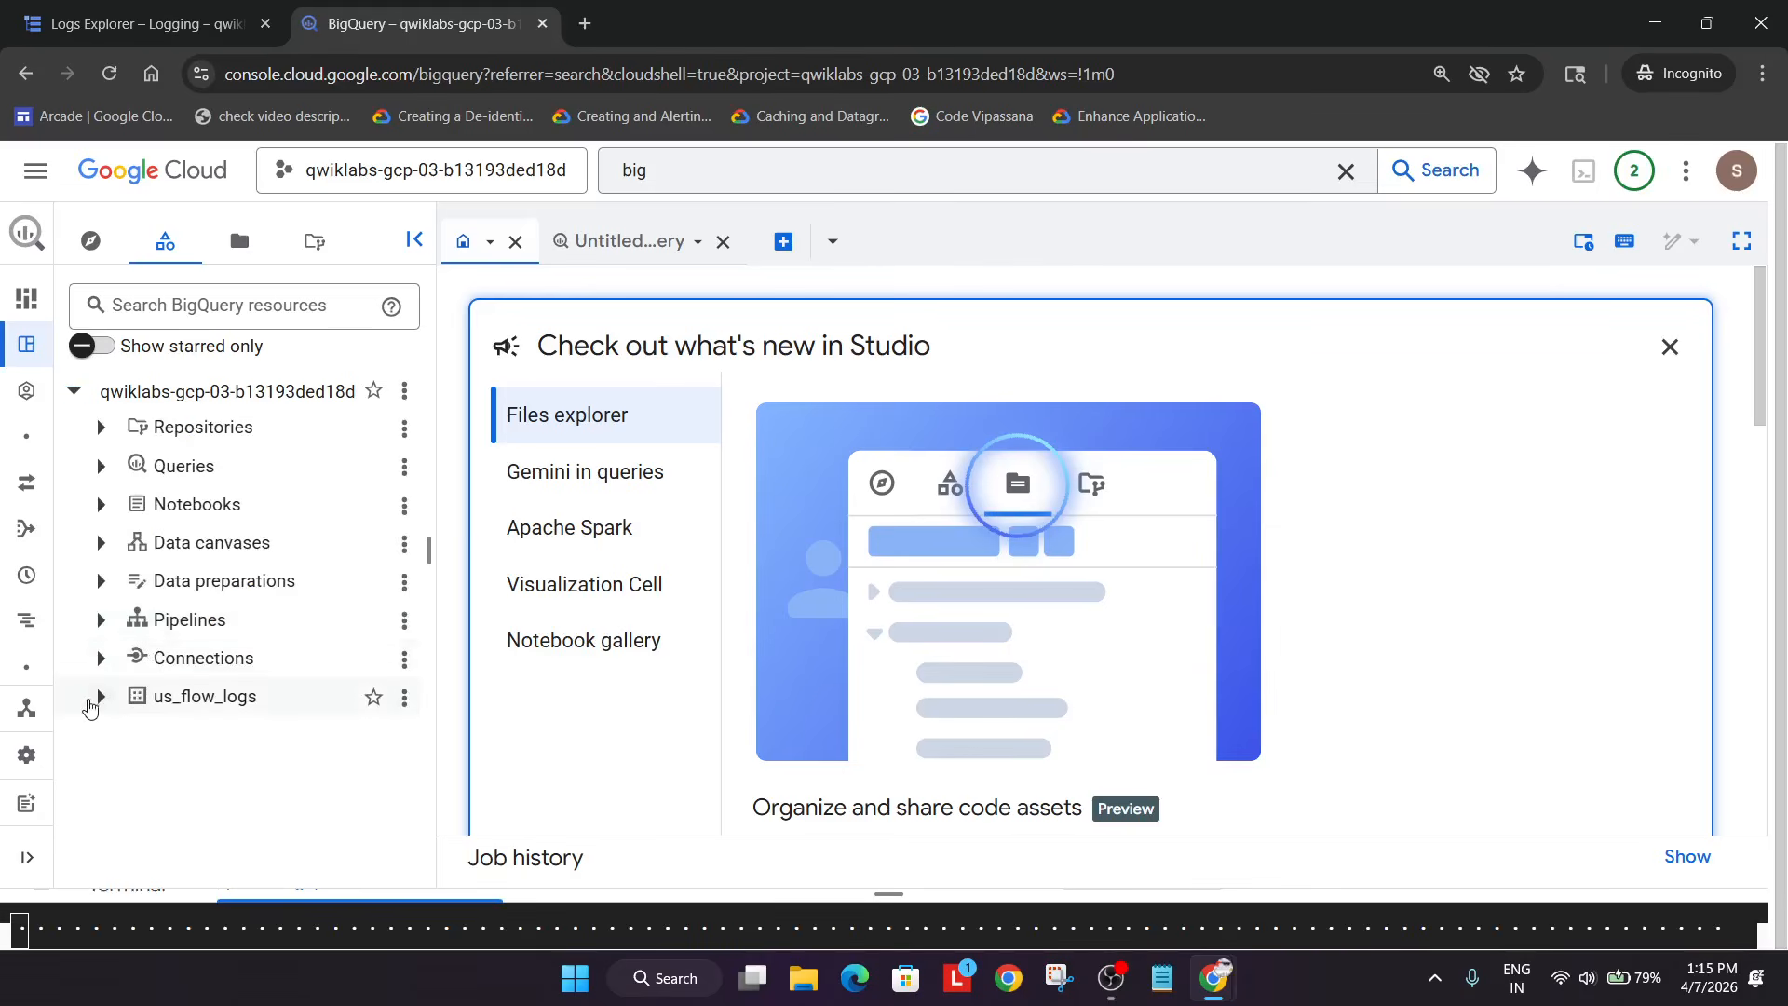
left_click(99, 700)
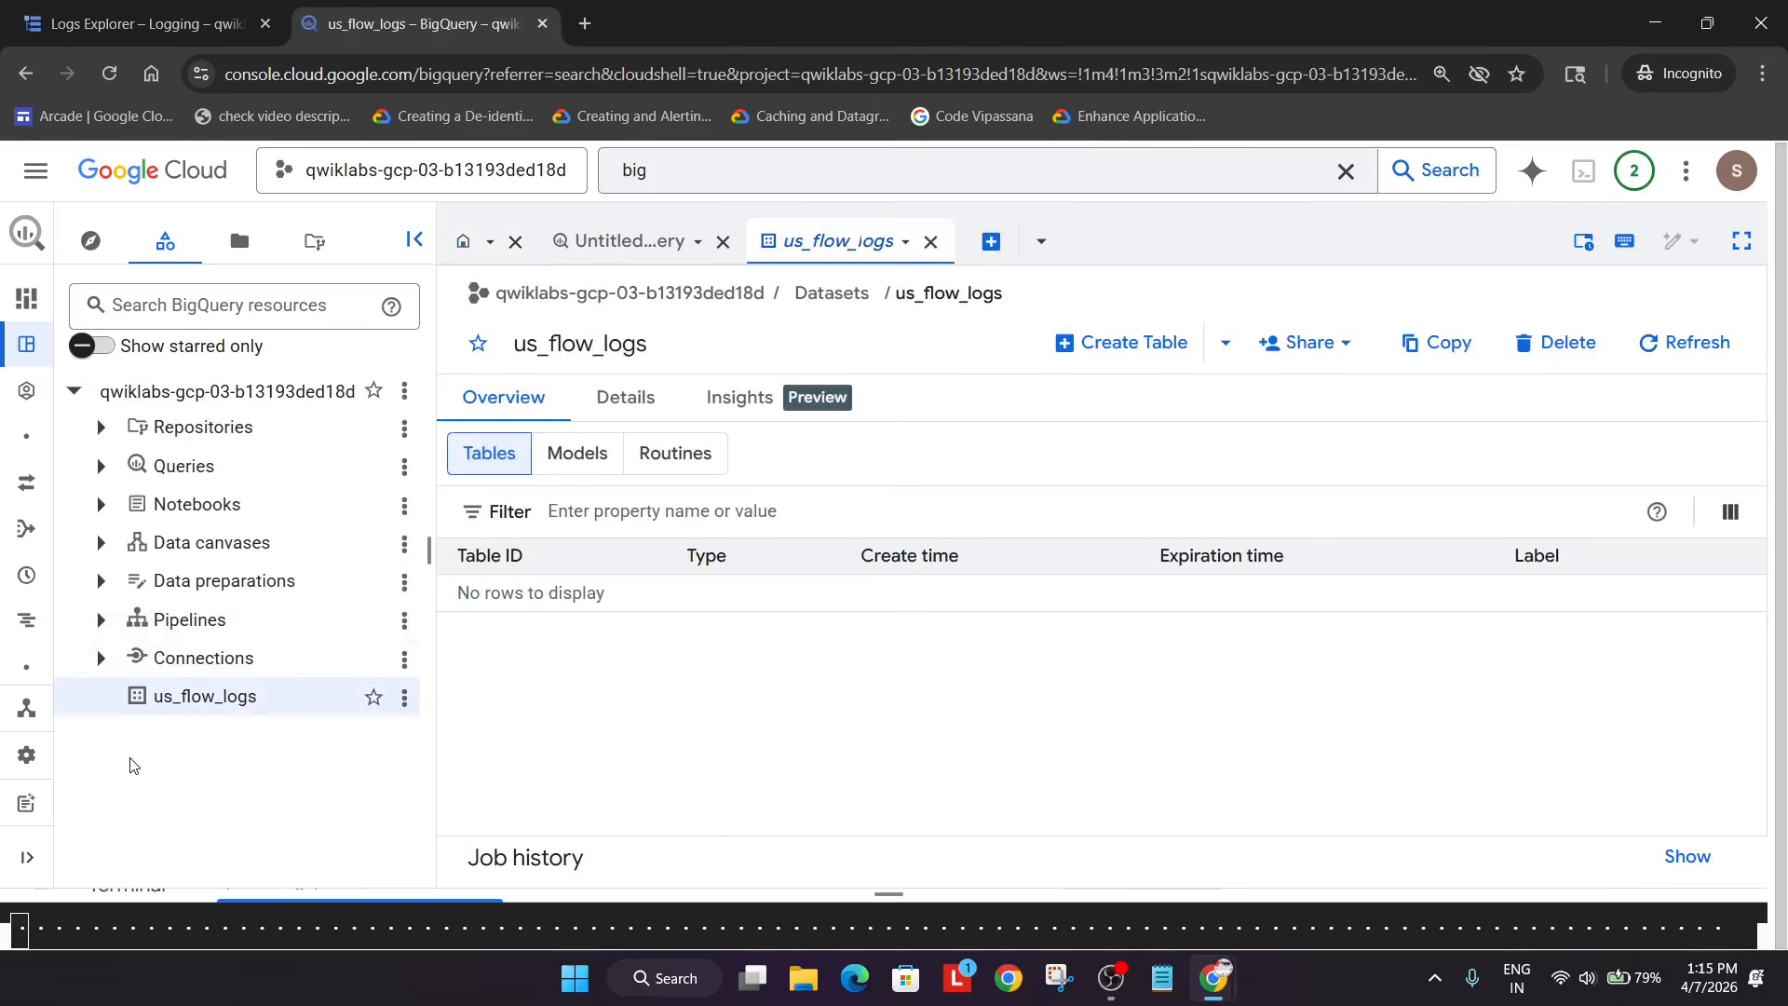
- Reload BigQuery and re-expand us_flow_logs to check for the new flow-log table
key("alt+Tab")
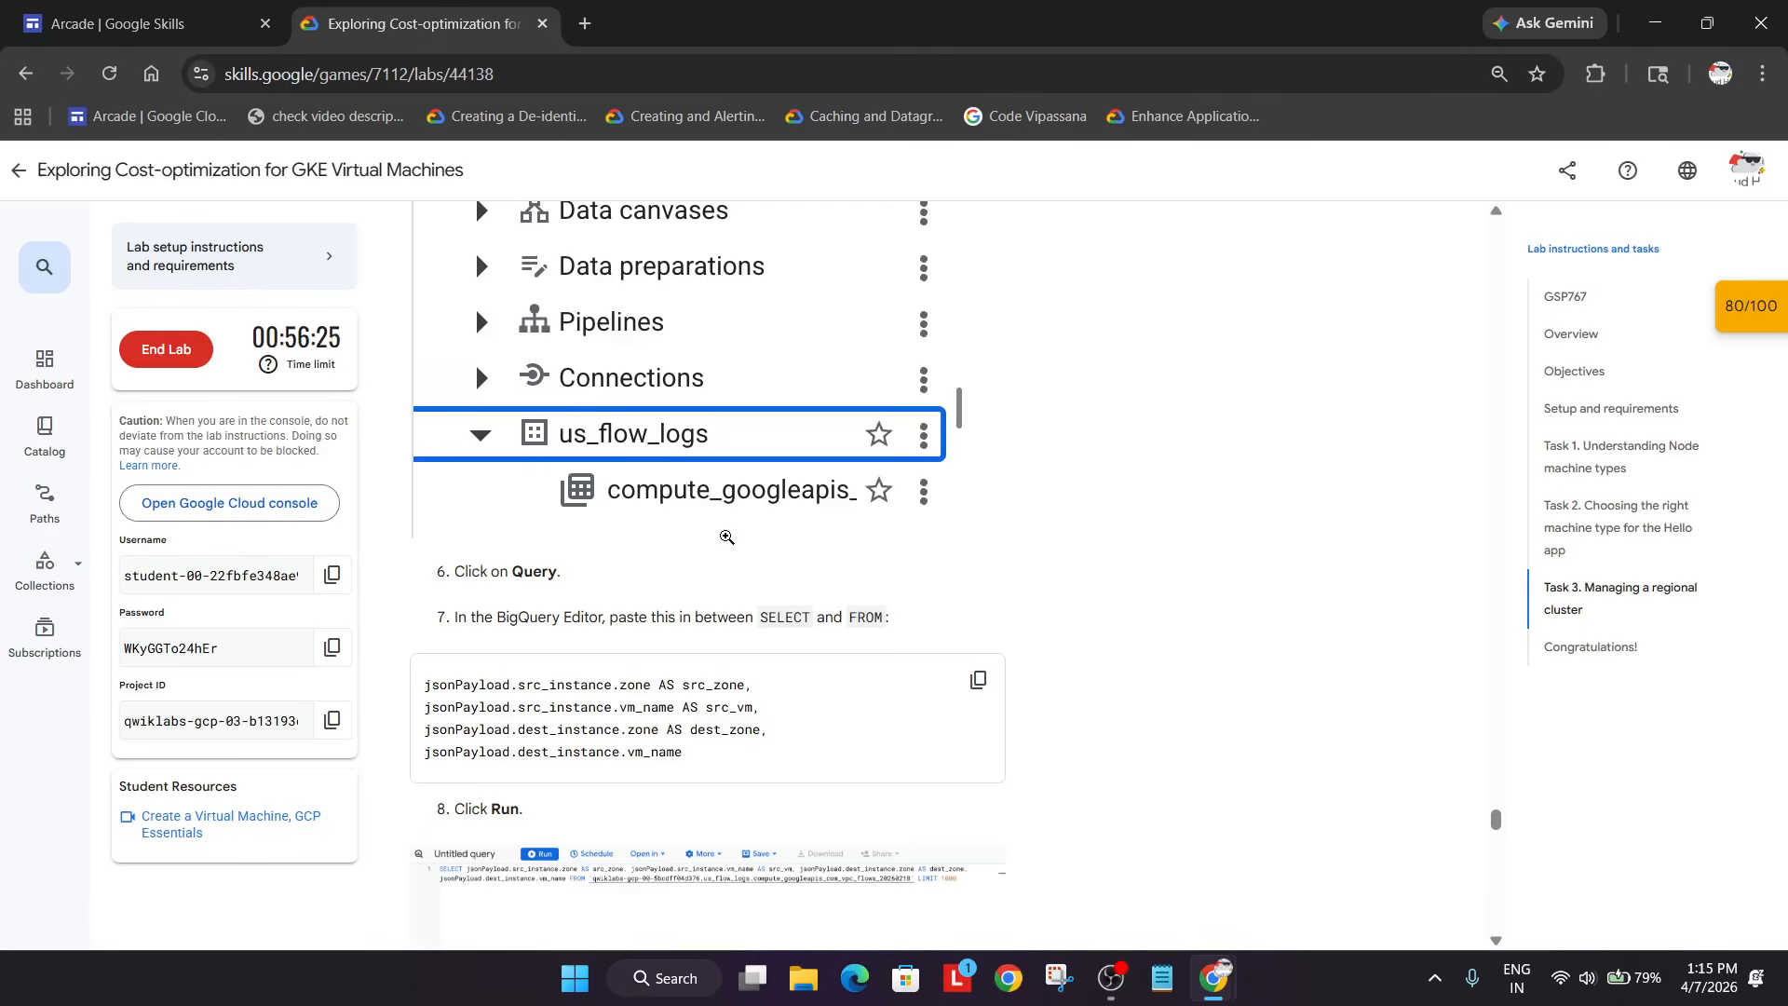
key("alt+Tab")
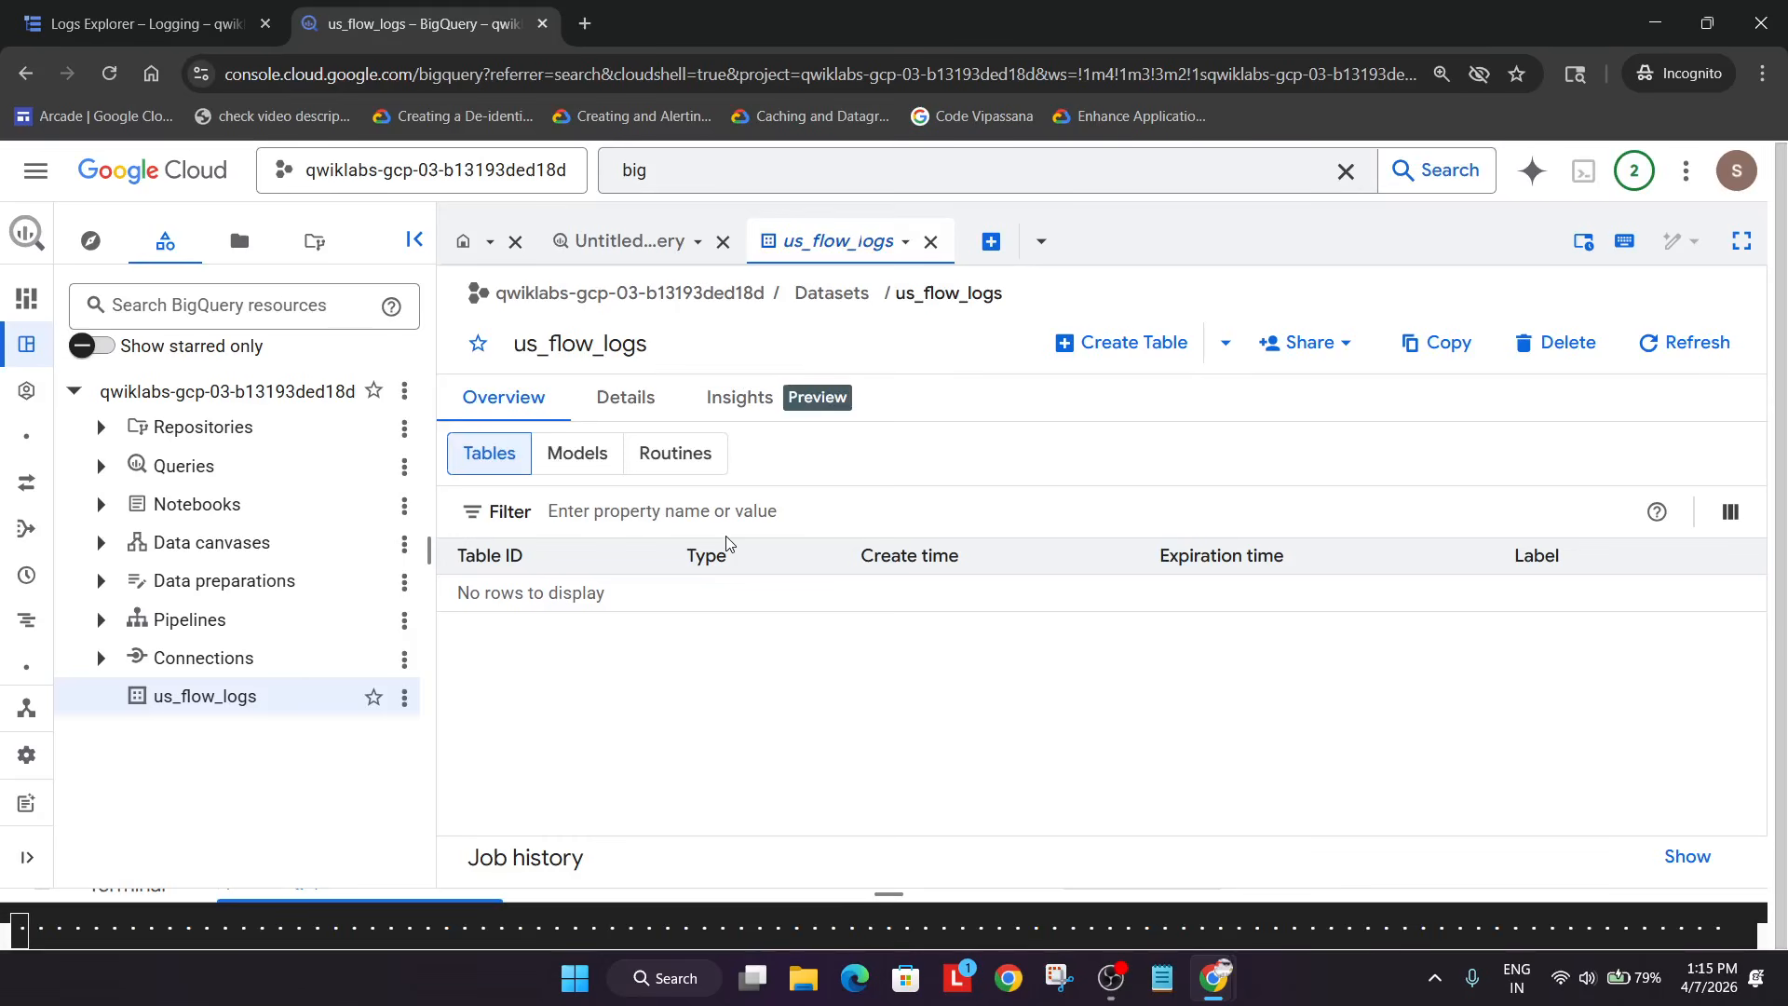
left_click(112, 75)
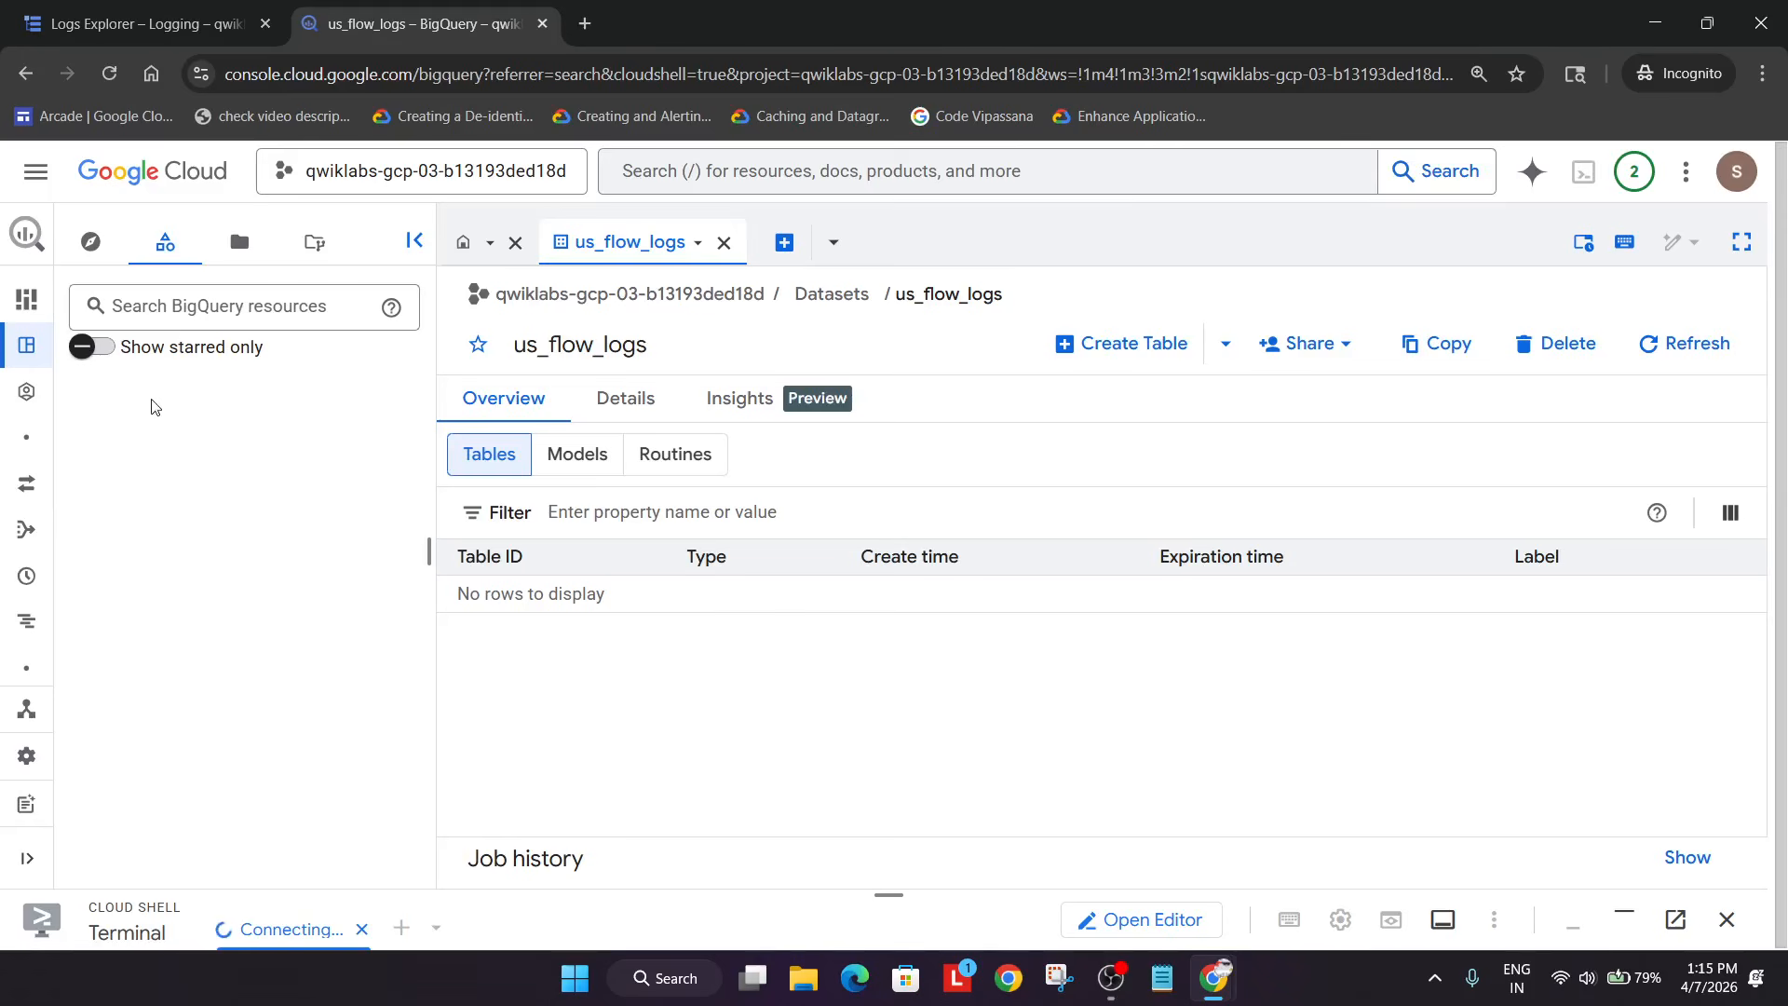
left_click(89, 244)
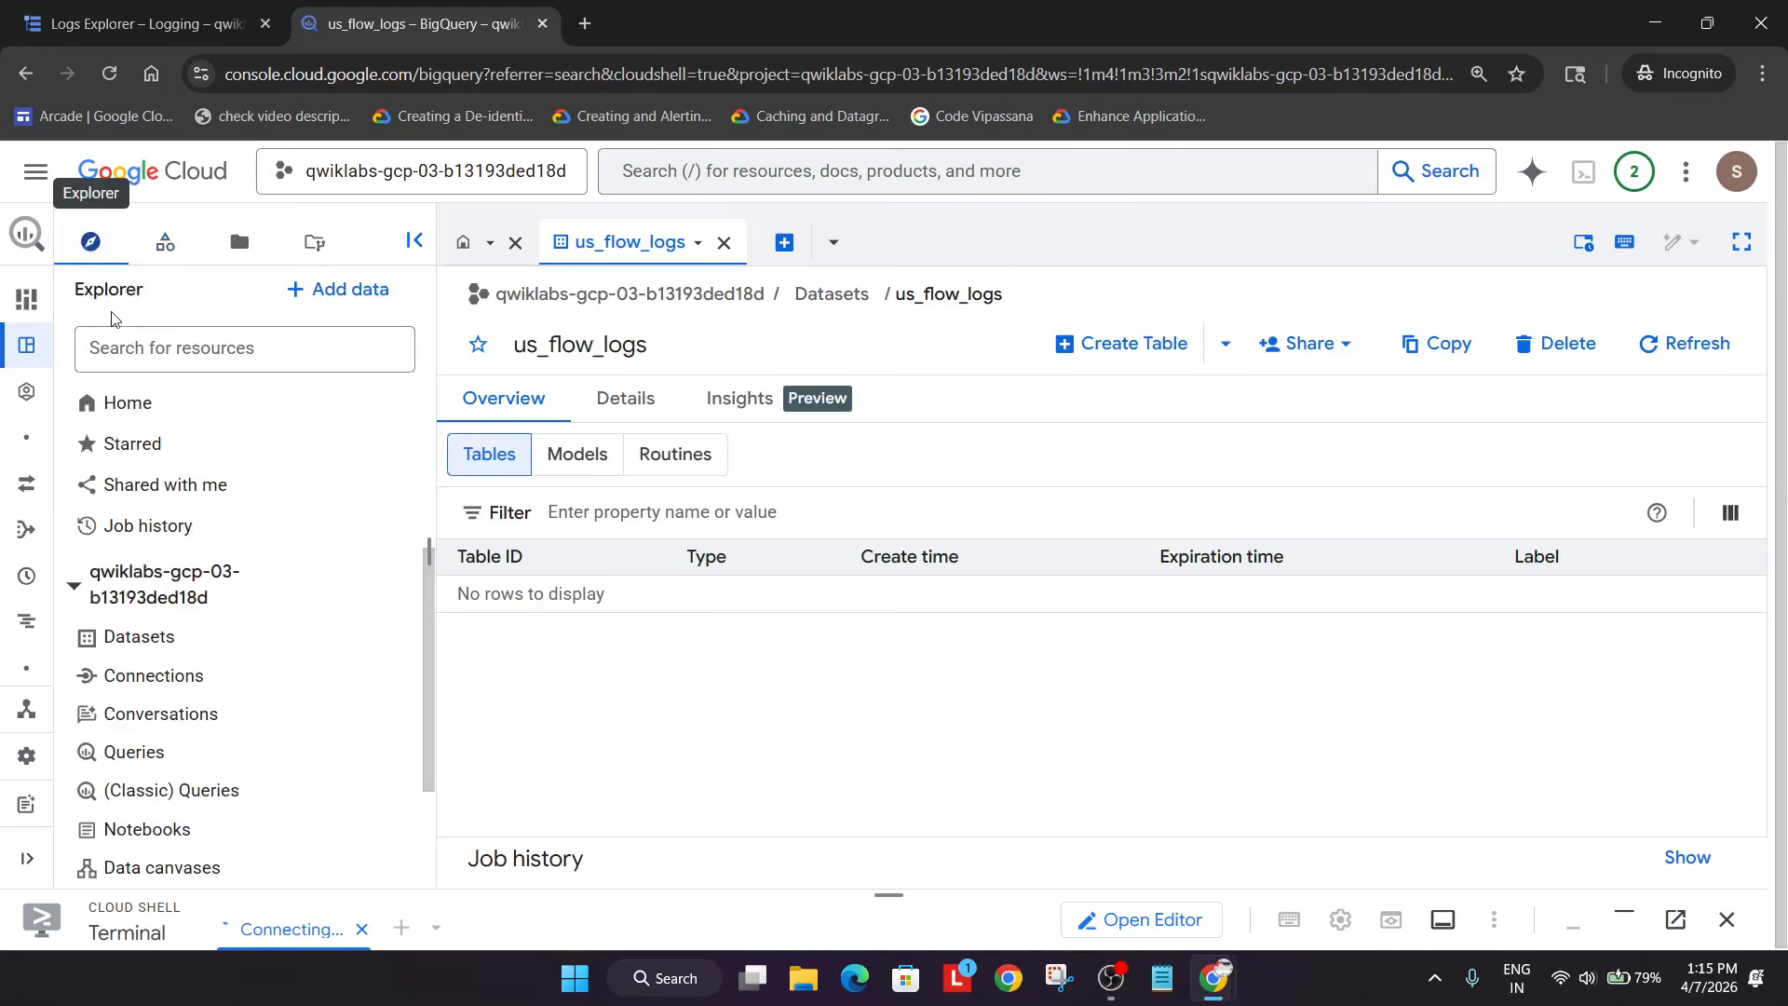
scroll(121, 684, "down", 3)
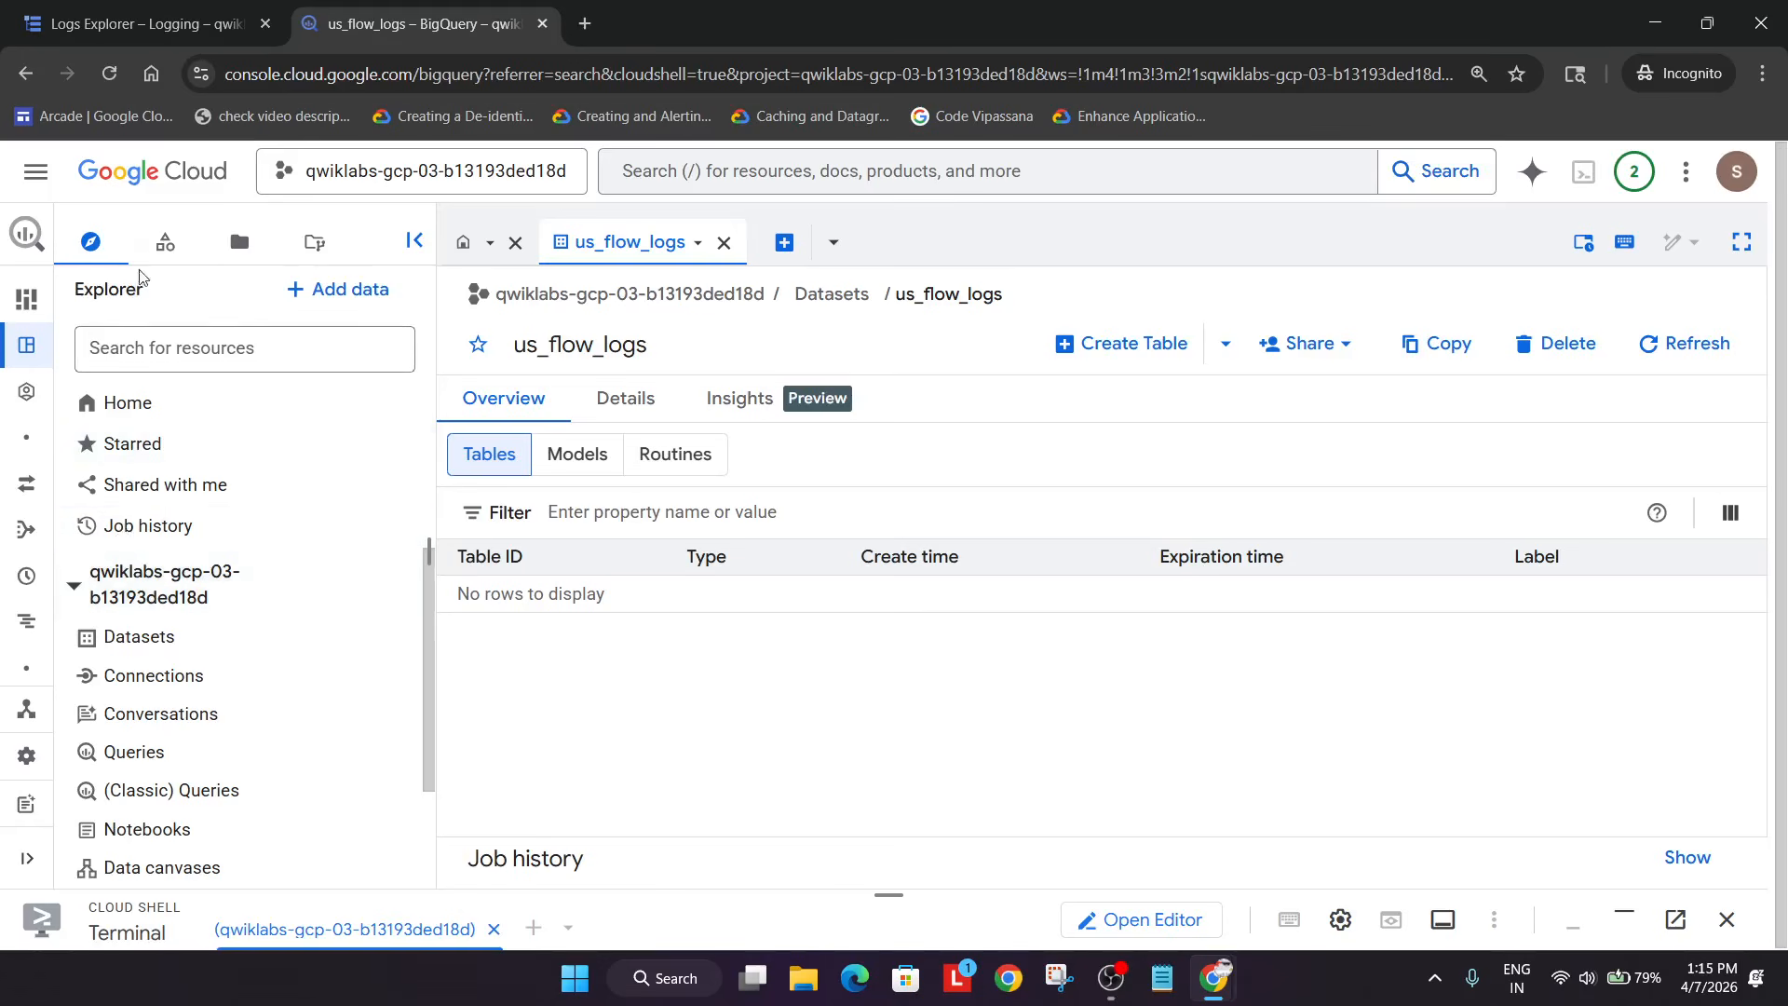
left_click(165, 243)
left_click(102, 699)
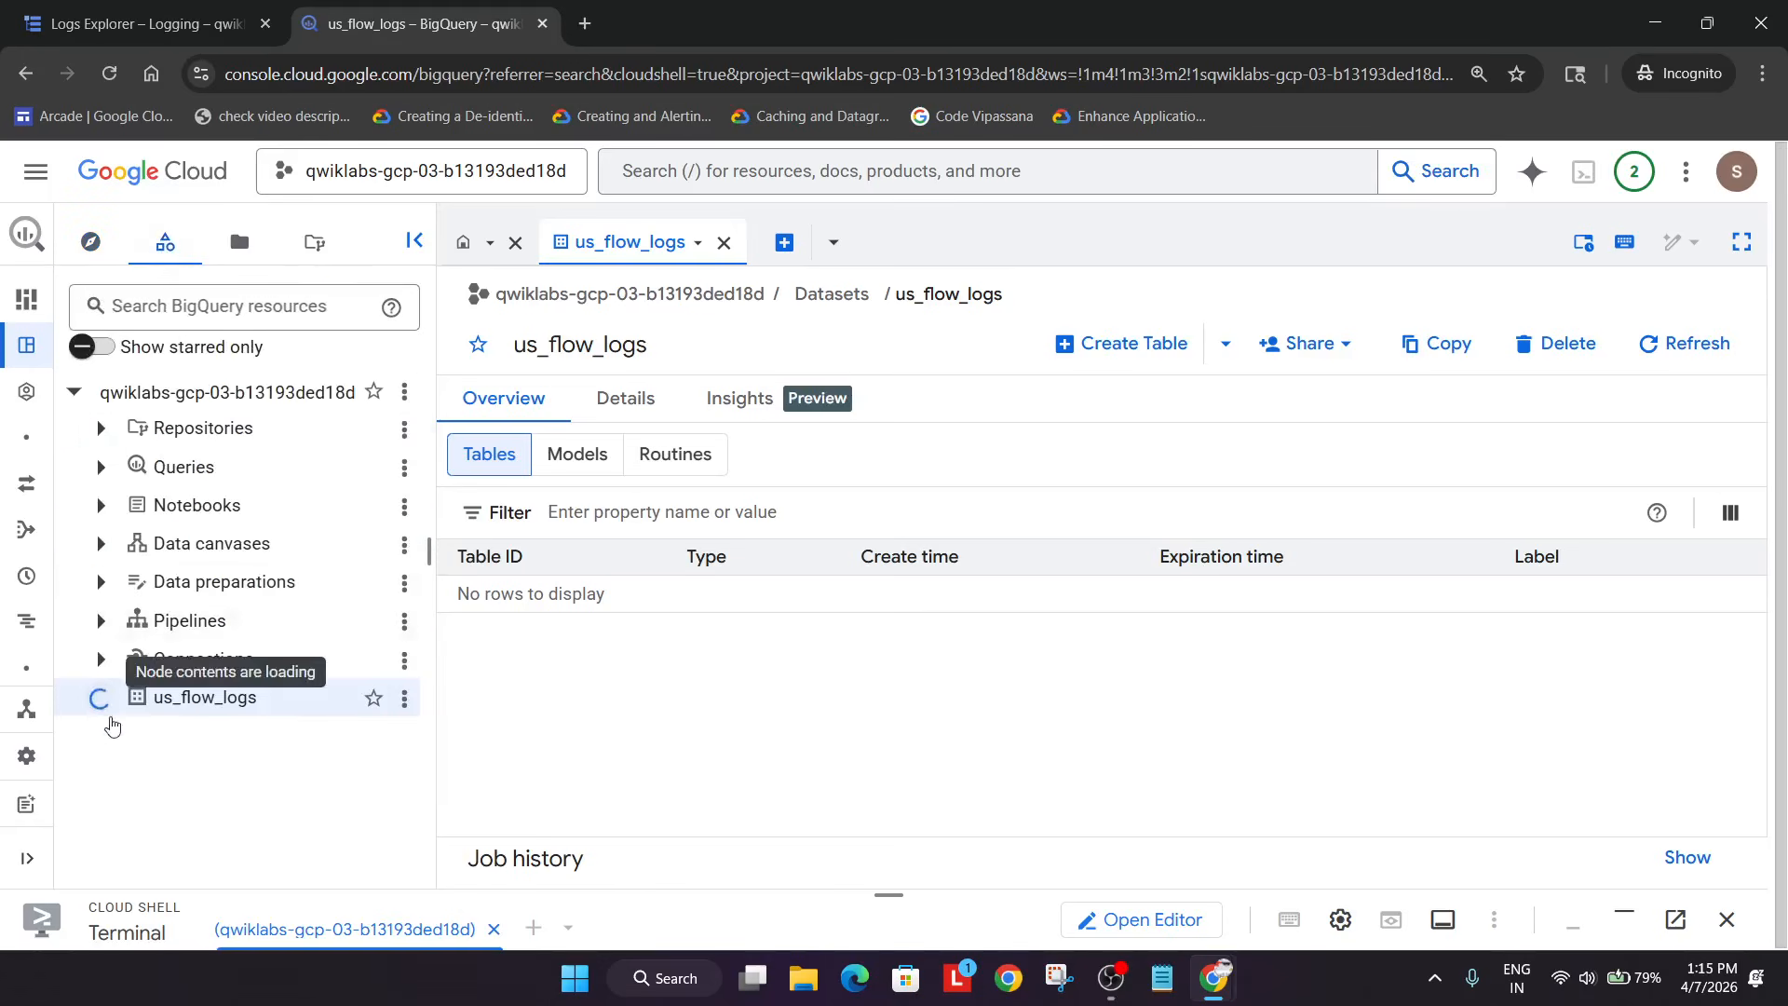
left_click(1108, 986)
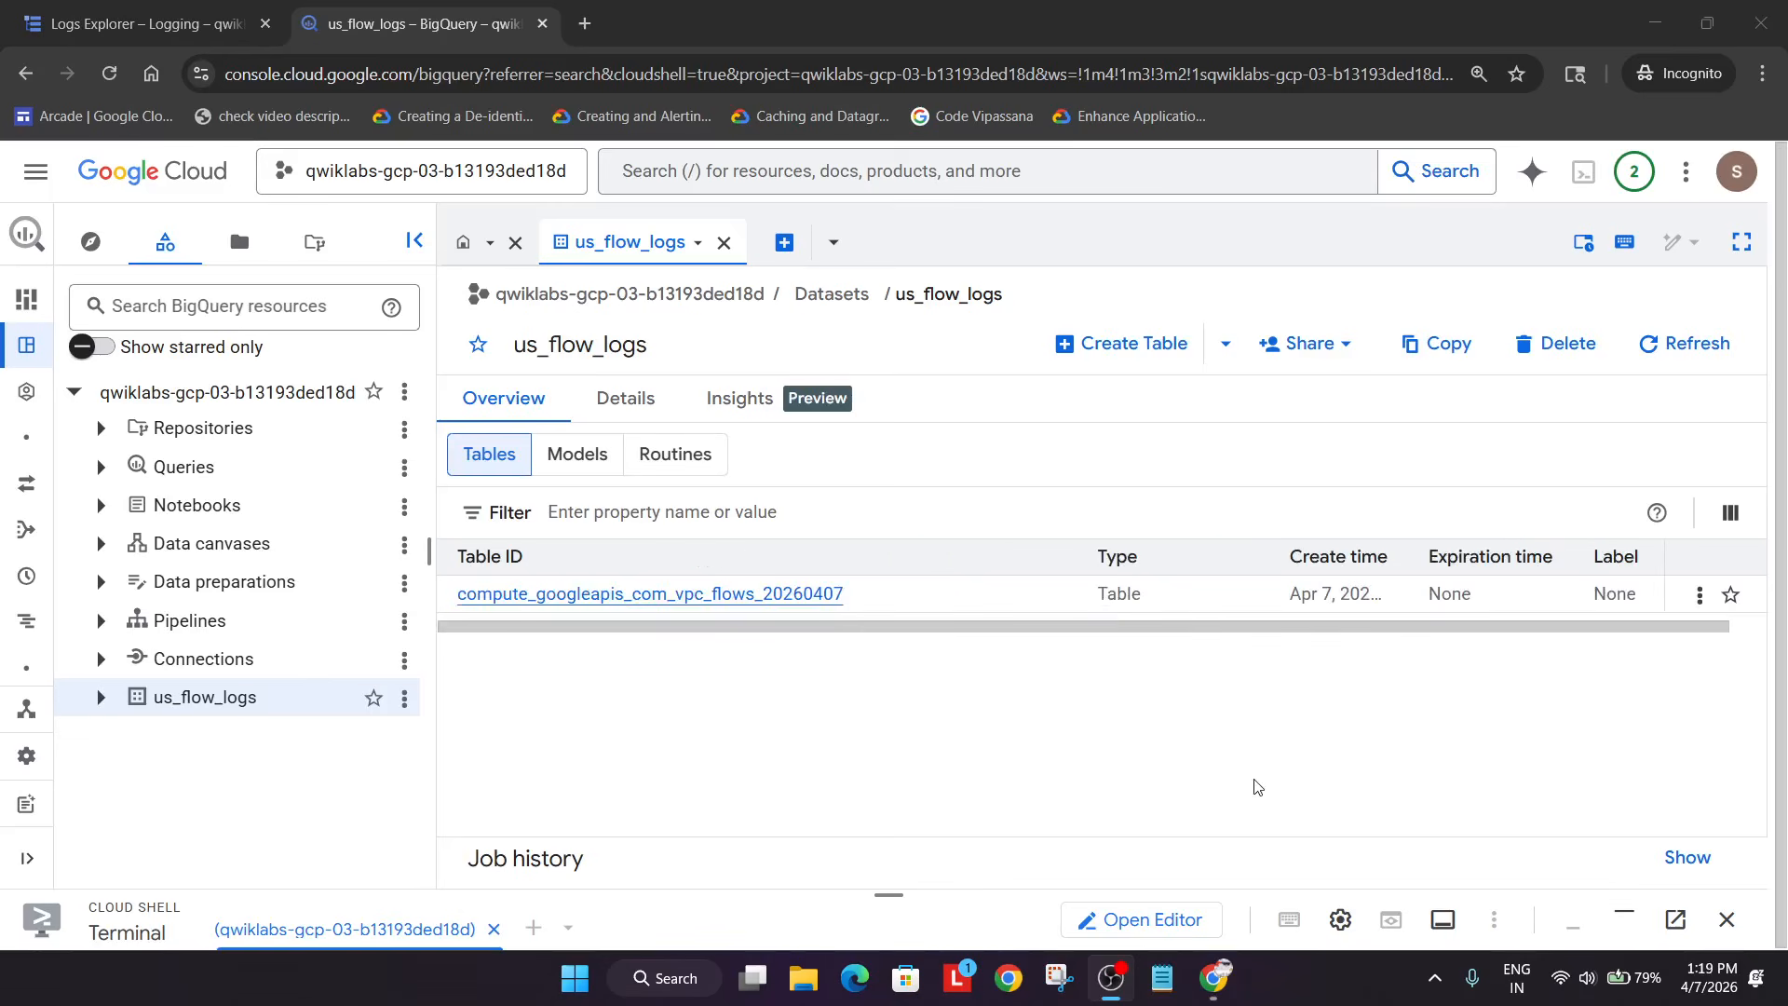
left_click(1253, 788)
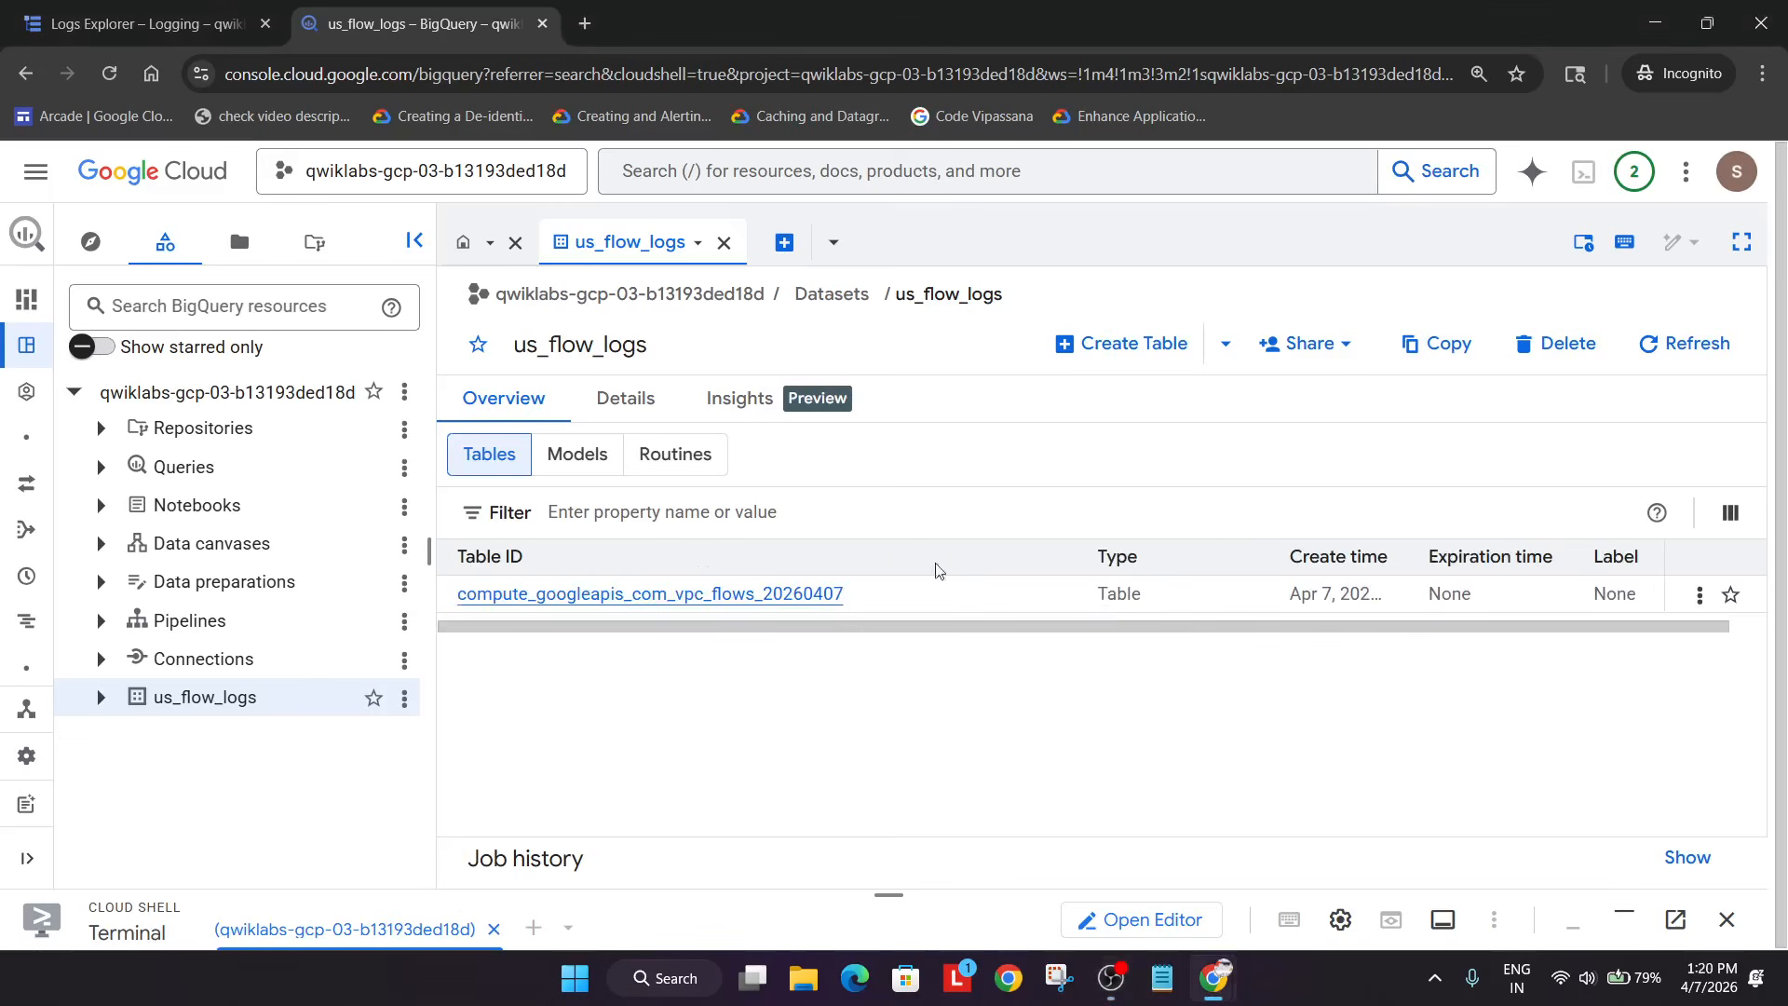
- Reload again until compute_googleapis_com_vpc_flows_20260407 appears under us_flow_logs, then return to the lab
left_click(109, 74)
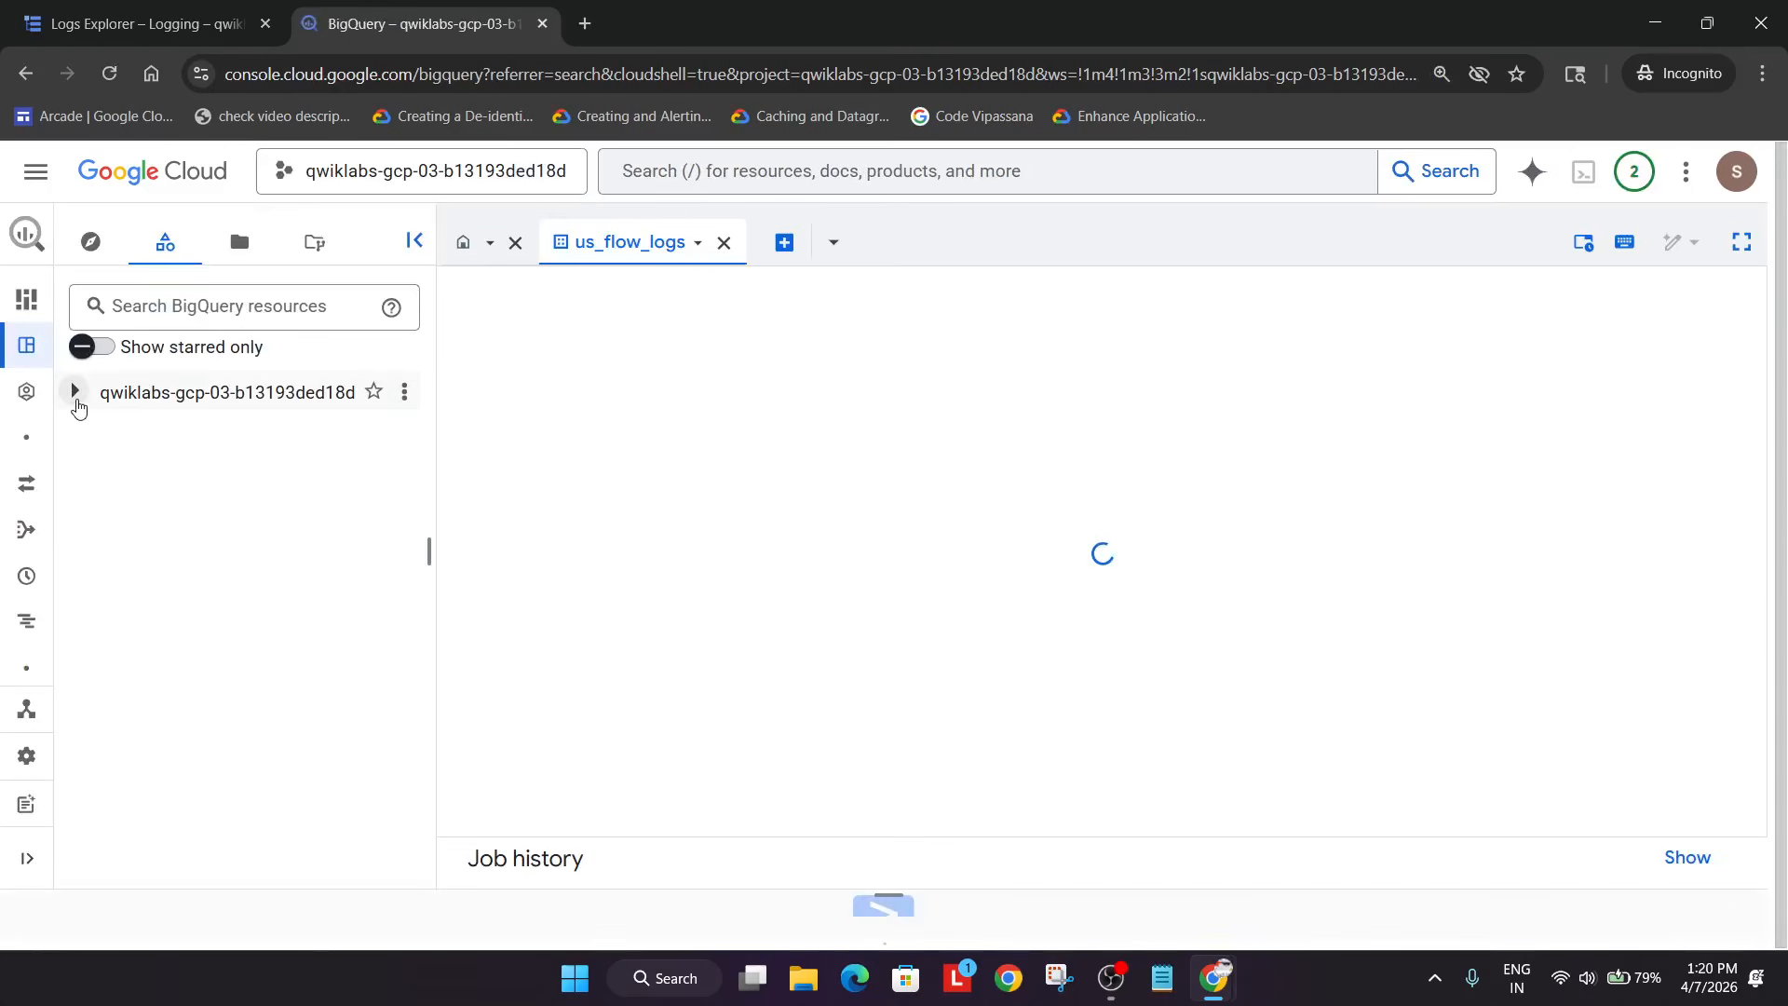
left_click(74, 395)
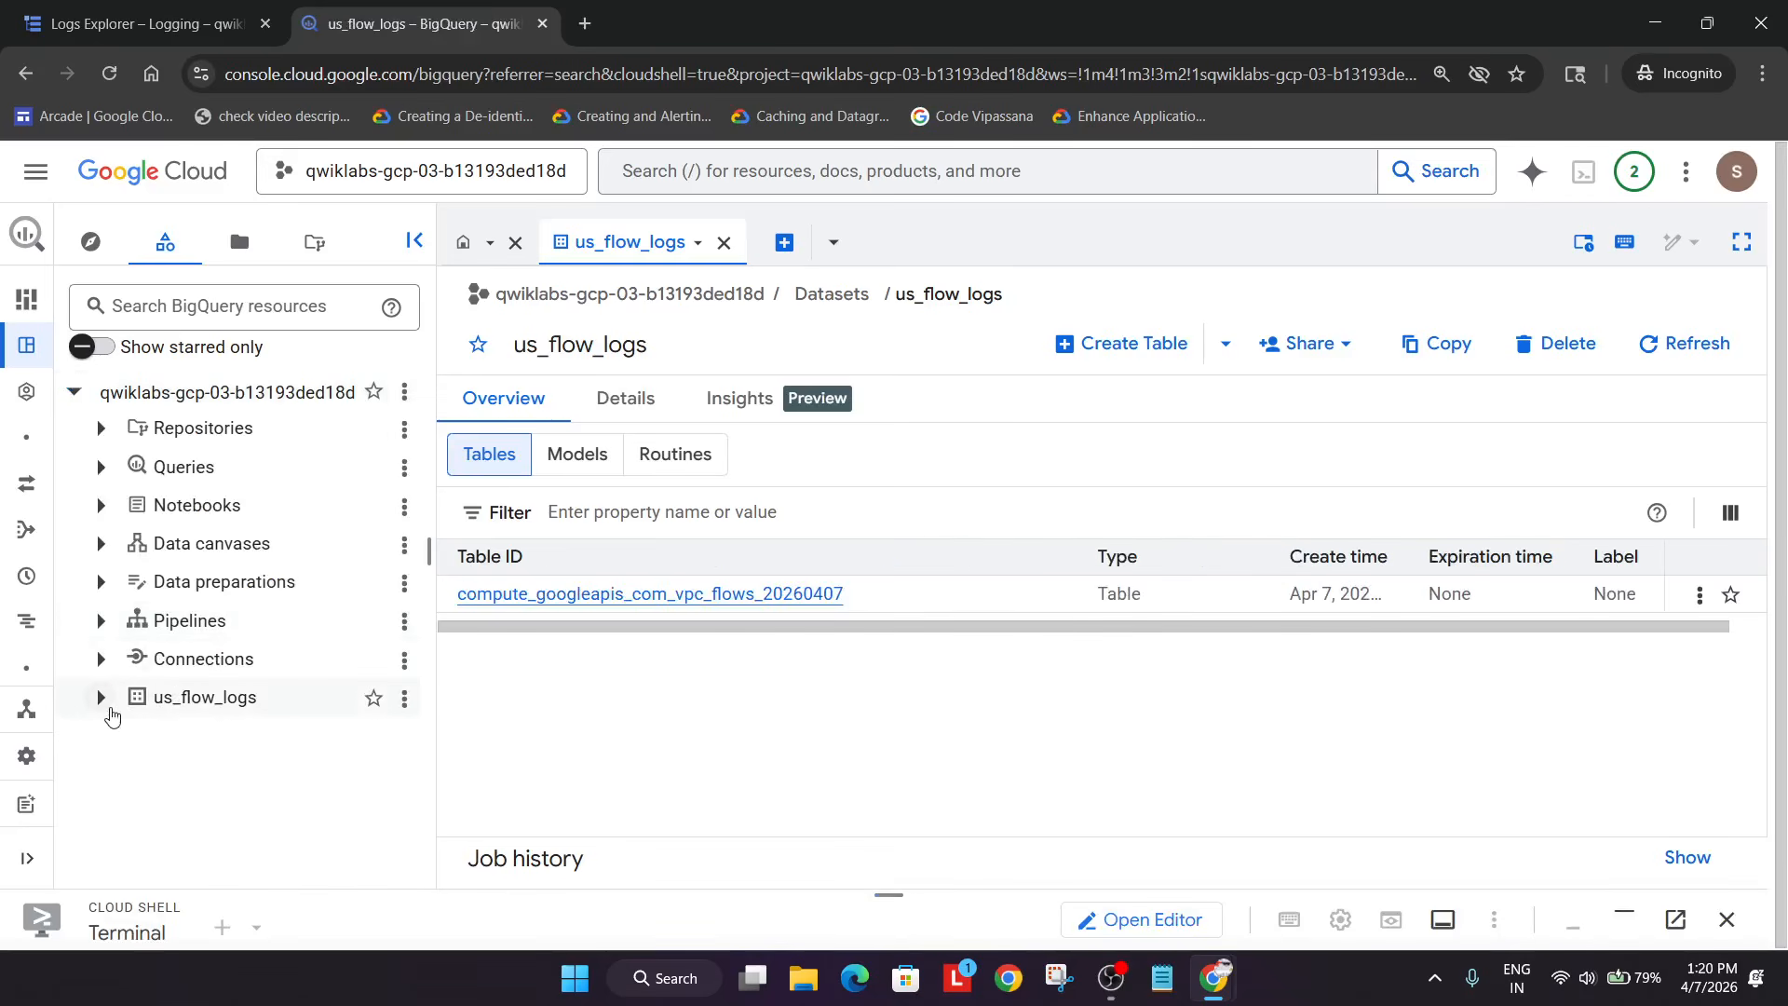
left_click(100, 697)
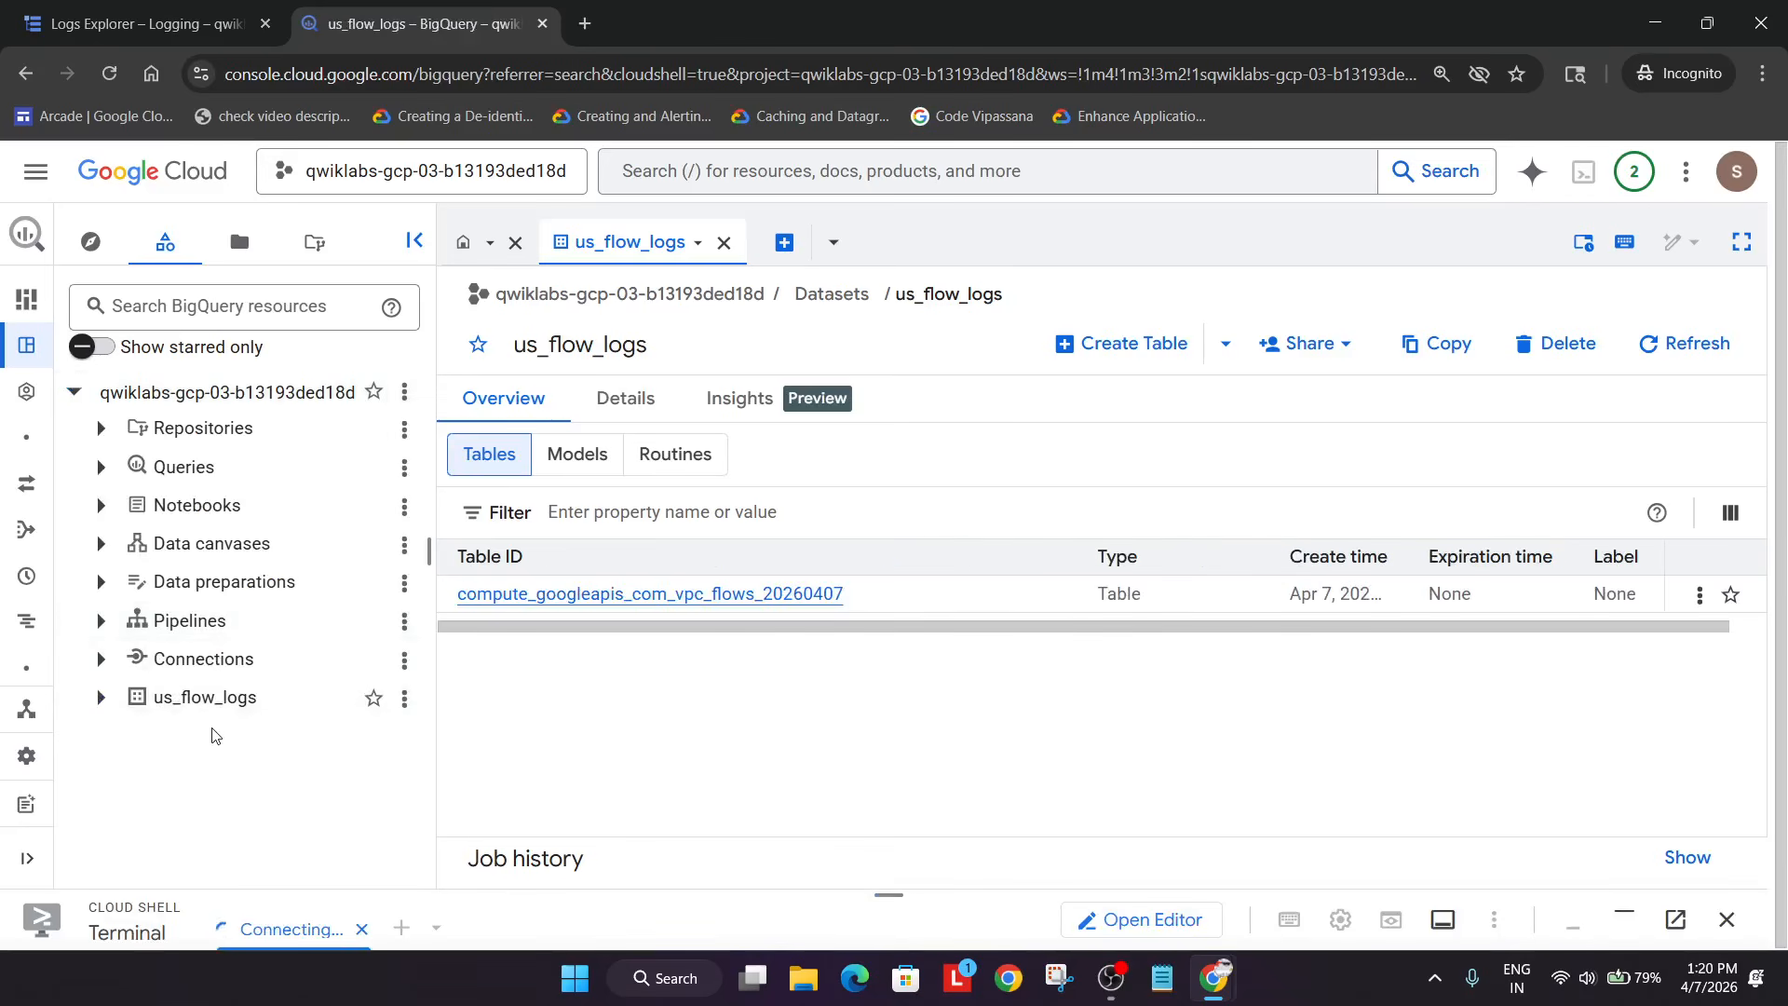
left_click(101, 698)
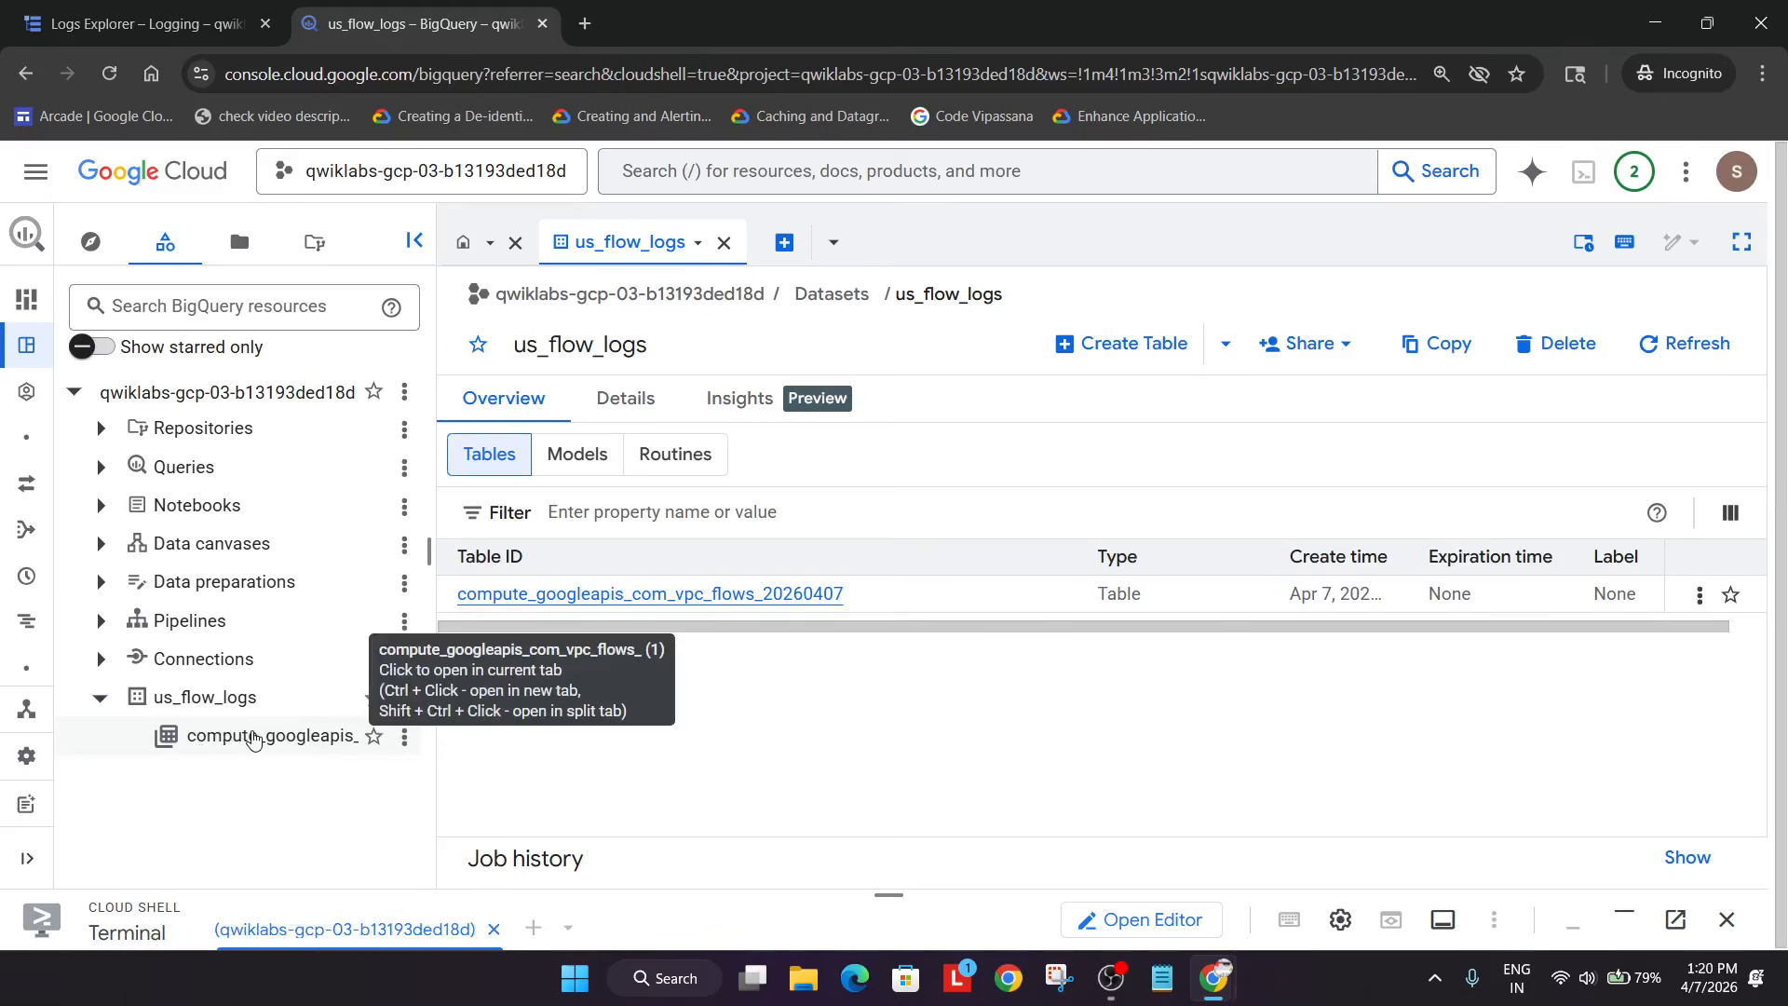
key("alt+Tab")
key("alt+Tab")
scroll(911, 674, "down", 2)
scroll(911, 674, "up", 2)
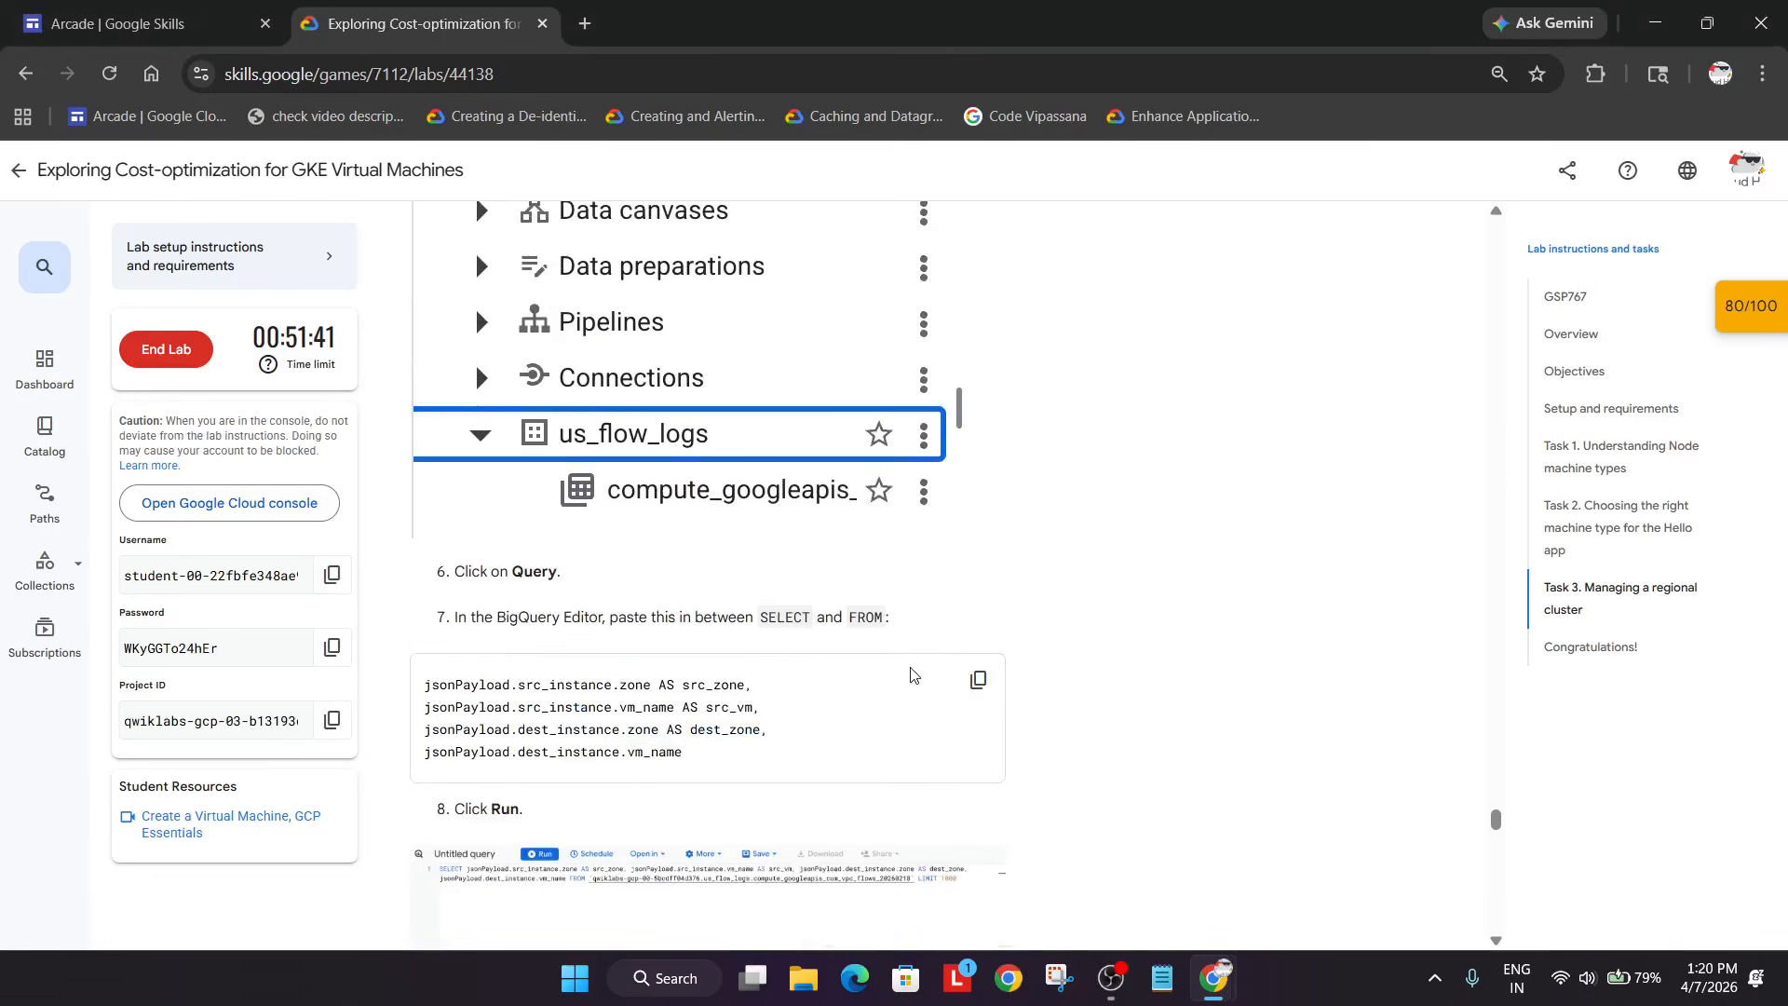
- Copy the query's column list from the lab and open the compute_googleapis_com_vpc_flows_20260407 table
left_click(976, 678)
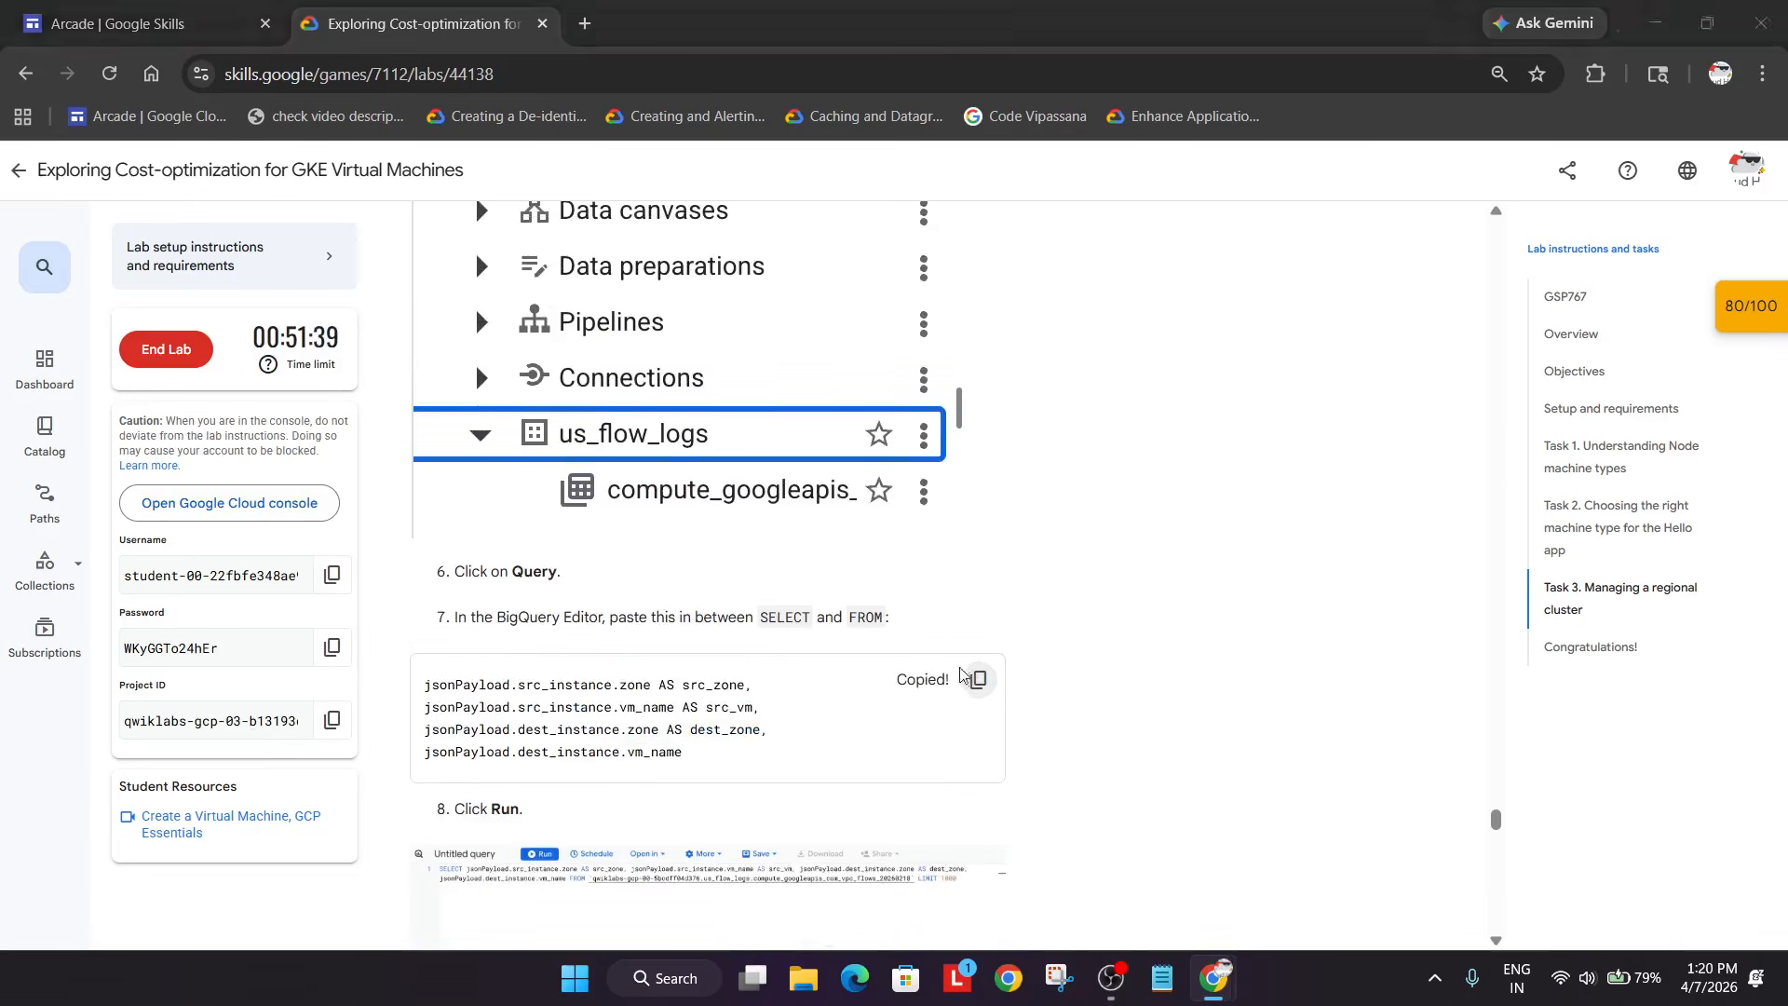
key("alt+Tab")
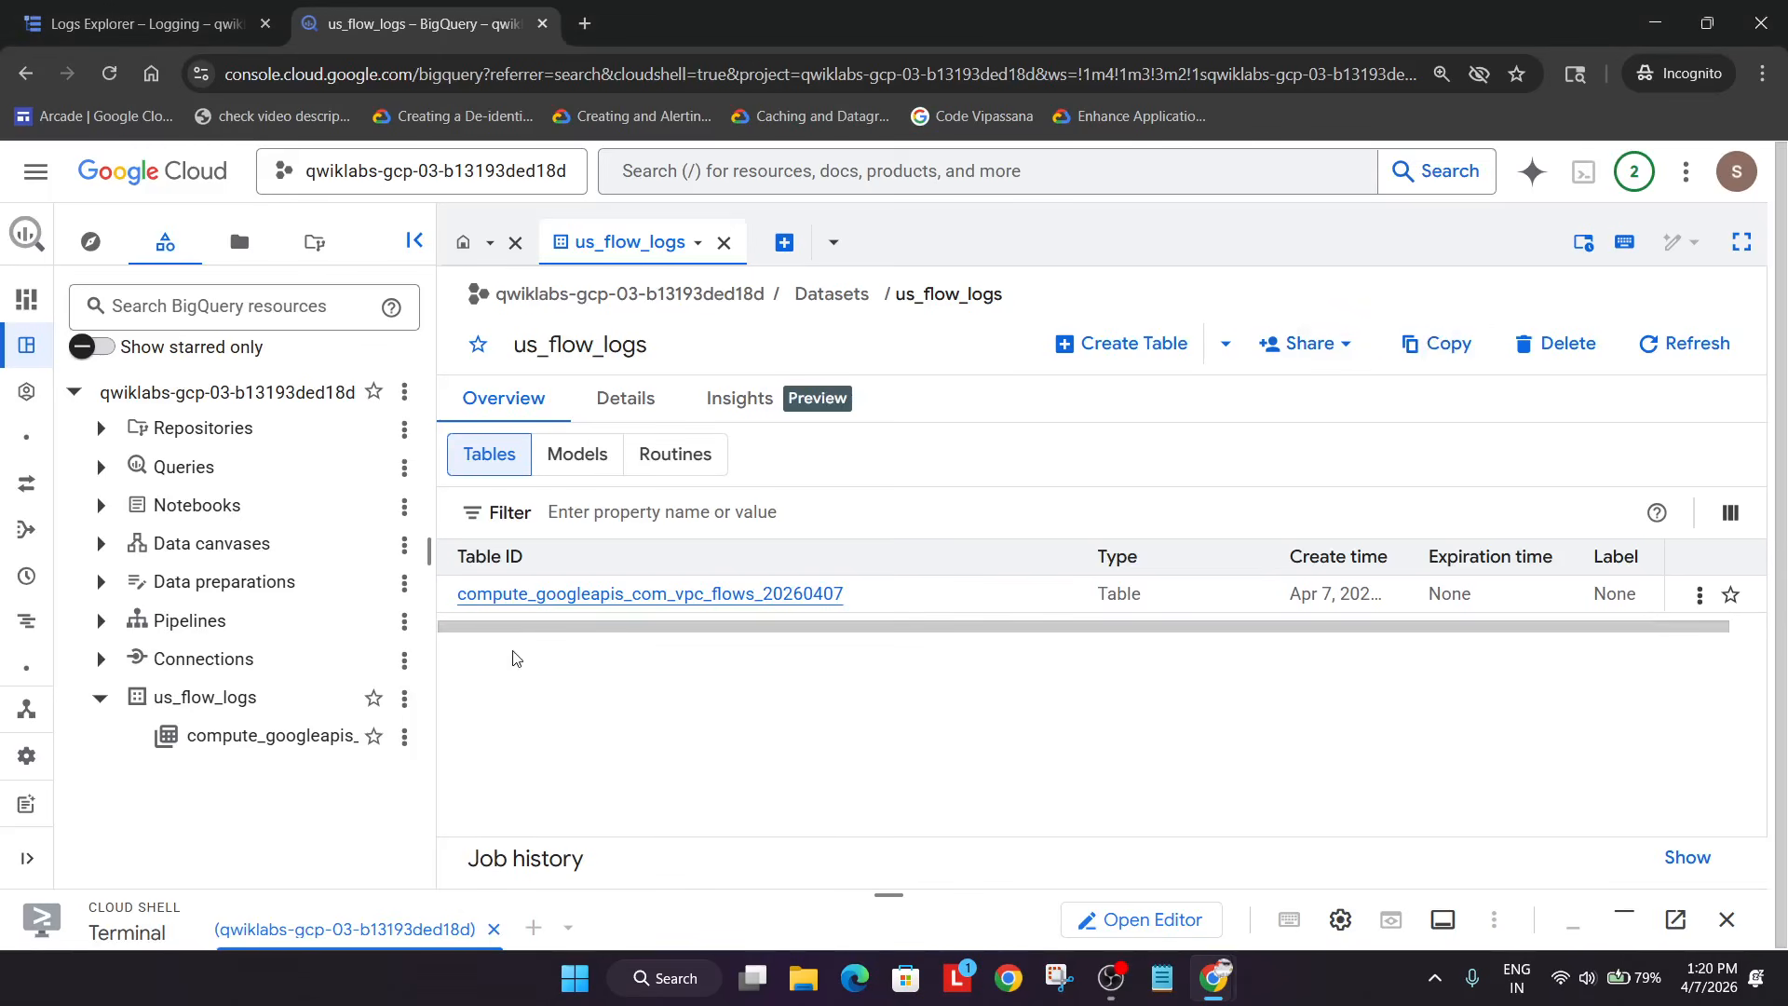
left_click(296, 739)
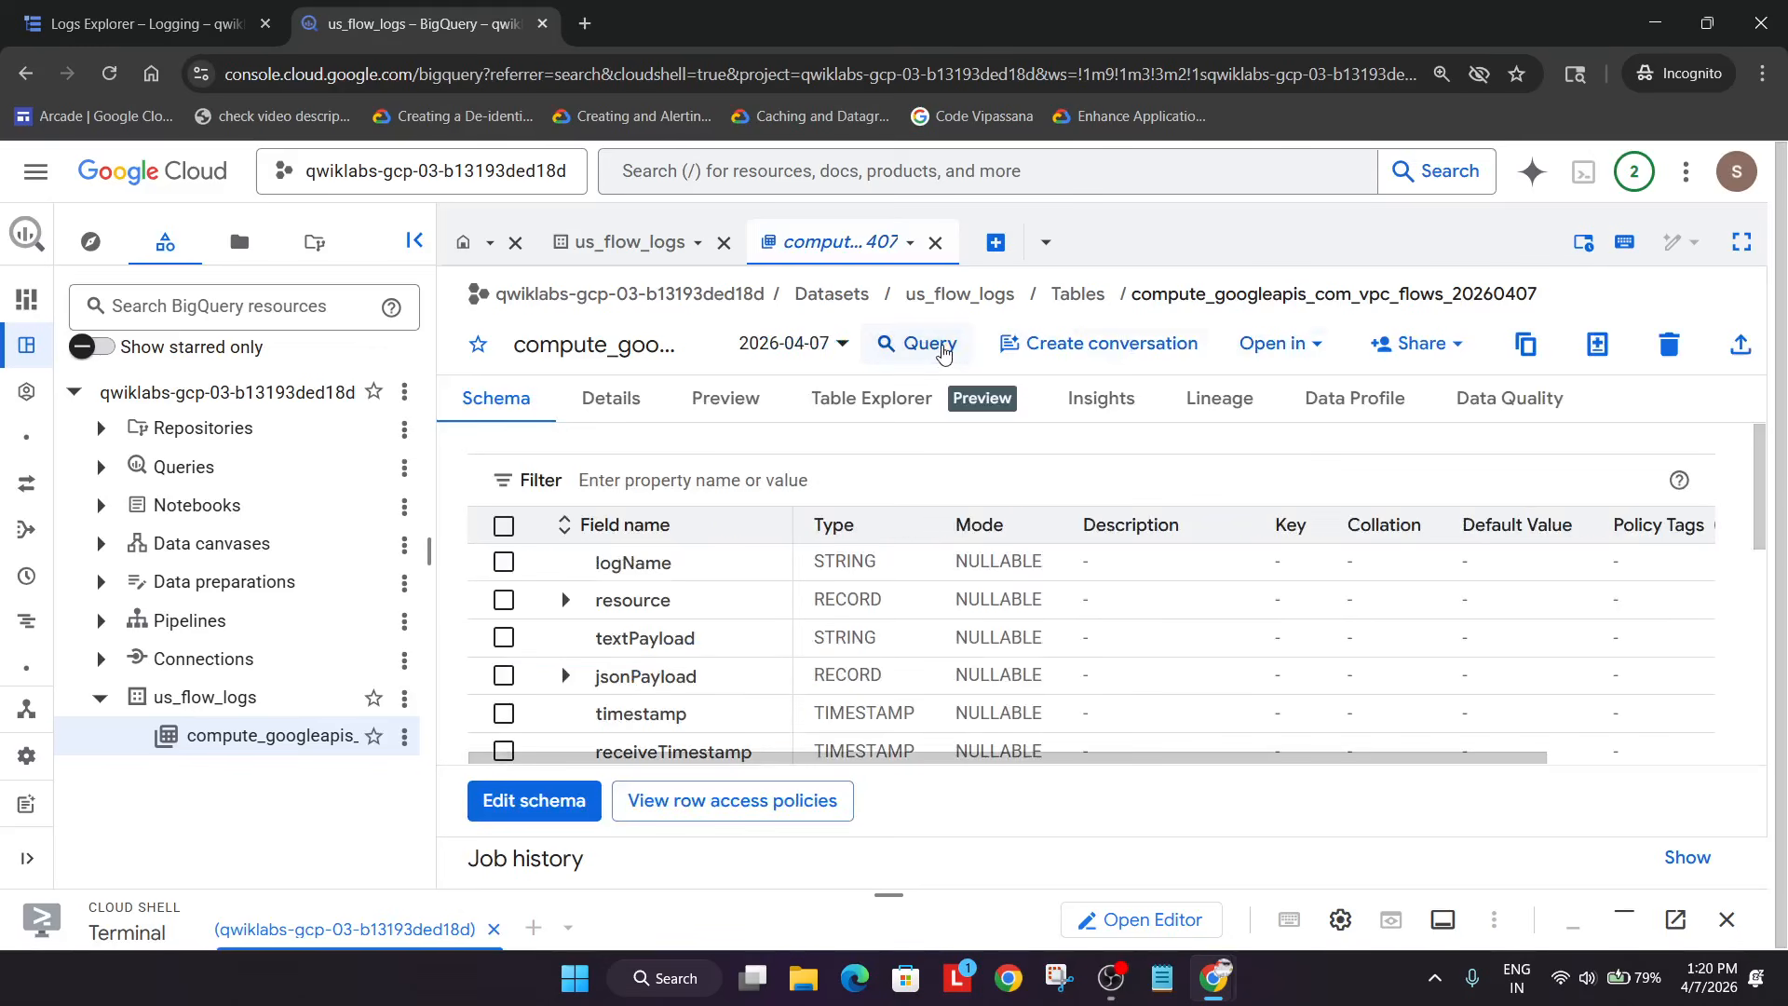
left_click(932, 345)
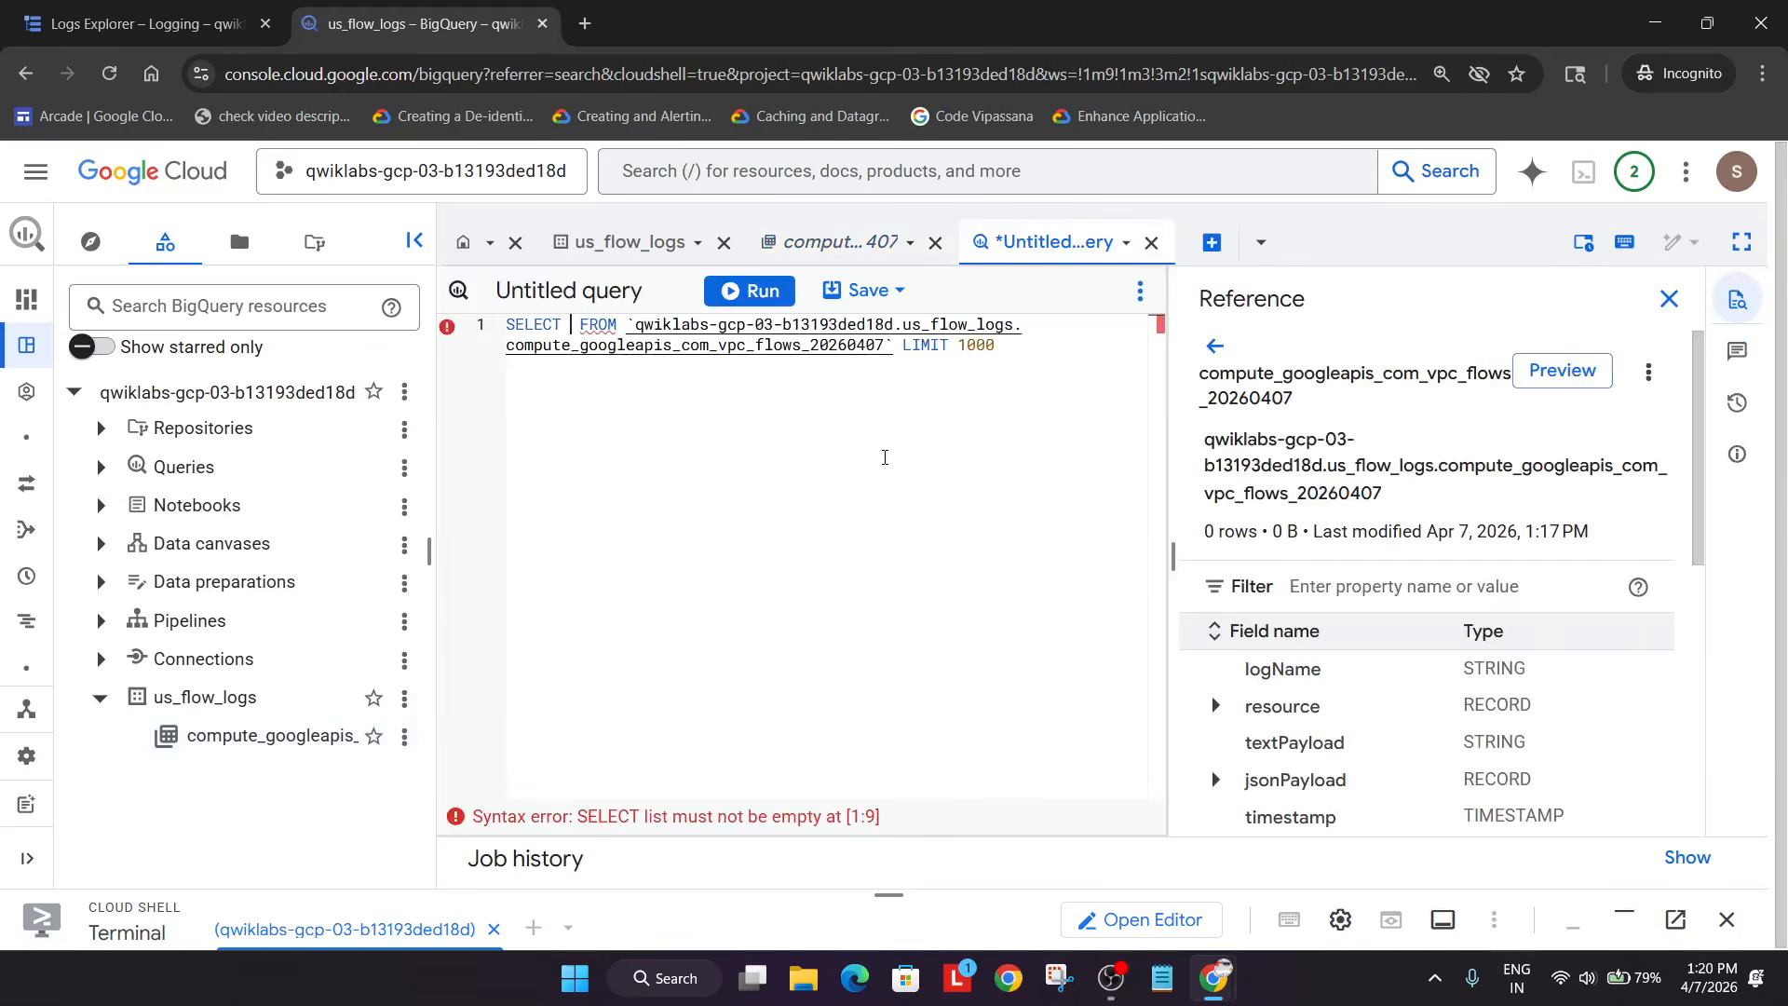
- Run the query with src_zone, src_vm, dest_zone and vm_name columns, returning 852 rows
key("ctrl+v")
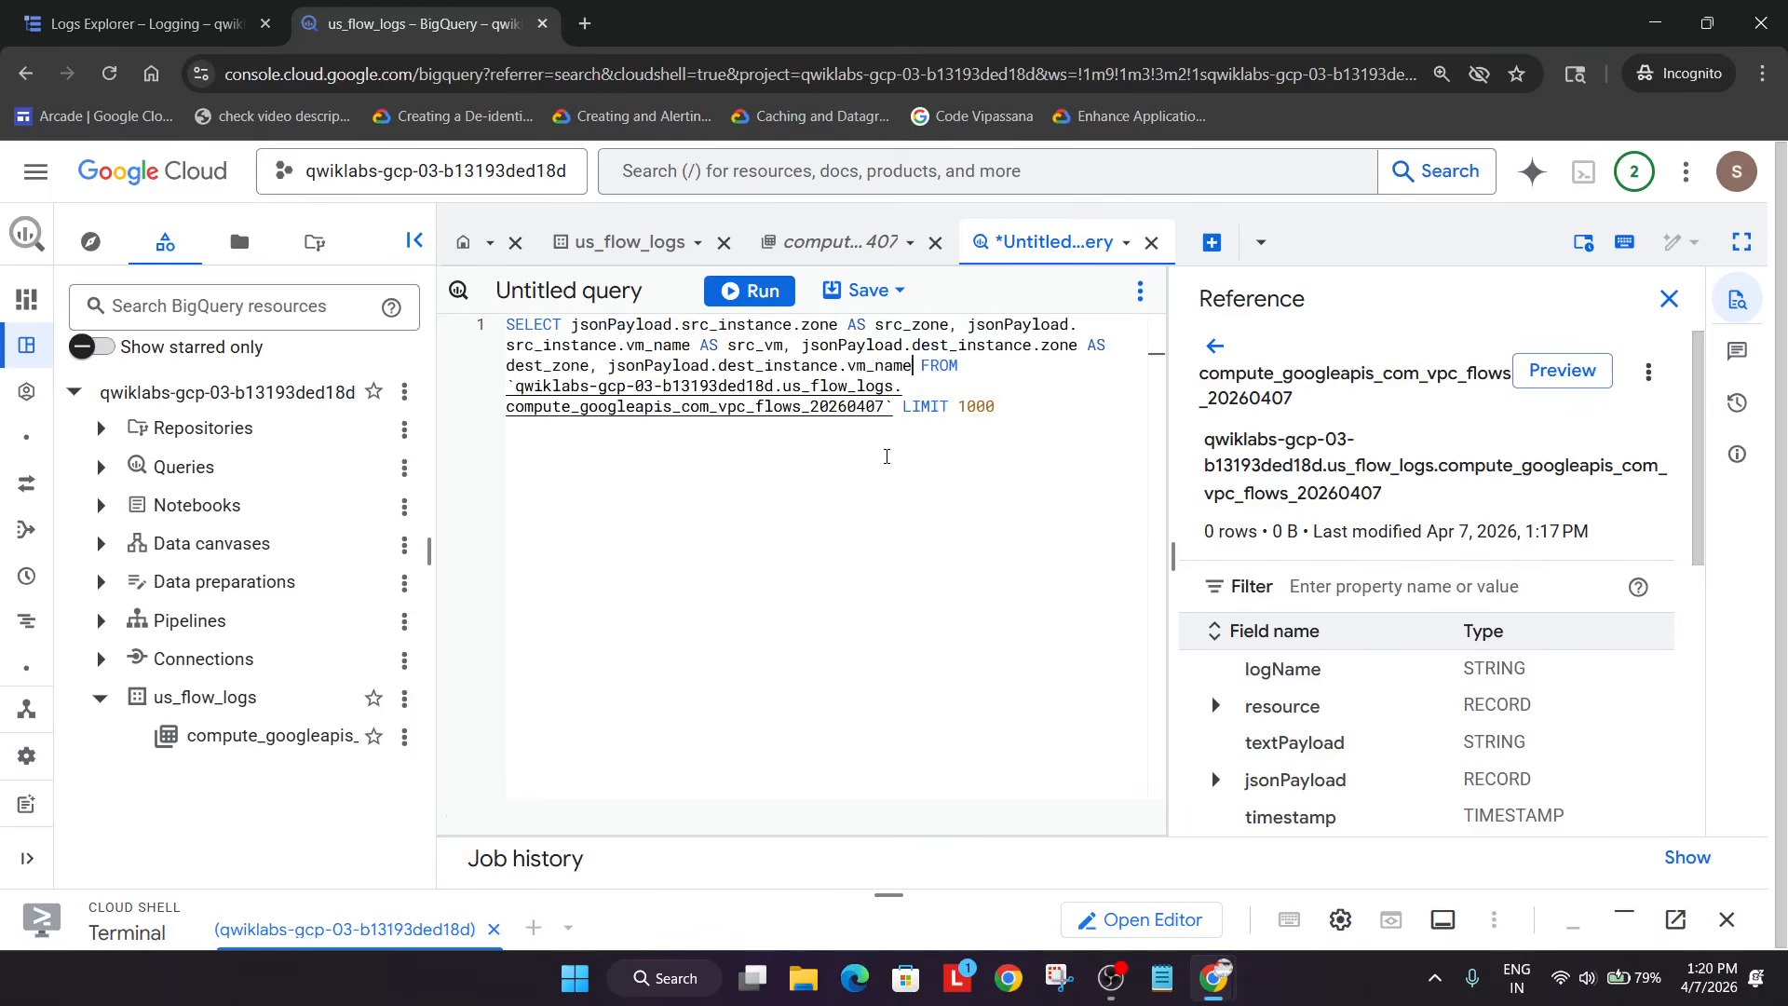
left_click(755, 304)
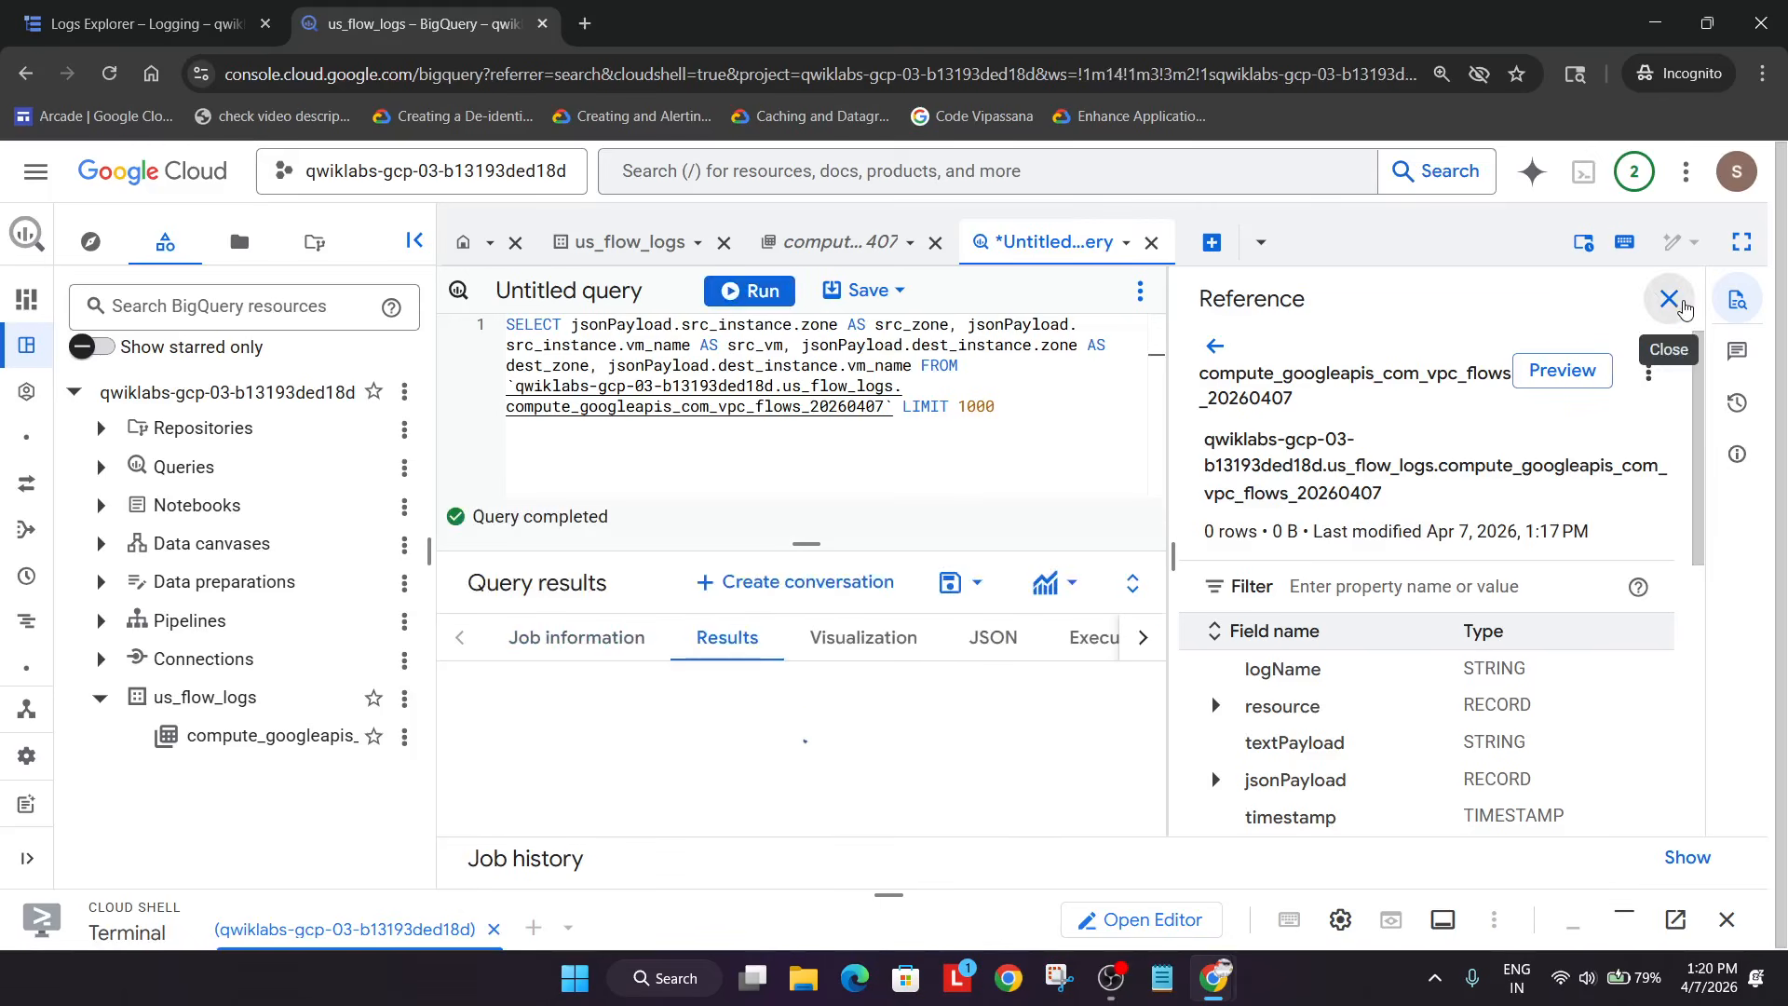
left_click(1669, 299)
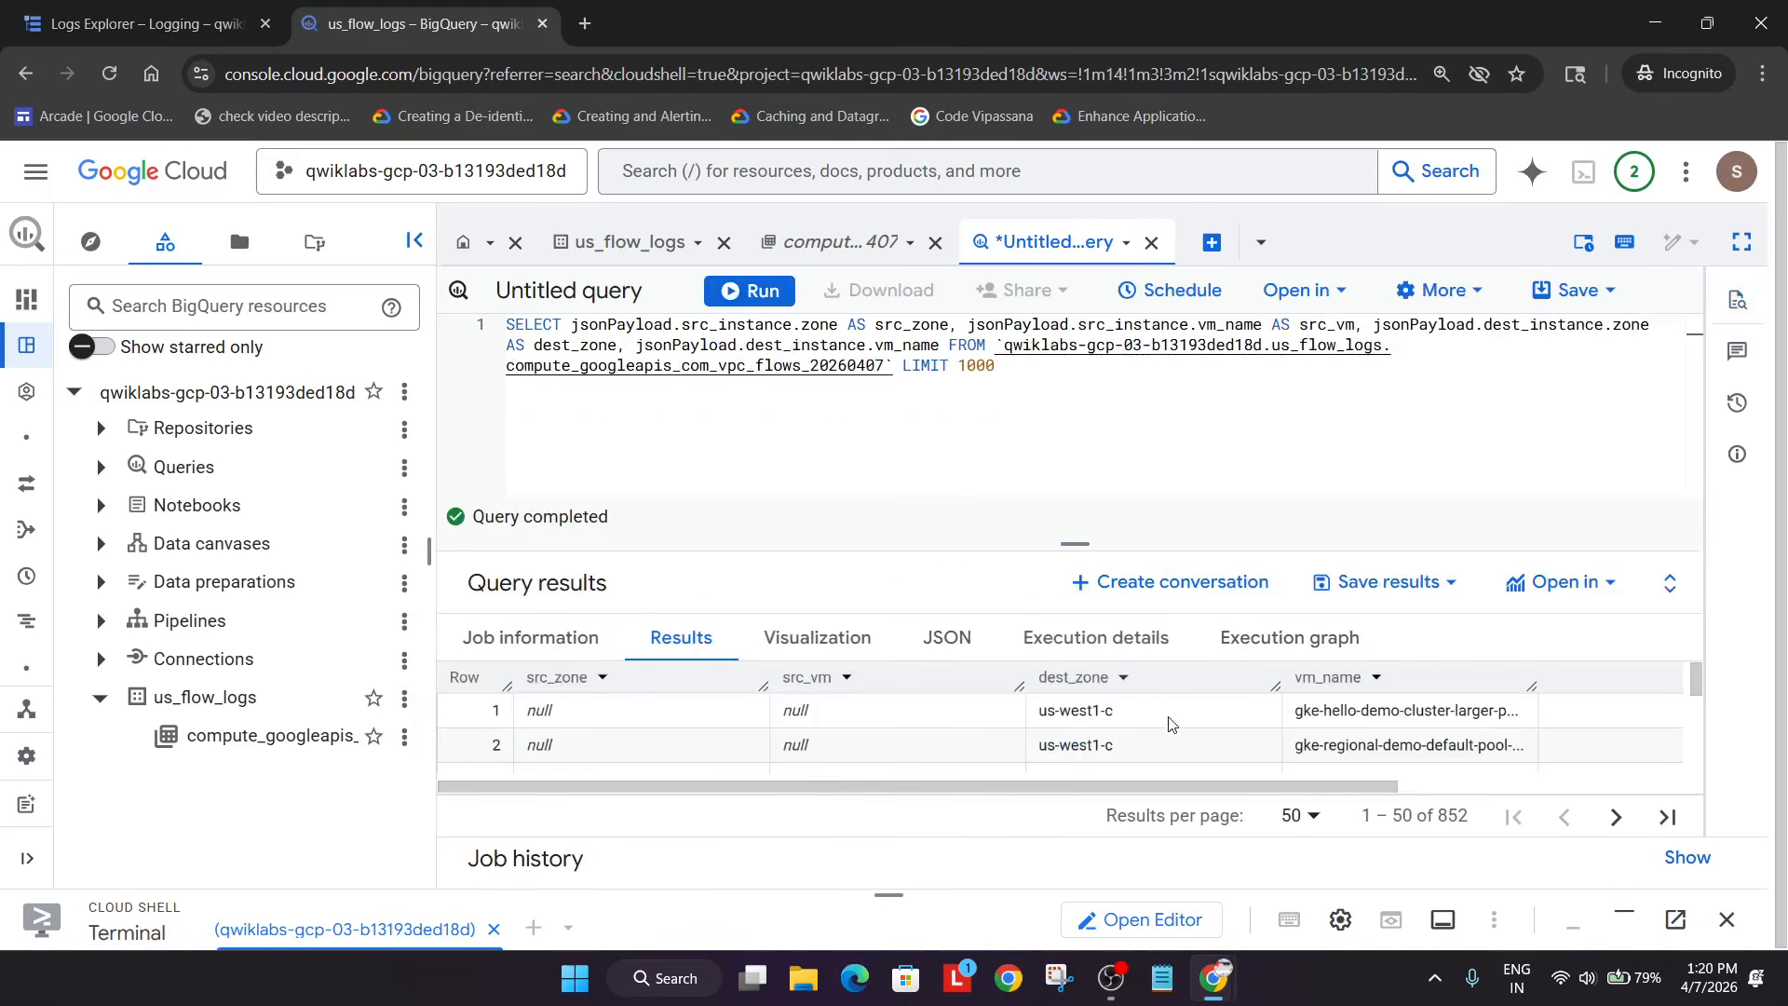
key("alt+Tab")
scroll(755, 650, "down", 10)
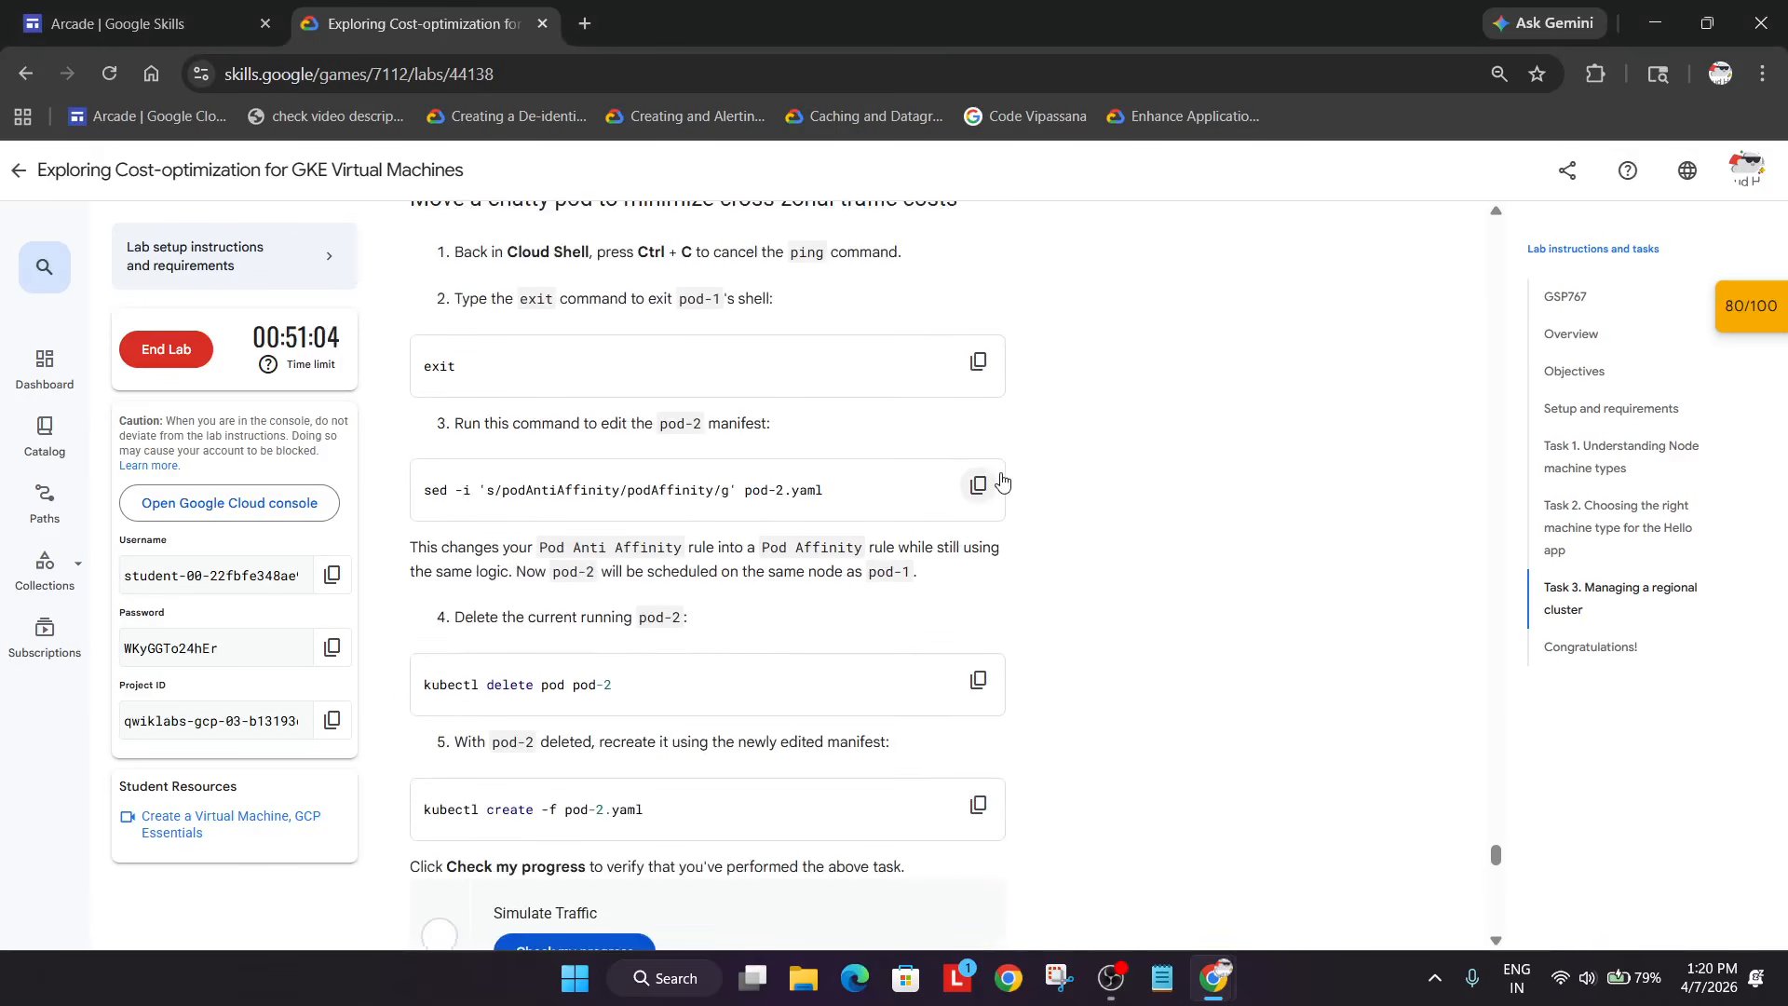
- Stop the ping, exit pod-1's shell, and run the sed edit giving pod-2.yaml pod affinity
left_click(988, 484)
key("alt+Tab")
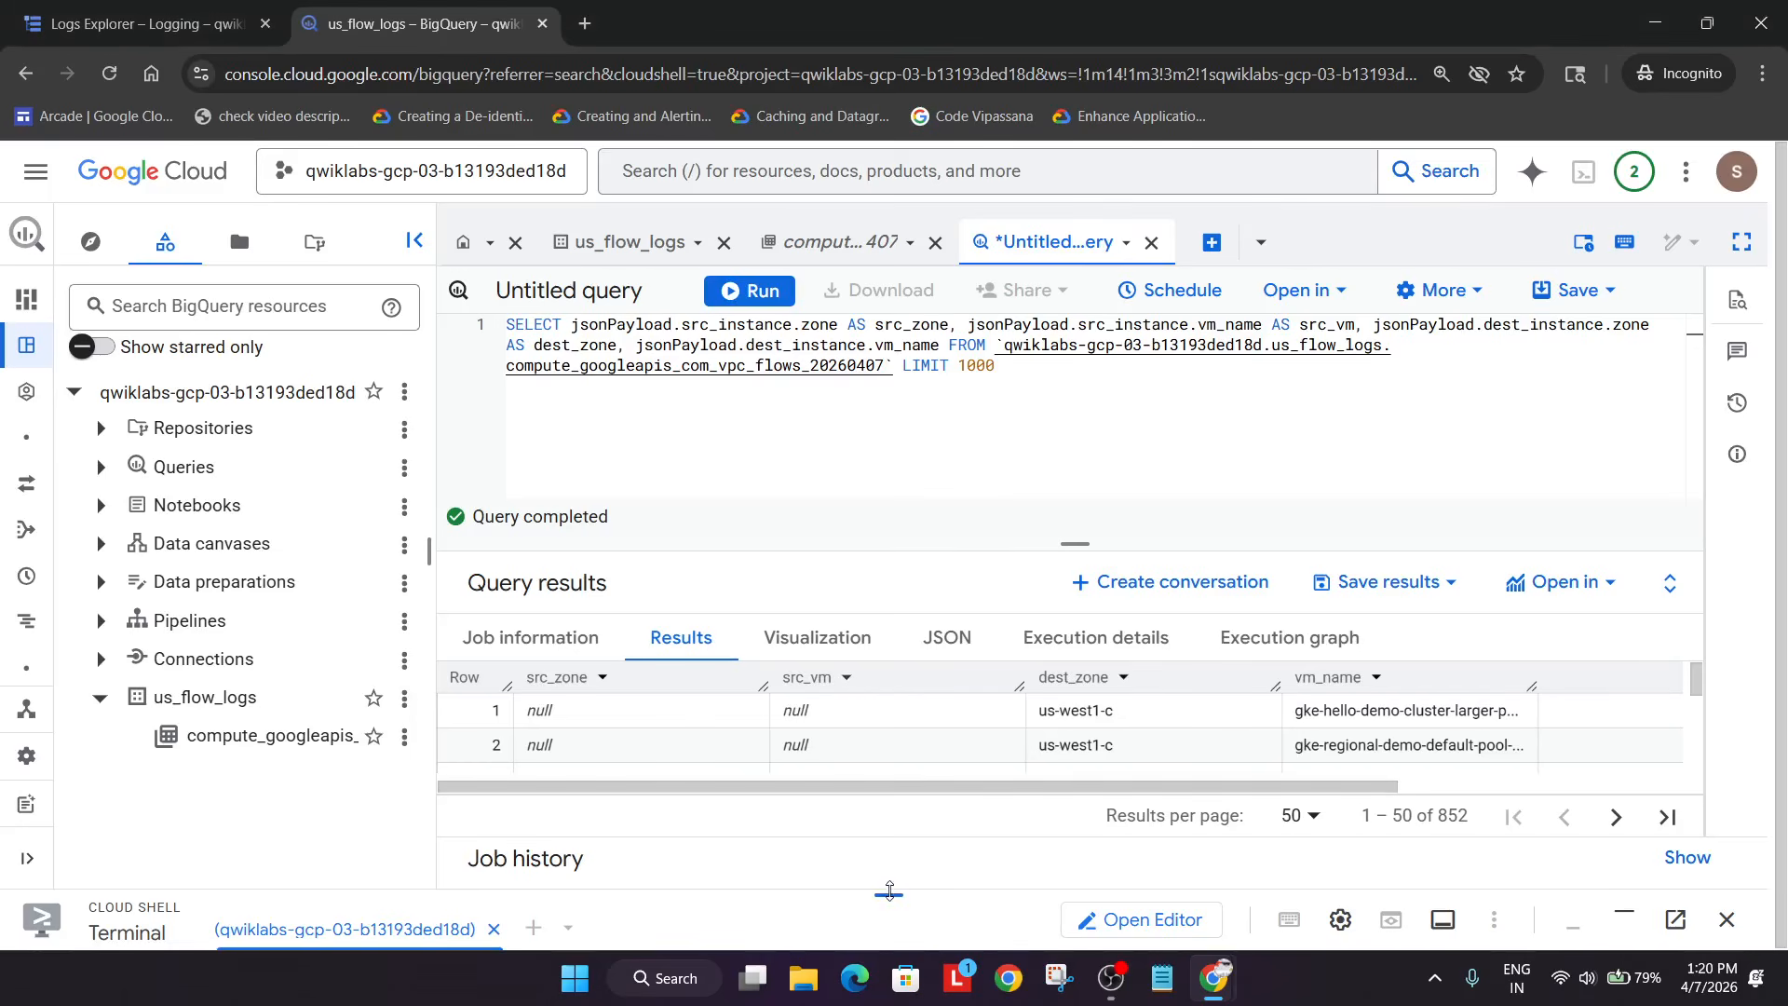
left_click_drag(890, 891, 890, 307)
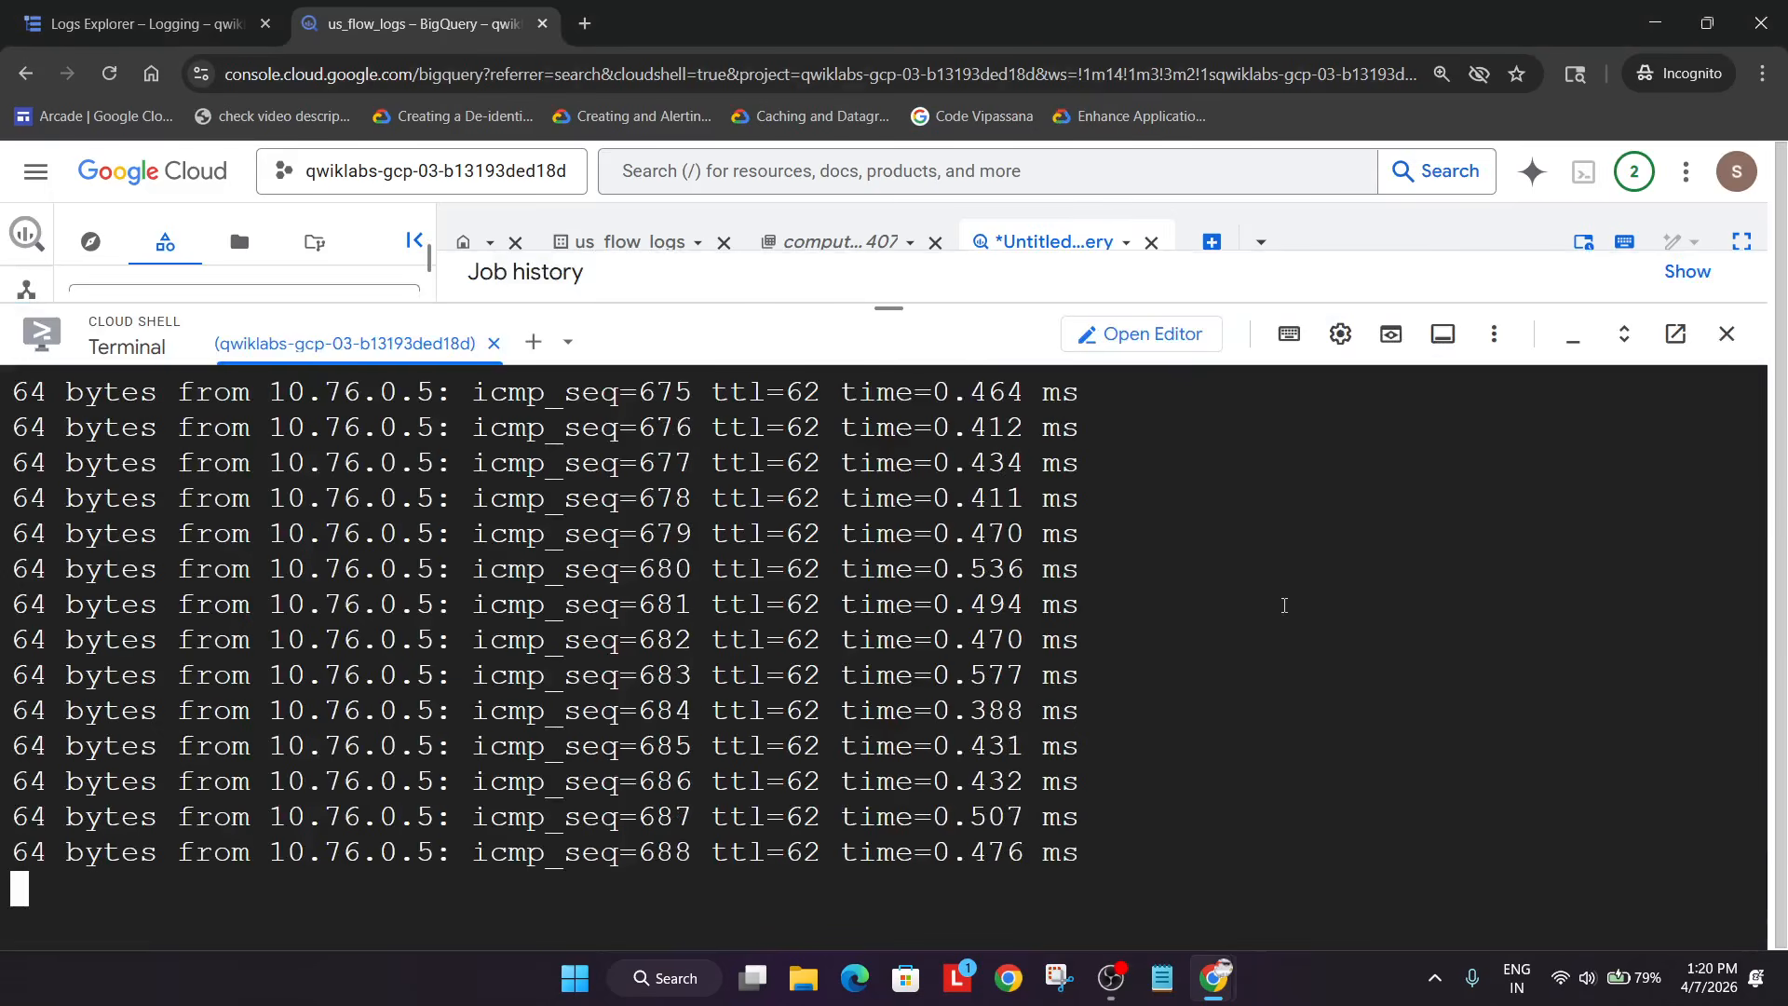
key("ctrl+c")
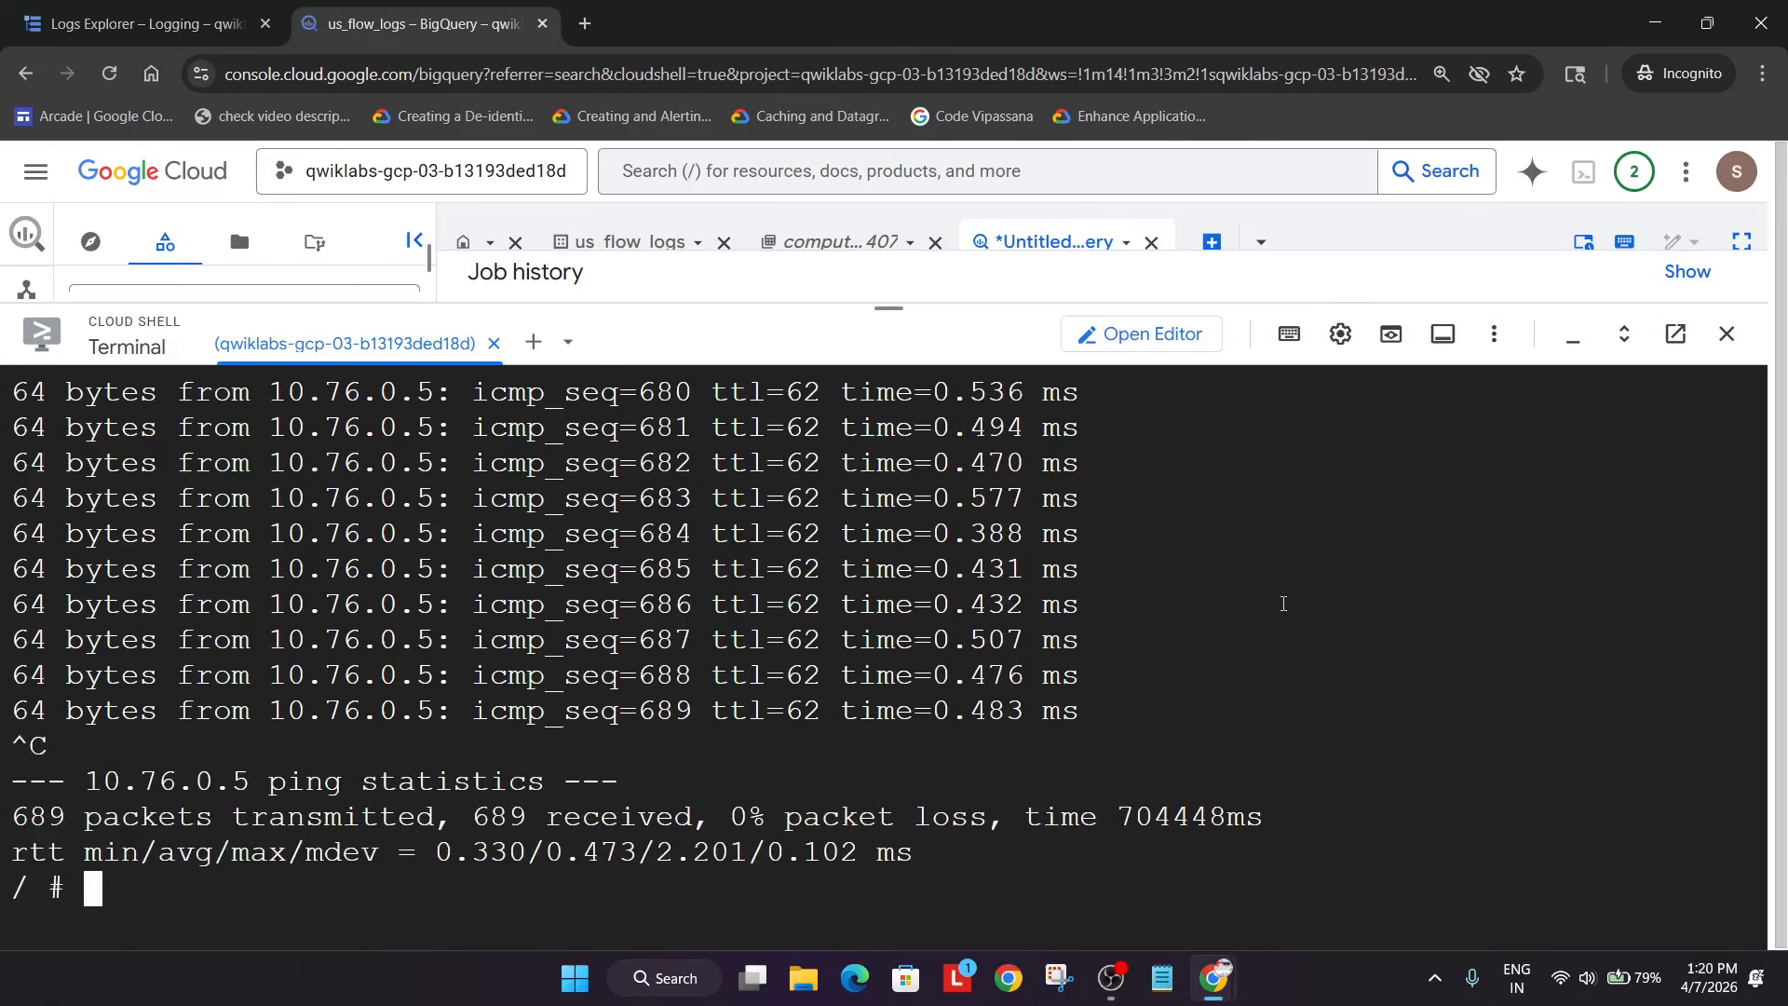
type("exit")
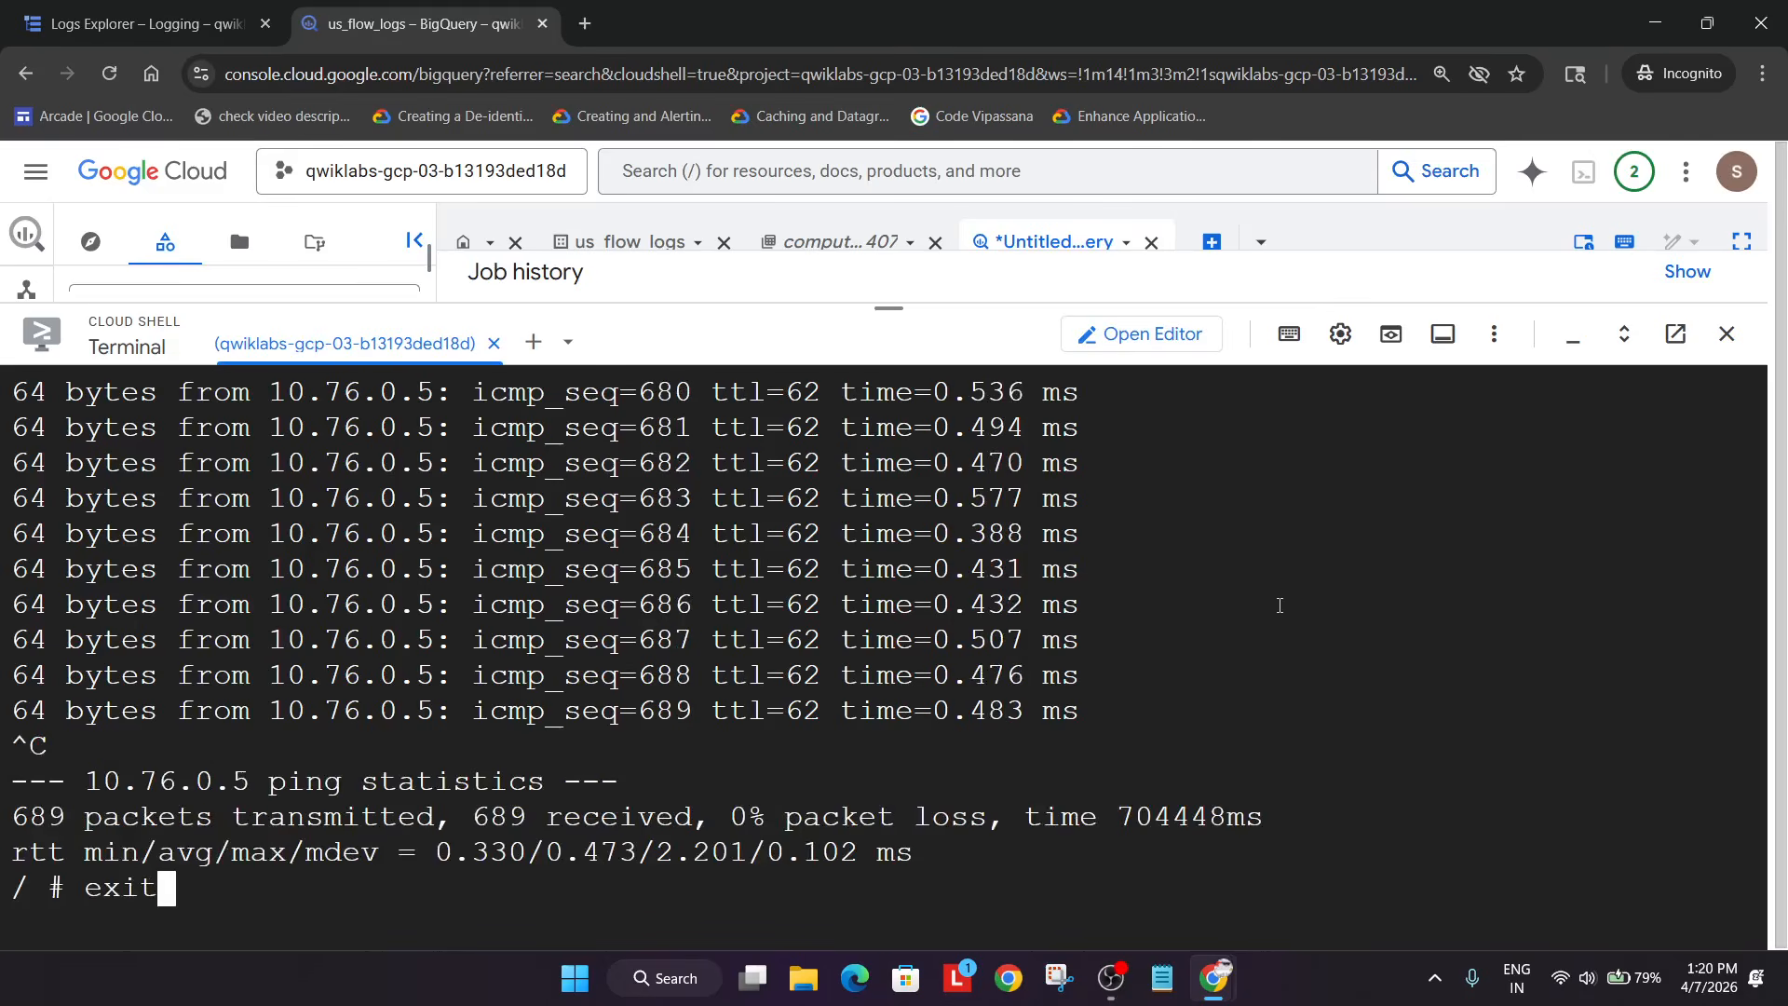
key("Return")
key("ctrl+v")
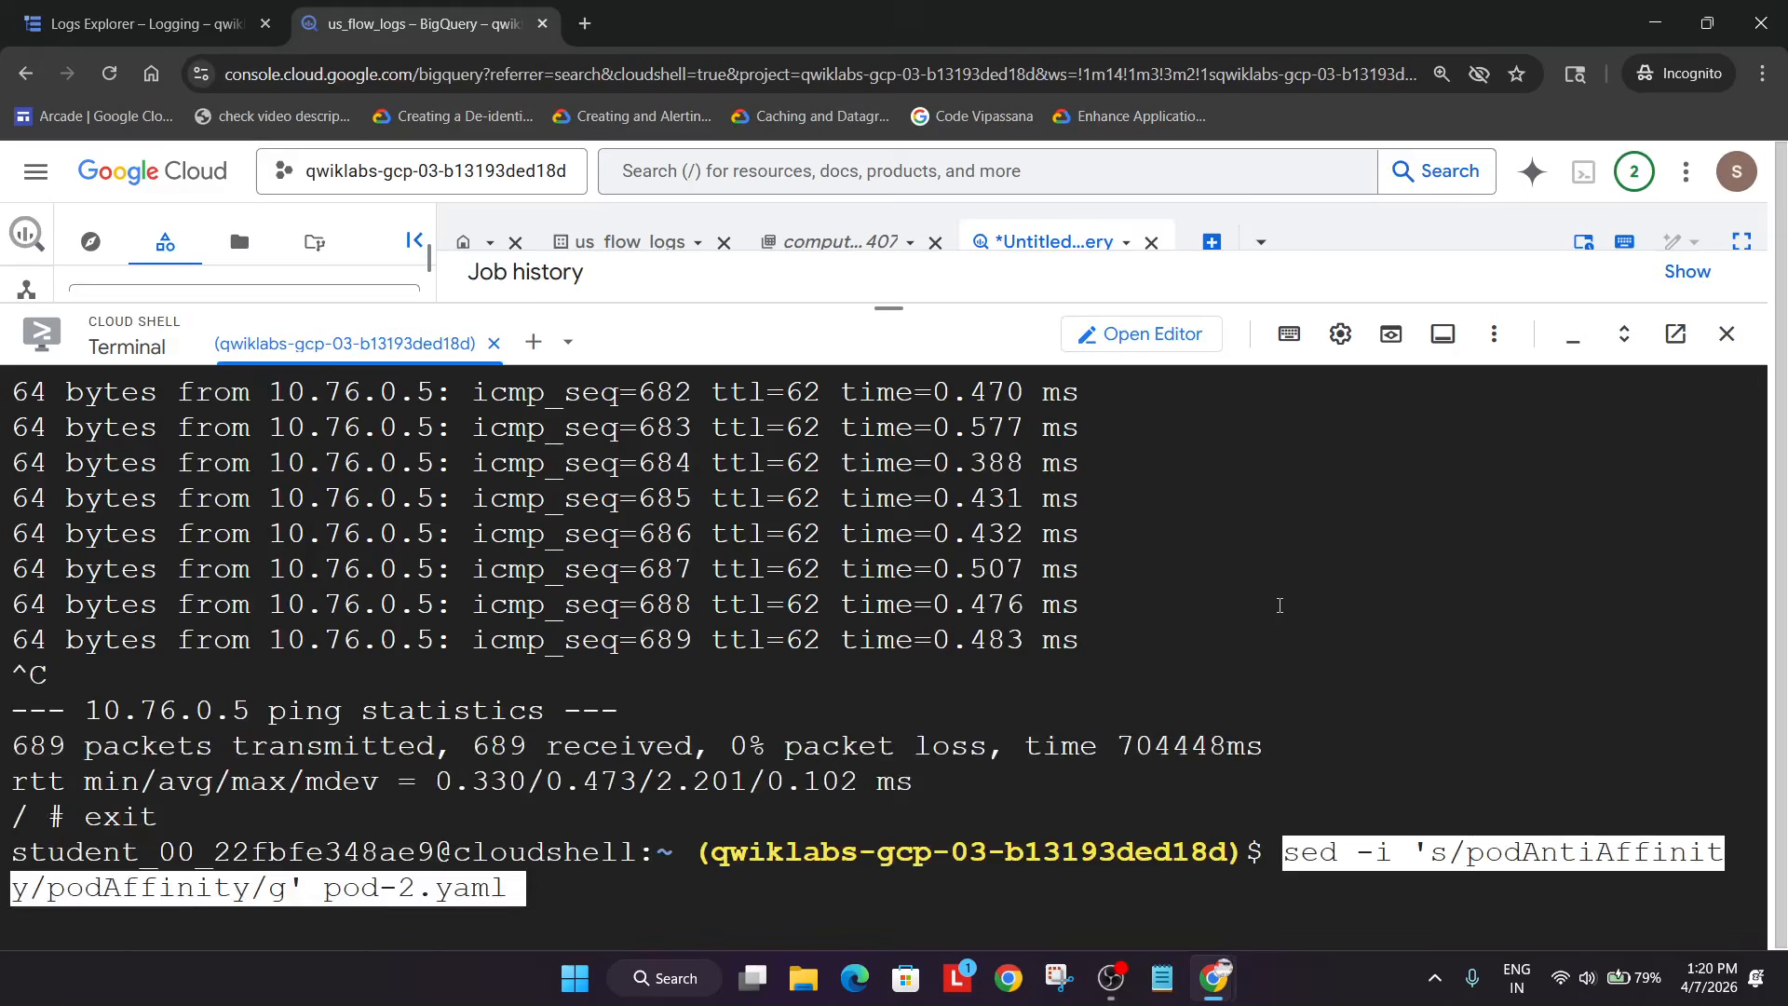
key("Return")
- Delete pod-2 and recreate it from pod-2.yaml with kubectl
key("alt+Tab")
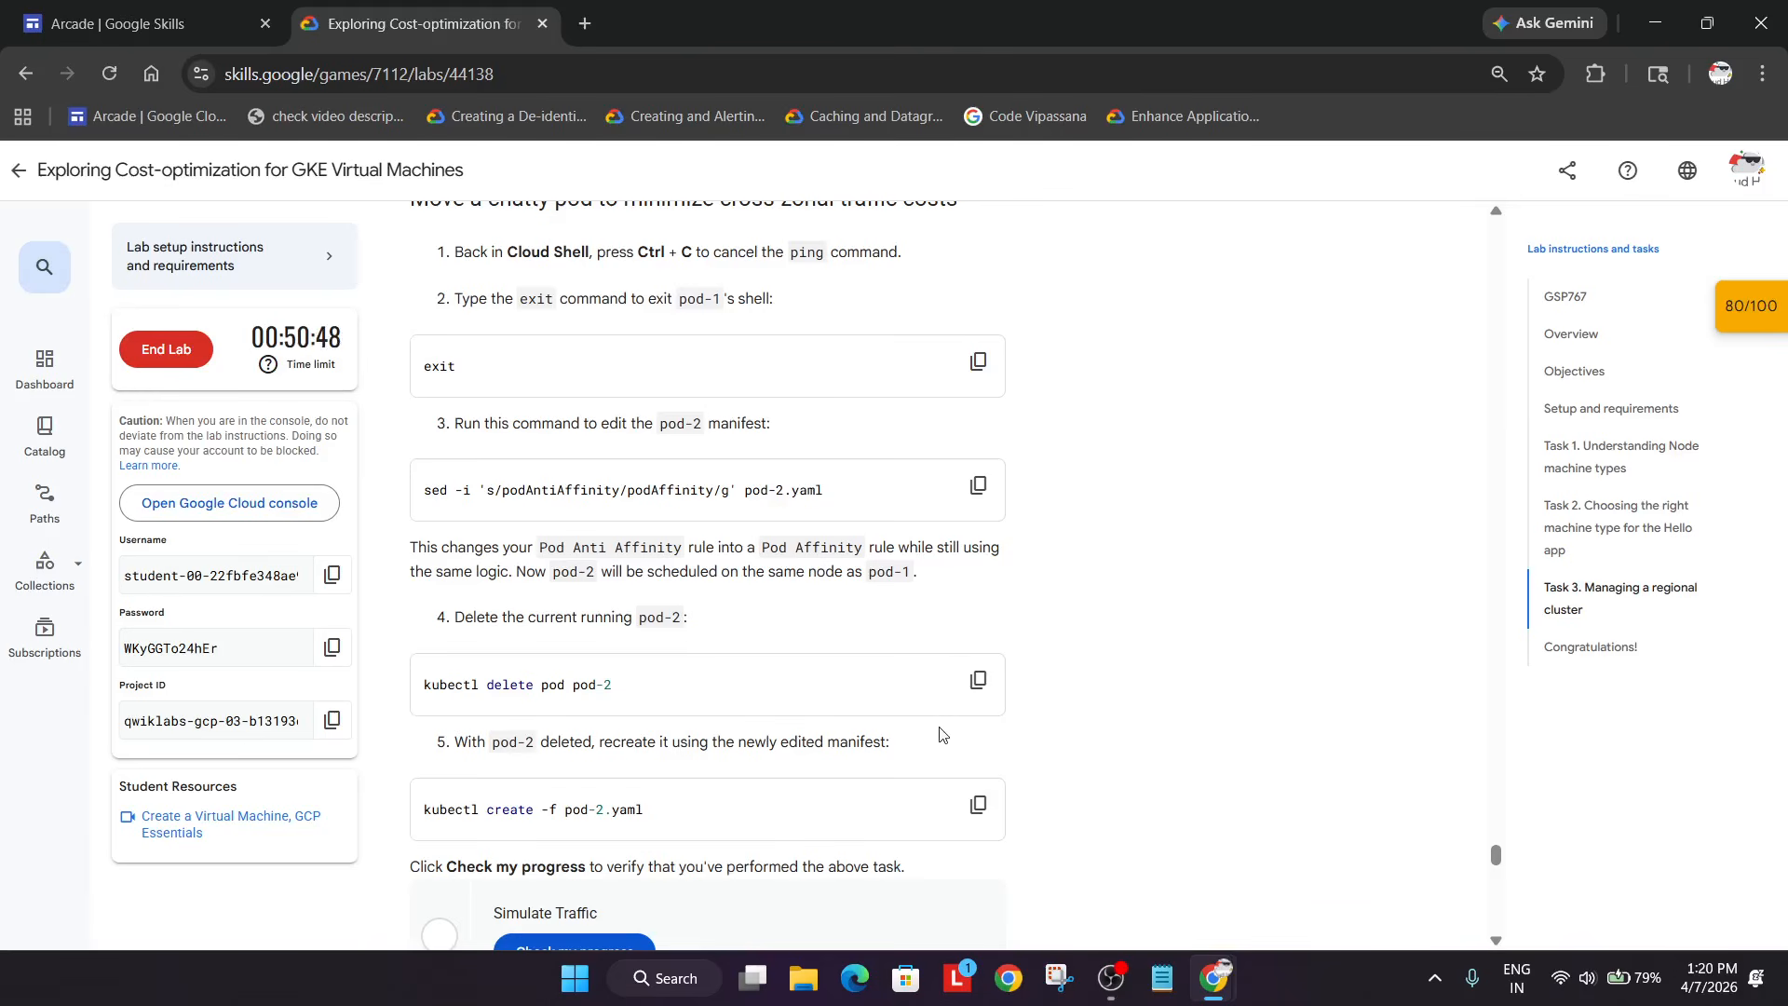
left_click(978, 680)
key("alt+Tab")
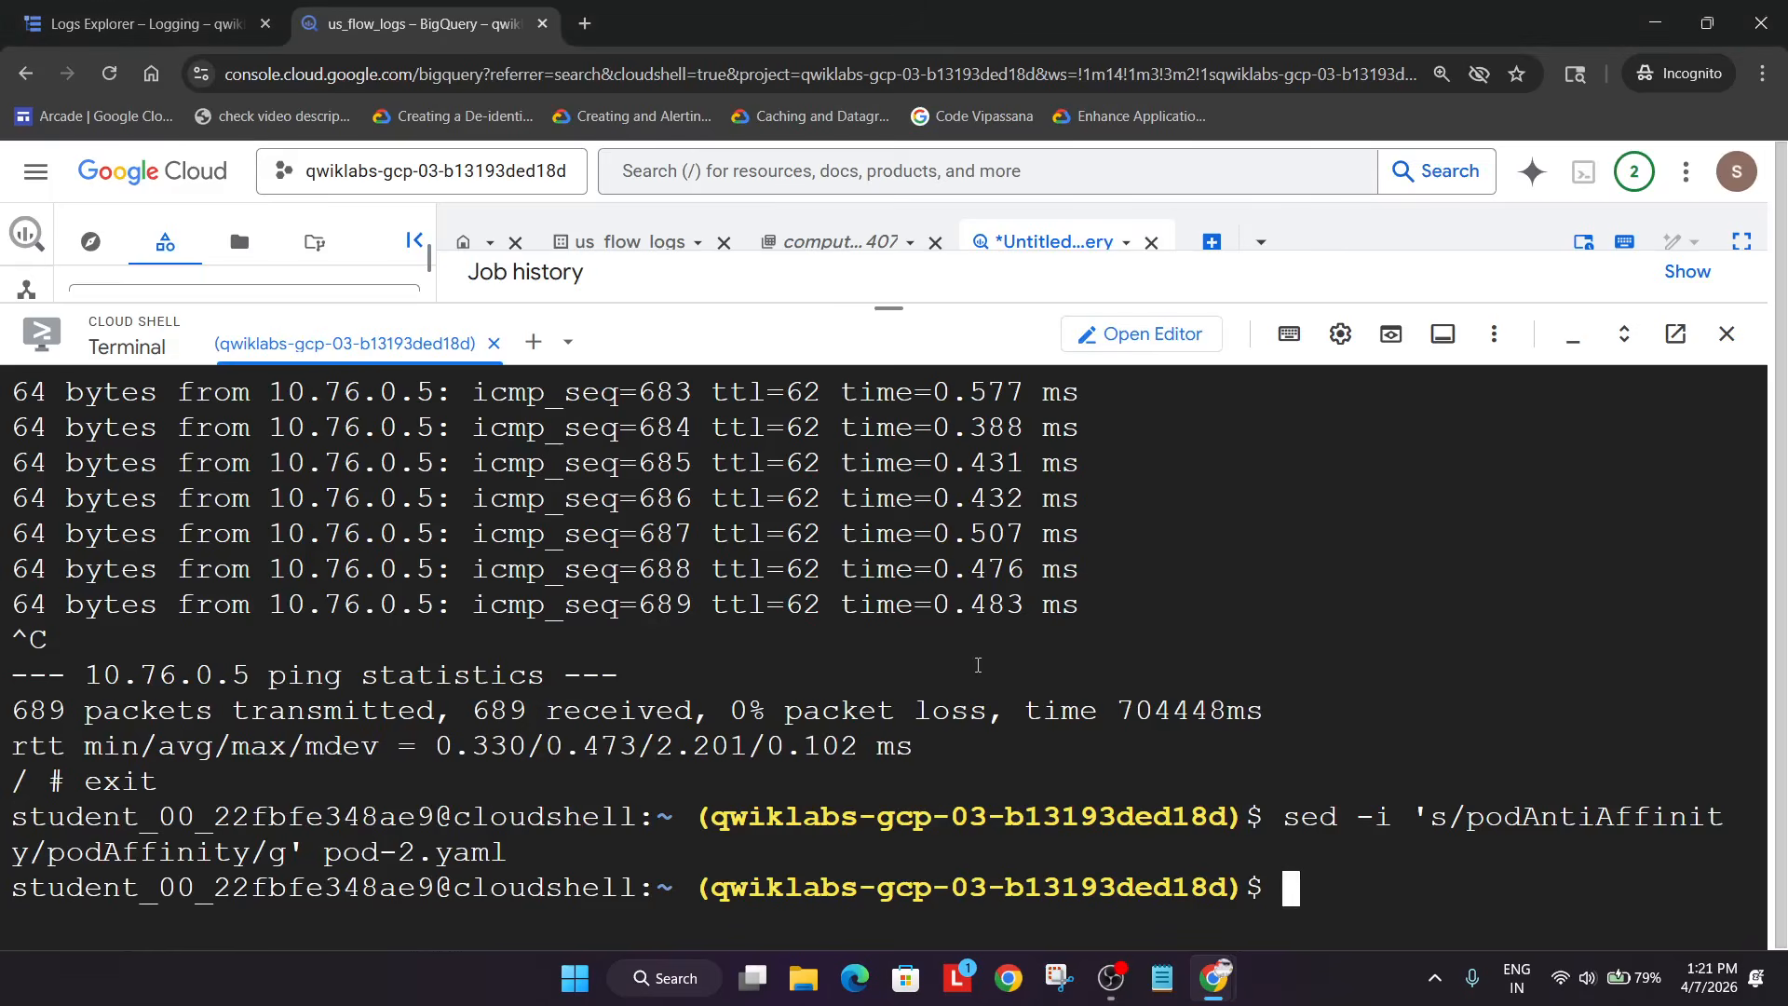
key("ctrl+v")
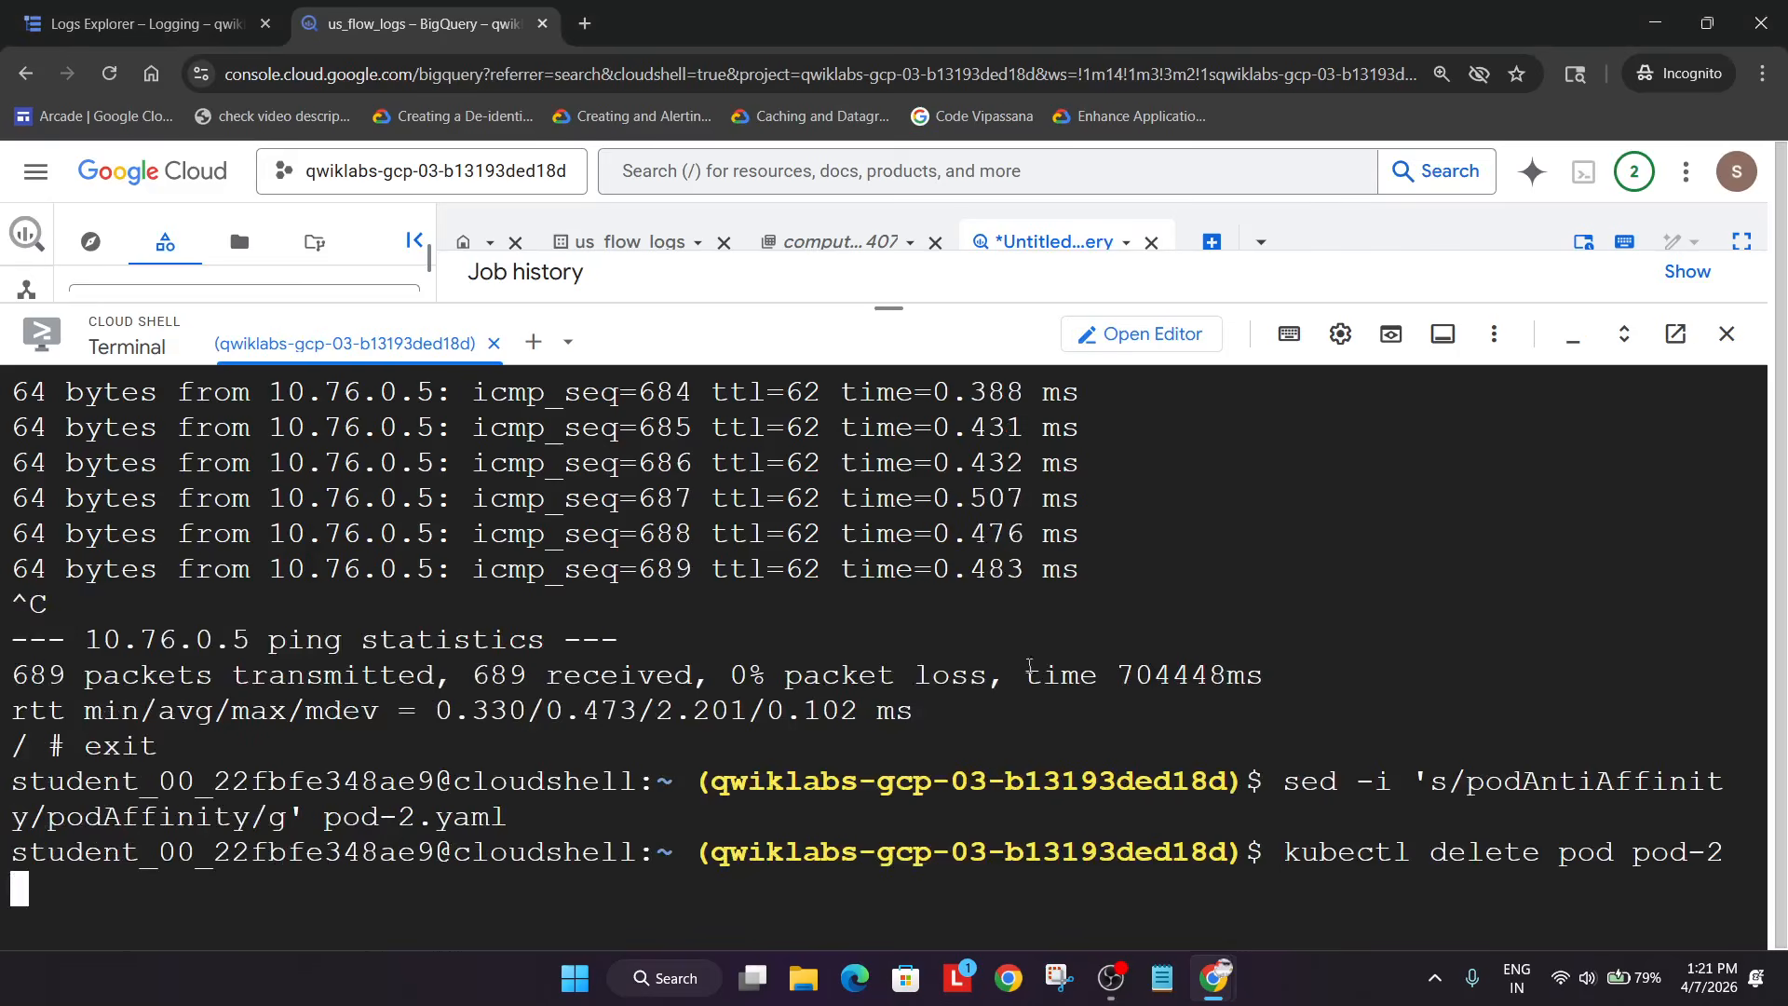
key("alt+Tab")
scroll(1024, 708, "down", 1)
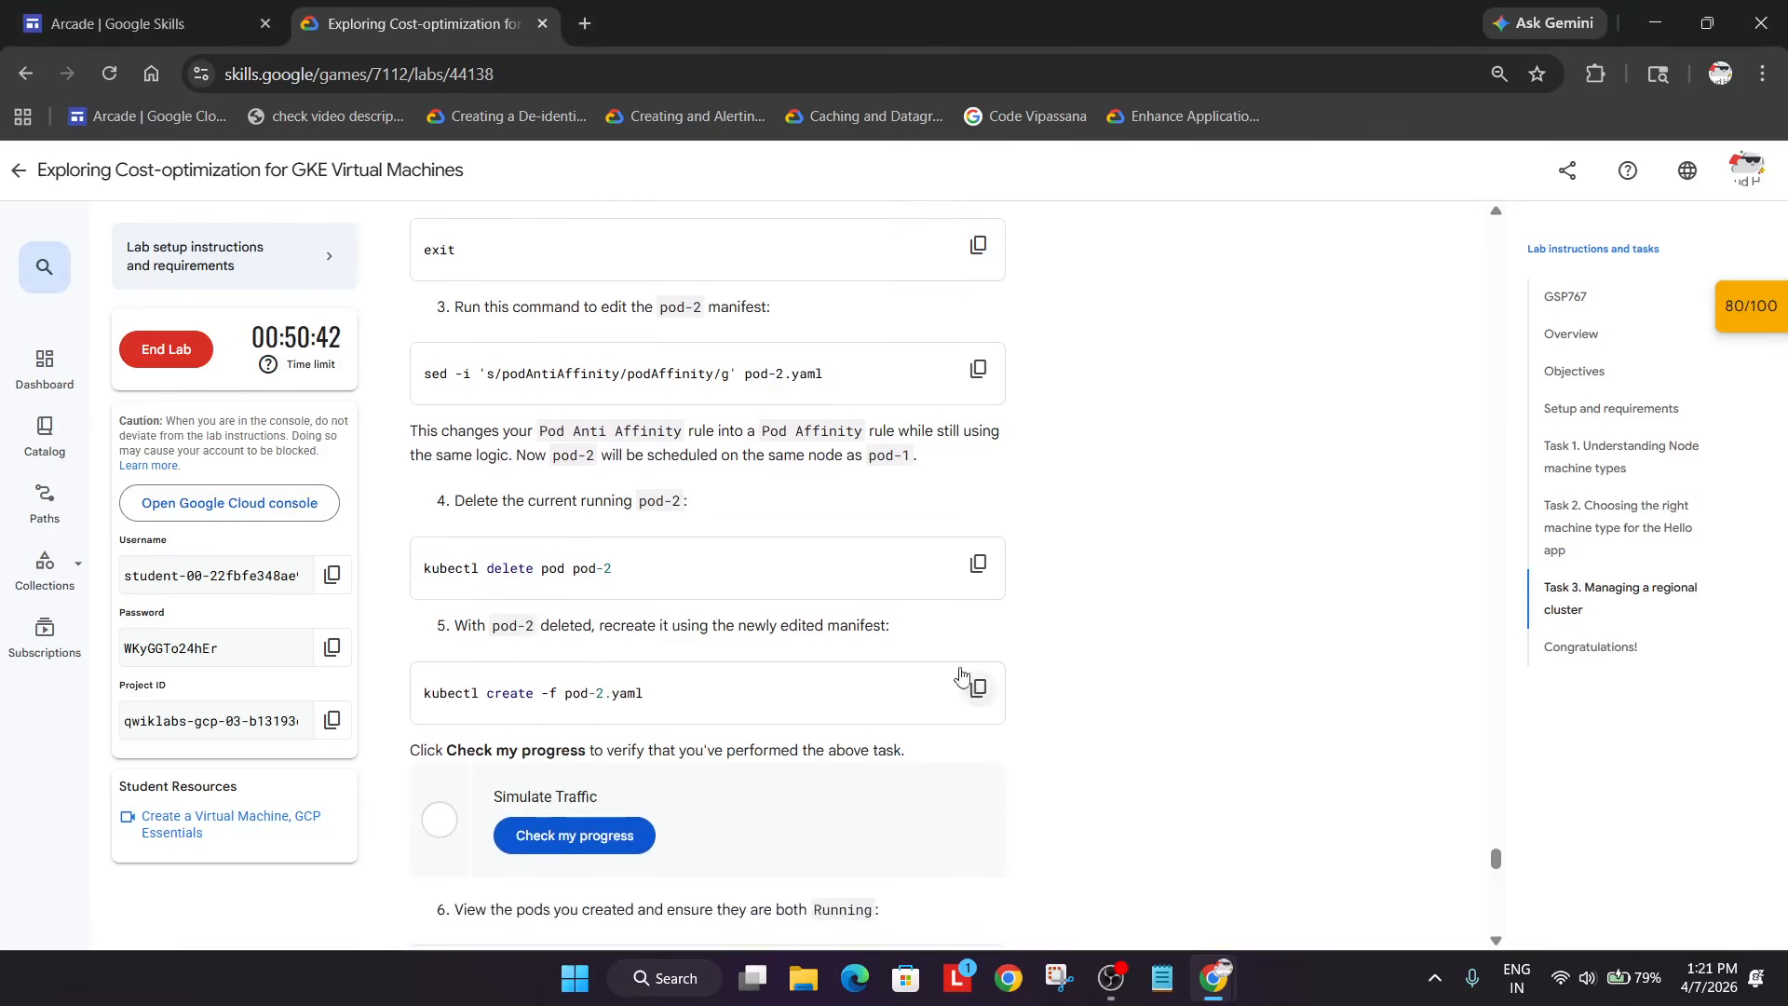
left_click(978, 694)
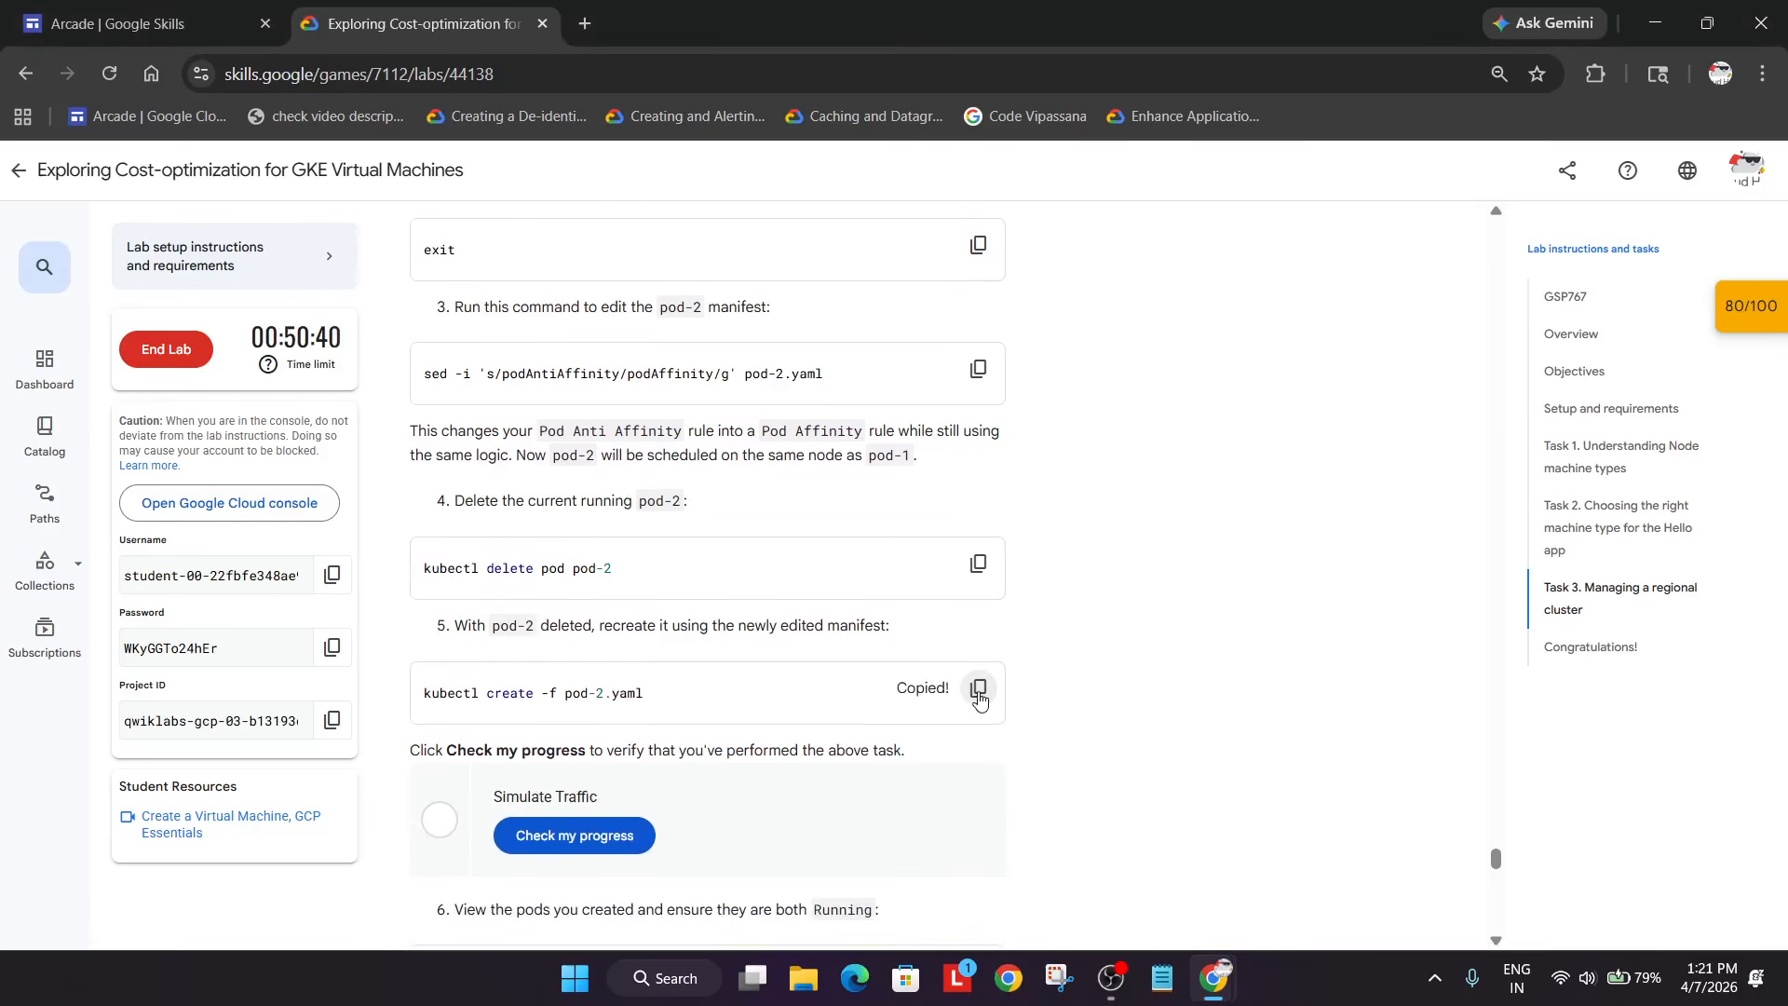
key("alt+Tab")
key("ctrl+v")
key("Return")
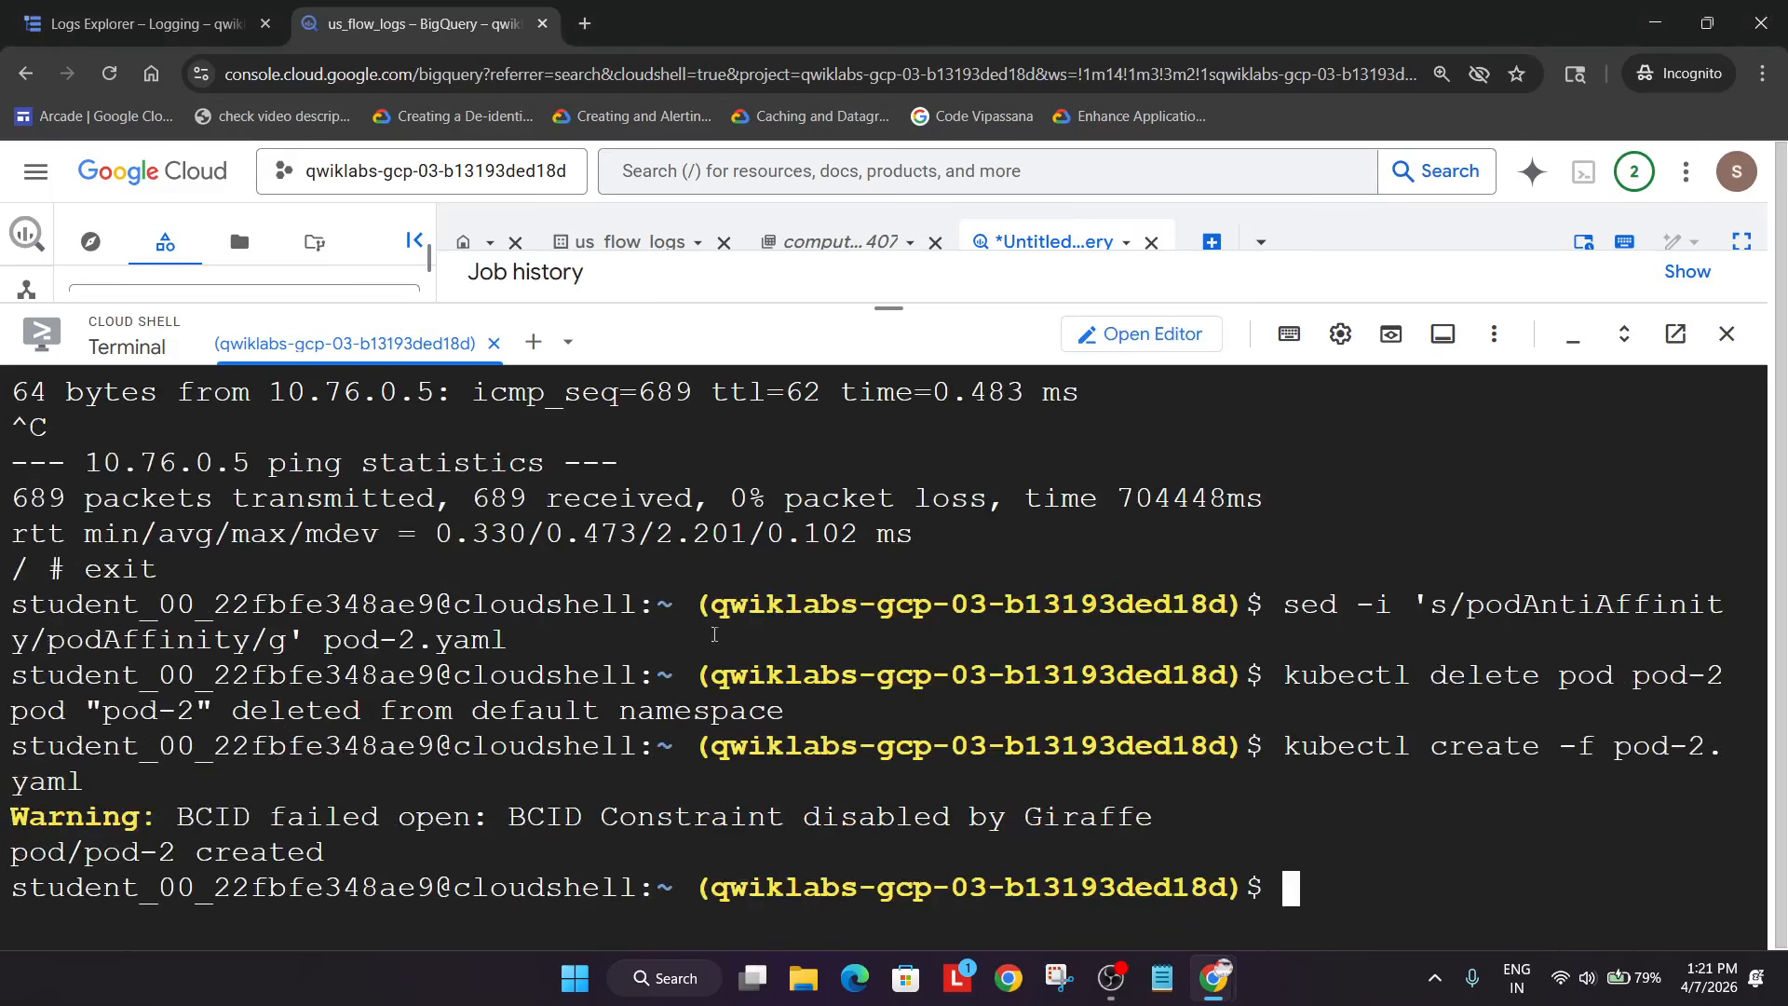
- Run the lab's progress check for the Simulate Traffic task
key("alt+Tab")
left_click(605, 832)
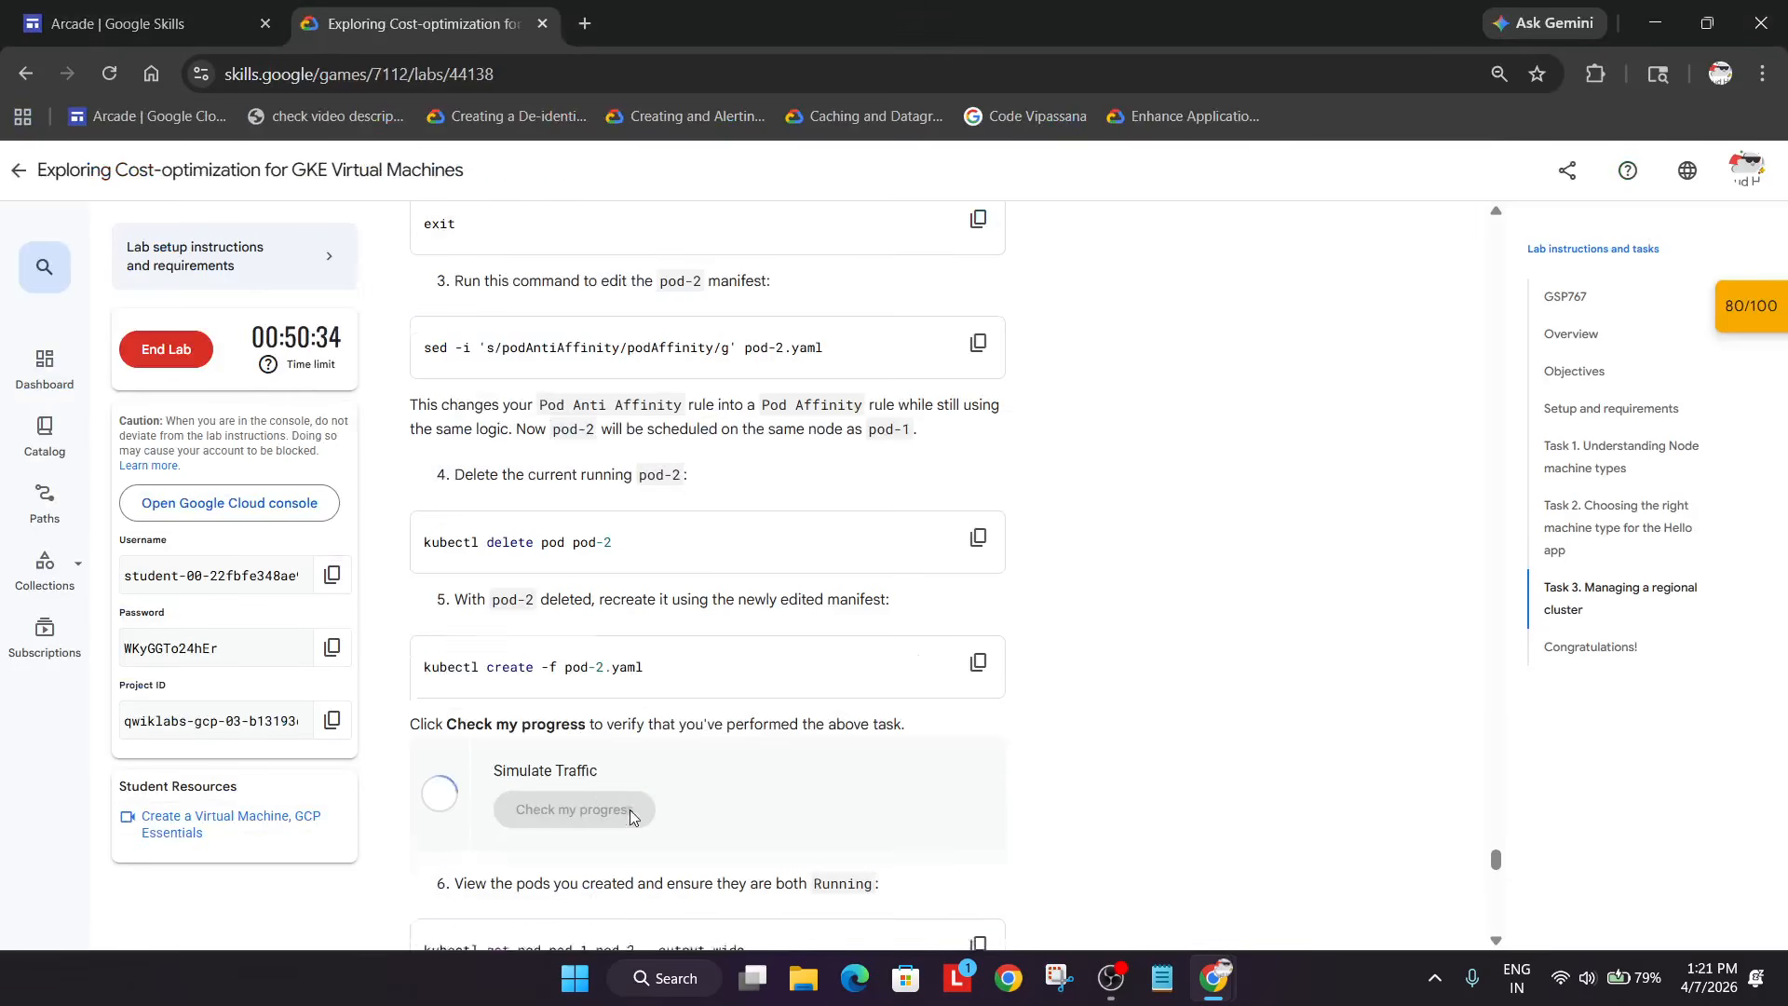
scroll(630, 809, "down", 4)
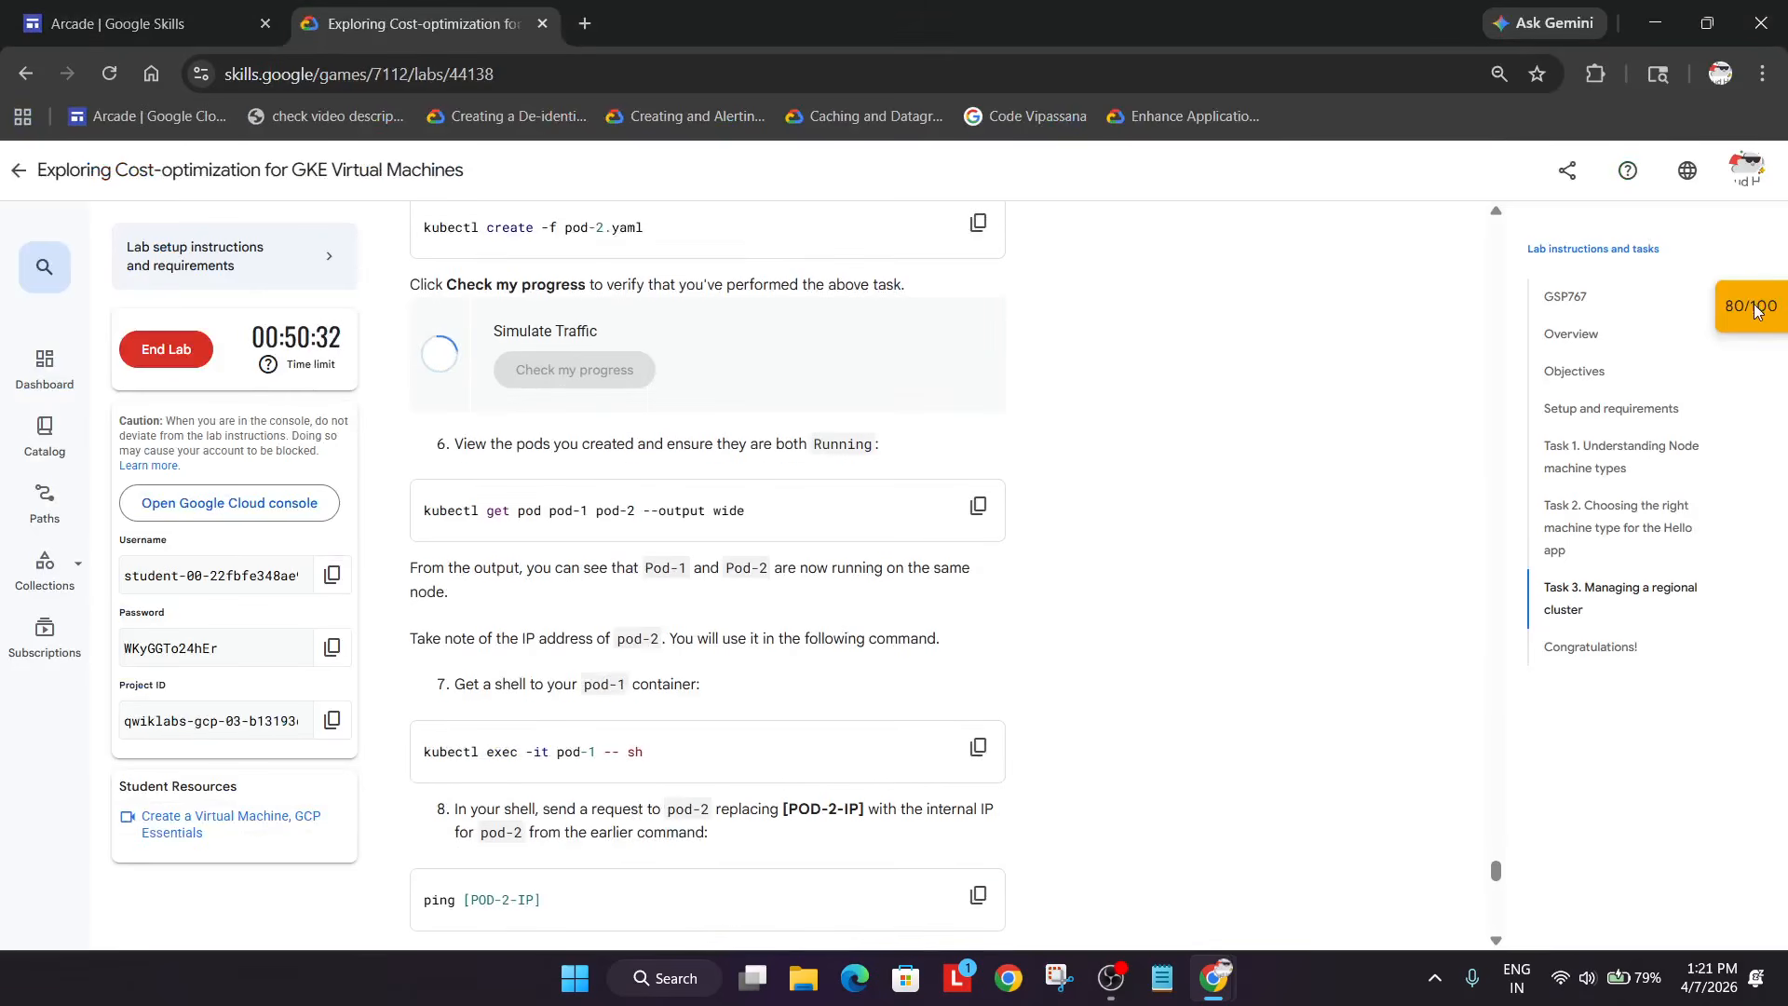
- Re-run the Simulate Traffic check until completed, then reload to show the 100/100 score
left_click(1781, 313)
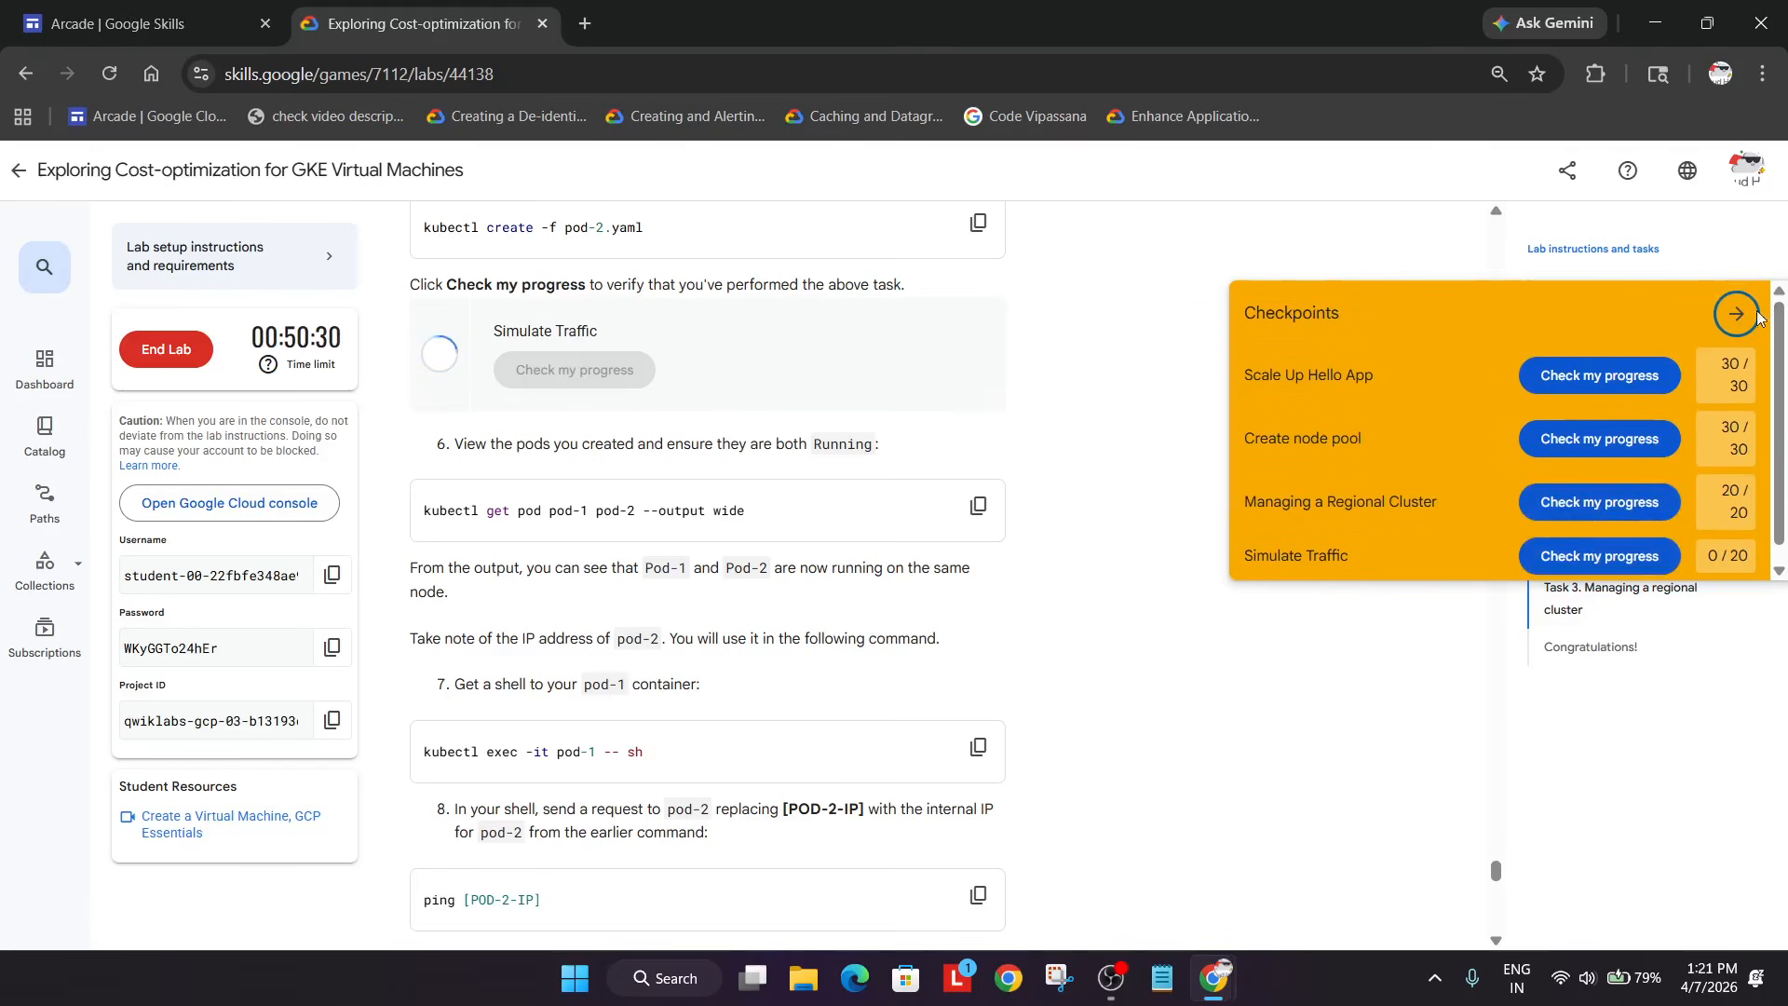
left_click(1734, 310)
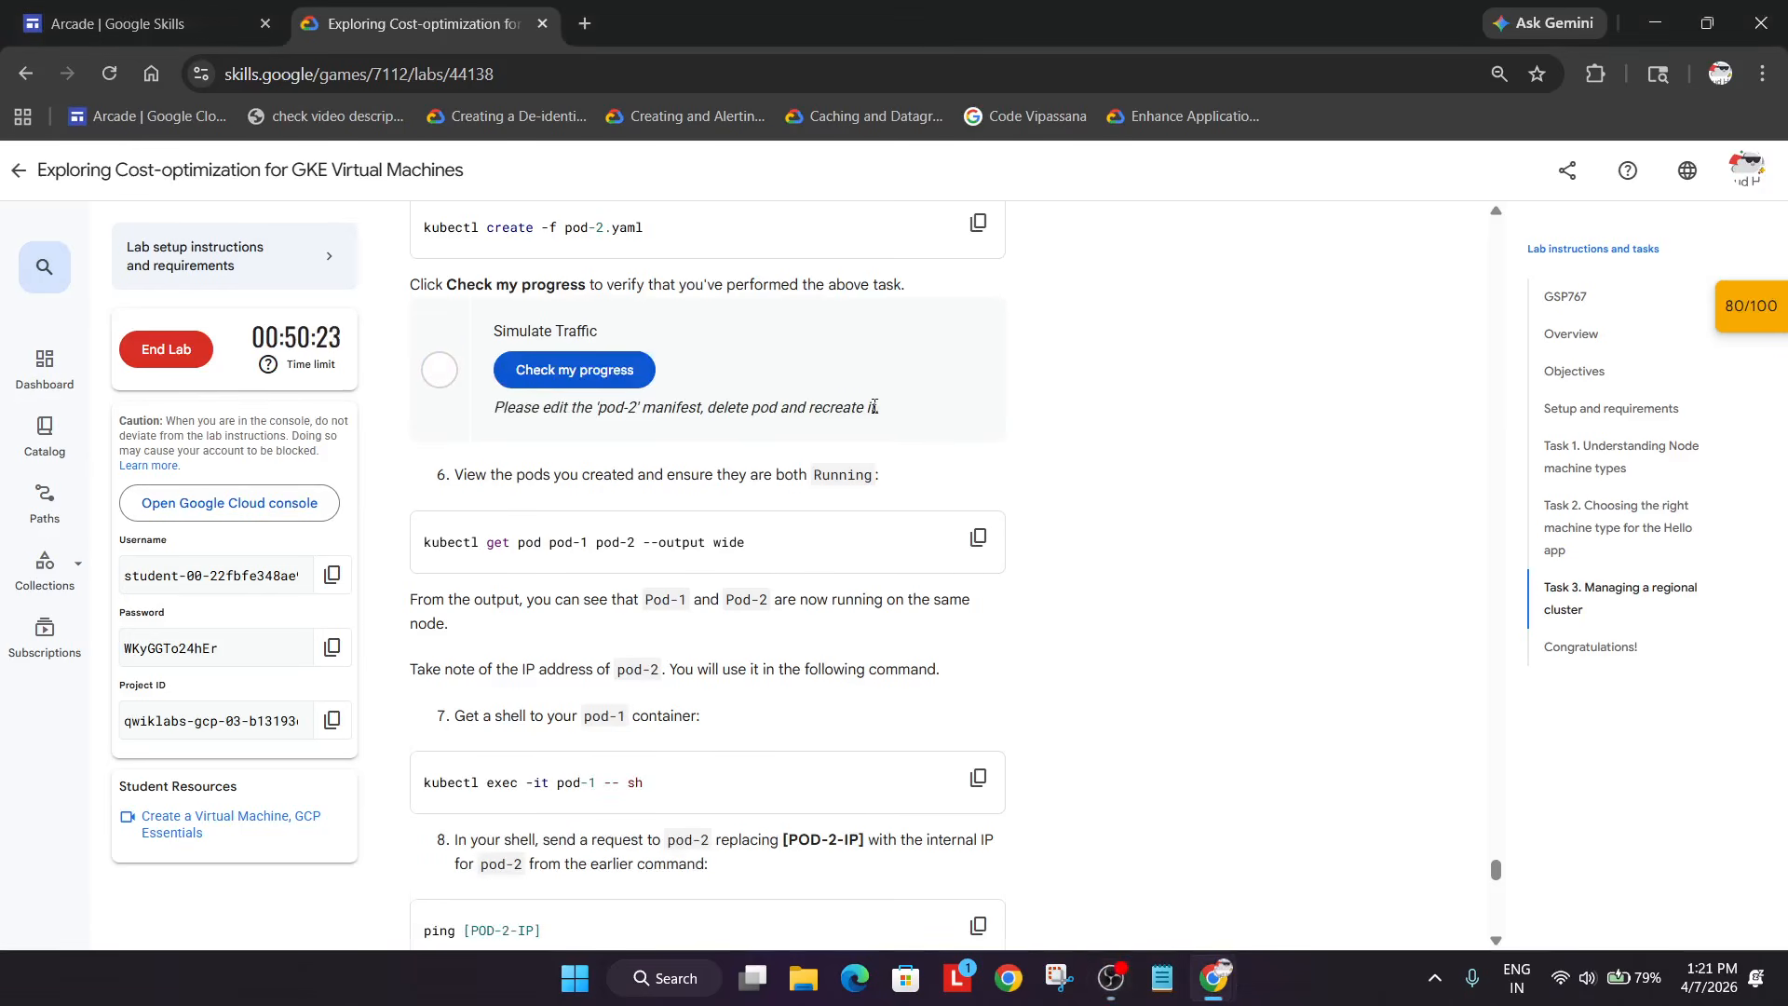
left_click(573, 377)
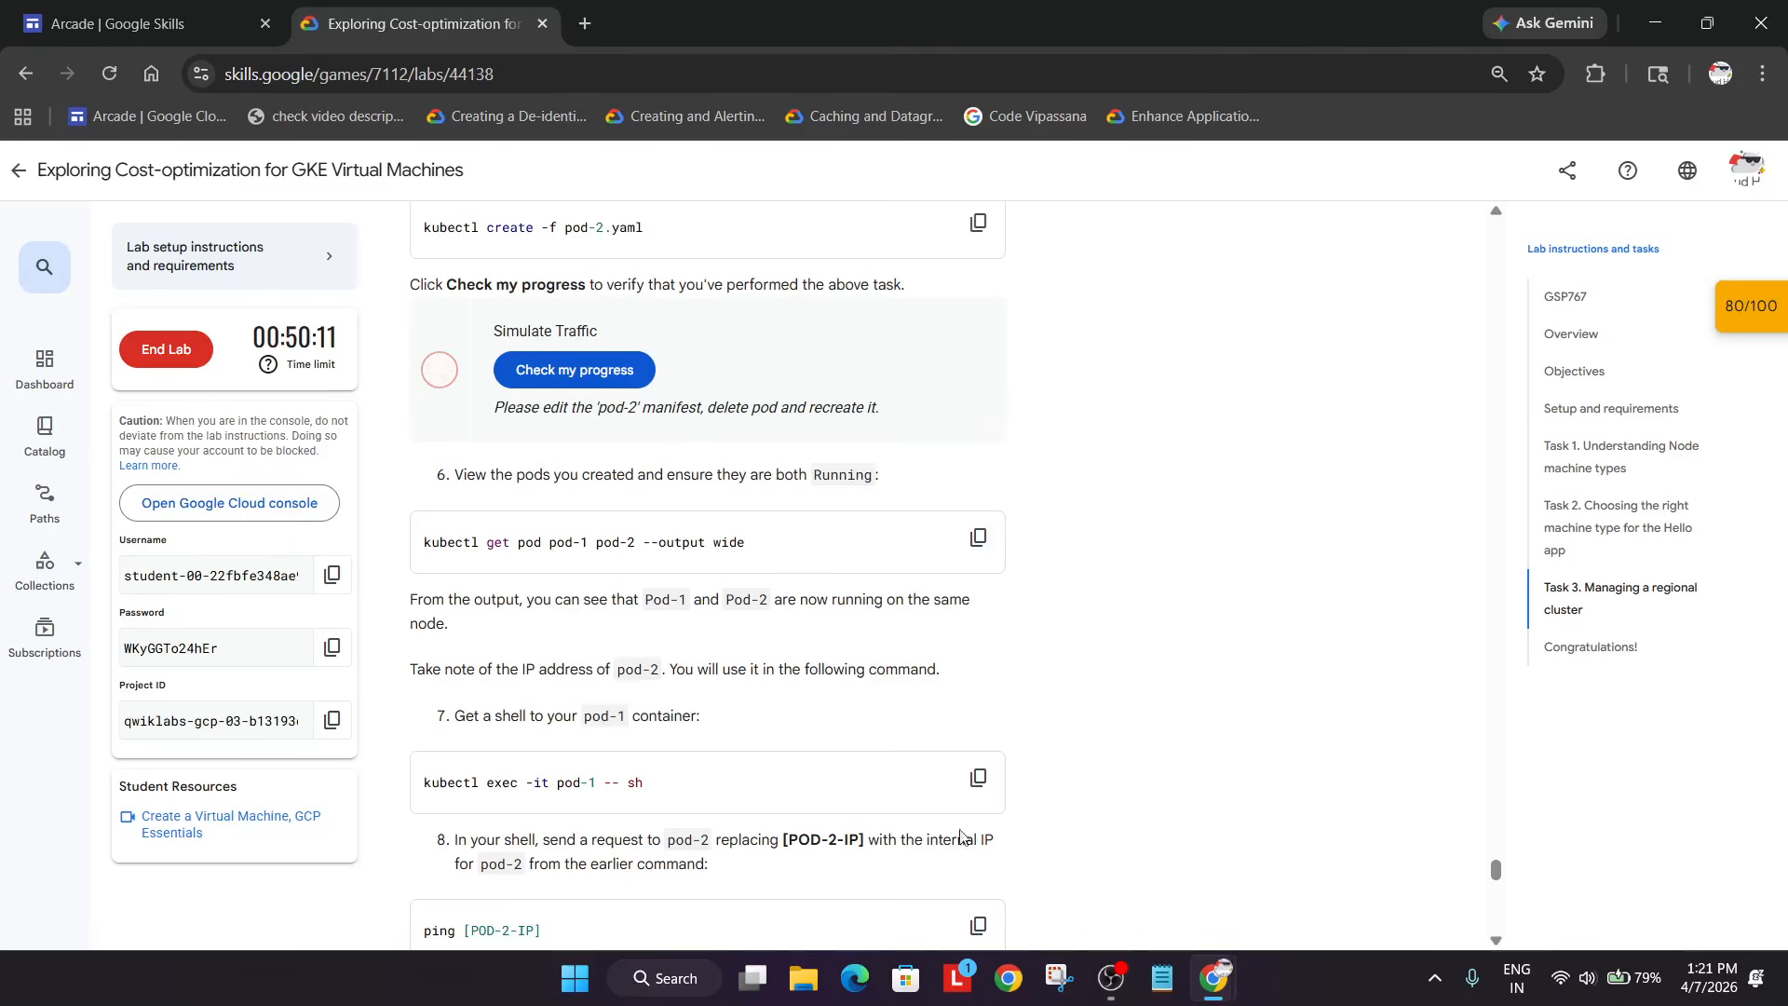
scroll(1071, 859, "up", 5)
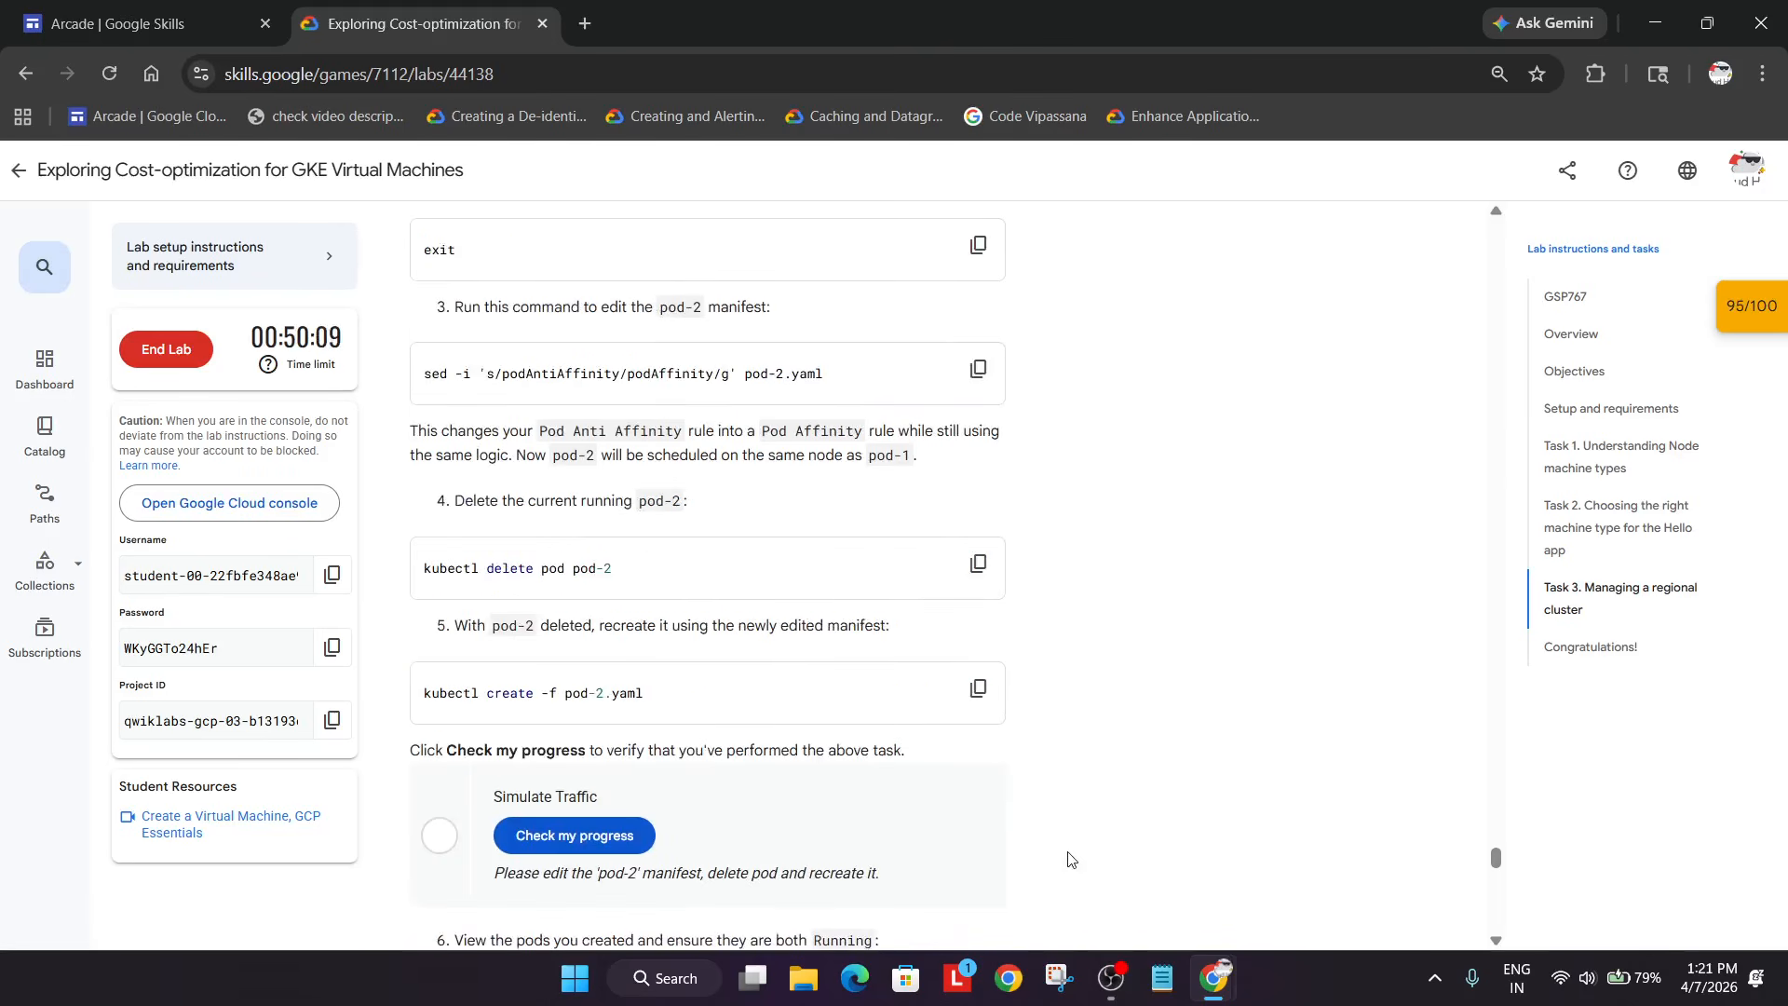
scroll(1071, 859, "down", 3)
left_click(1123, 969)
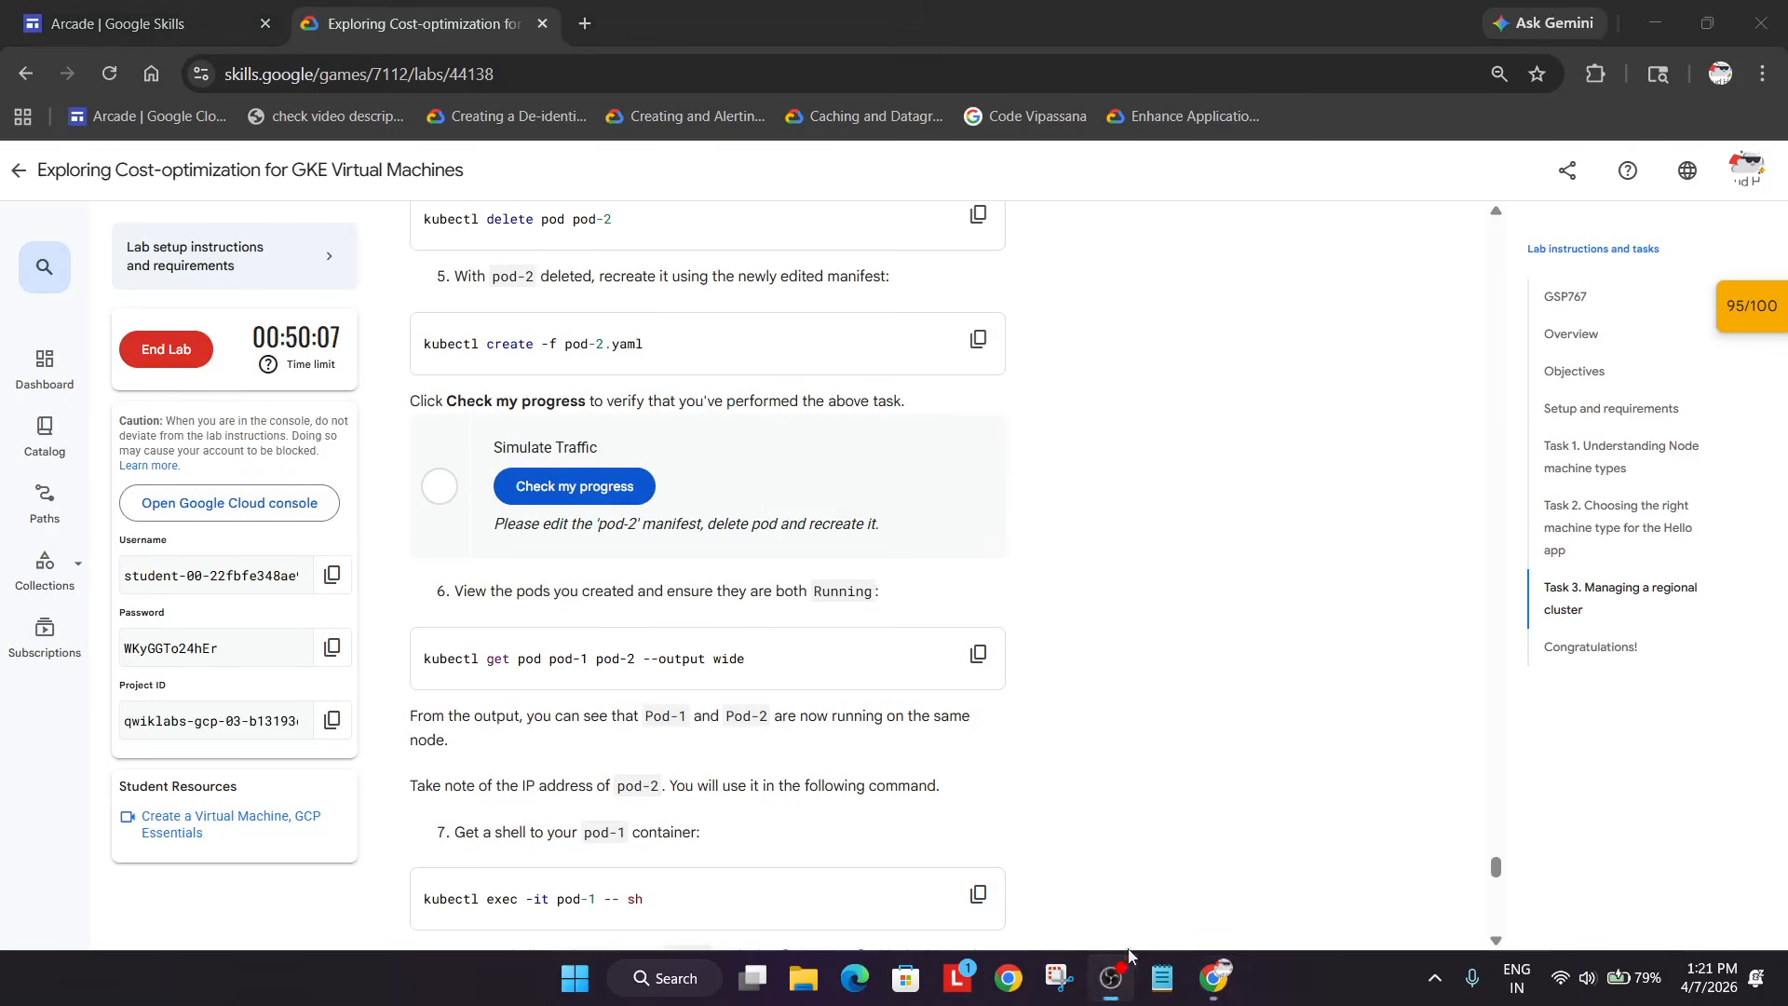
left_click(1243, 750)
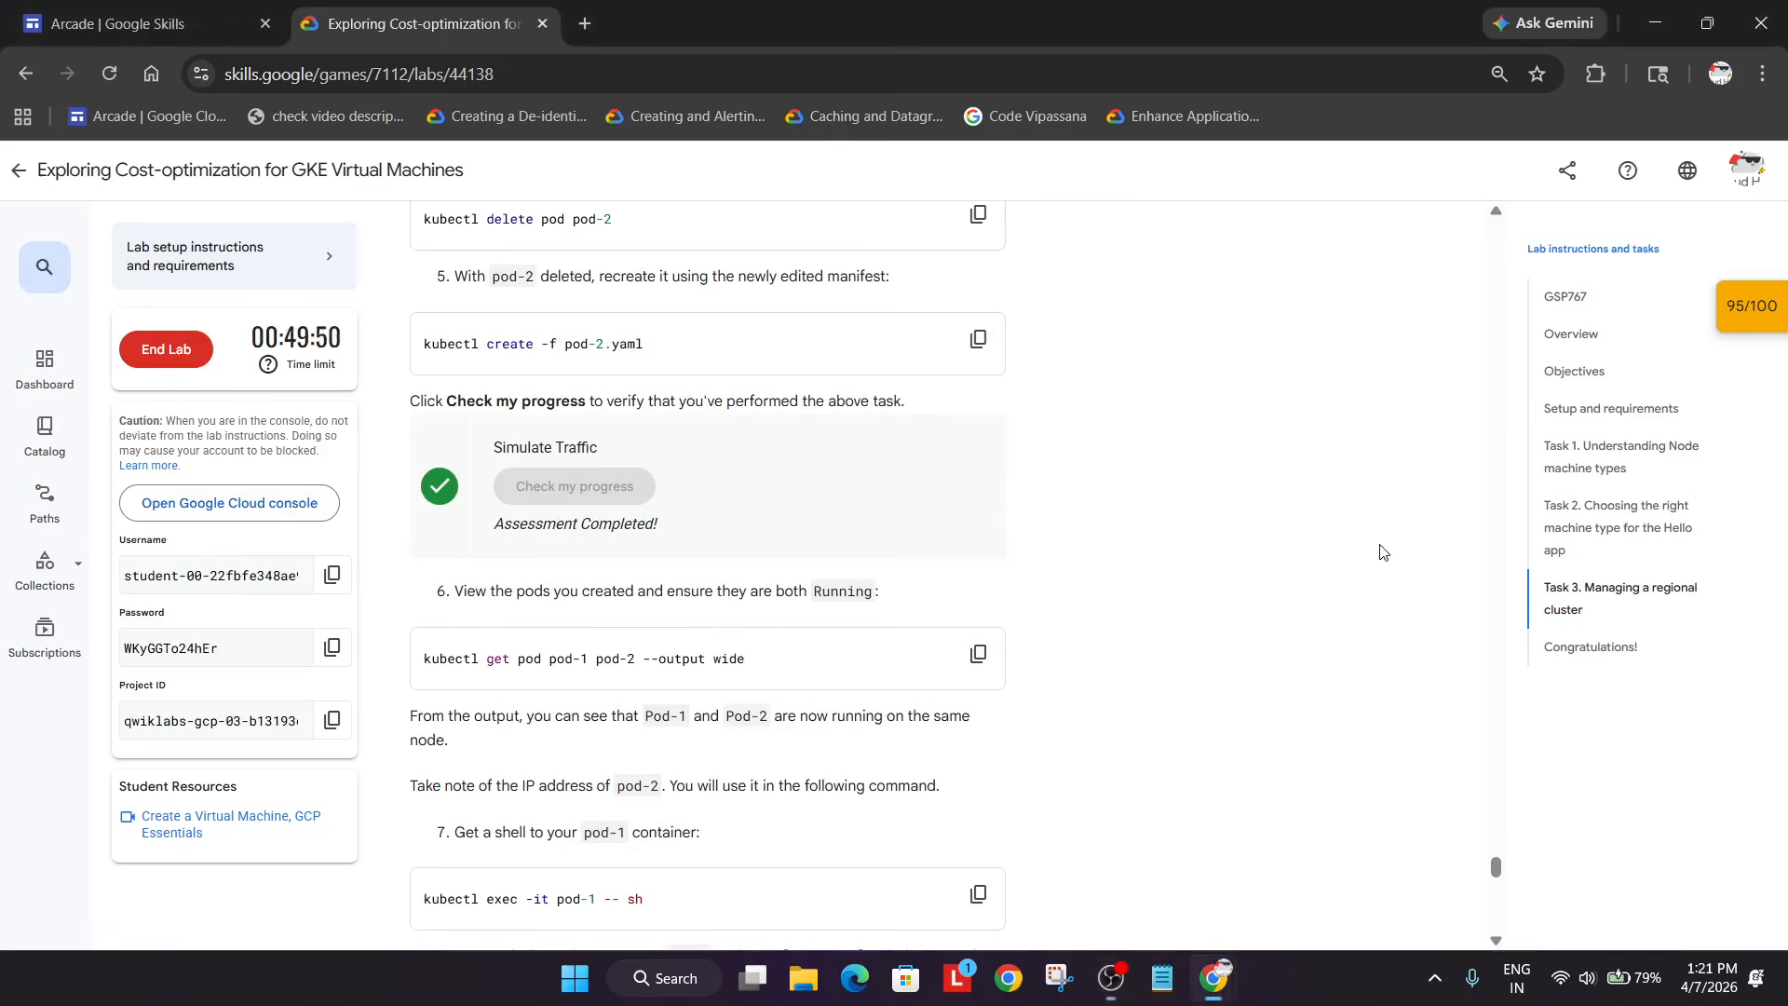
left_click(118, 73)
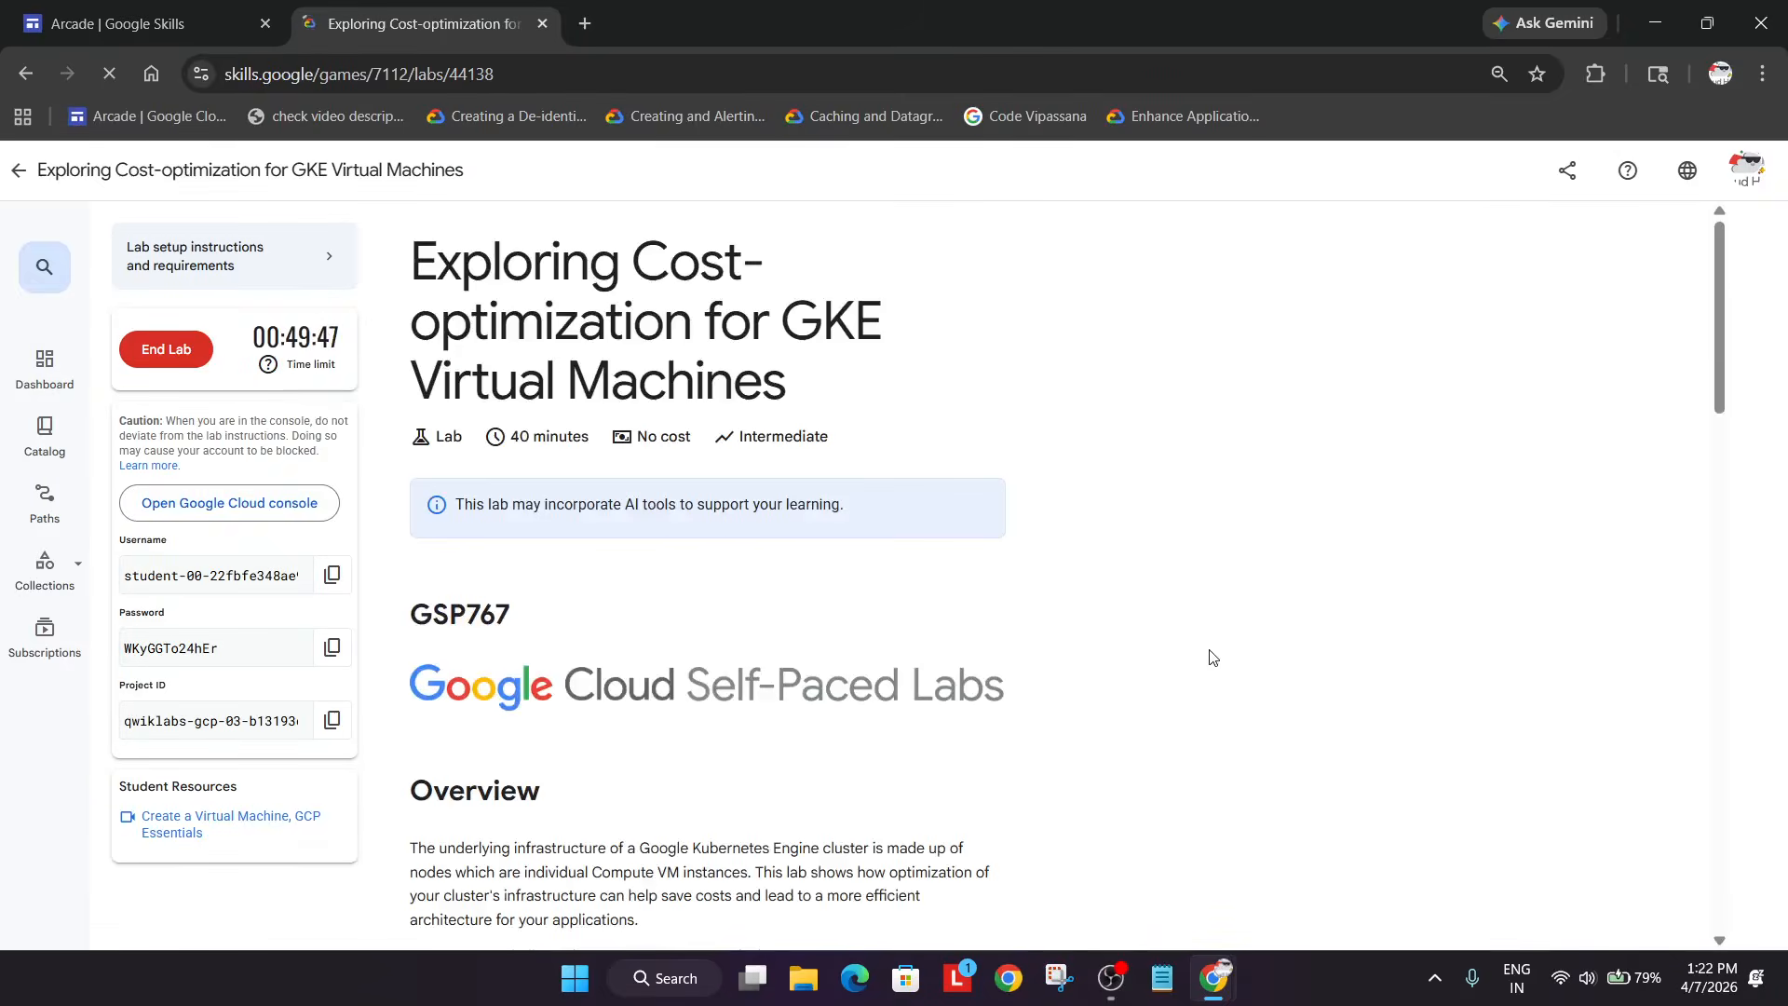
left_click(1125, 970)
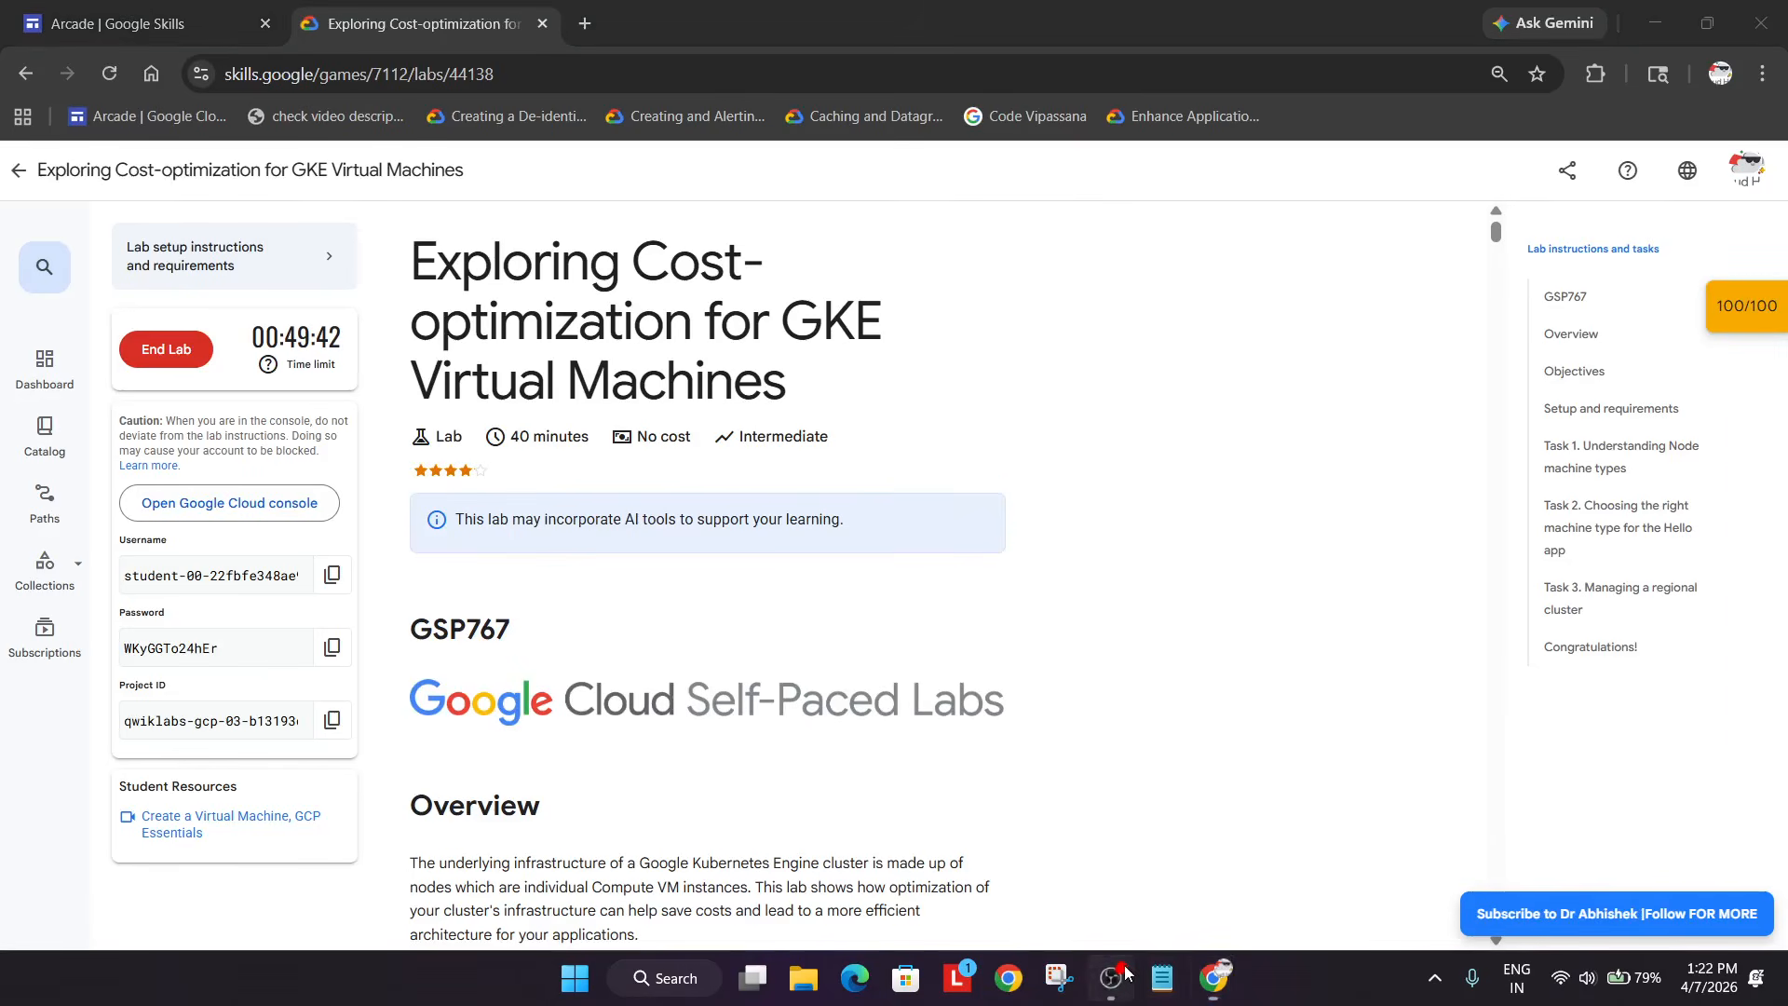